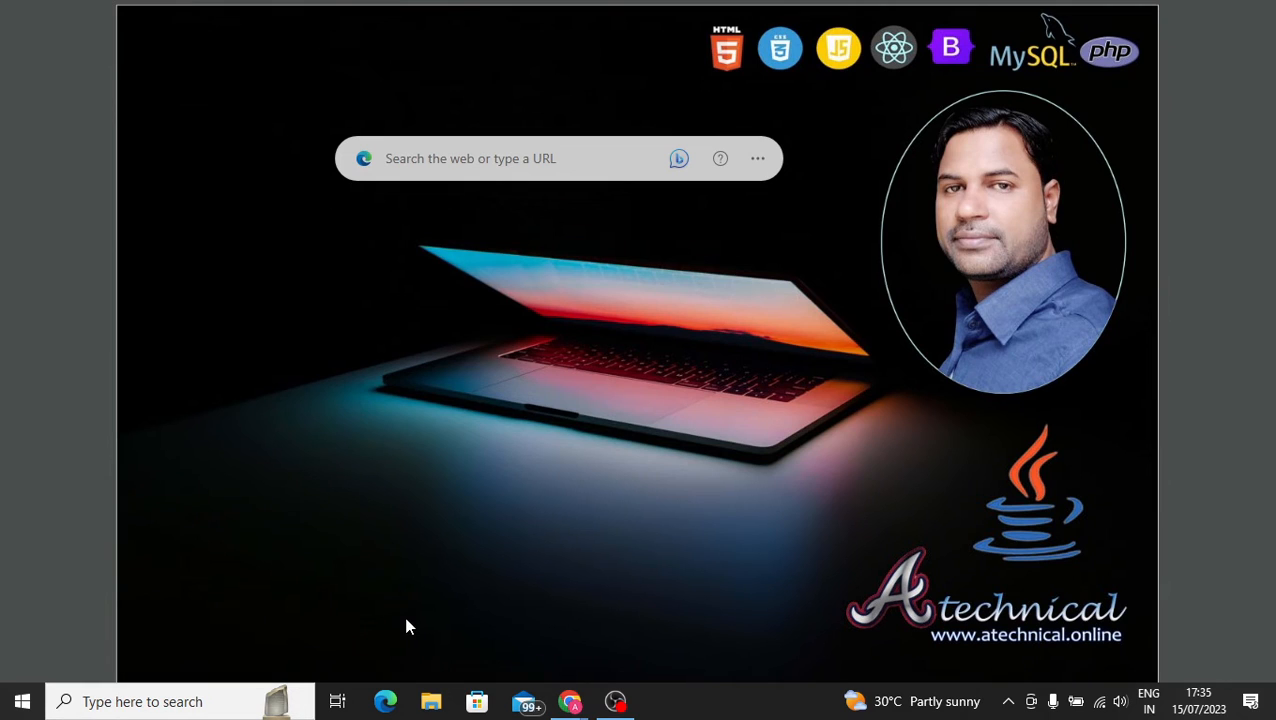
# Open the Sales workbook from the BCA > New_BCA_2nd_SEM > Excel_Projects folder on Local Disk (D:).
pyautogui.press('super+e')
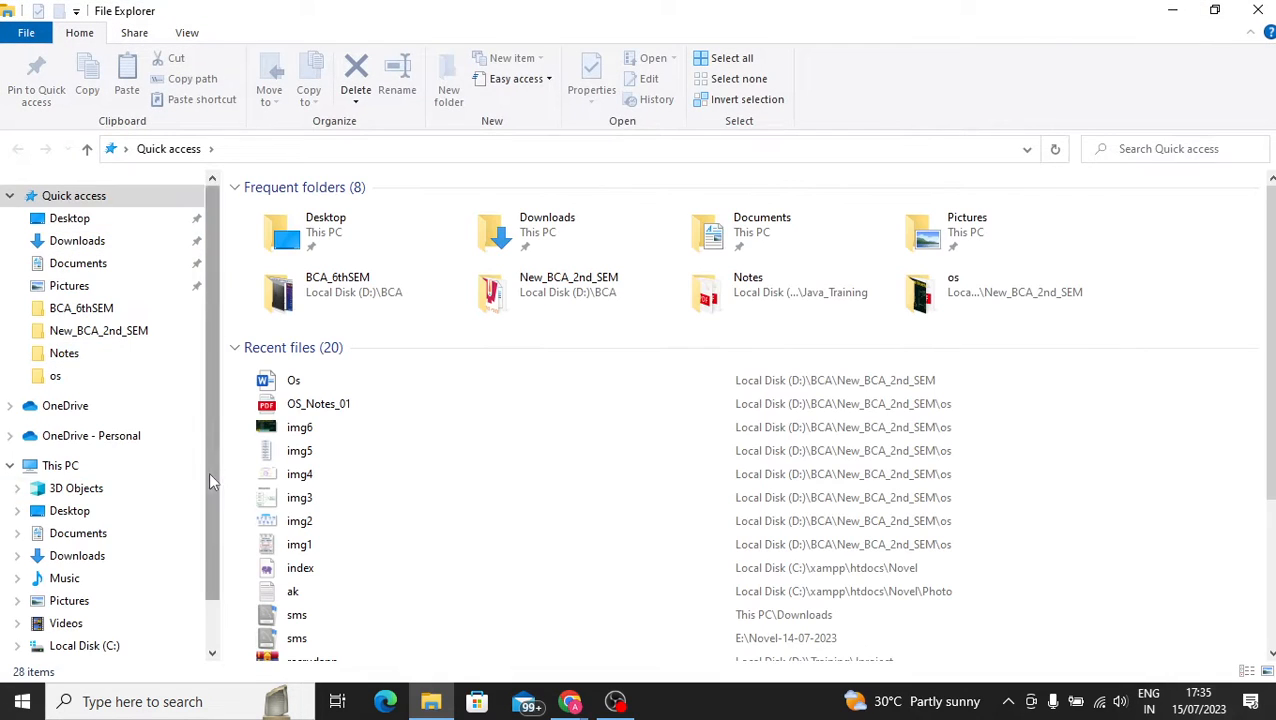
pyautogui.scroll(-1, 208, 472)
pyautogui.click(117, 609)
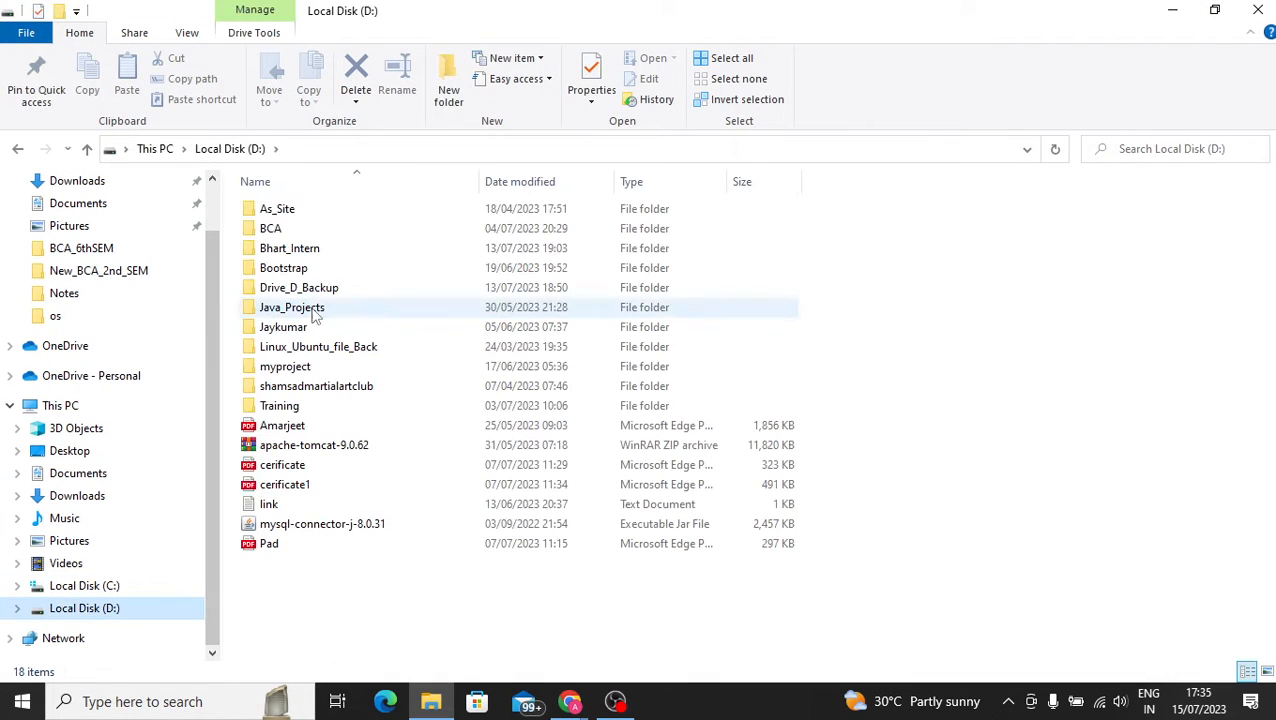
pyautogui.doubleClick(301, 229)
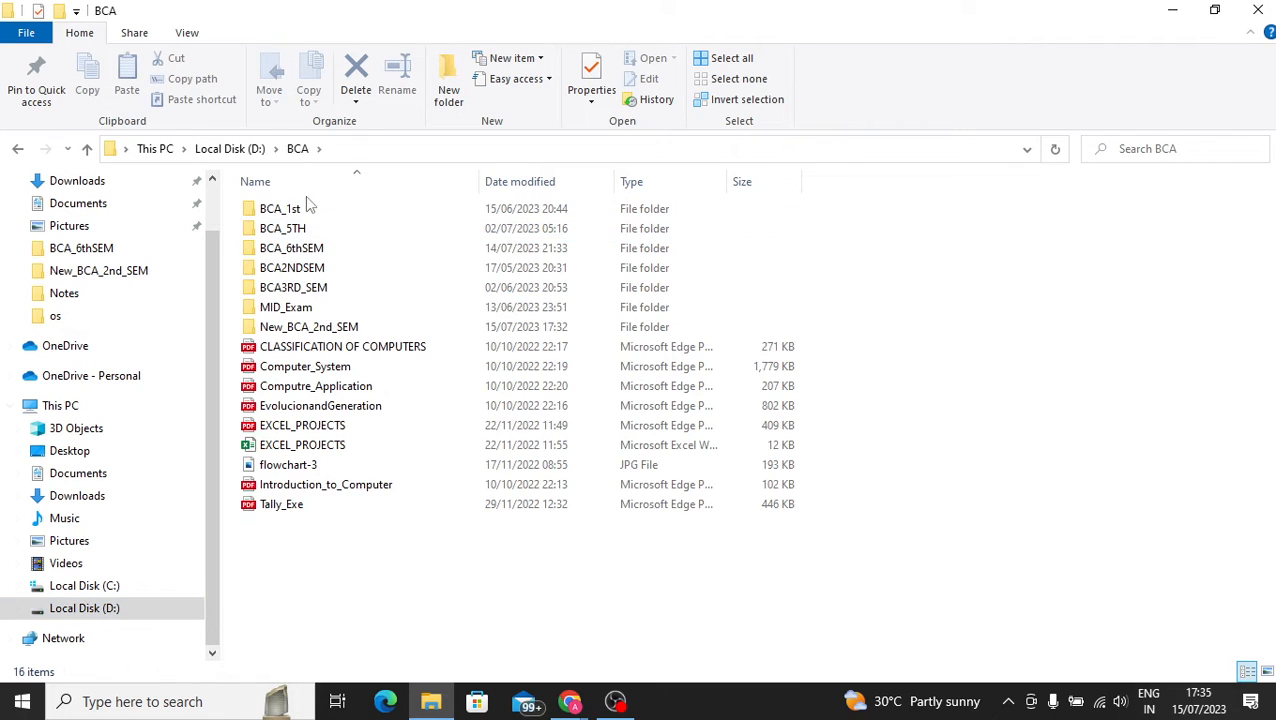
pyautogui.doubleClick(322, 333)
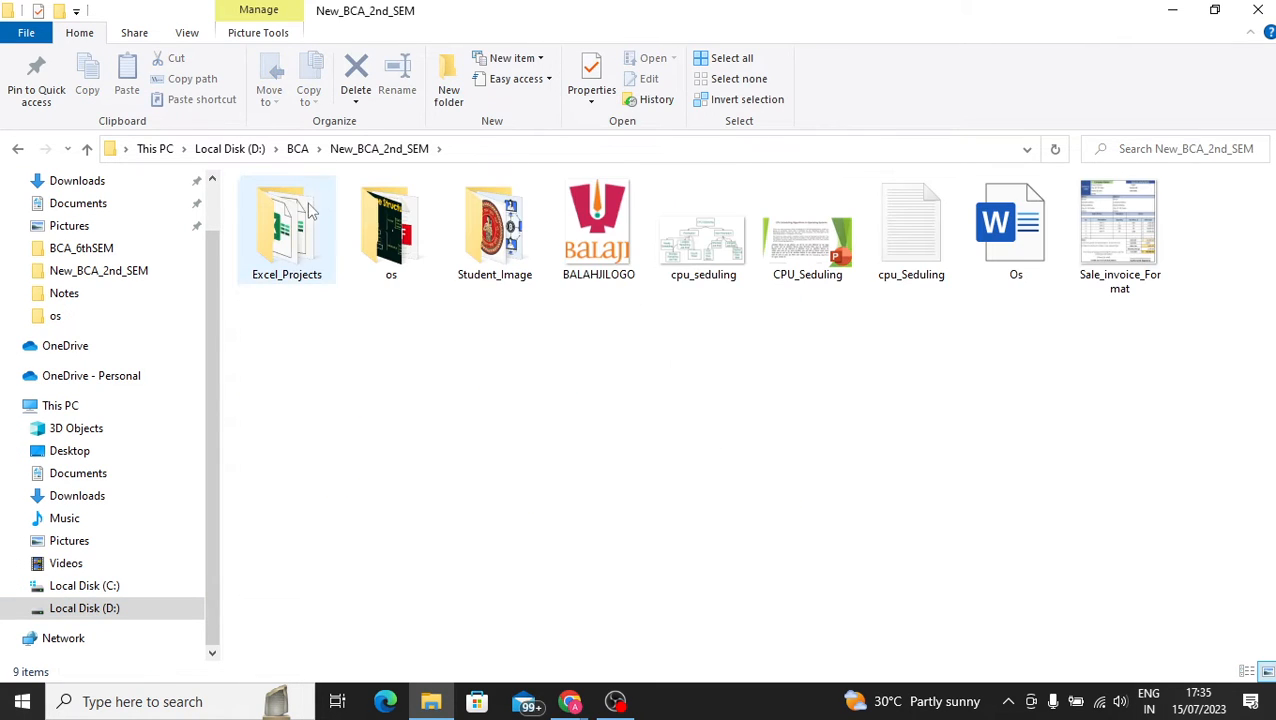
pyautogui.doubleClick(295, 224)
pyautogui.doubleClick(272, 230)
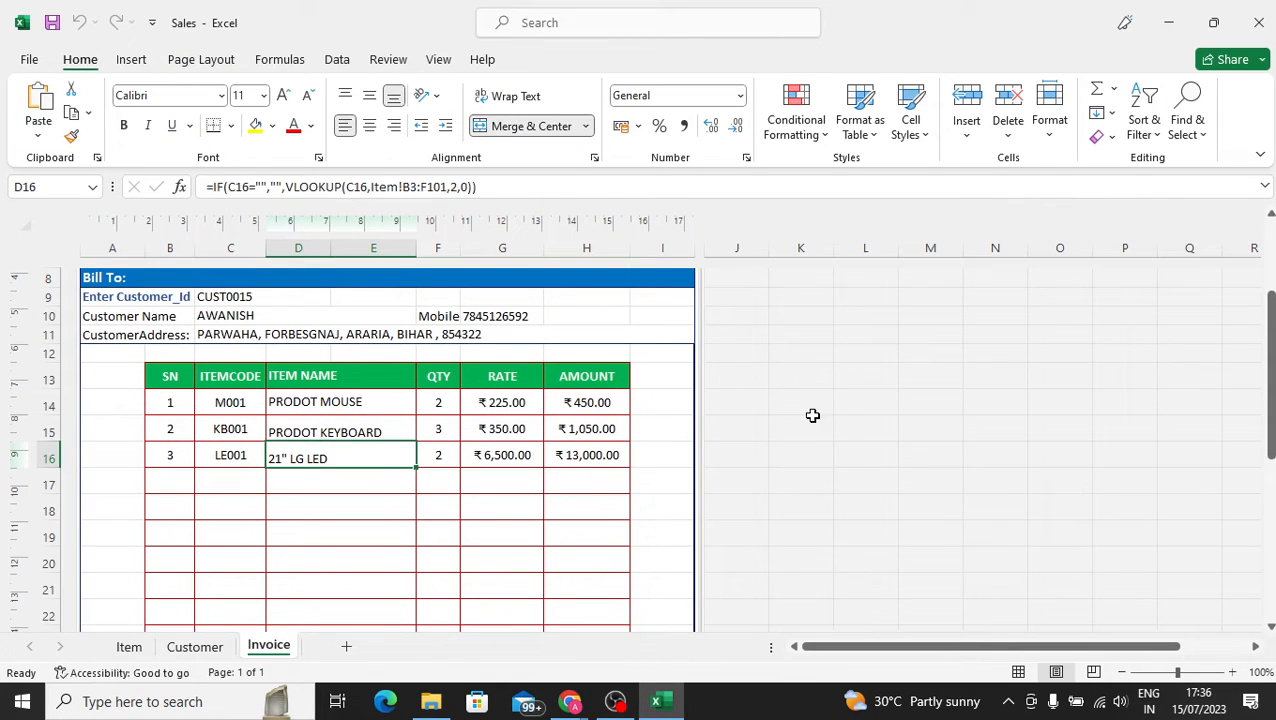
pyautogui.click(848, 403)
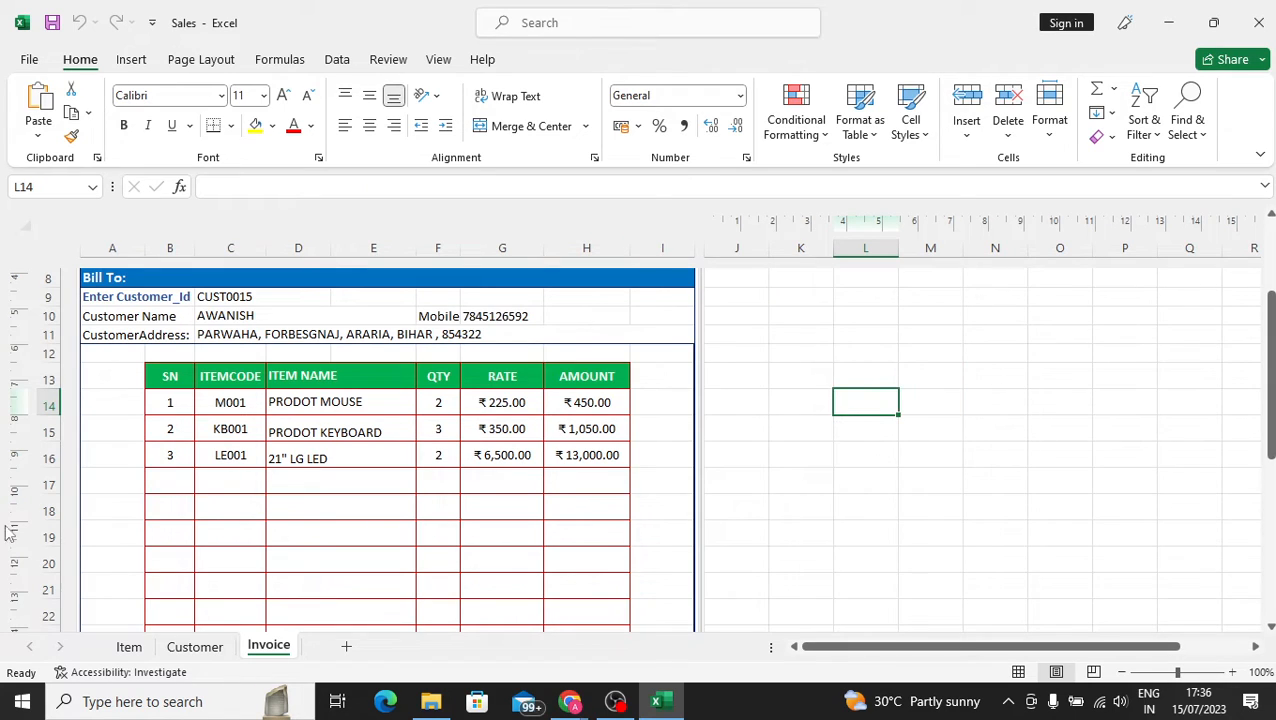
# Review the item list, the customer list and the invoice header across the Item, Customer and Invoice sheets.
pyautogui.click(130, 646)
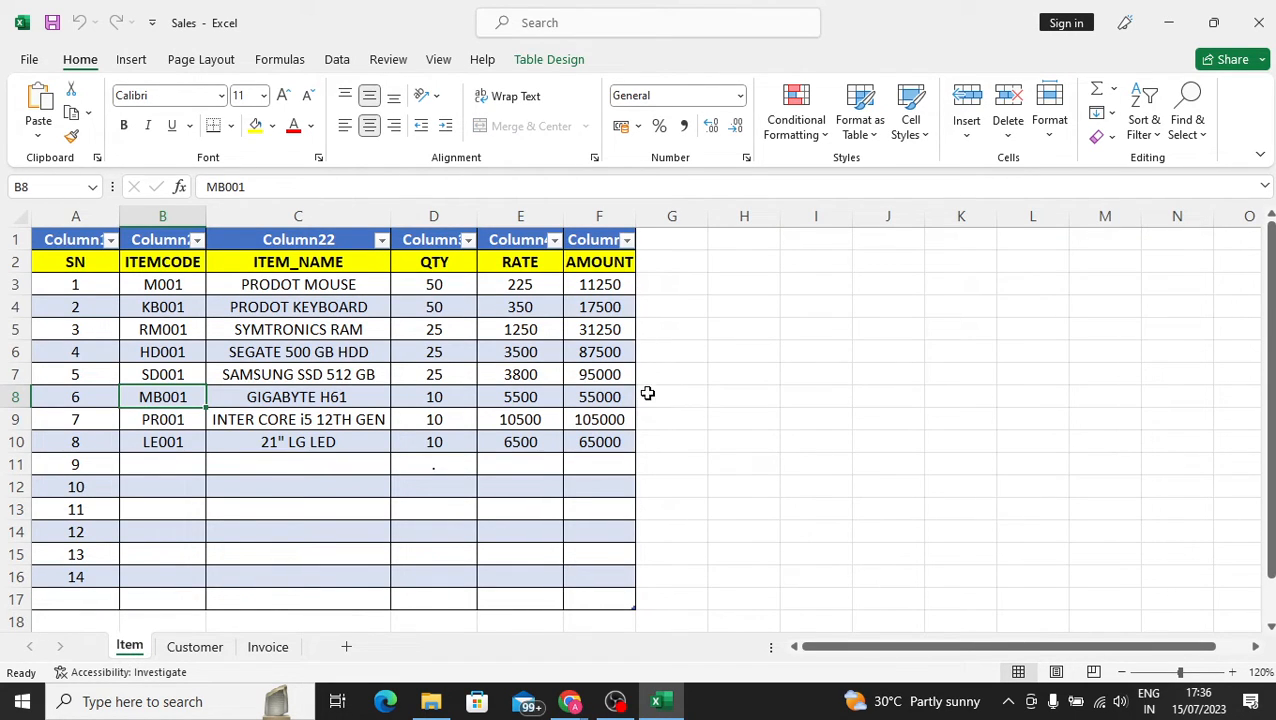
pyautogui.click(196, 648)
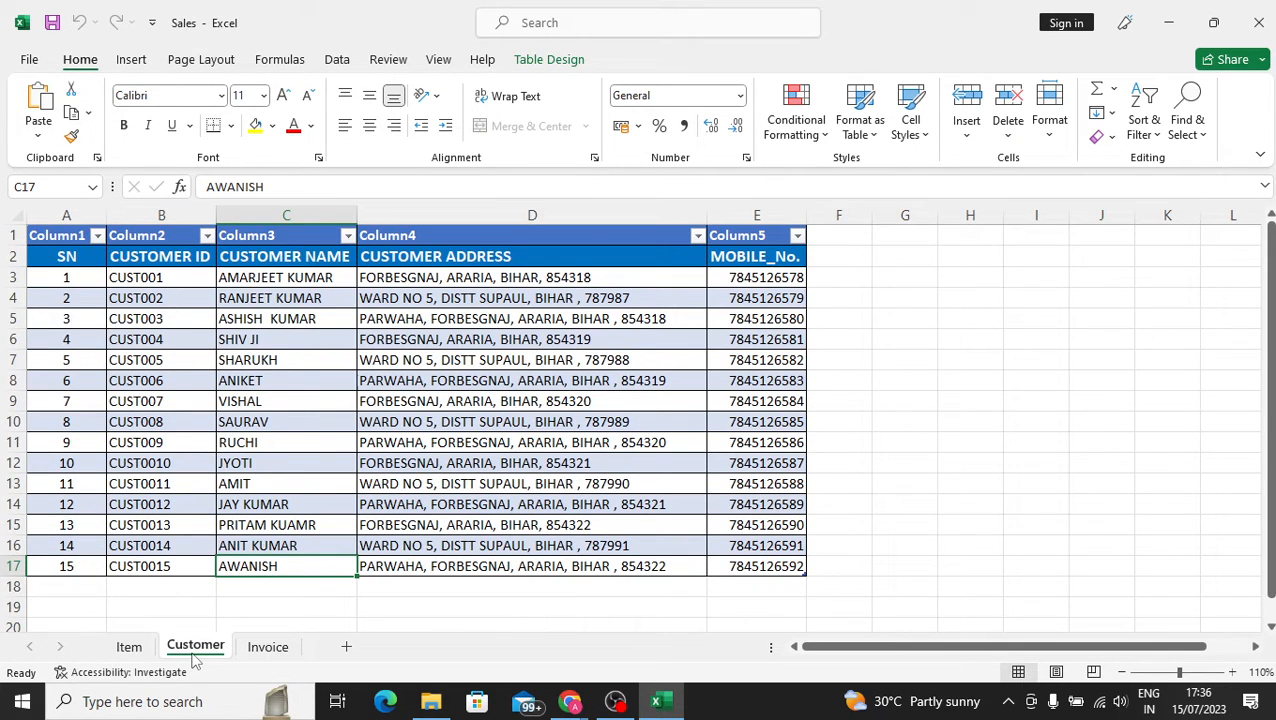
pyautogui.click(129, 648)
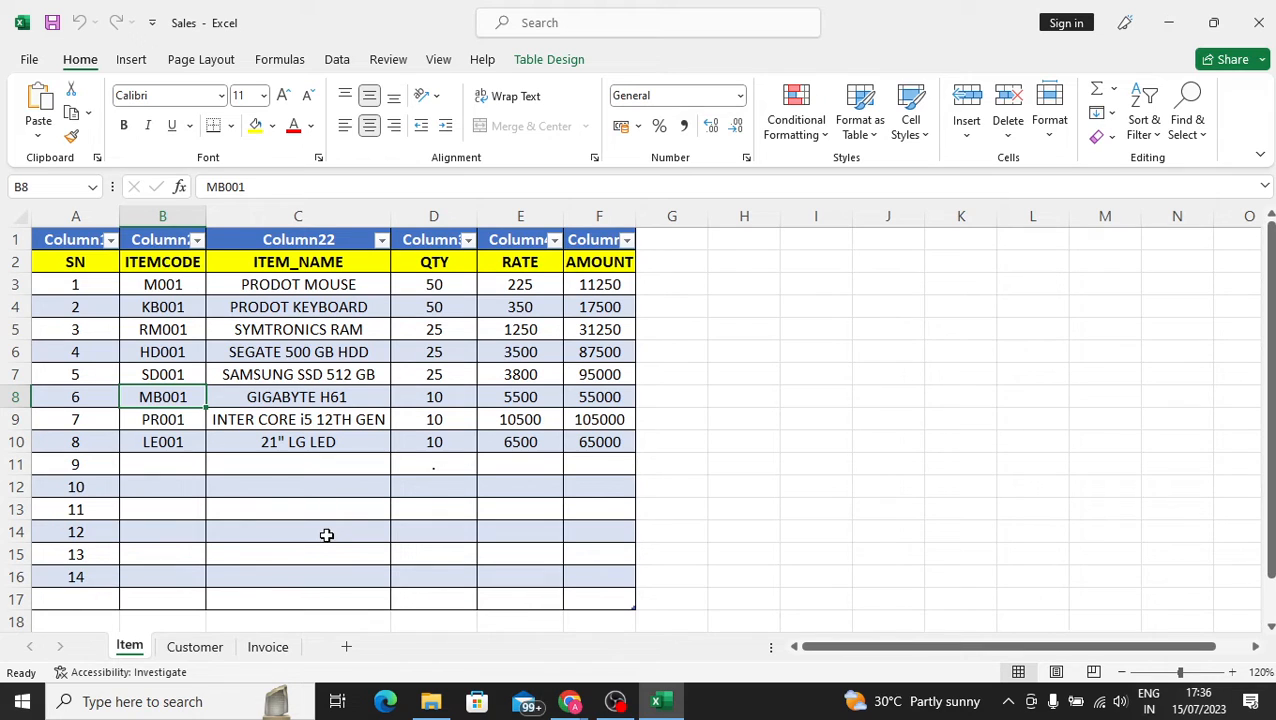
pyautogui.click(287, 648)
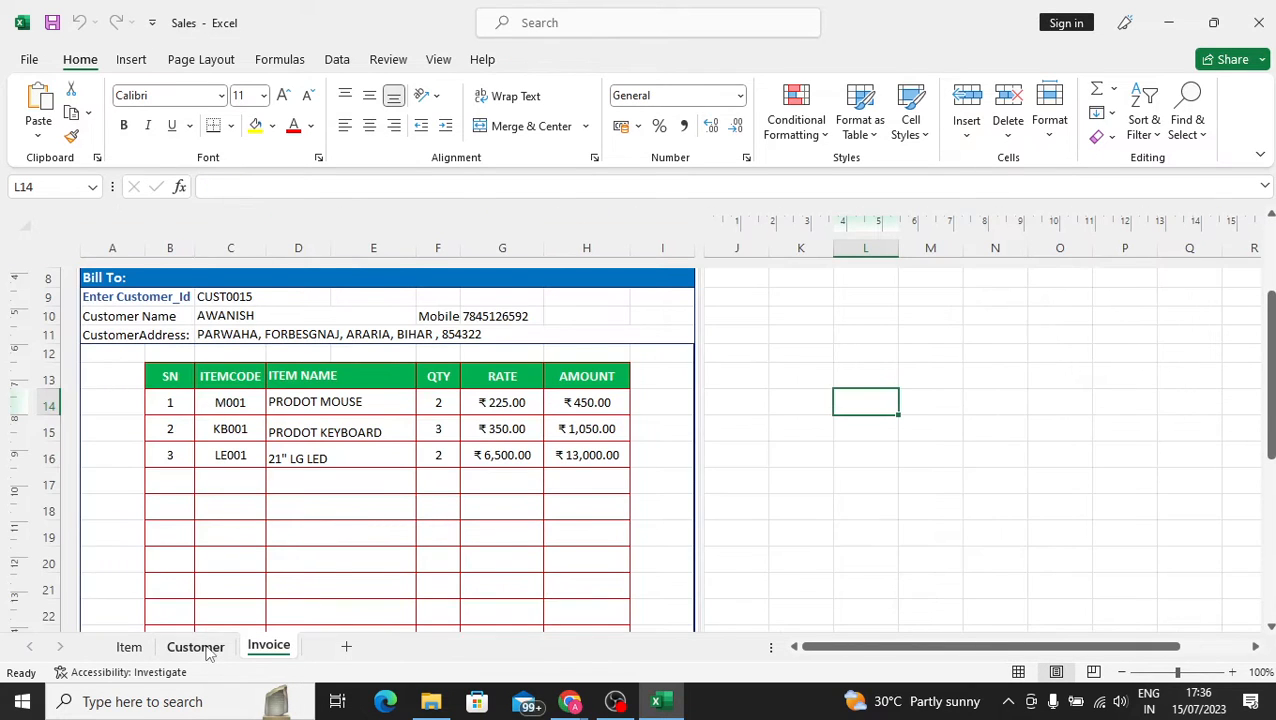
pyautogui.click(197, 647)
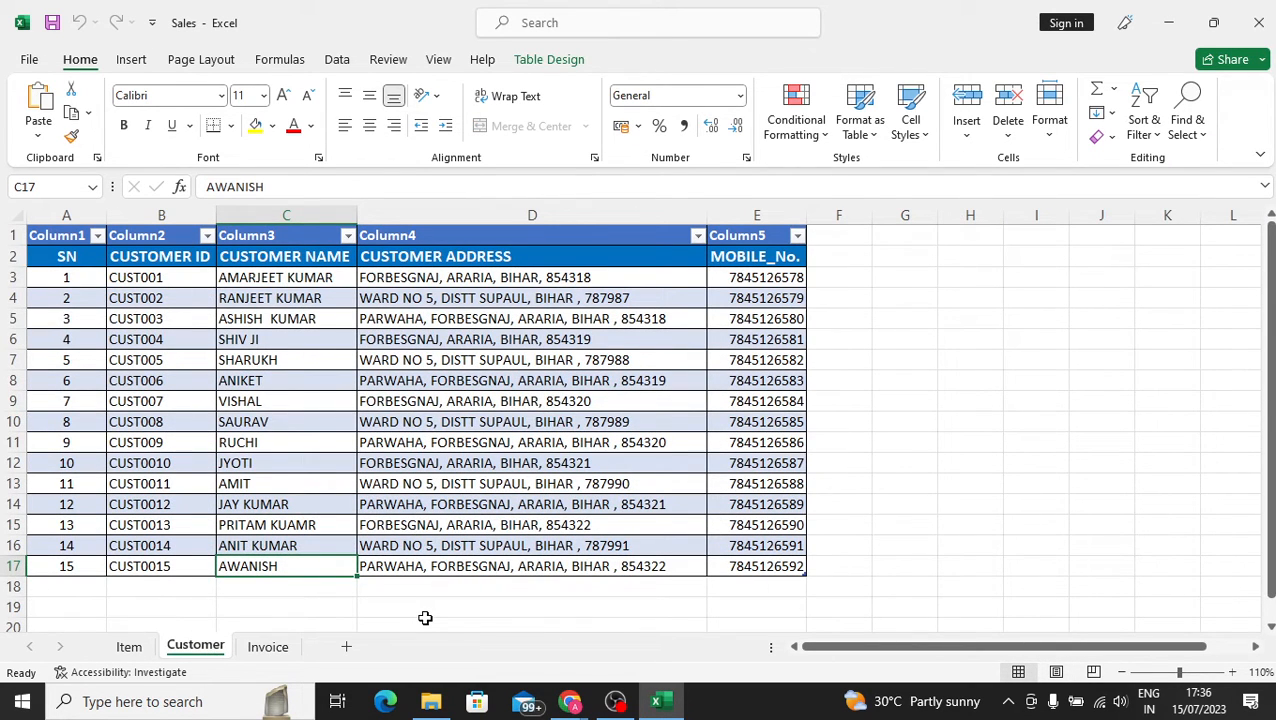
pyautogui.click(268, 647)
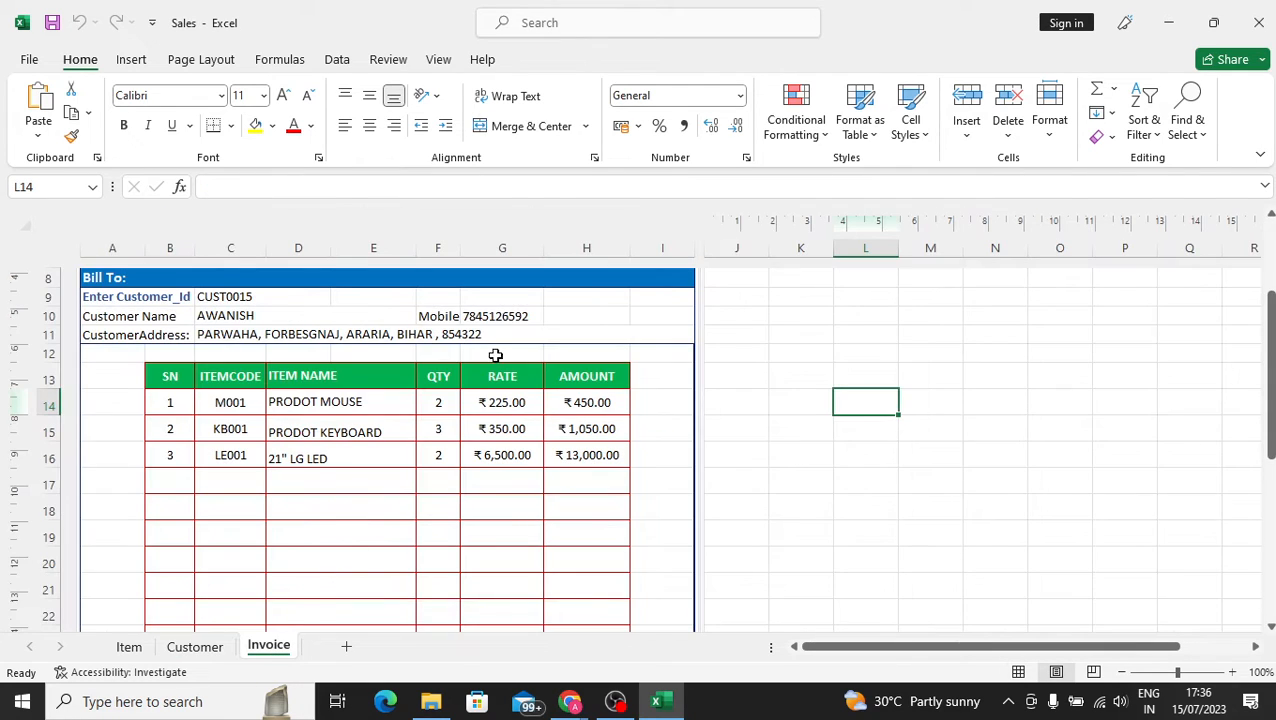
pyautogui.scroll(2, 660, 472)
pyautogui.scroll(1, 447, 410)
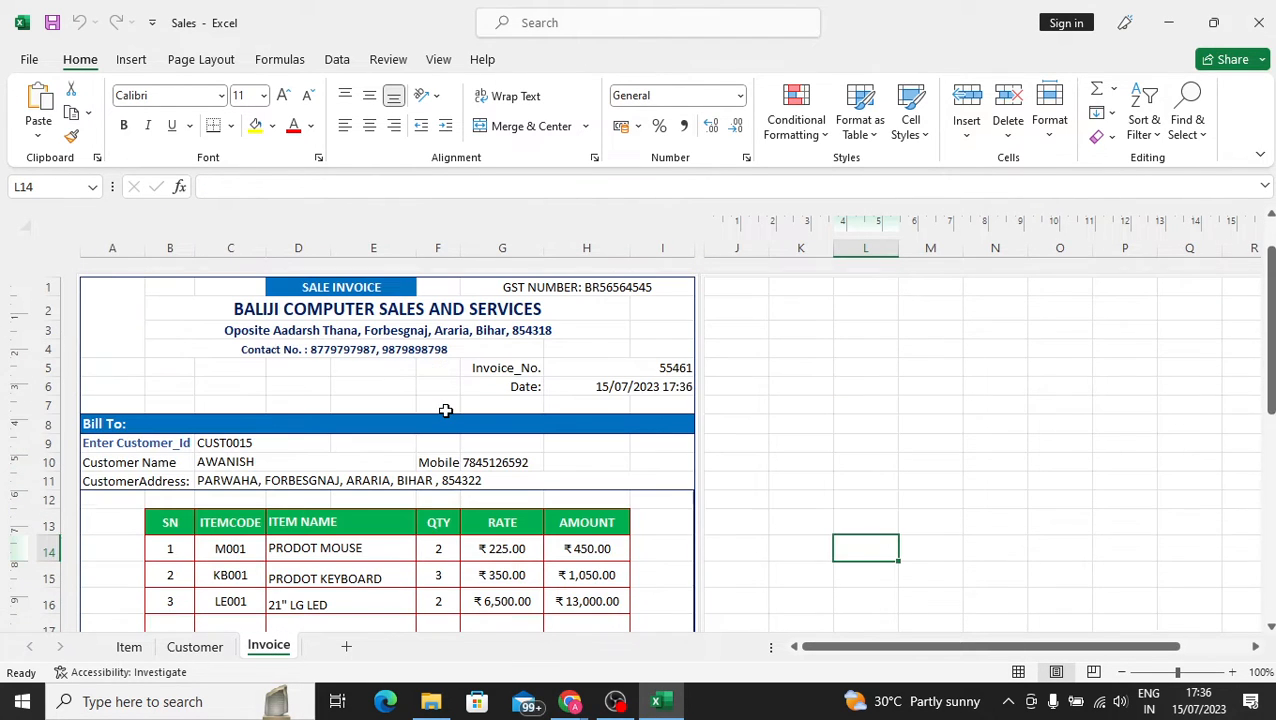
# Switch to the Google Meet call in Chrome, admit the waiting participant, and return to the Sales workbook in Excel.
pyautogui.click(568, 703)
pyautogui.click(465, 625)
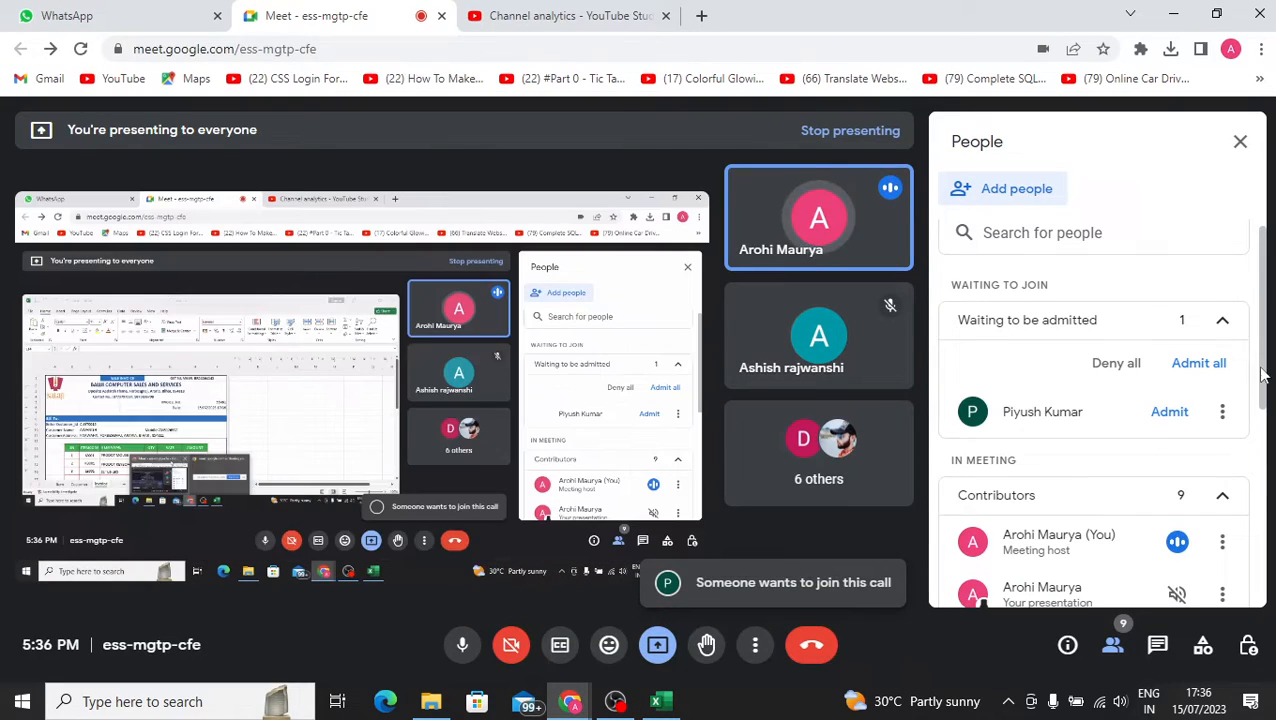
pyautogui.click(1196, 363)
pyautogui.click(739, 441)
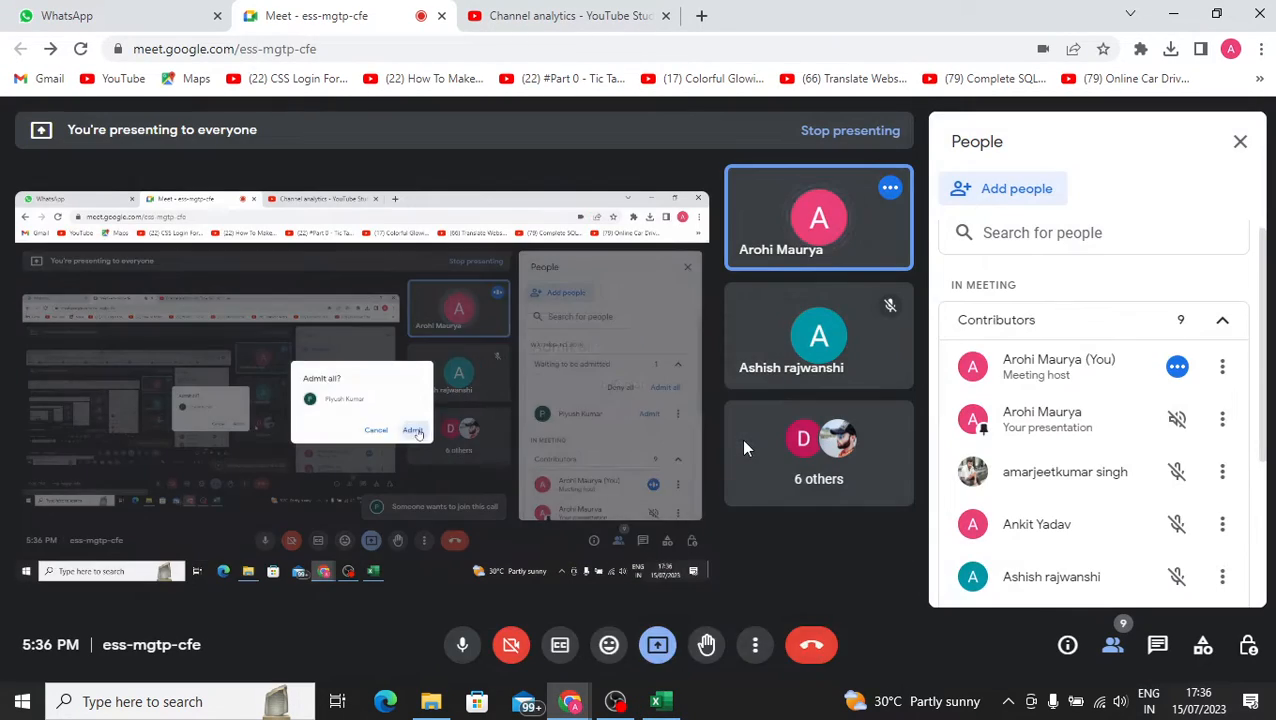
pyautogui.click(657, 701)
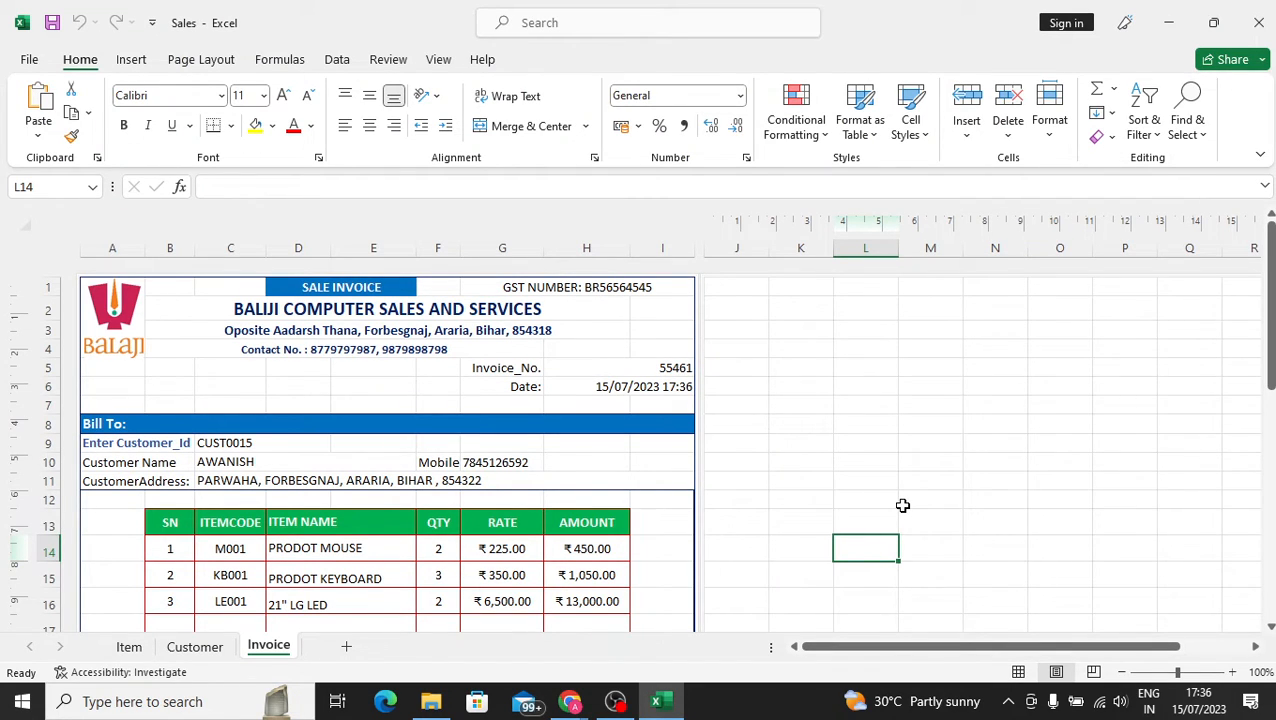
# Set the item code of the first invoice line to HD001.
pyautogui.moveTo(1268, 338); pyautogui.dragTo(1272, 374)
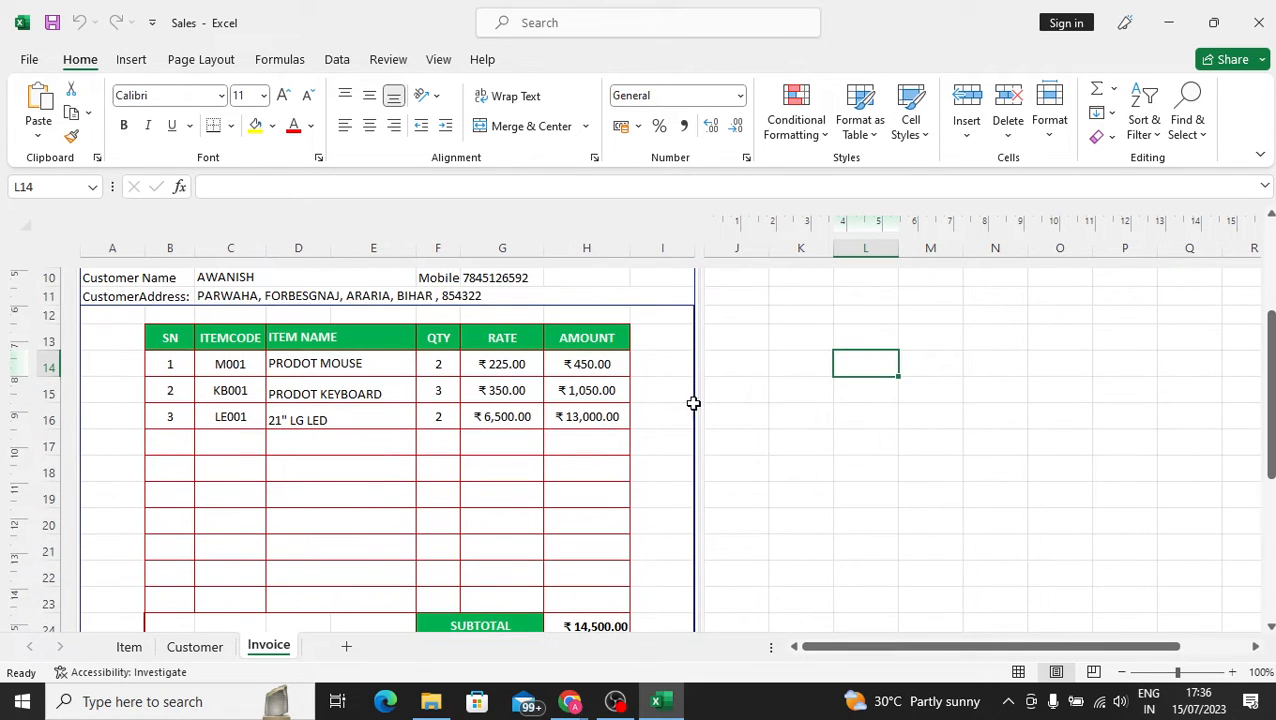
pyautogui.click(240, 363)
pyautogui.click(273, 367)
pyautogui.click(238, 422)
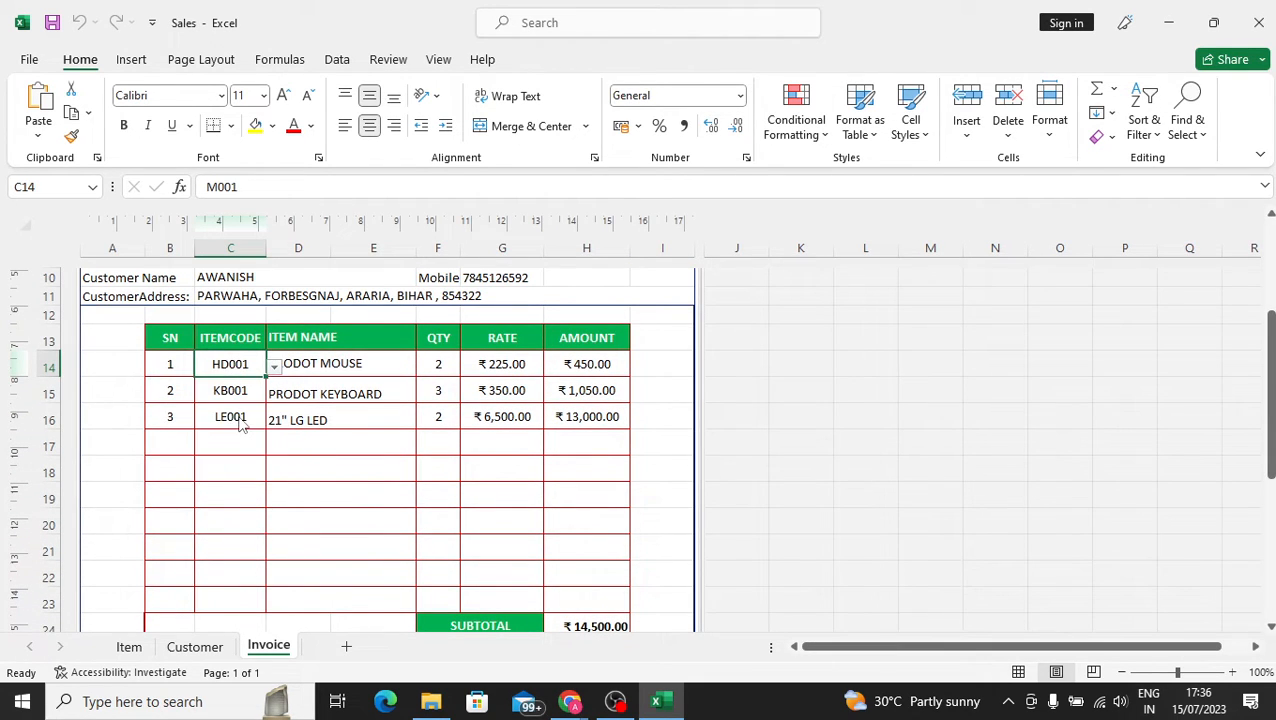
# Set the item code of the second invoice line to SD001.
pyautogui.click(240, 392)
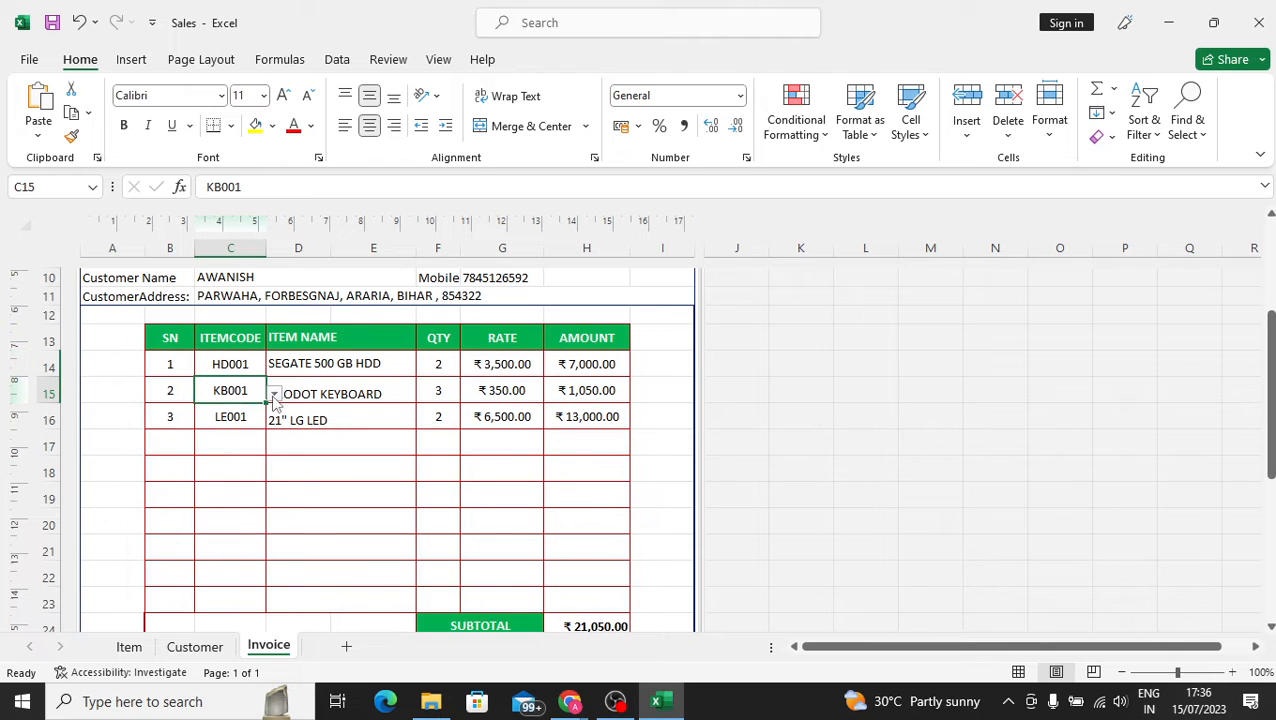
pyautogui.click(274, 394)
pyautogui.click(236, 447)
# Set the item code of the third invoice line to MB001.
pyautogui.click(242, 418)
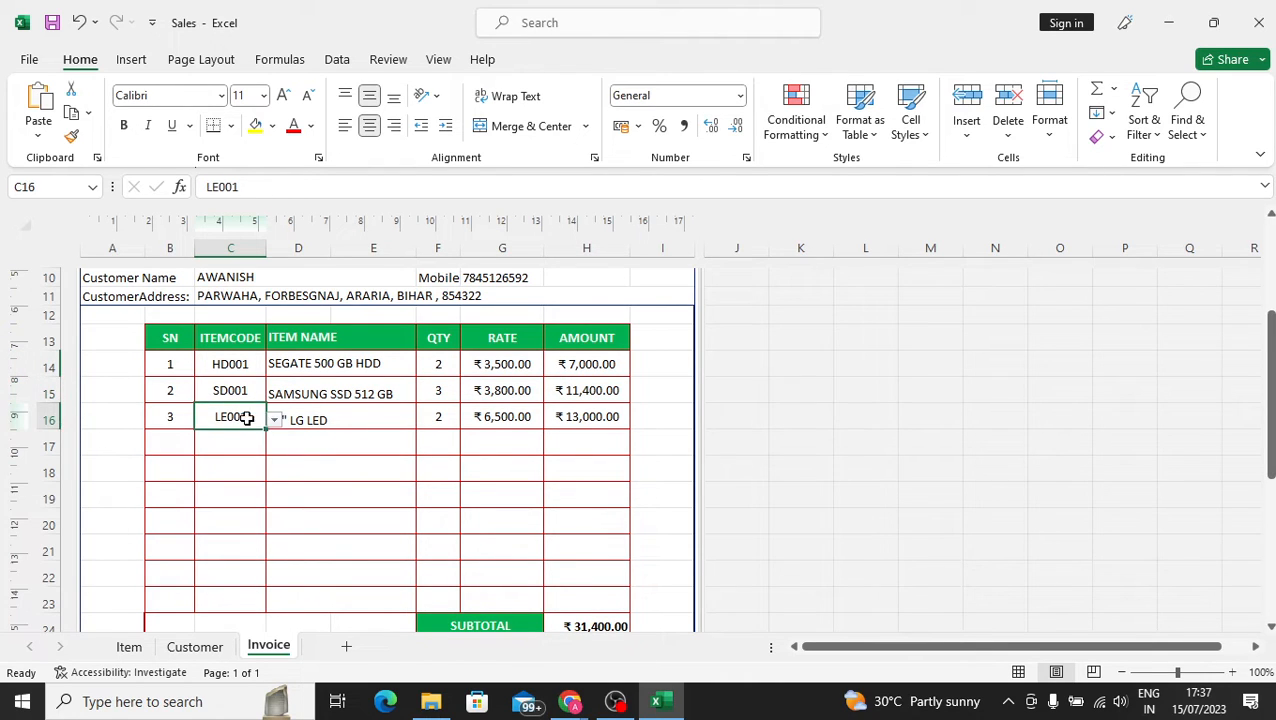
pyautogui.click(274, 420)
pyautogui.scroll(2, 242, 447)
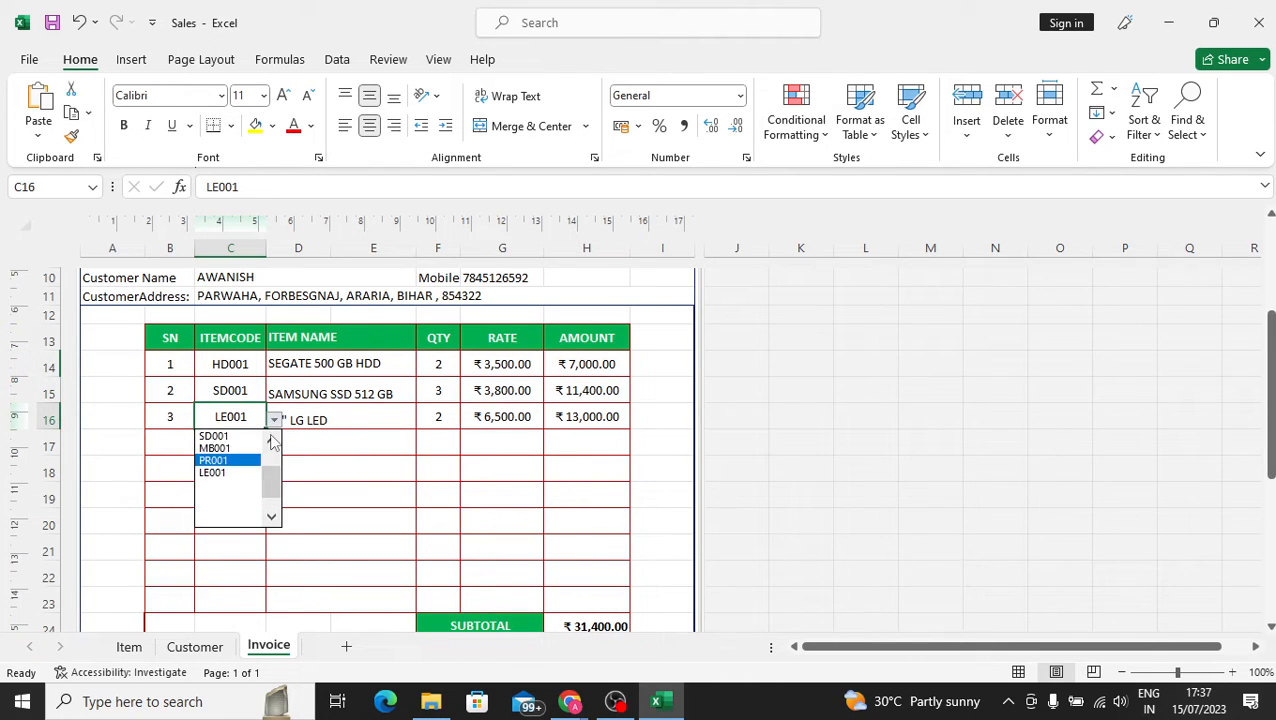
pyautogui.click(236, 446)
# Inspect the formula behind the invoice number in cell H5 of the invoice header.
pyautogui.click(826, 442)
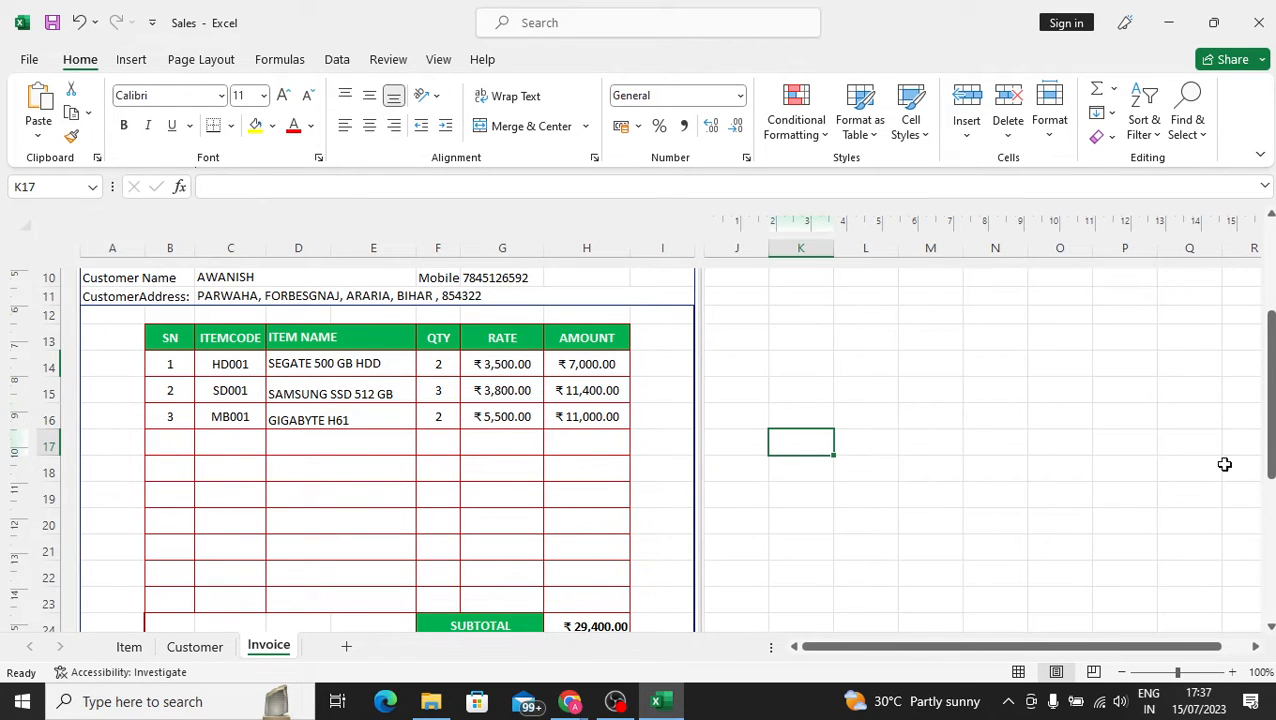
pyautogui.moveTo(1271, 444); pyautogui.dragTo(1272, 369)
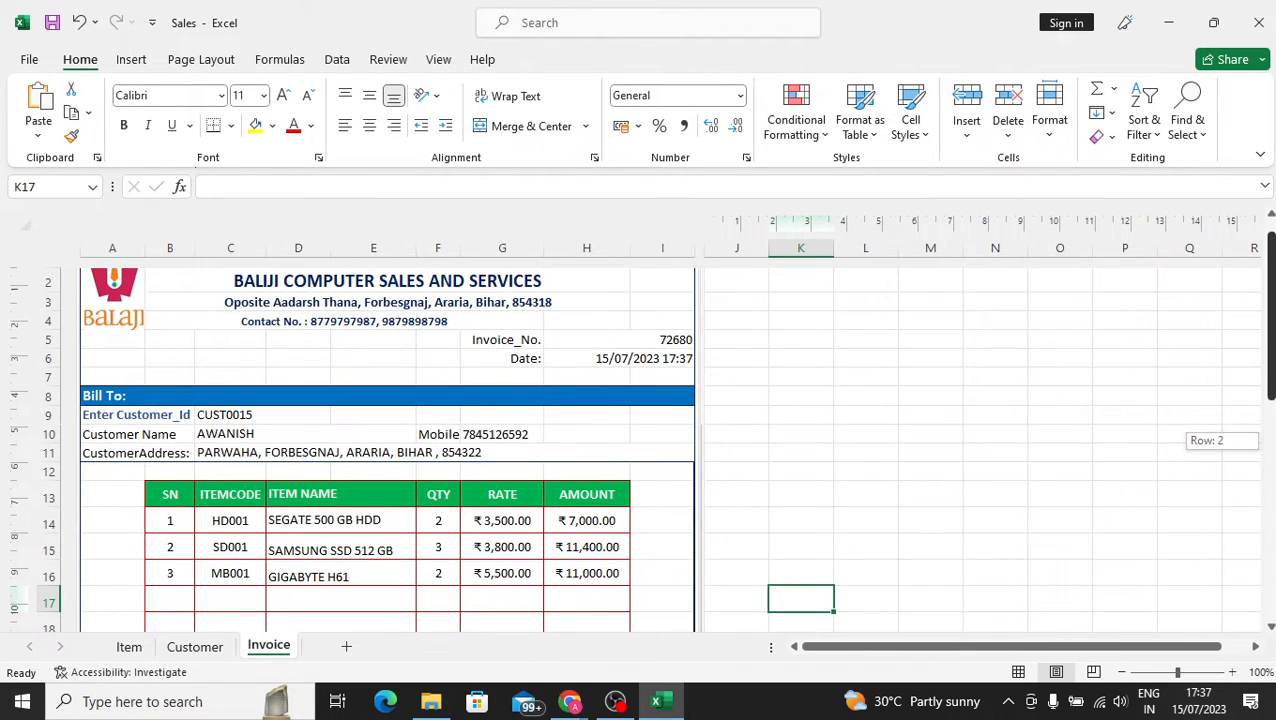
pyautogui.click(661, 342)
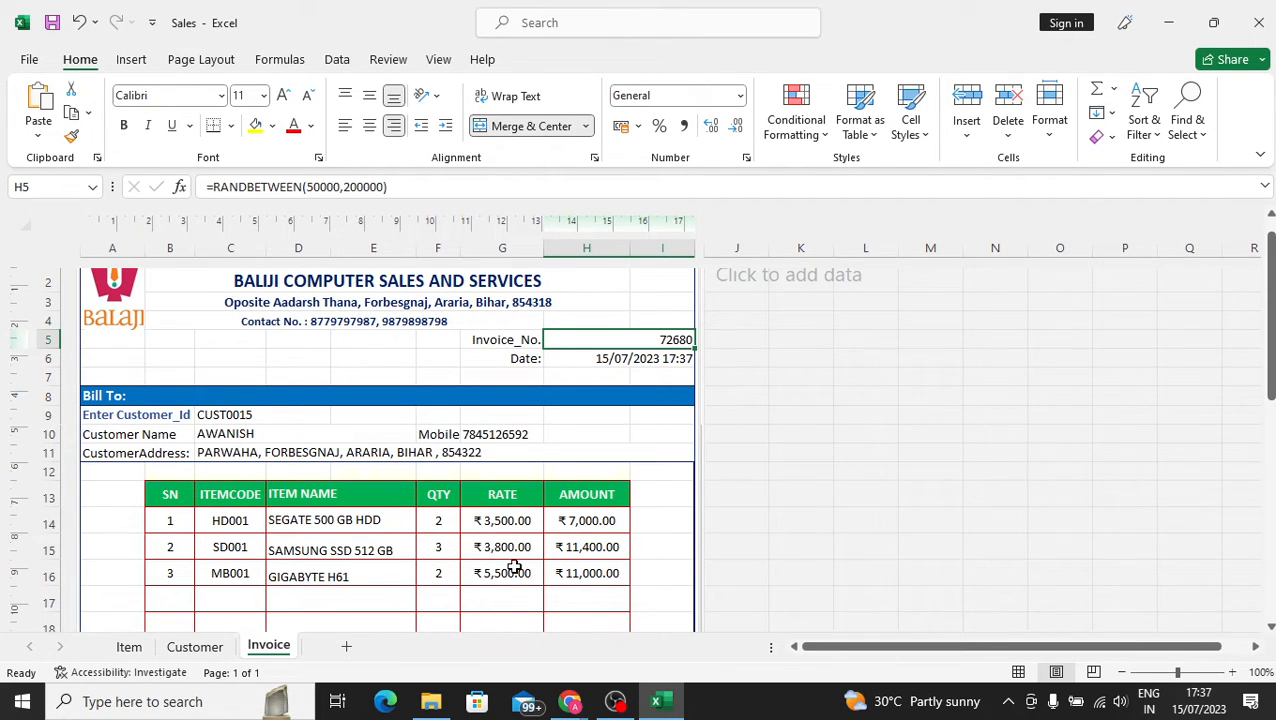
# Add a fourth invoice line in row 17 with item code MB001.
pyautogui.scroll(-3, 513, 566)
pyautogui.click(222, 405)
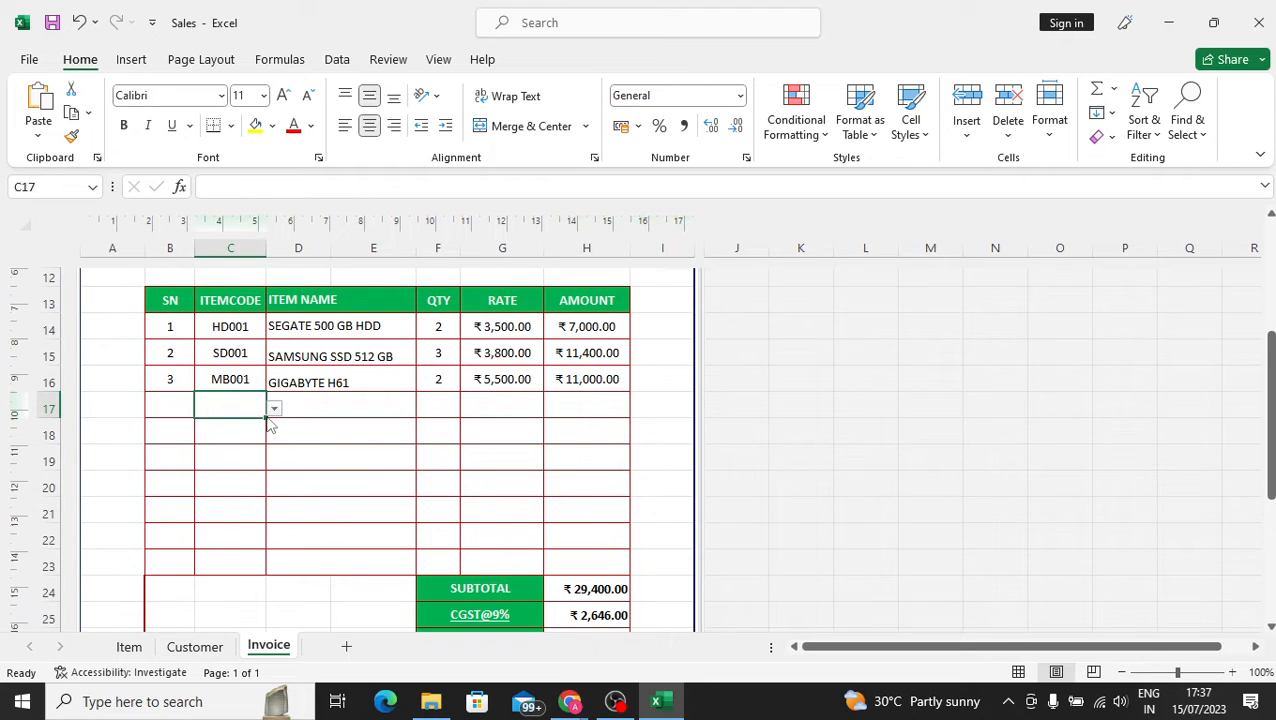
pyautogui.click(273, 408)
pyautogui.scroll(3, 240, 460)
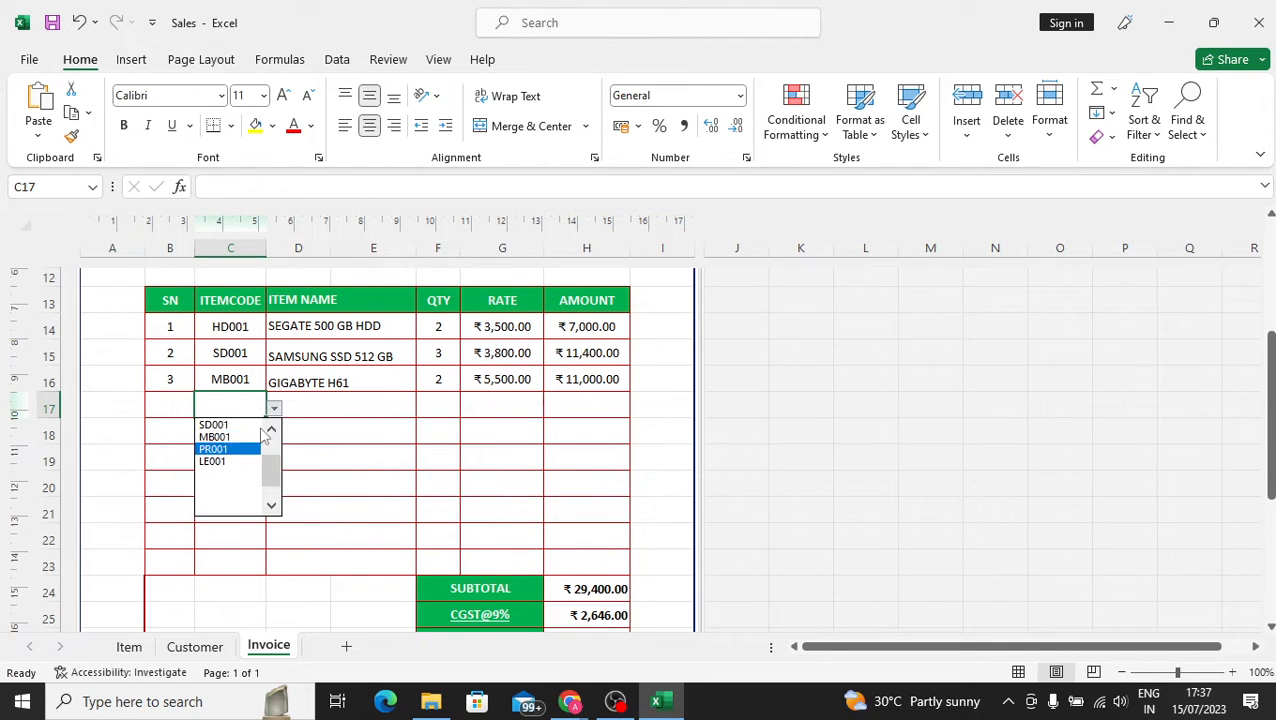
pyautogui.click(240, 437)
pyautogui.click(657, 456)
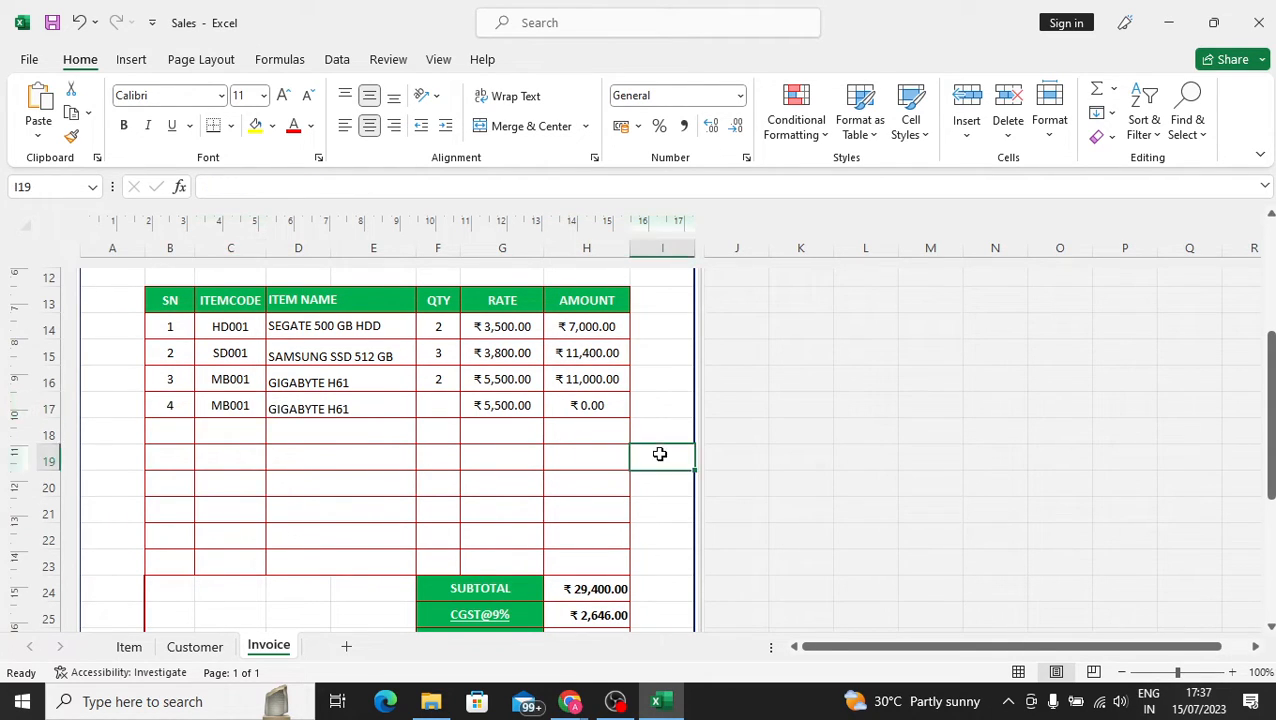
# Change the item code of the fourth invoice line to HD001.
pyautogui.click(233, 405)
pyautogui.click(273, 410)
pyautogui.click(271, 430)
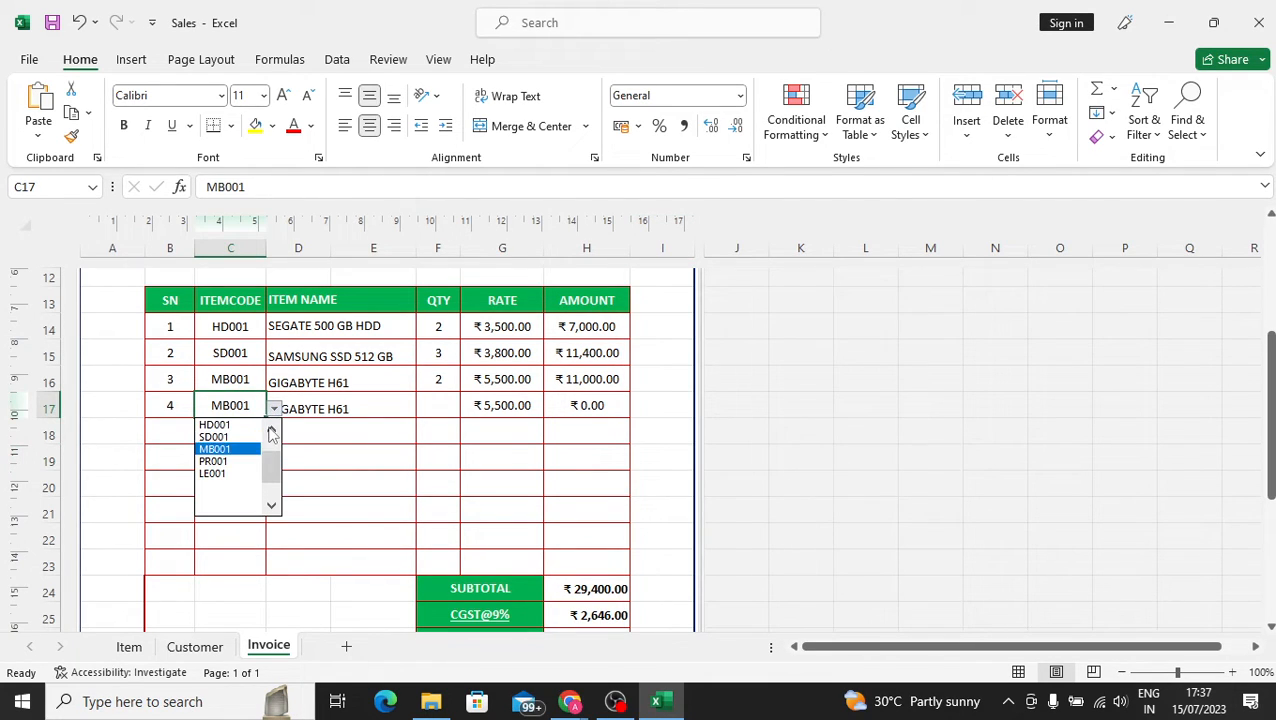
pyautogui.click(221, 426)
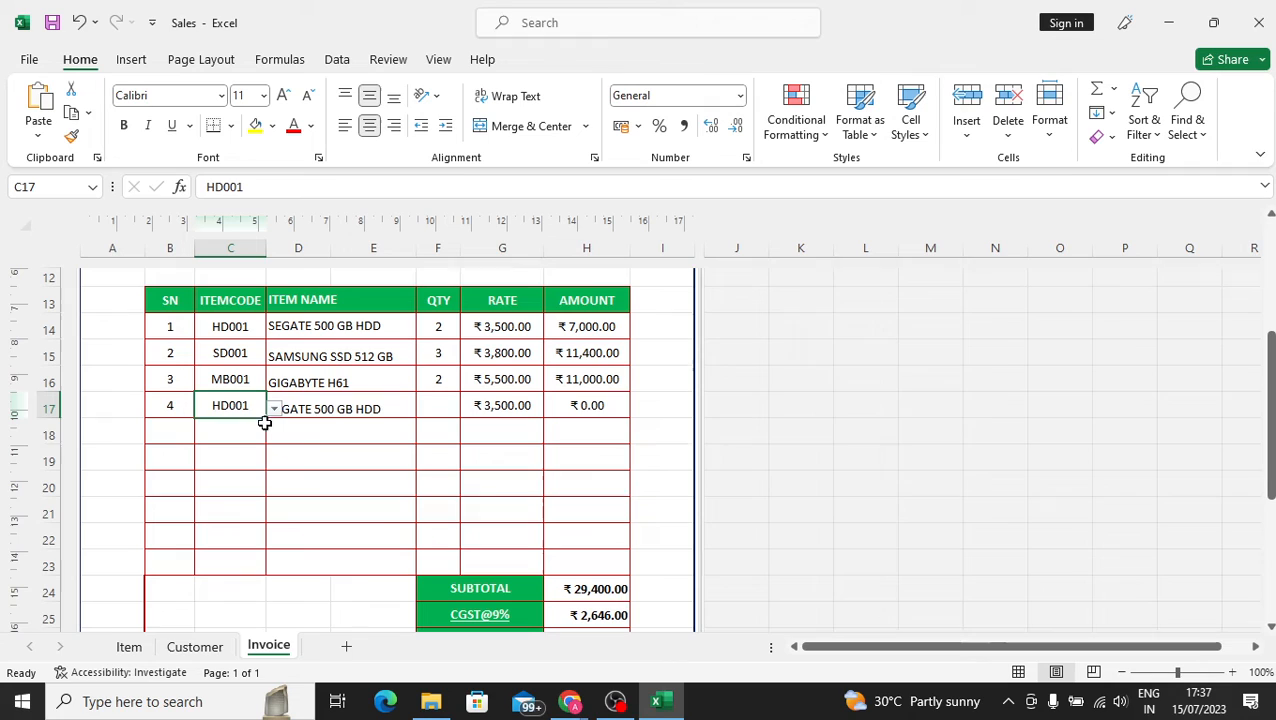
pyautogui.click(350, 430)
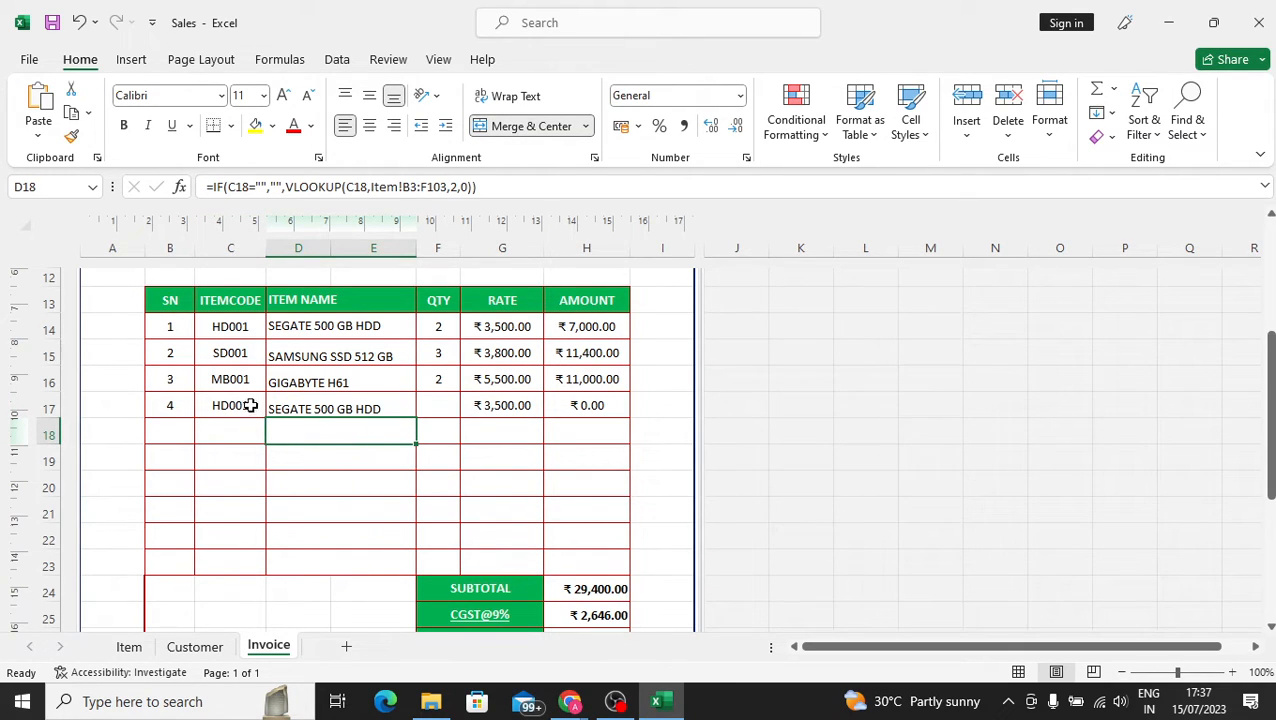
# Change the item code of the second invoice line to MB001.
pyautogui.click(230, 350)
pyautogui.click(274, 357)
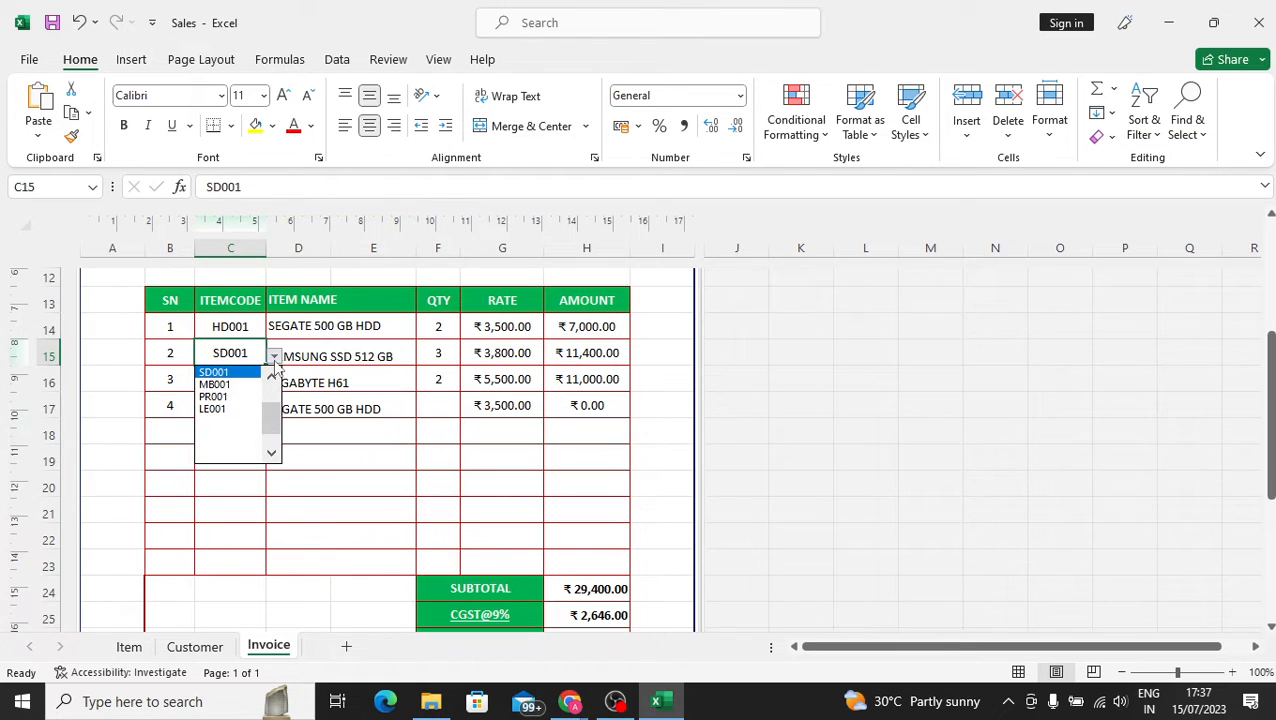
pyautogui.moveTo(279, 415); pyautogui.dragTo(283, 390)
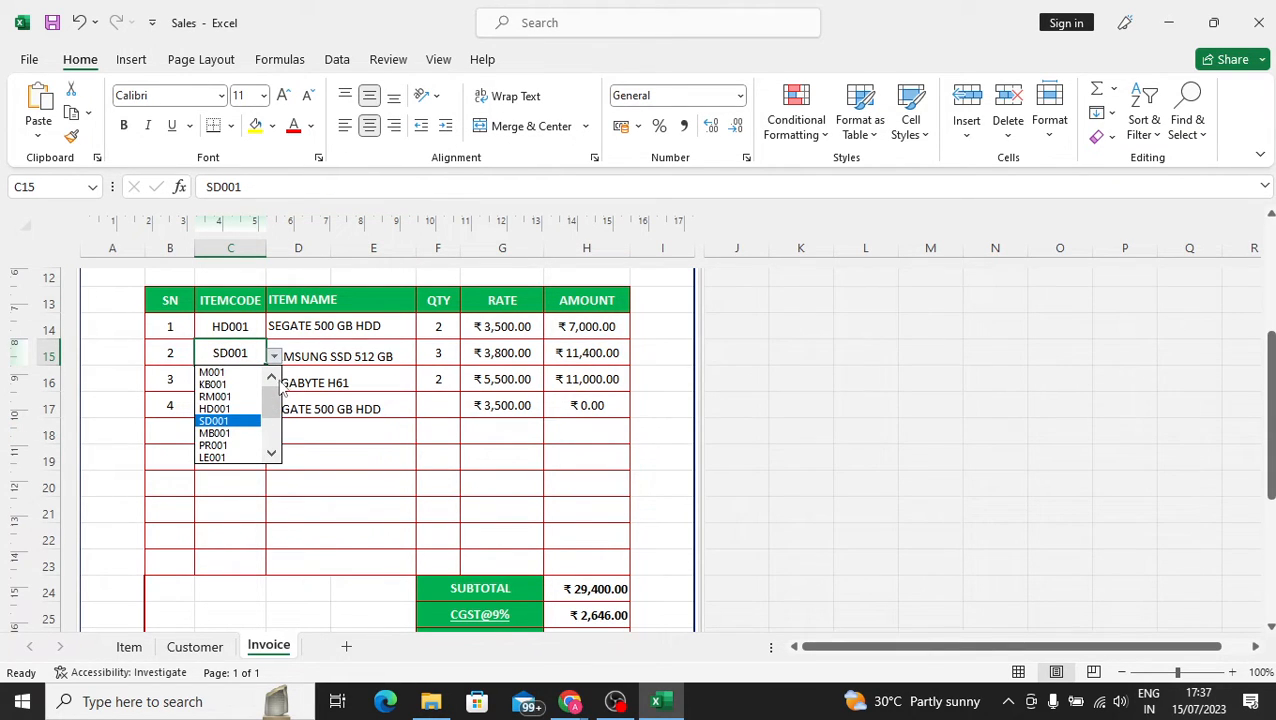
pyautogui.click(214, 433)
# Check the invoice number and its formula in the invoice header again.
pyautogui.click(710, 380)
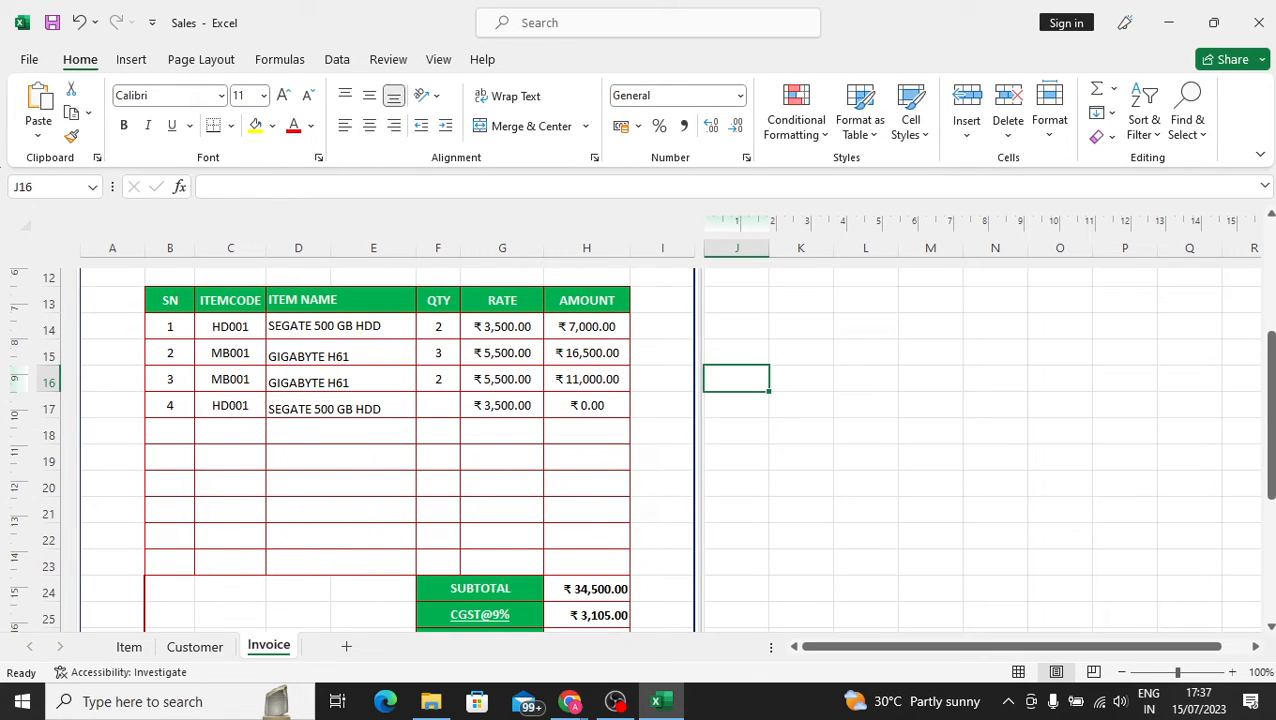
pyautogui.moveTo(1270, 401); pyautogui.dragTo(1270, 302)
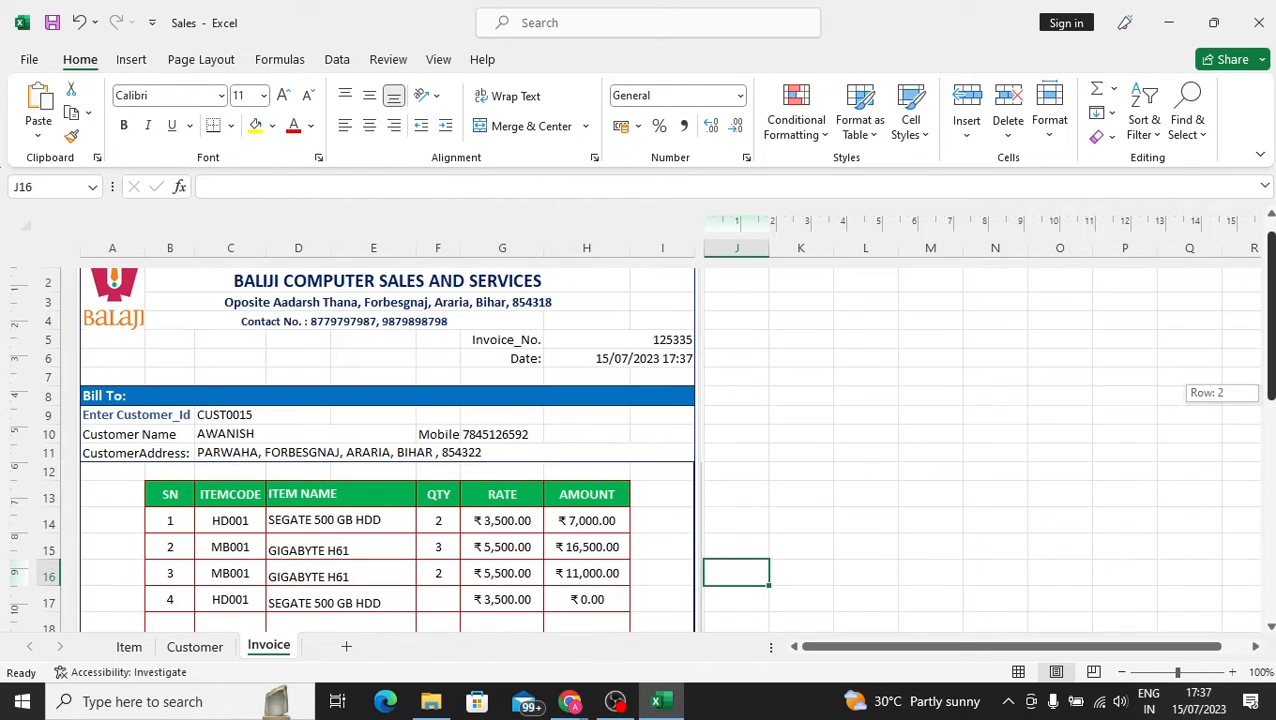
pyautogui.click(658, 338)
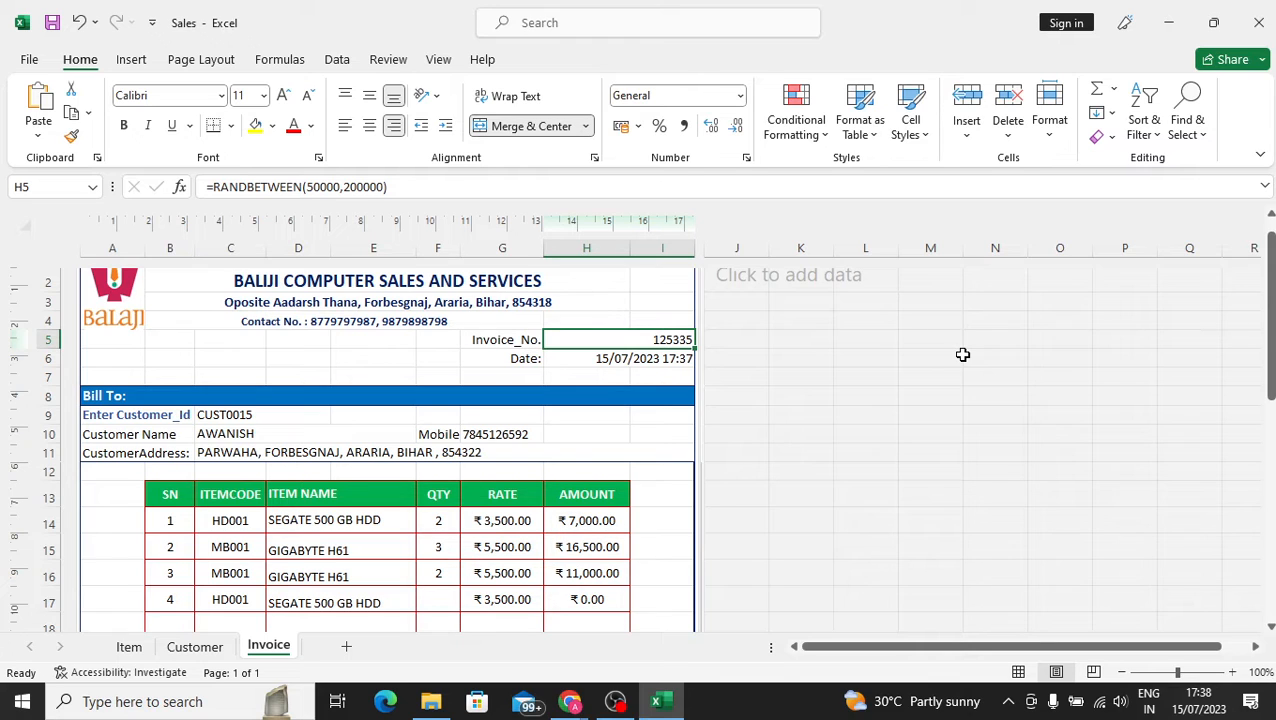
# Change the item code of the first invoice line to MB001.
pyautogui.click(808, 356)
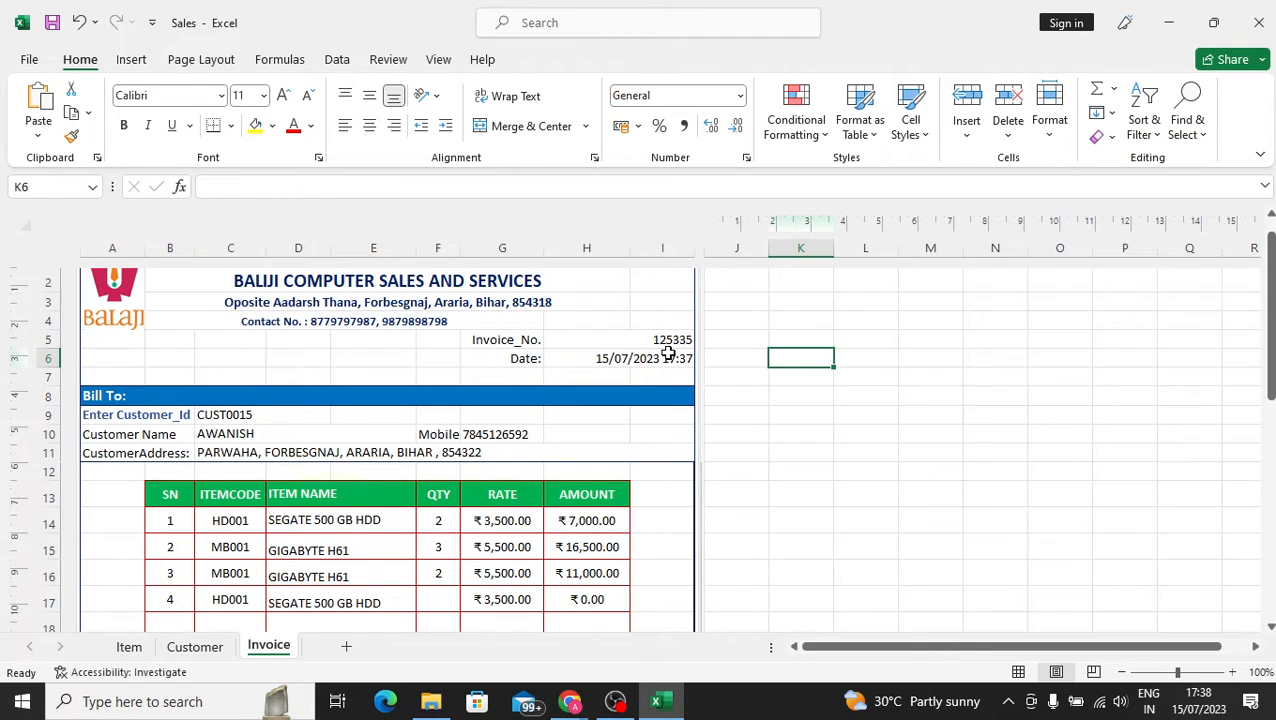
pyautogui.click(232, 521)
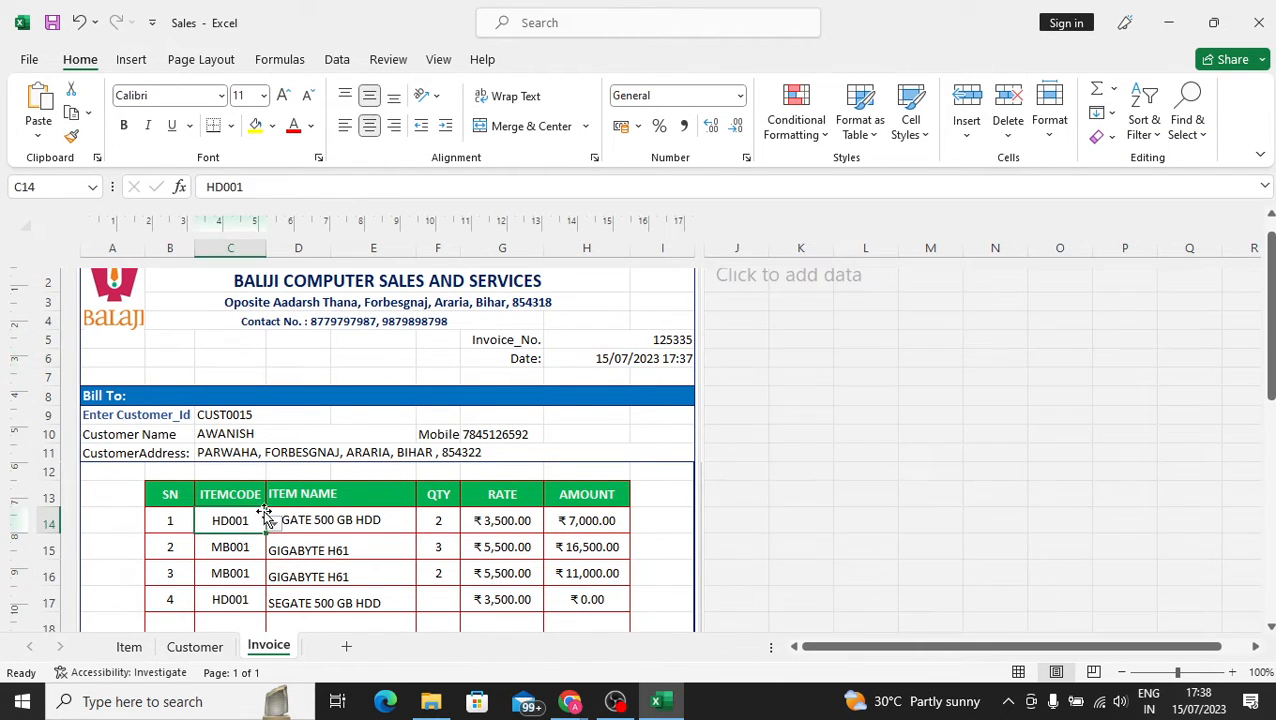
pyautogui.click(273, 522)
pyautogui.click(213, 565)
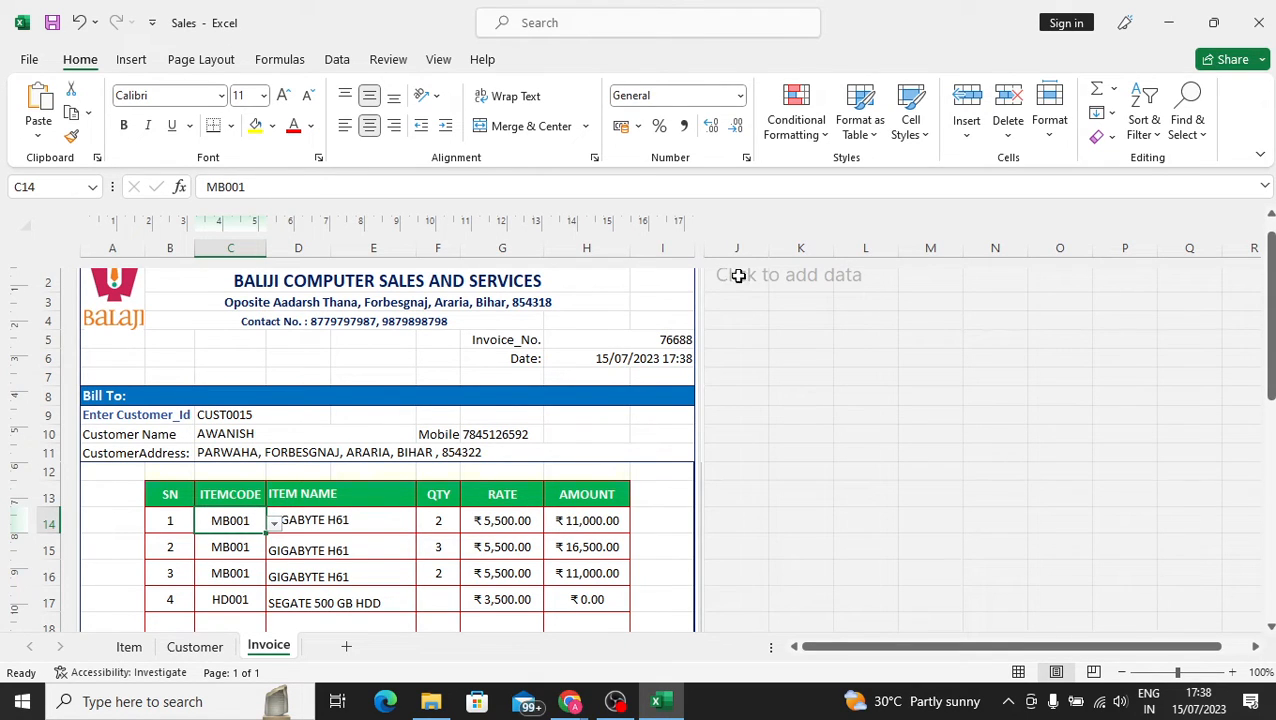
# Change the item code of the third invoice line to PR001.
pyautogui.click(240, 573)
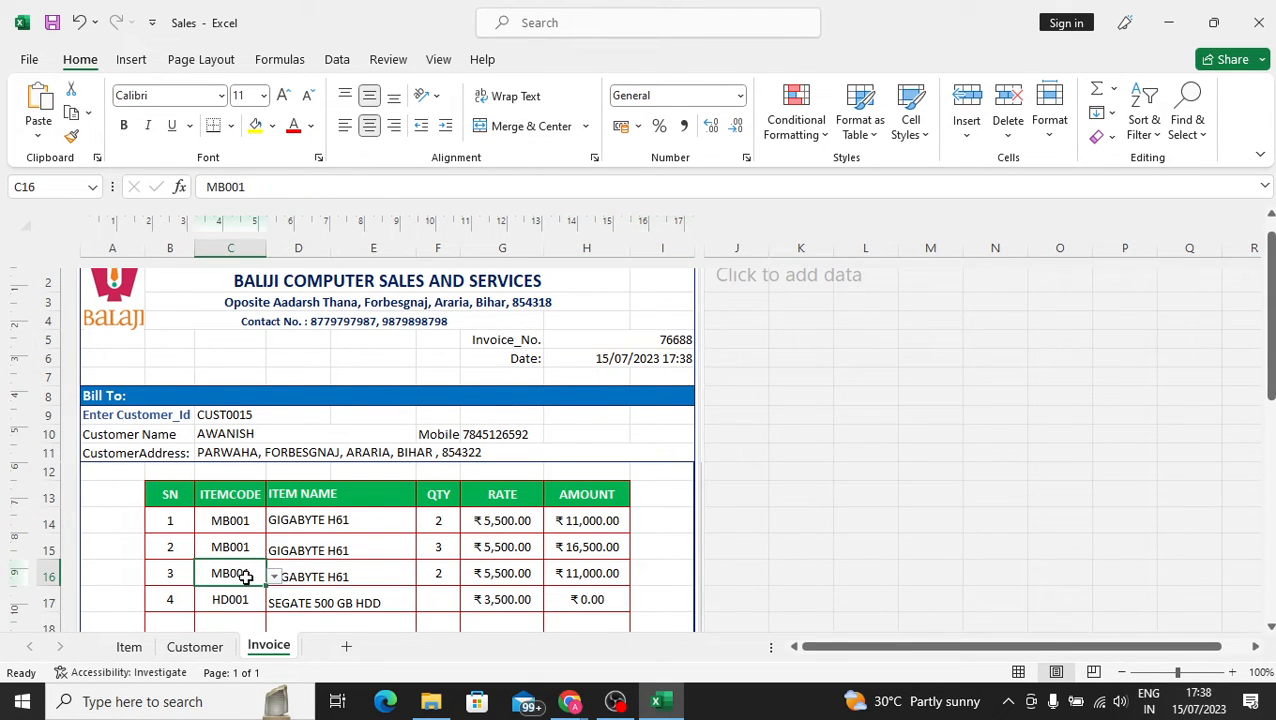
pyautogui.click(273, 577)
pyautogui.click(213, 480)
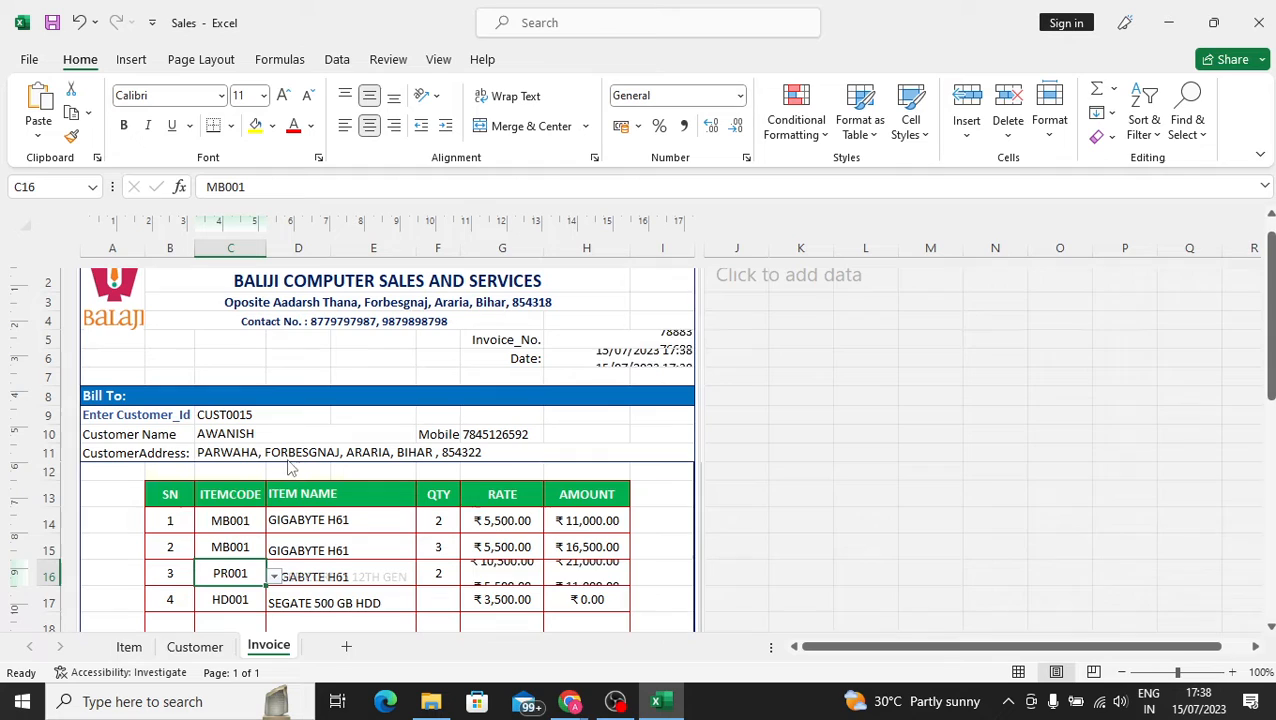
# Replace the invoice date formula in H6 with =TODAY() and check the cell's formula.
pyautogui.click(670, 362)
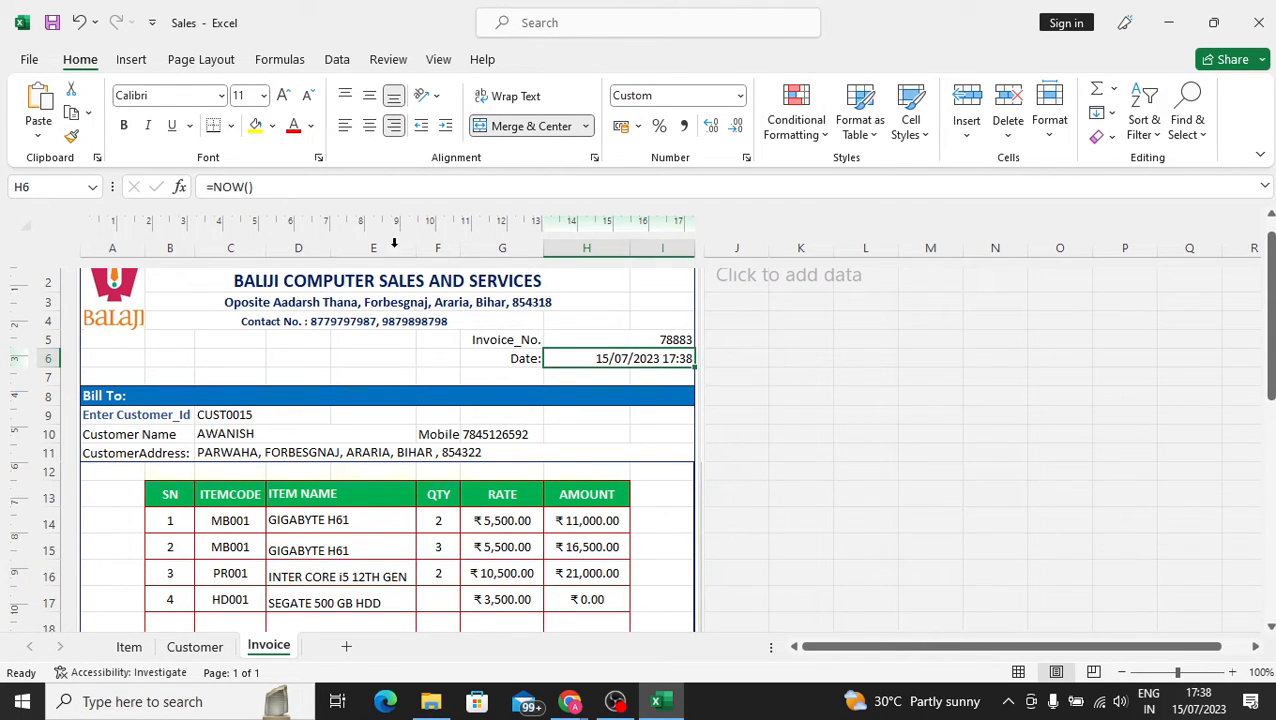
pyautogui.click(278, 180)
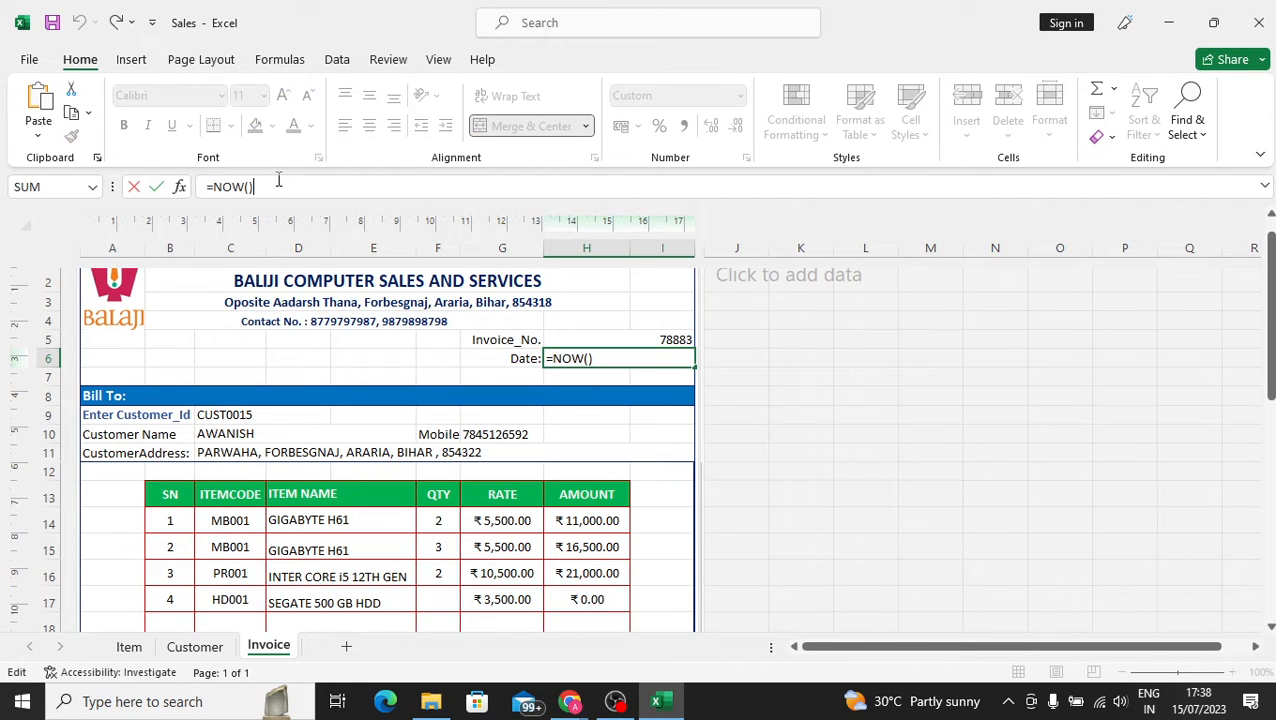
pyautogui.press('BackSpace')
pyautogui.press('BackSpace')
pyautogui.press('BackSpace')
pyautogui.press('BackSpace')
pyautogui.press('BackSpace')
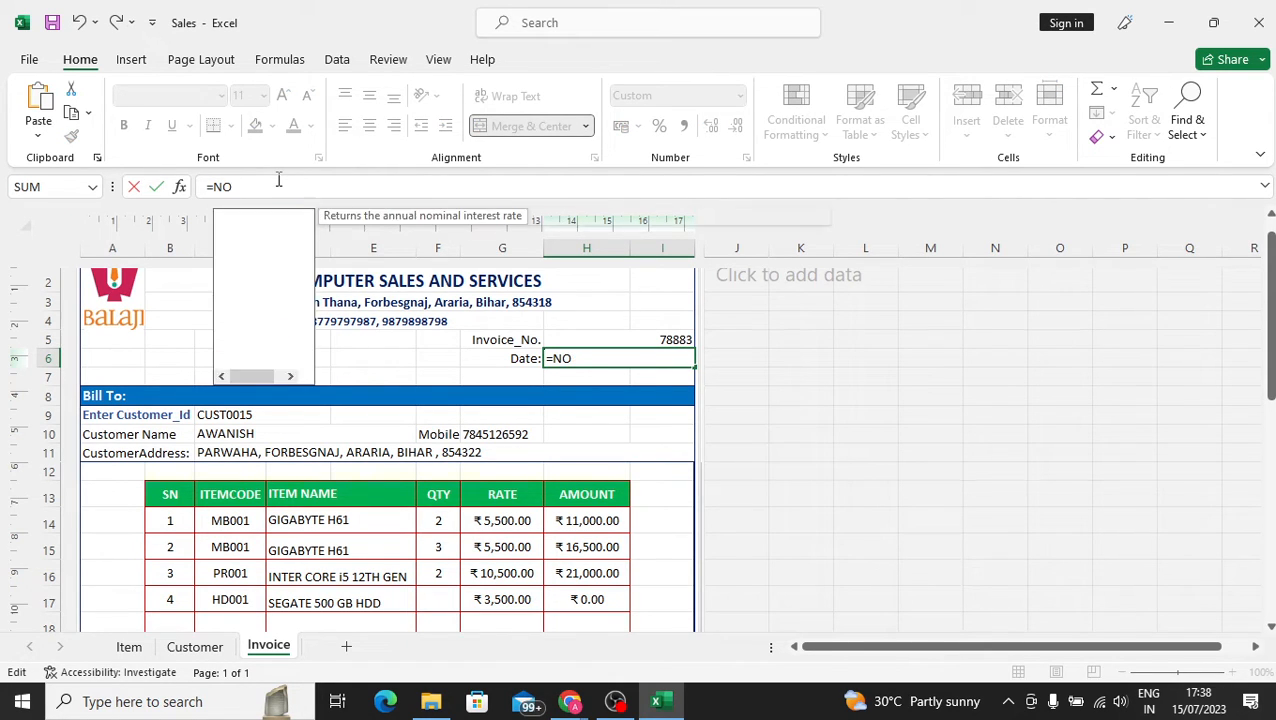
pyautogui.write('todayt')
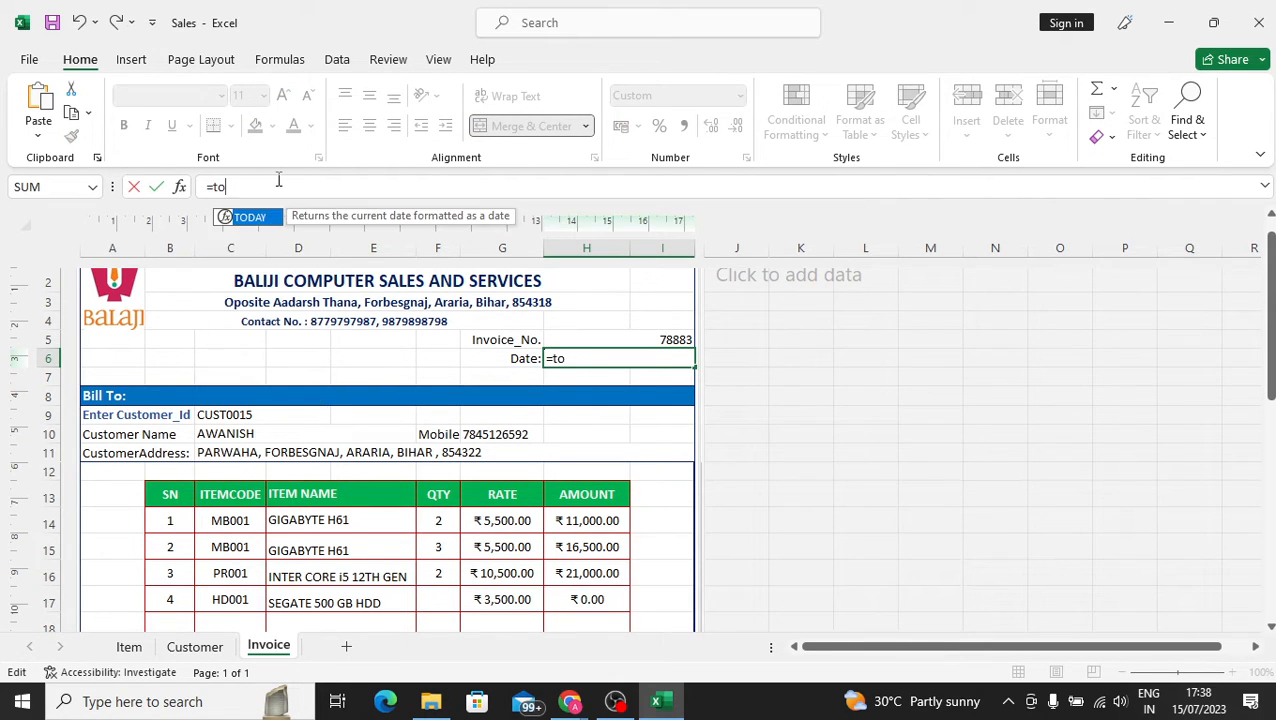
pyautogui.press('BackSpace')
pyautogui.press('BackSpace')
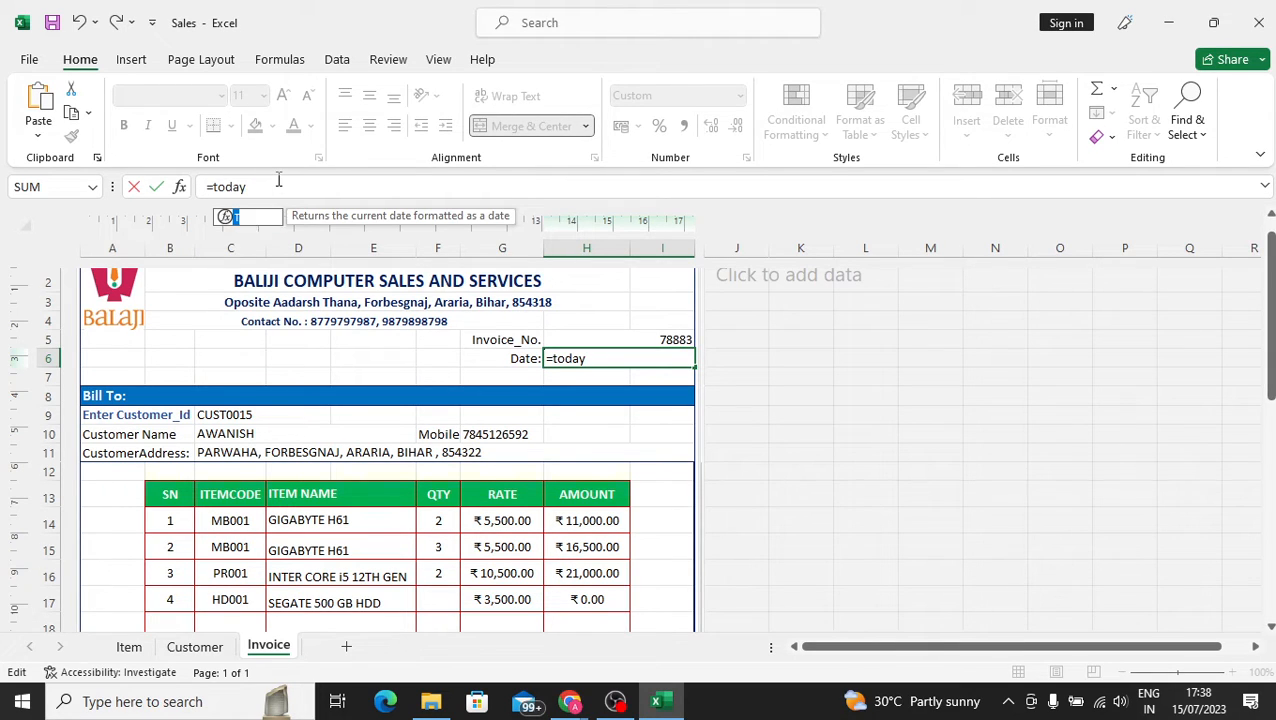
pyautogui.write('()')
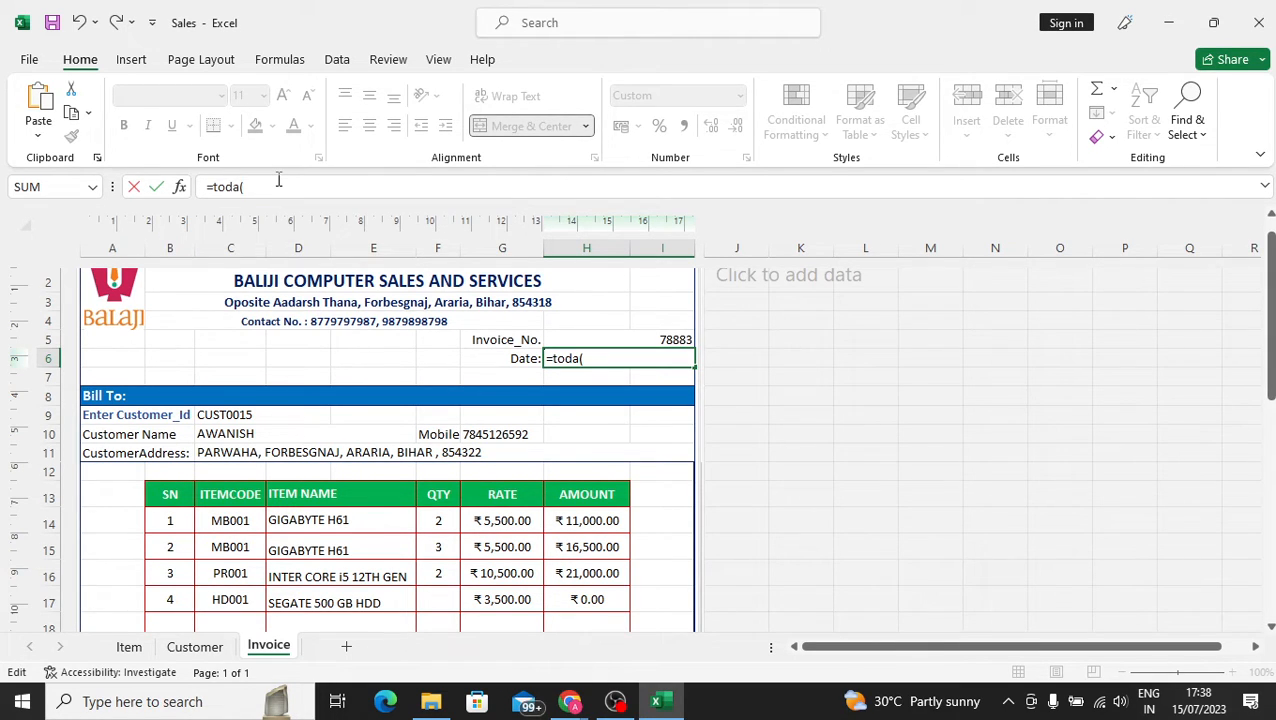
pyautogui.press('BackSpace')
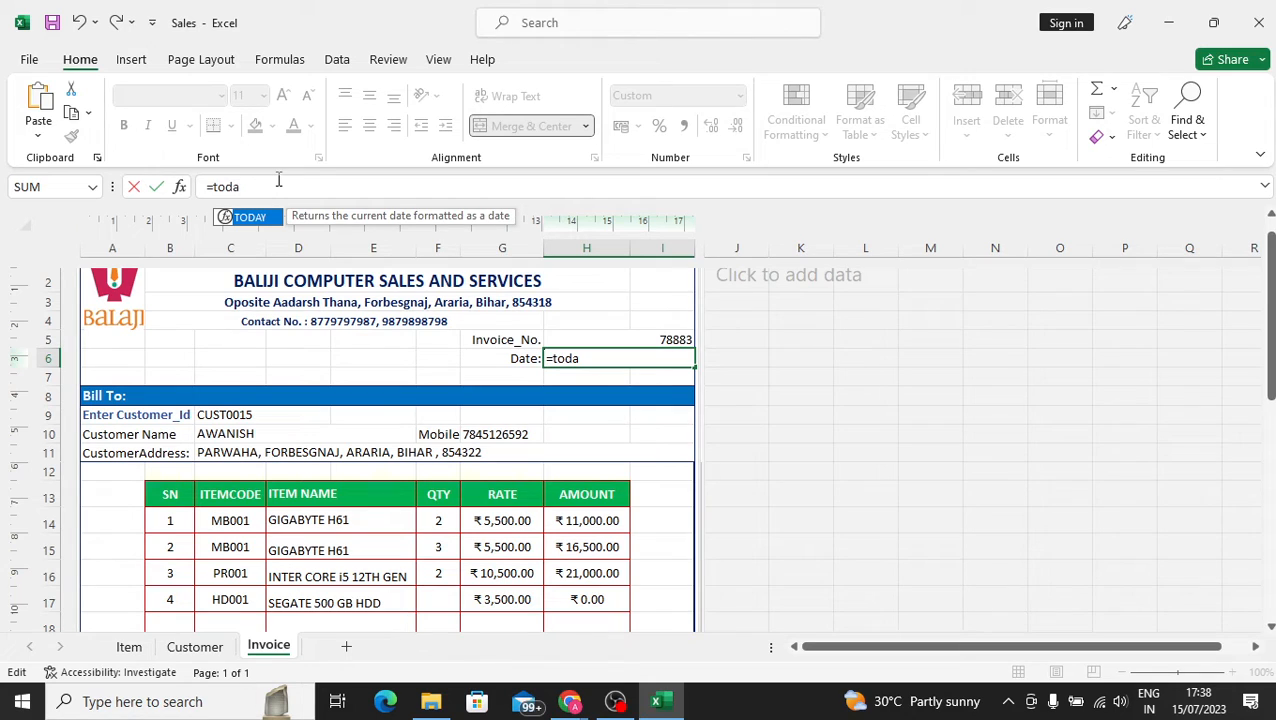
pyautogui.write('y()')
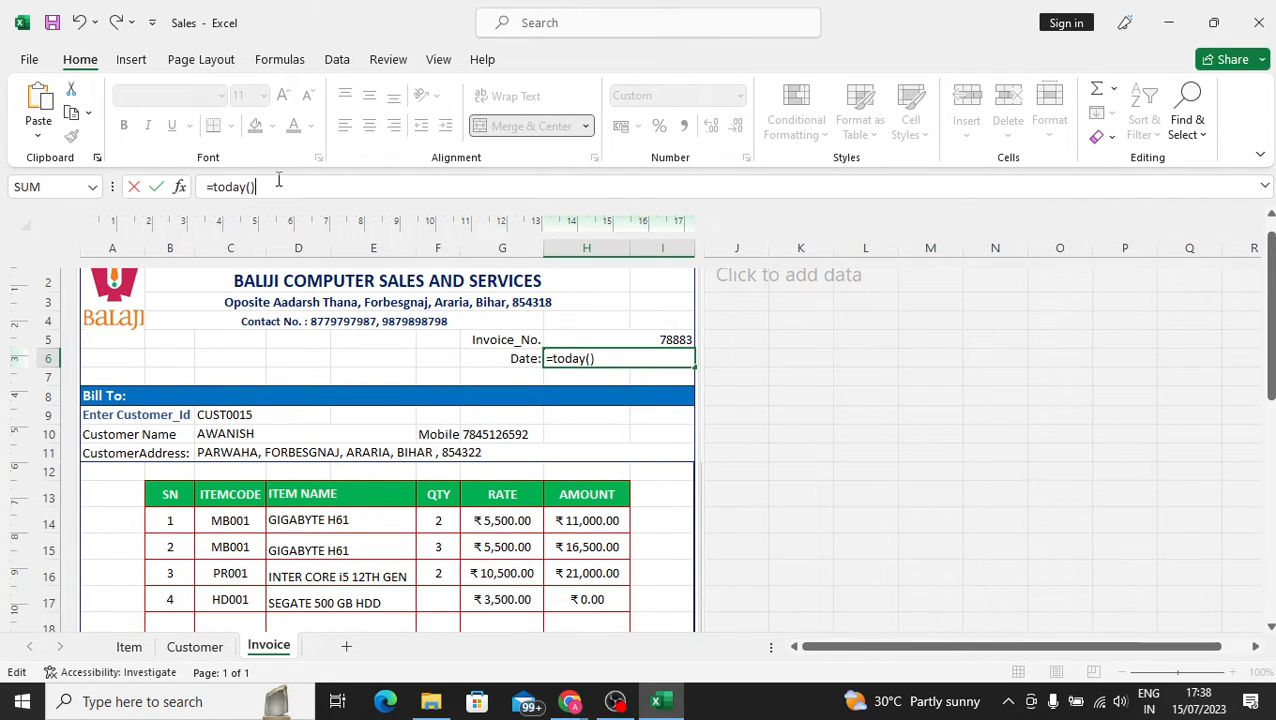
pyautogui.press('Return')
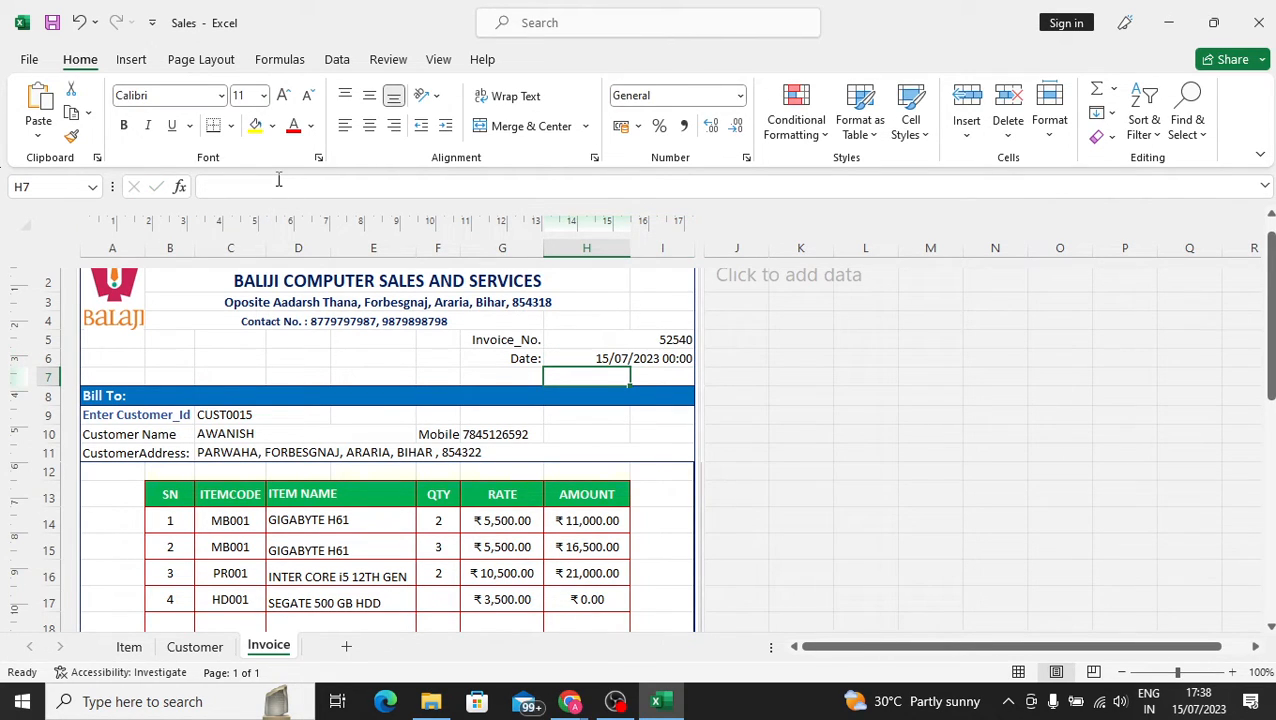
pyautogui.click(646, 360)
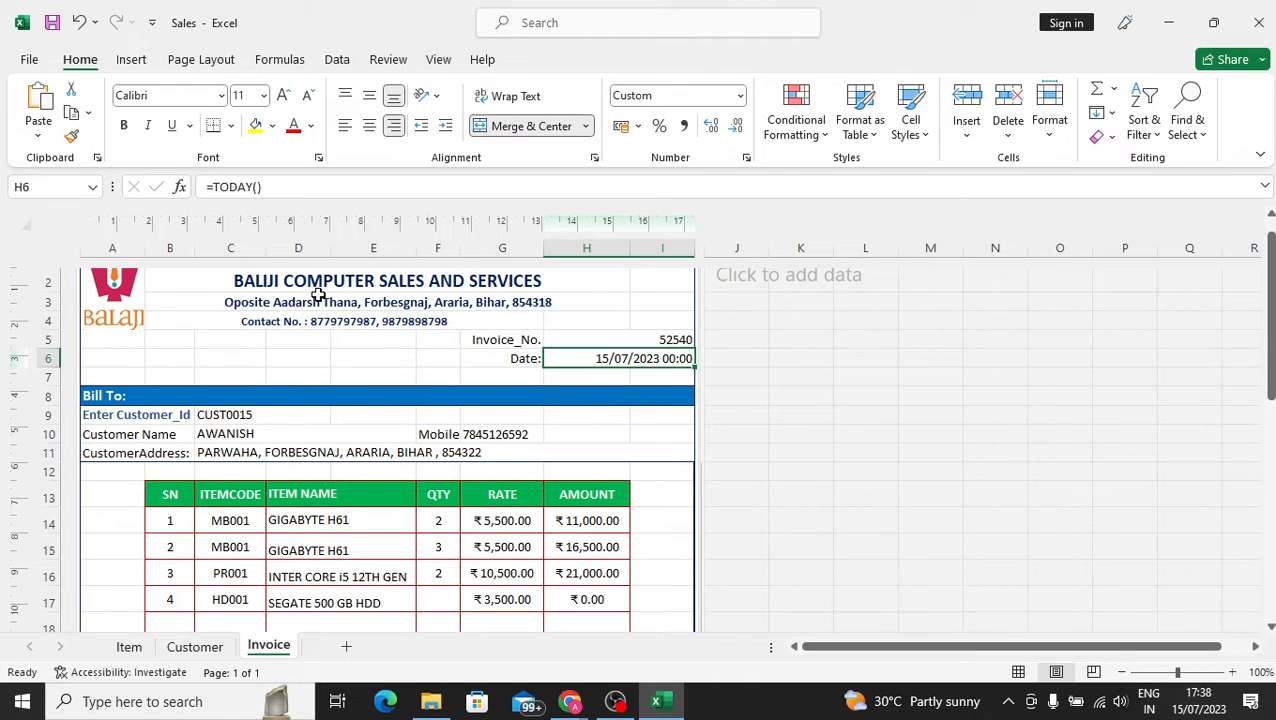
# Replace the formula in the invoice date cell H6 with the current date as a fixed value, 15/07/2023.
pyautogui.click(803, 379)
pyautogui.click(661, 366)
pyautogui.hotkey('ctrl', ';')
pyautogui.press('Return')
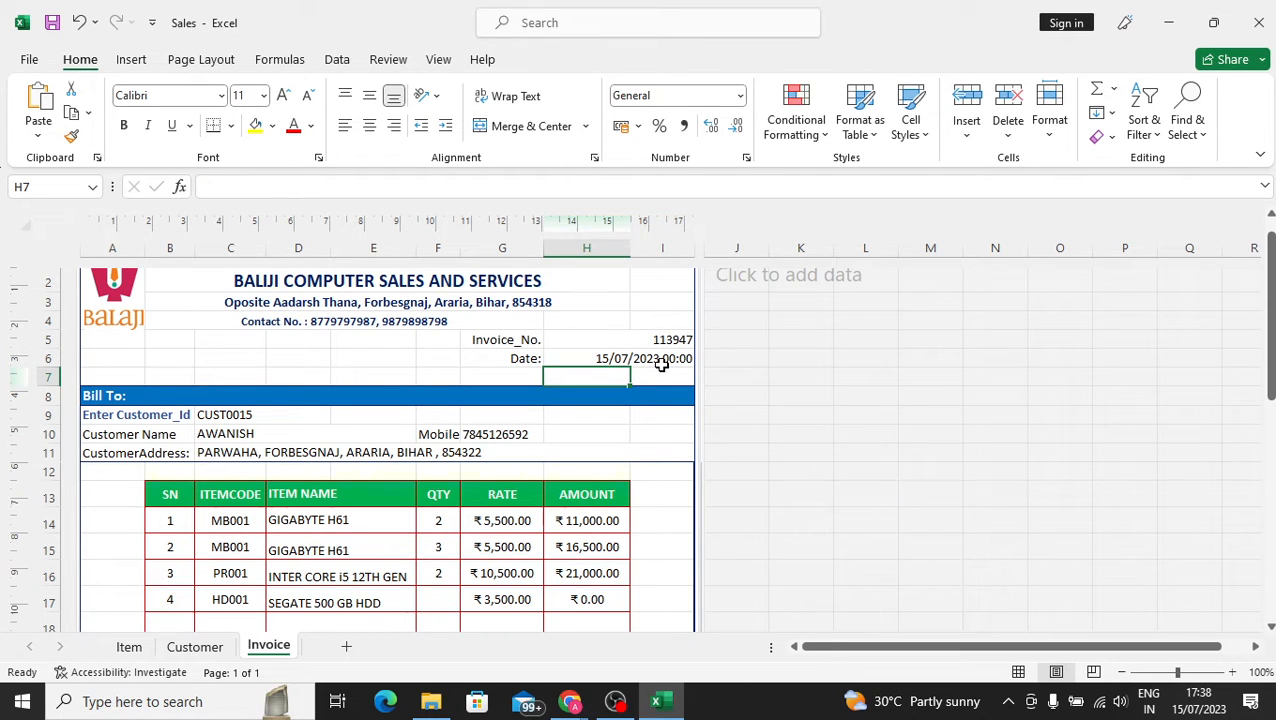
pyautogui.click(661, 365)
pyautogui.click(898, 413)
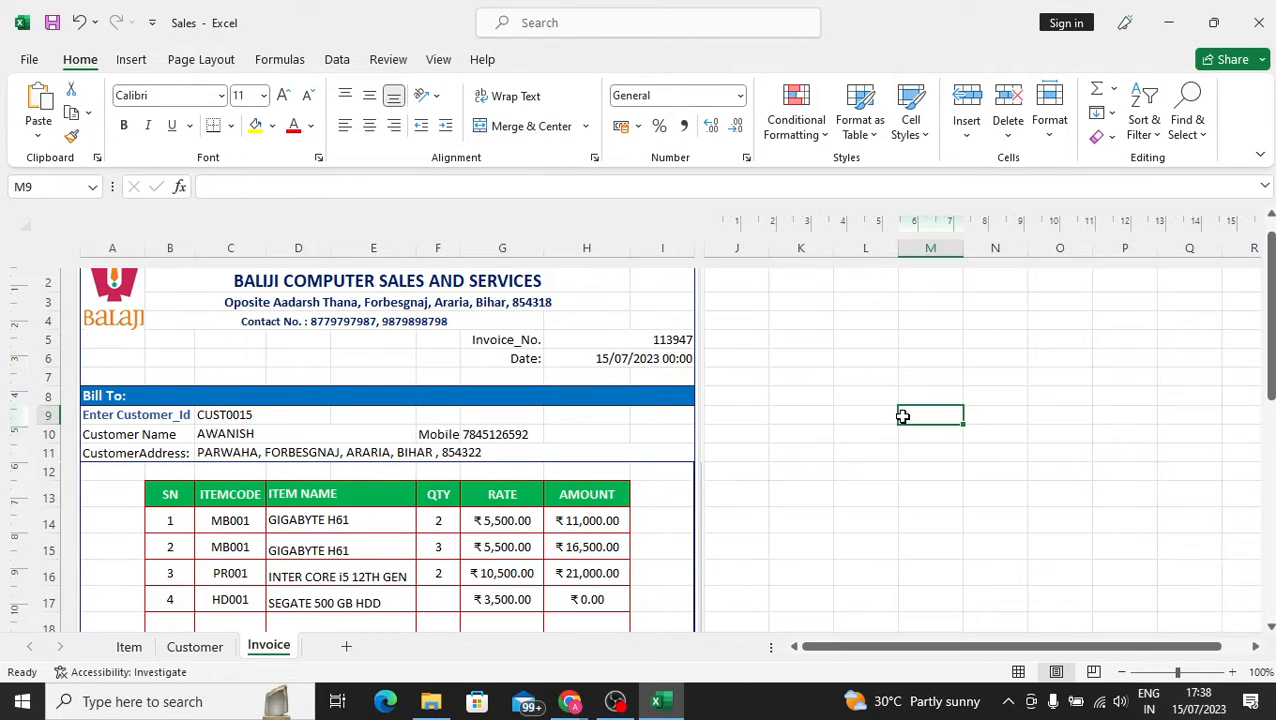
# Apply the Short Date number format to the invoice date in H6.
pyautogui.click(662, 357)
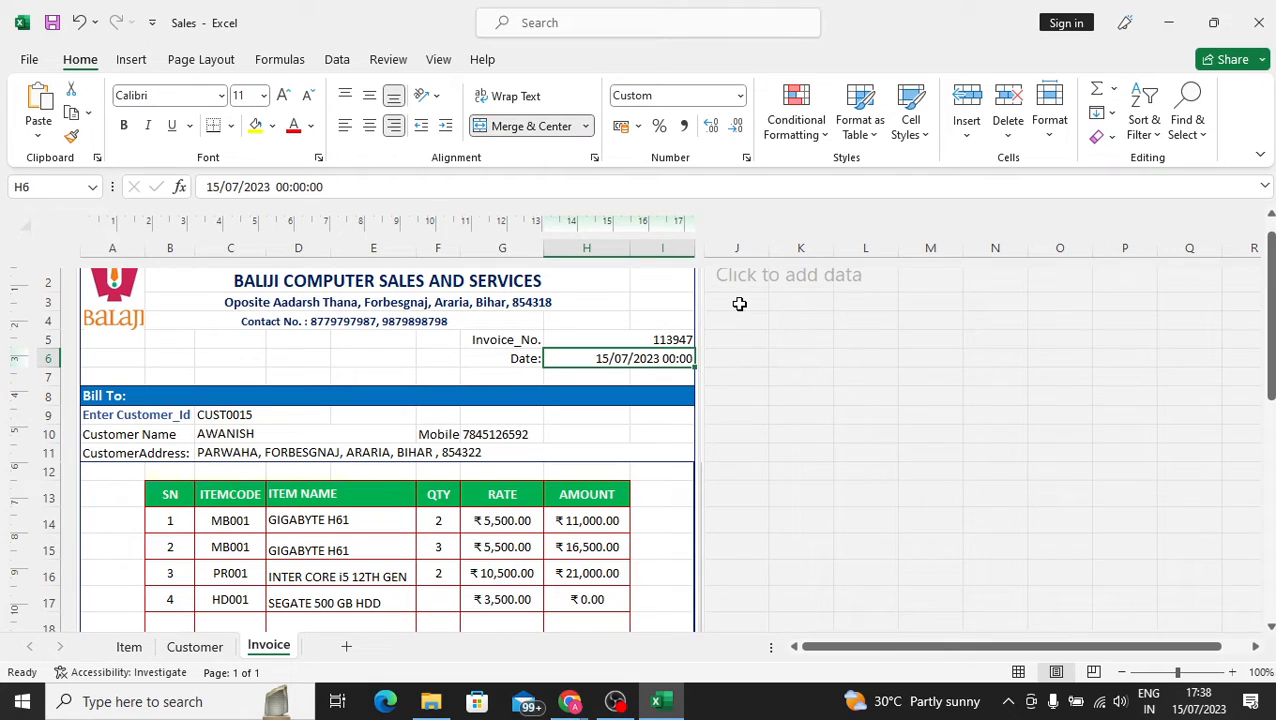
pyautogui.click(743, 100)
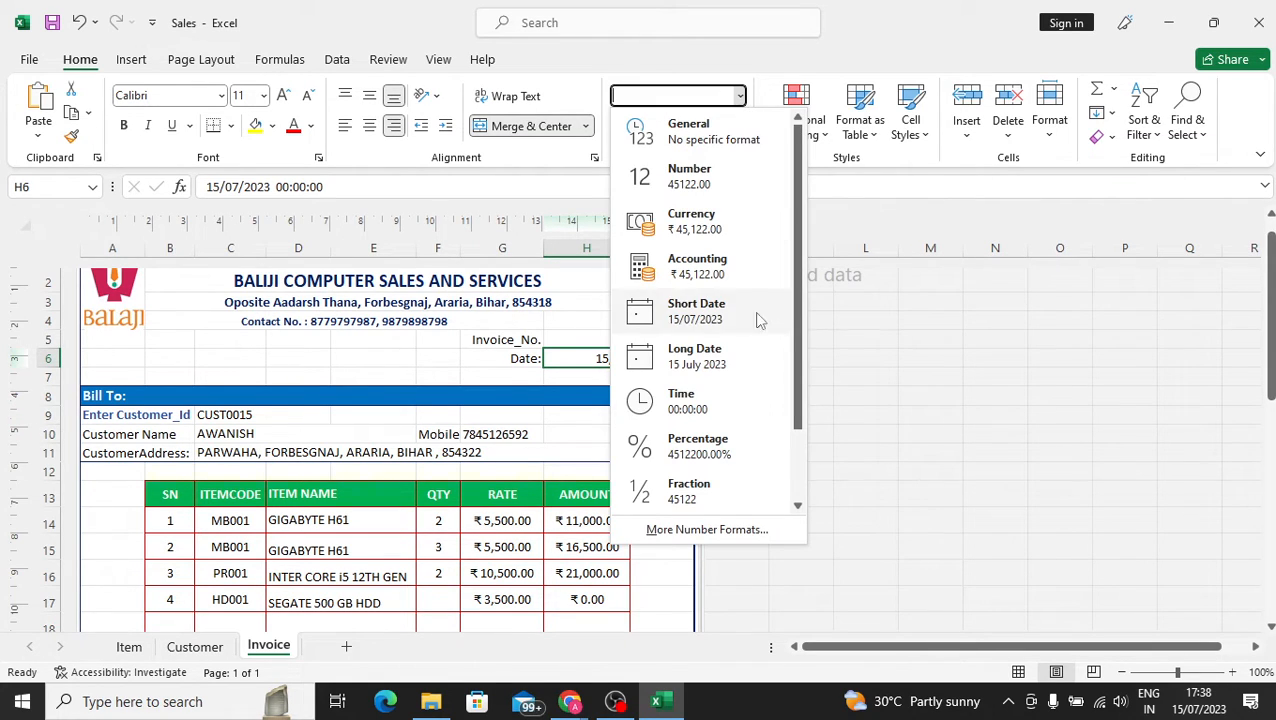
pyautogui.click(729, 318)
pyautogui.click(860, 358)
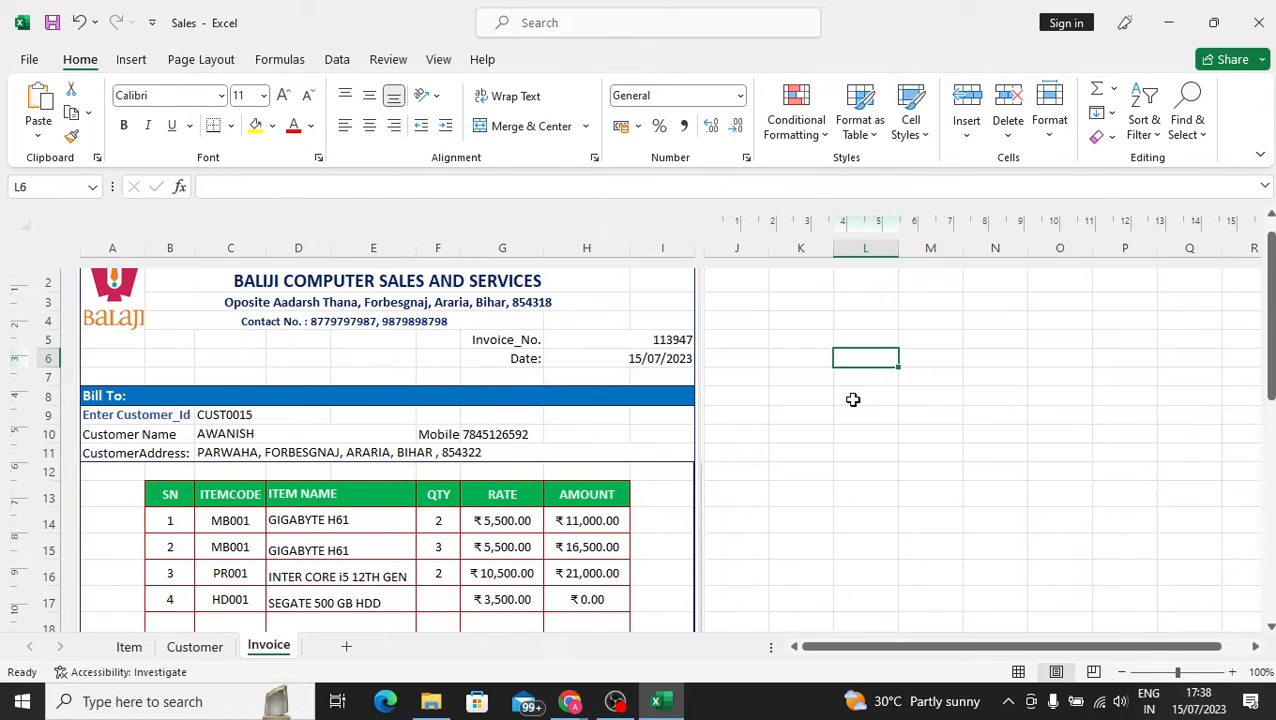
pyautogui.click(805, 450)
pyautogui.click(661, 364)
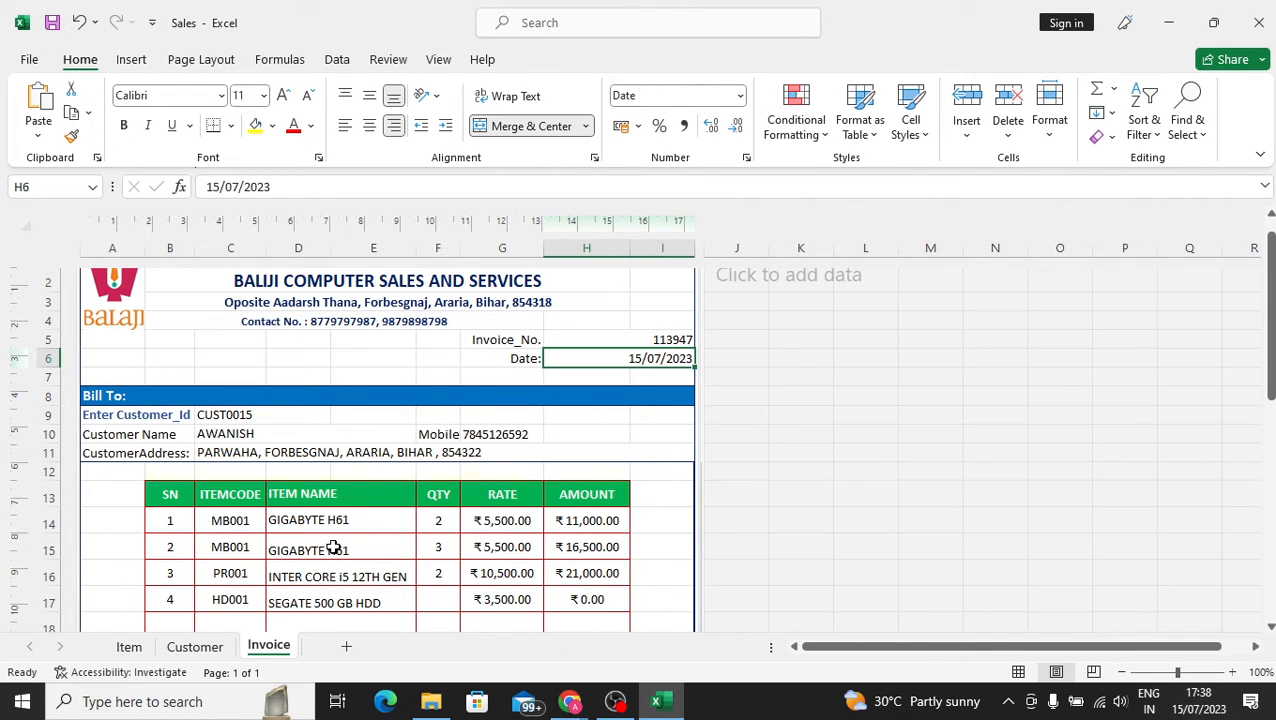
# Change the item code of the first invoice line to PR001 and check the invoice number's formula.
pyautogui.click(210, 524)
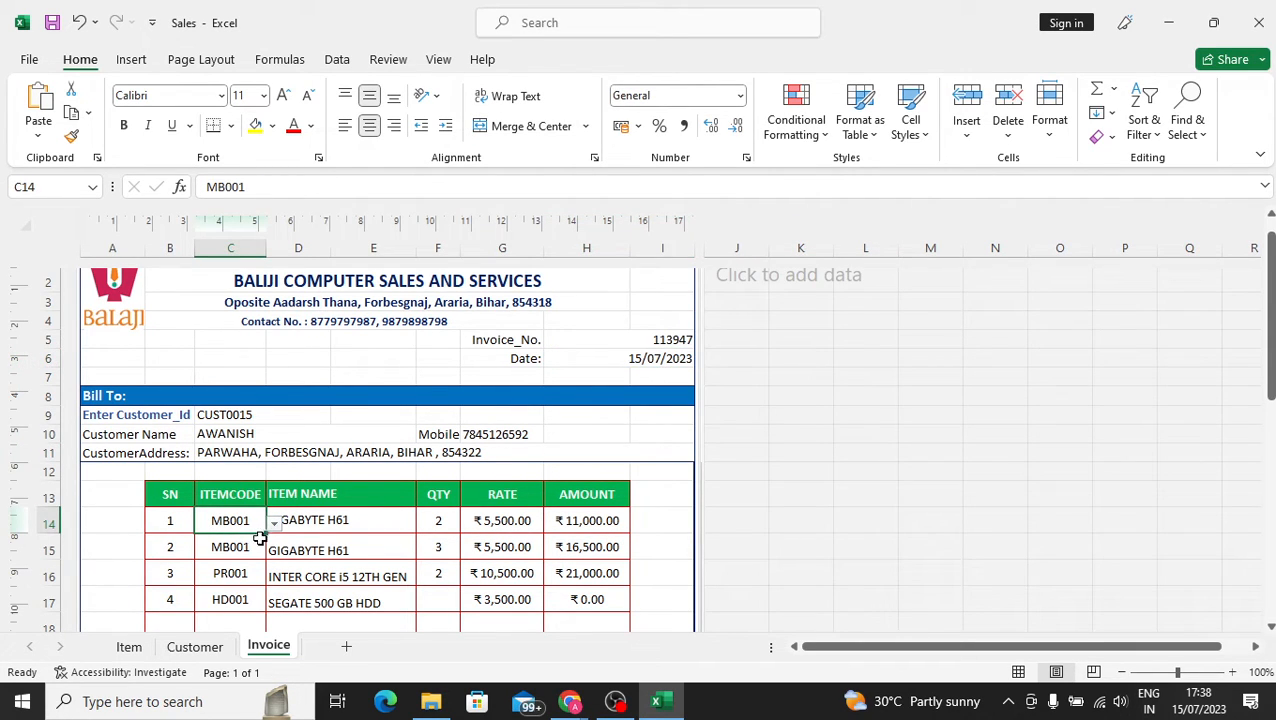
pyautogui.click(273, 524)
pyautogui.click(214, 552)
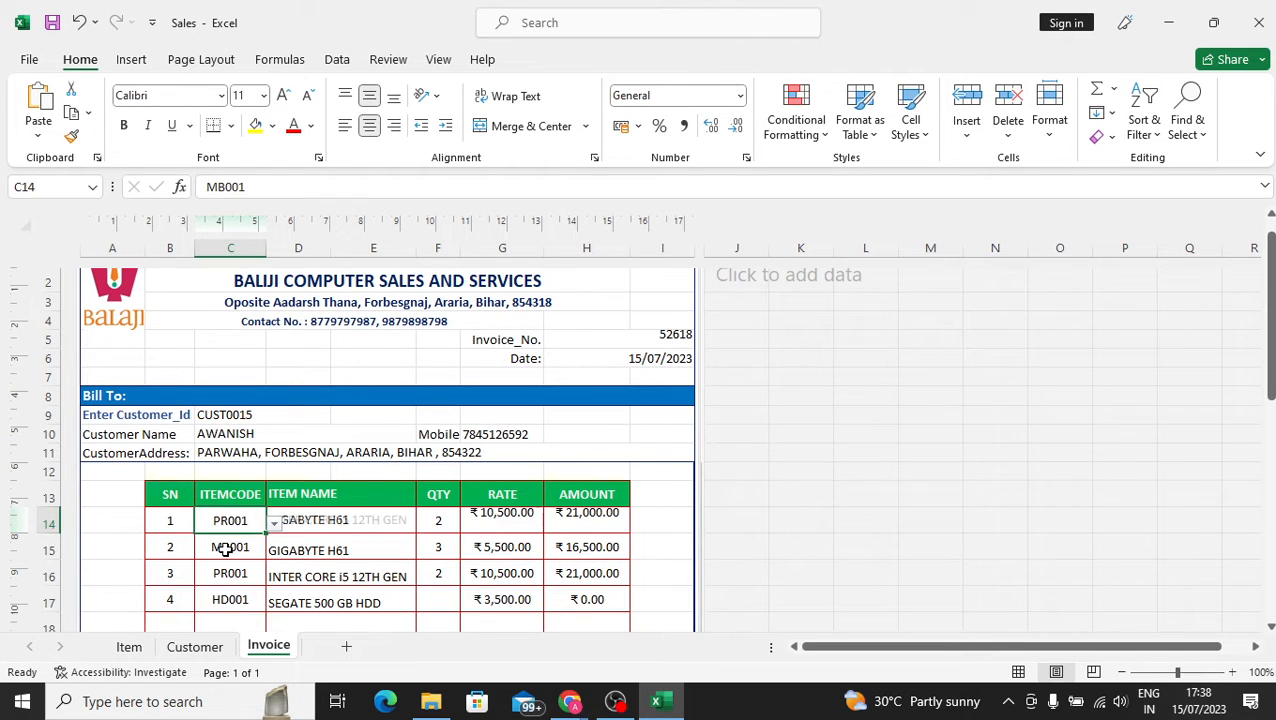
pyautogui.click(888, 485)
pyautogui.click(683, 342)
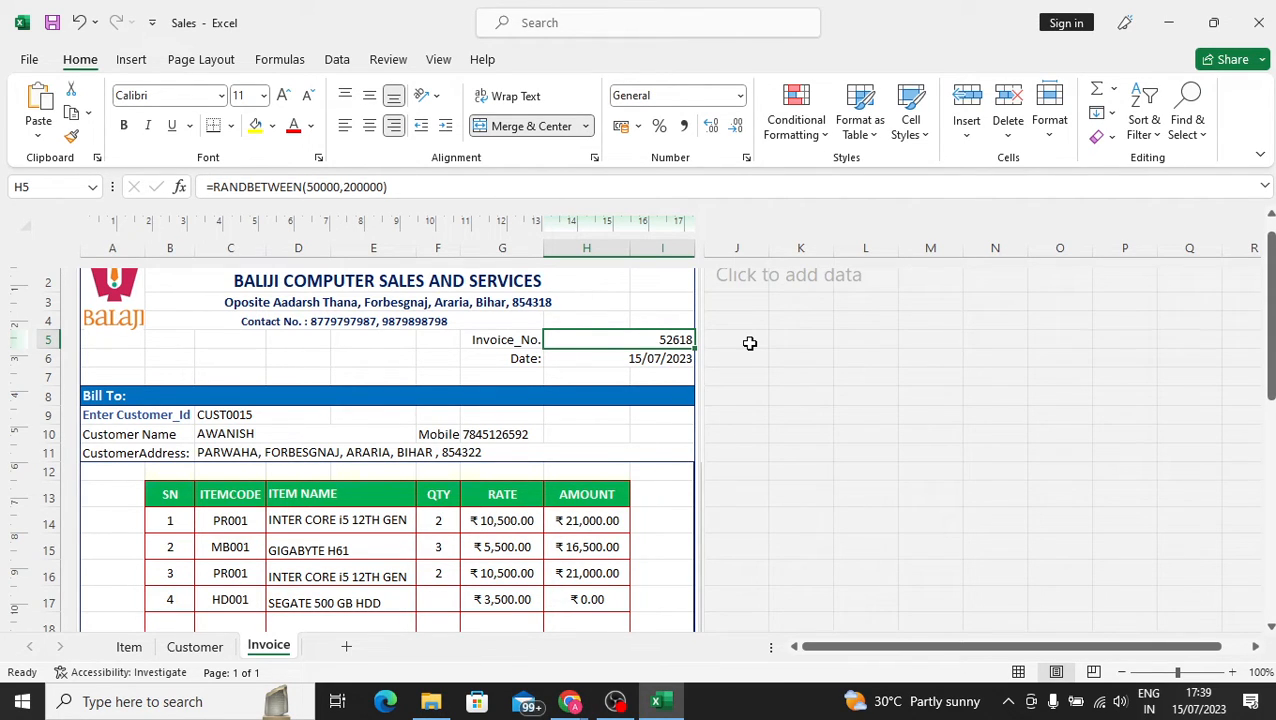
# Enter the sample invoice prefix BAL/FBG/00 in cell H4 above the invoice number.
pyautogui.click(595, 320)
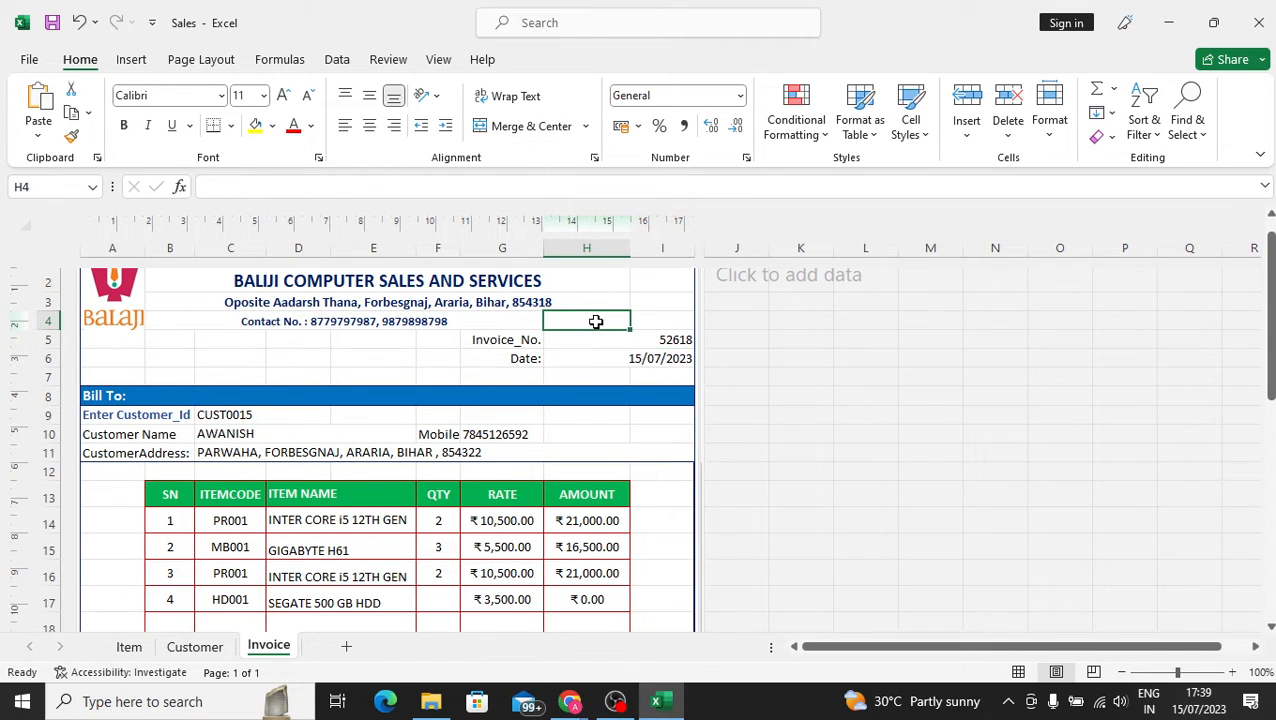
pyautogui.write('ba')
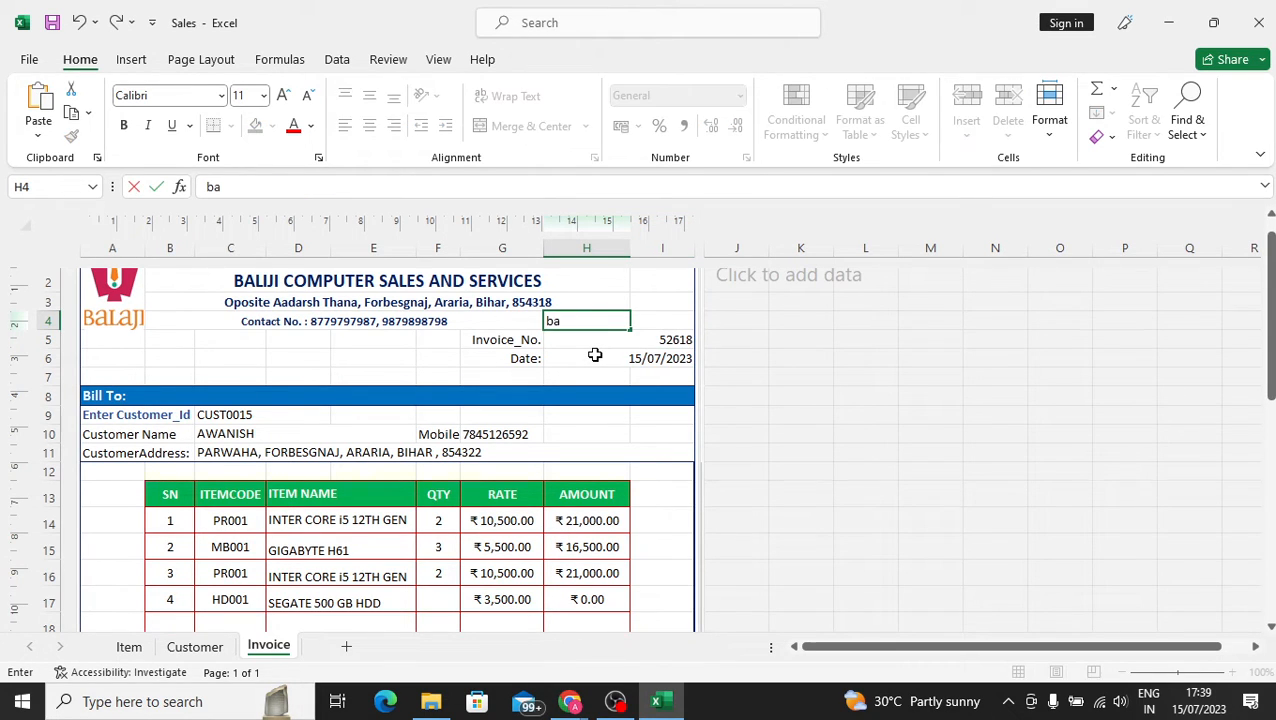
pyautogui.press('BackSpace')
pyautogui.press('BackSpace')
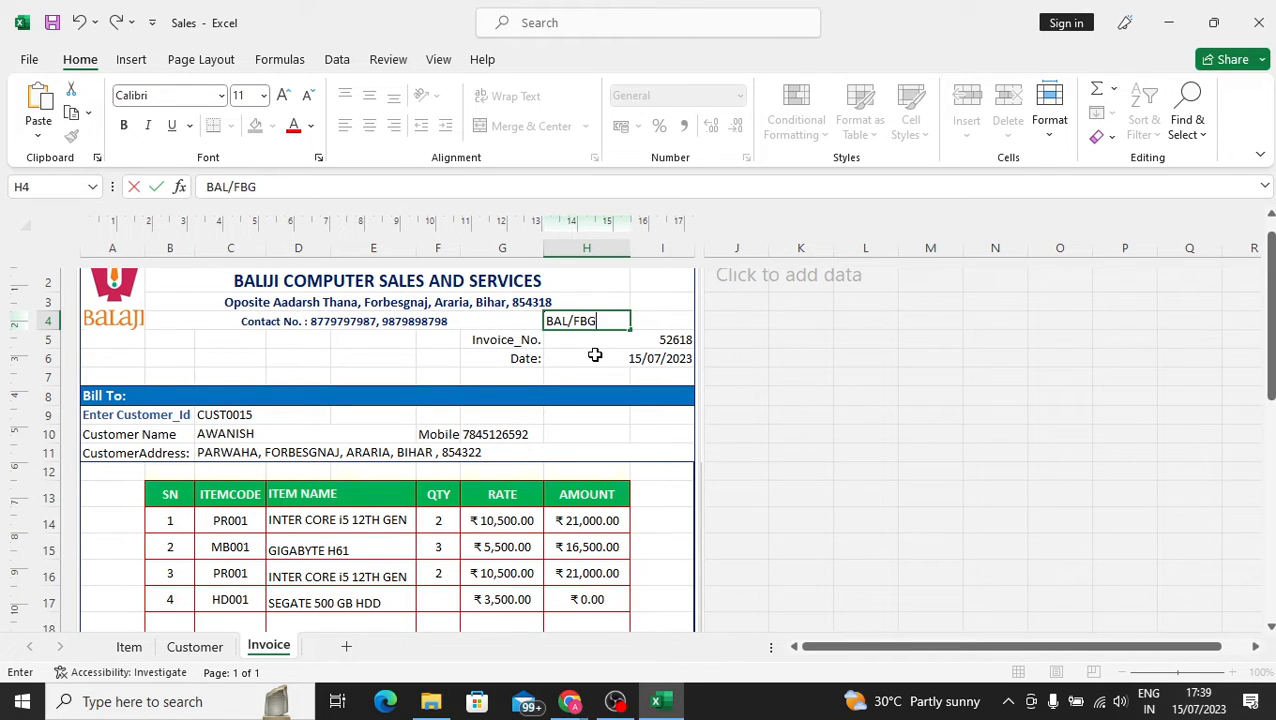
pyautogui.write('00')
# Enter the sample serial numbers 1001 in J4 and 1002 in J5 beside the invoice.
pyautogui.click(757, 325)
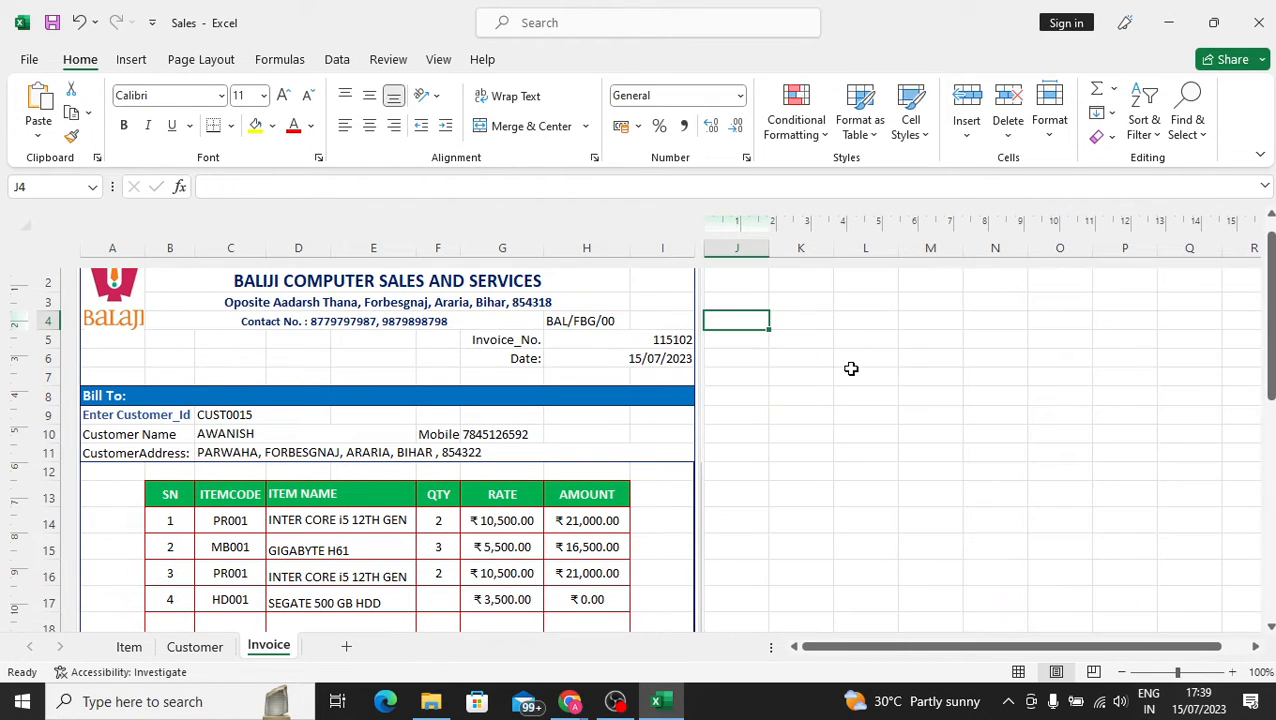
pyautogui.write('1001')
pyautogui.press('Return')
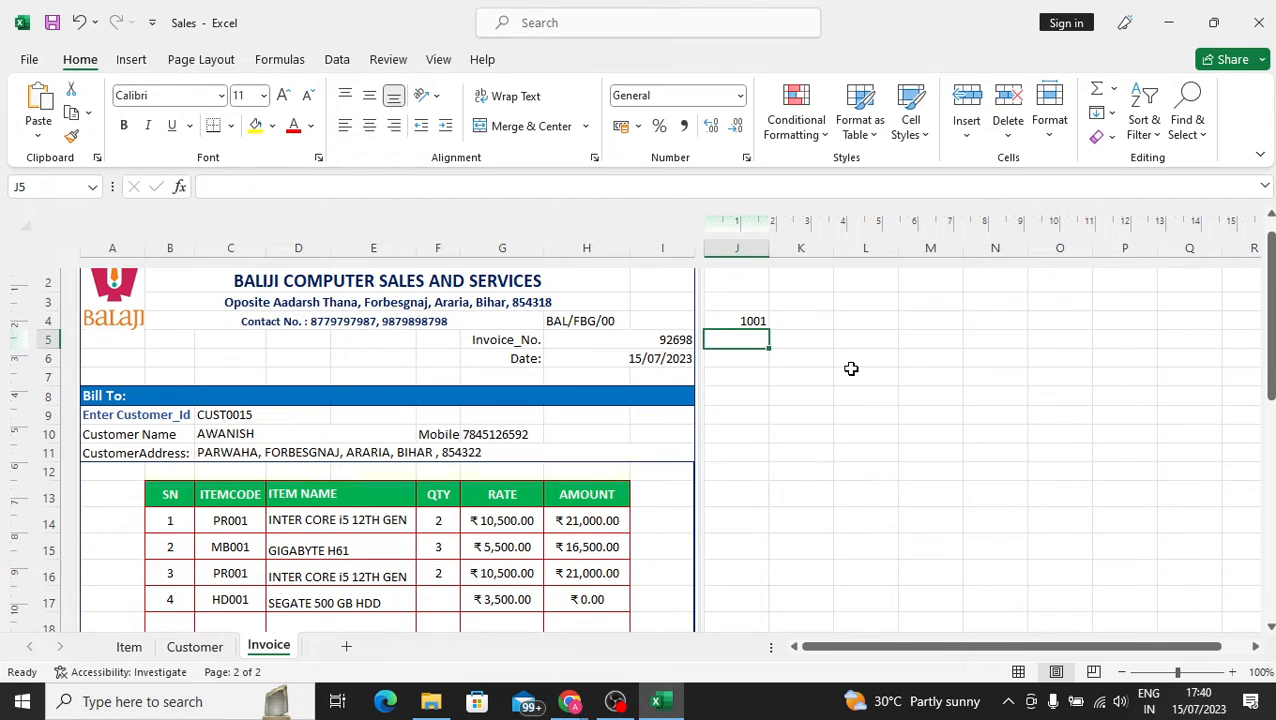
pyautogui.write('1002')
pyautogui.press('Return')
# Try filling the value 1001 from J4 down column J to row 39, and undo the fill.
pyautogui.click(750, 322)
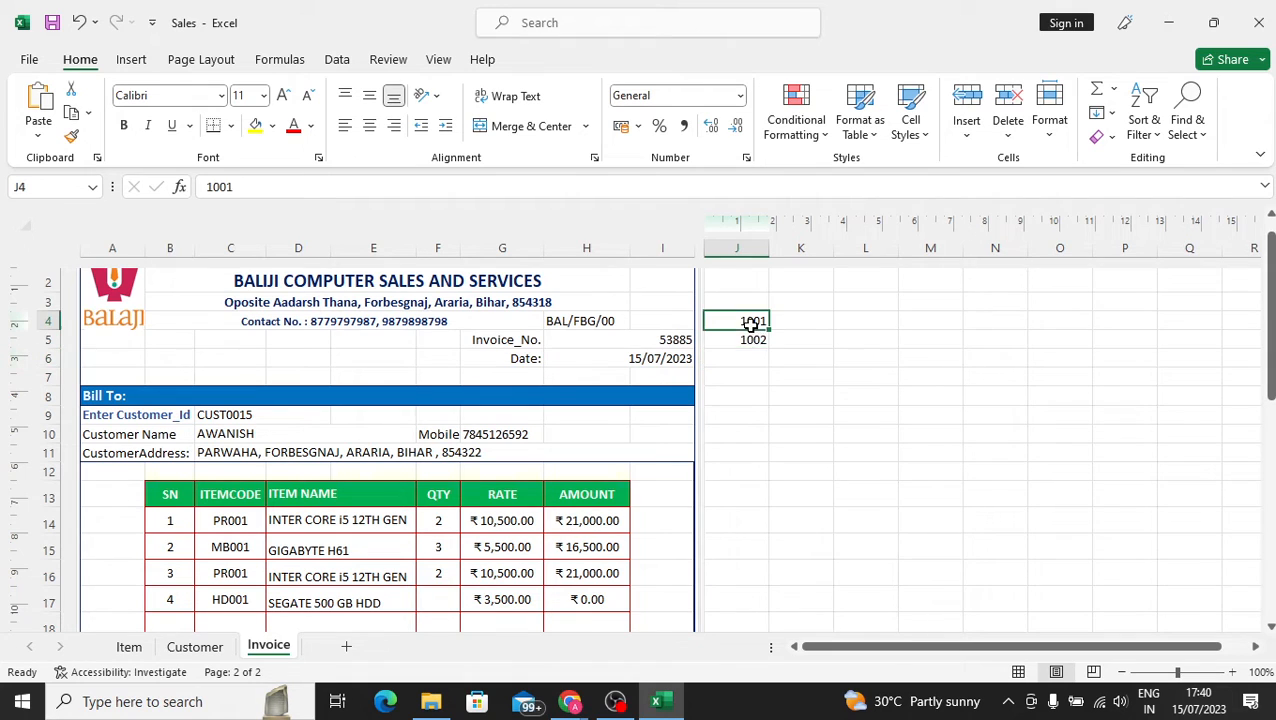
pyautogui.moveTo(768, 331); pyautogui.dragTo(780, 539)
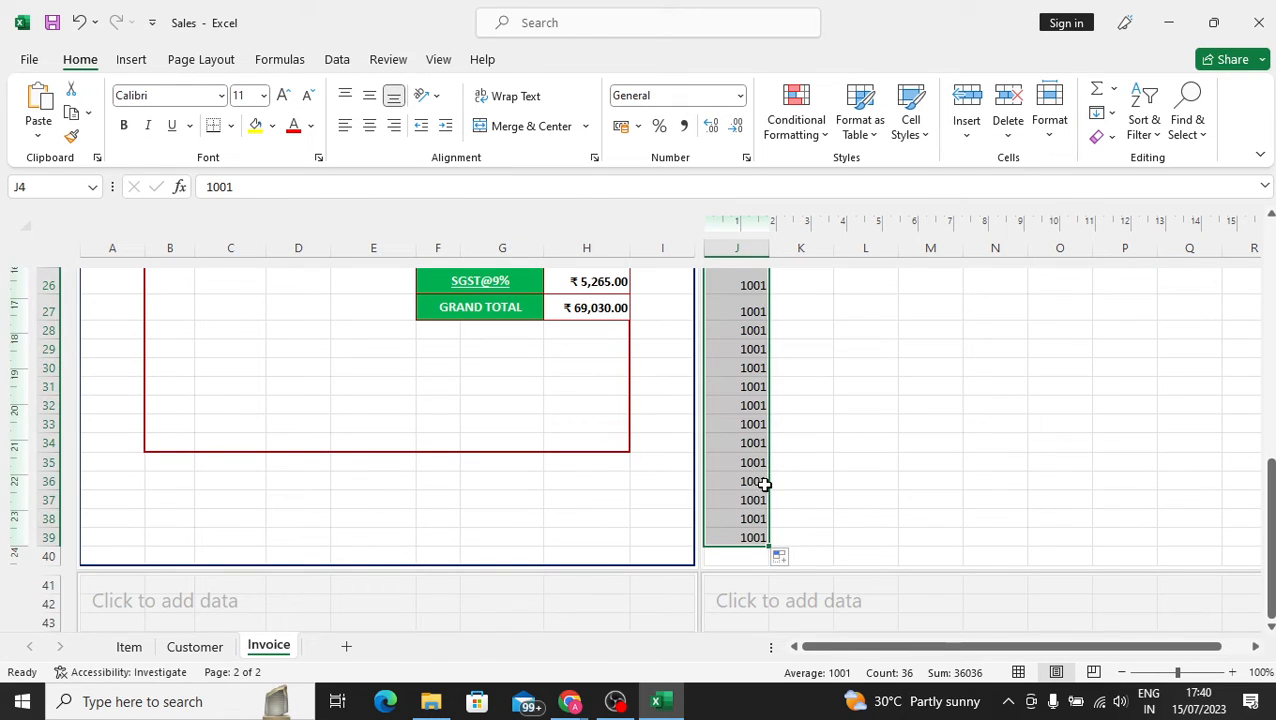
pyautogui.hotkey('ctrl', 'z')
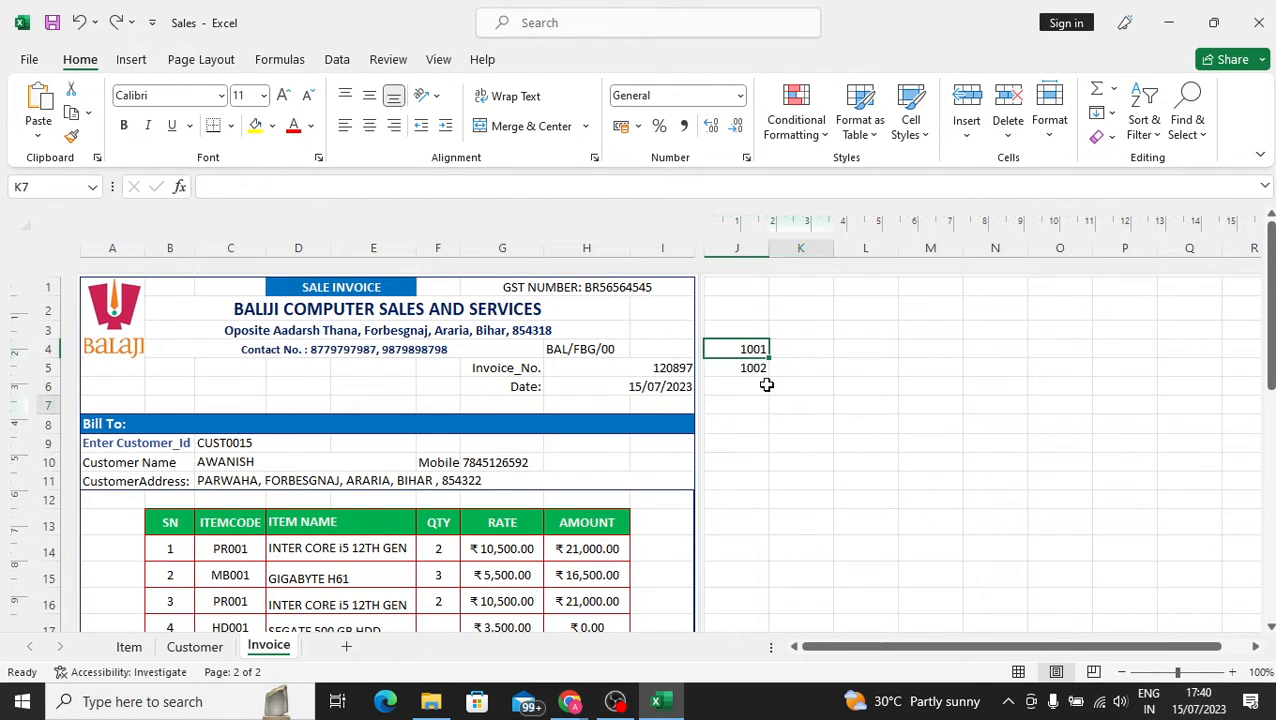
# Clear the sample serial numbers 1001 and 1002 from cells J4 and J5.
pyautogui.moveTo(750, 349); pyautogui.dragTo(755, 368)
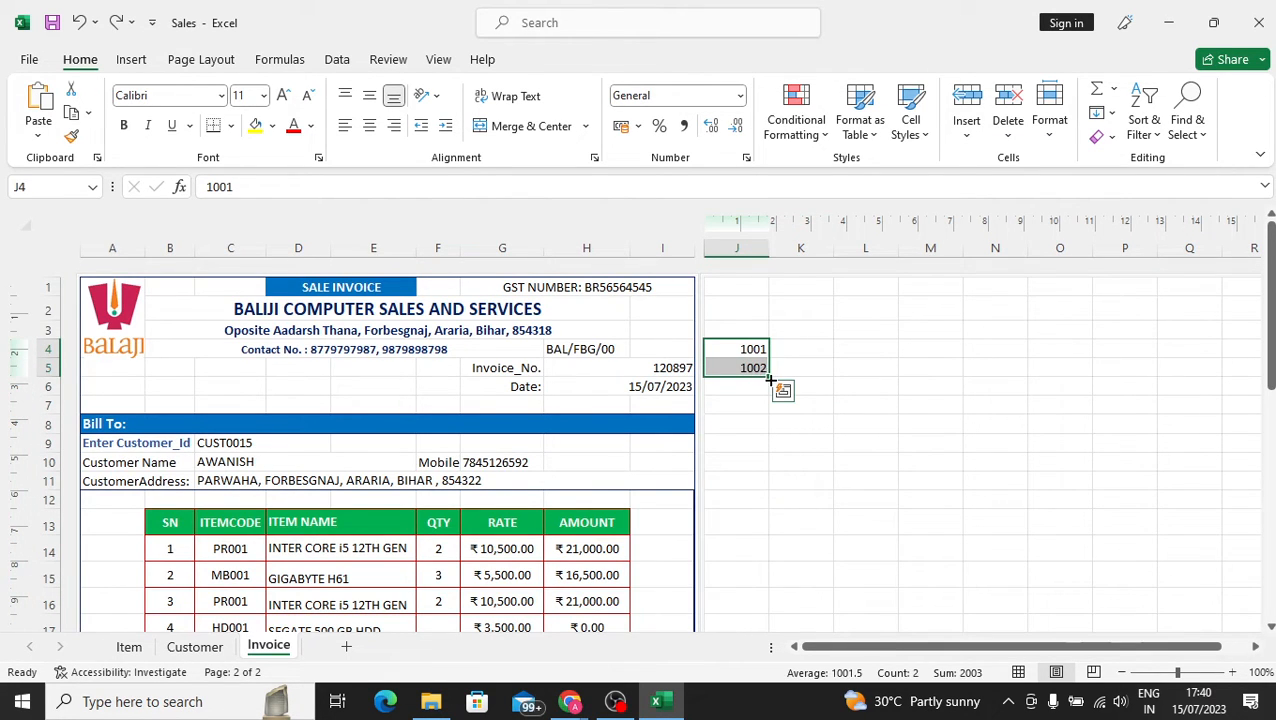
pyautogui.click(750, 385)
pyautogui.click(748, 355)
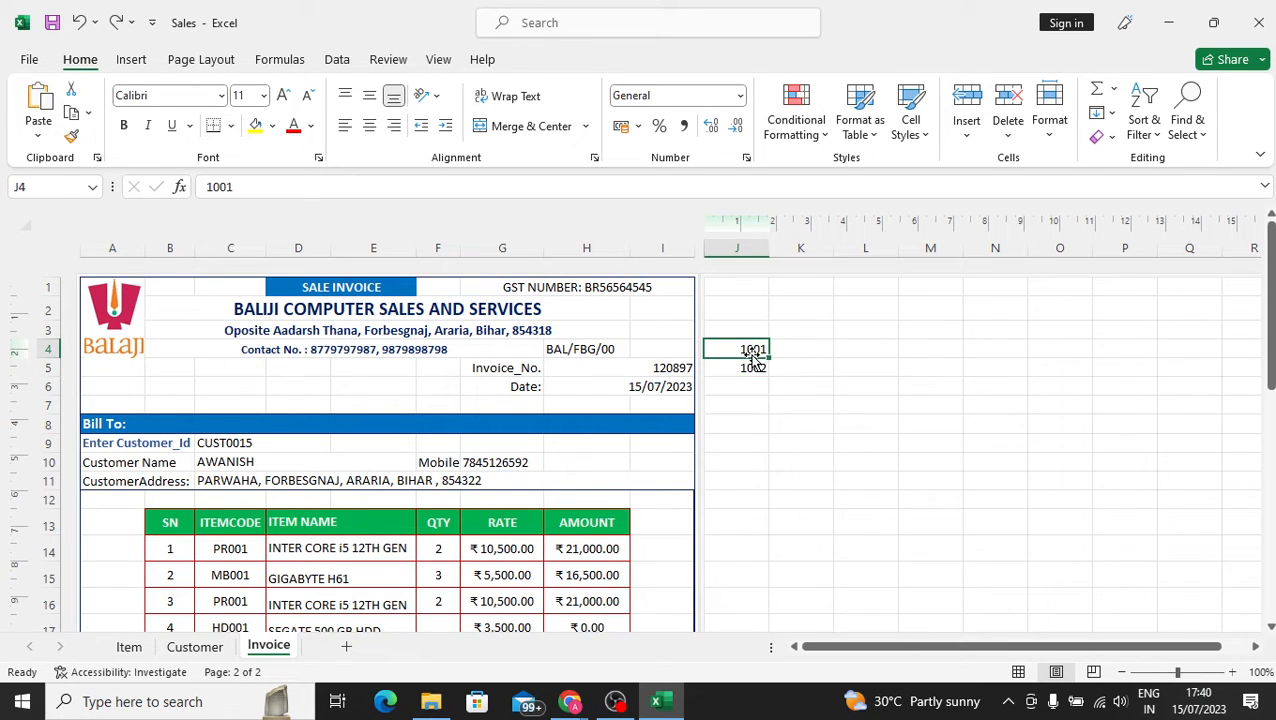
pyautogui.press('Delete')
pyautogui.click(743, 367)
pyautogui.press('Delete')
pyautogui.click(737, 287)
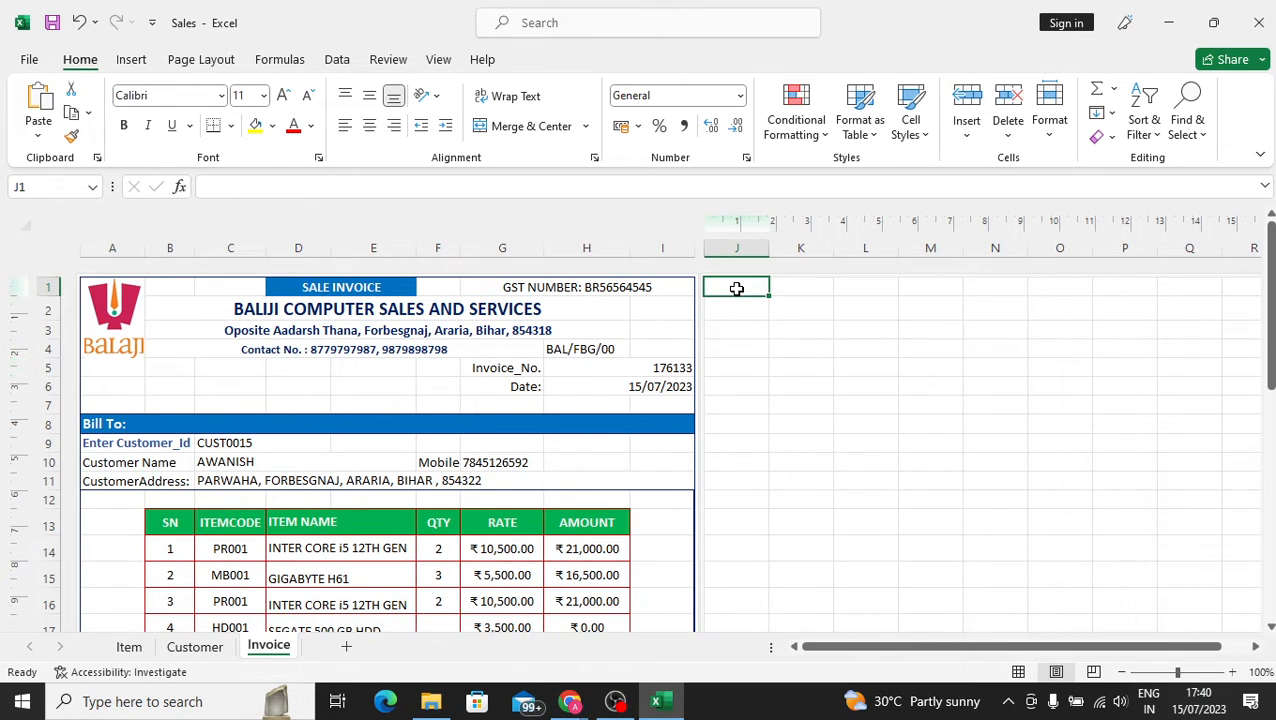
# Enter the serial numbers 1001 in J1 and 1002 in J2 beside the invoice.
pyautogui.write('1001')
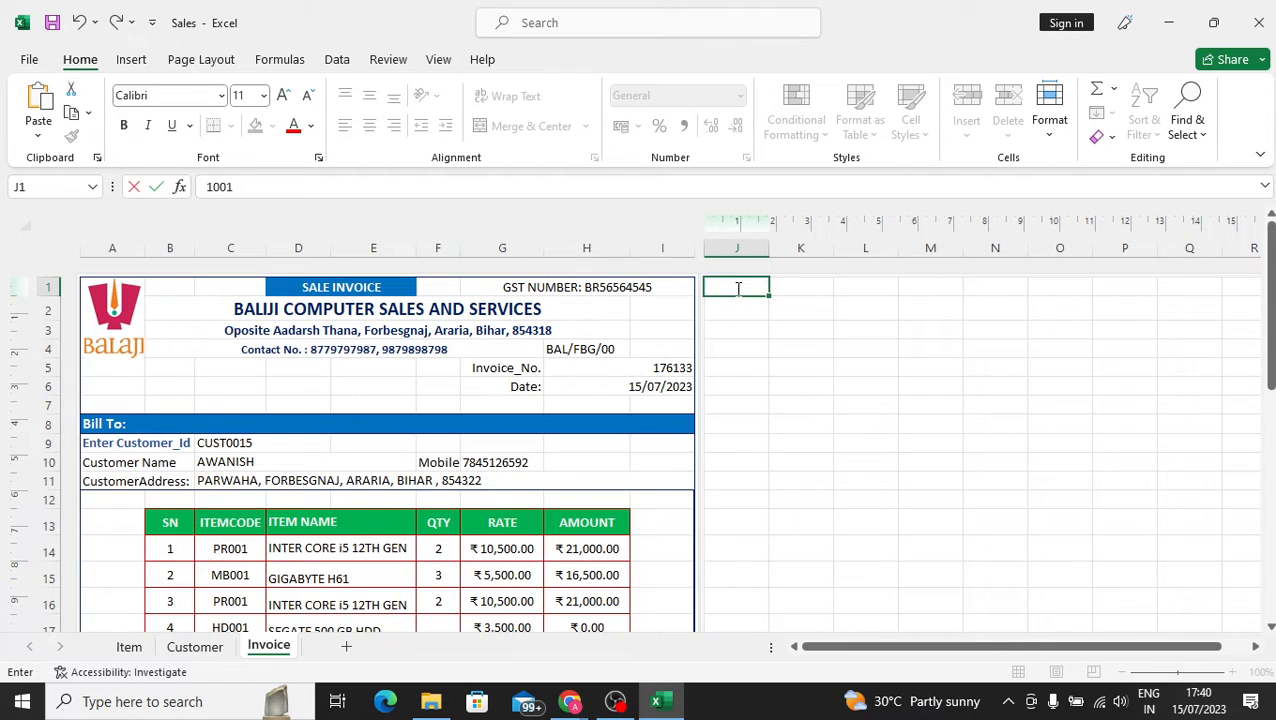
pyautogui.press('Return')
pyautogui.write('10023')
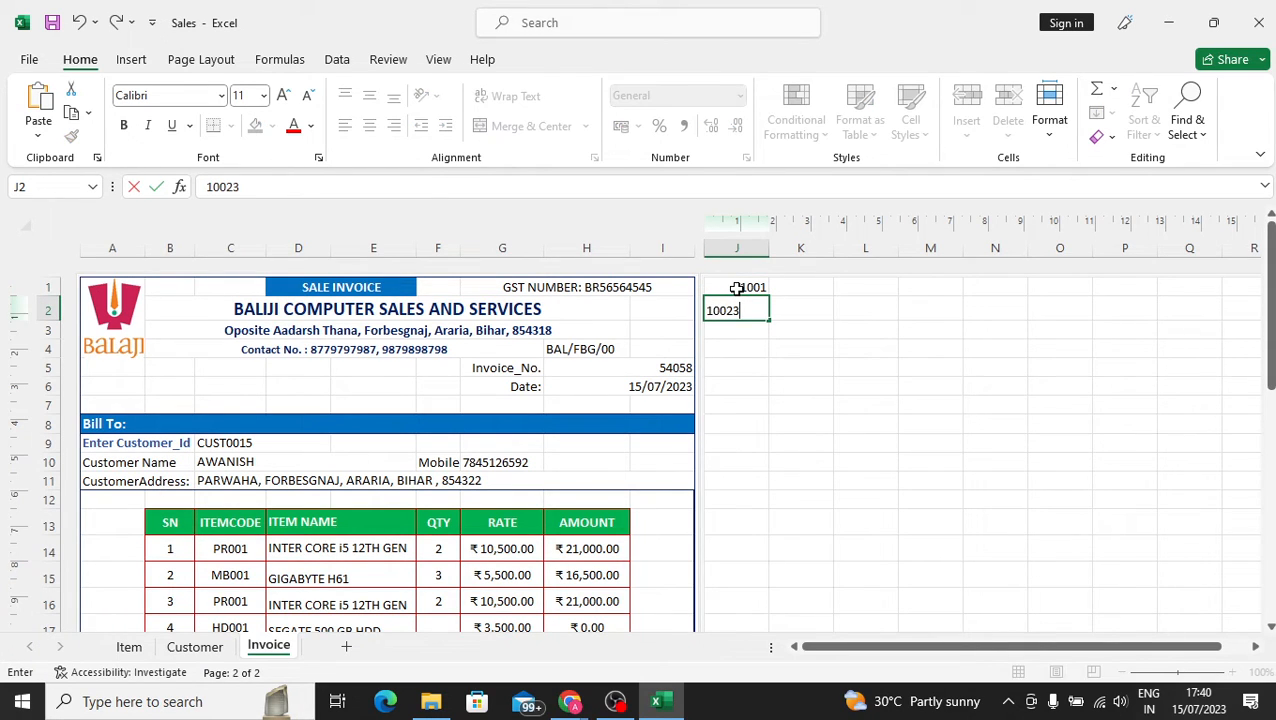
pyautogui.press('BackSpace')
pyautogui.press('Return')
# Extend the serial number series from J1:J2 down column J to 1040 in row 40.
pyautogui.moveTo(737, 288)
pyautogui.mouseDown()
pyautogui.moveTo(775, 424)
pyautogui.moveTo(778, 590)
pyautogui.moveTo(822, 665)
pyautogui.moveTo(772, 585)
pyautogui.moveTo(780, 533)
pyautogui.moveTo(763, 501)
pyautogui.moveTo(763, 515)
pyautogui.mouseUp()
pyautogui.click(747, 424)
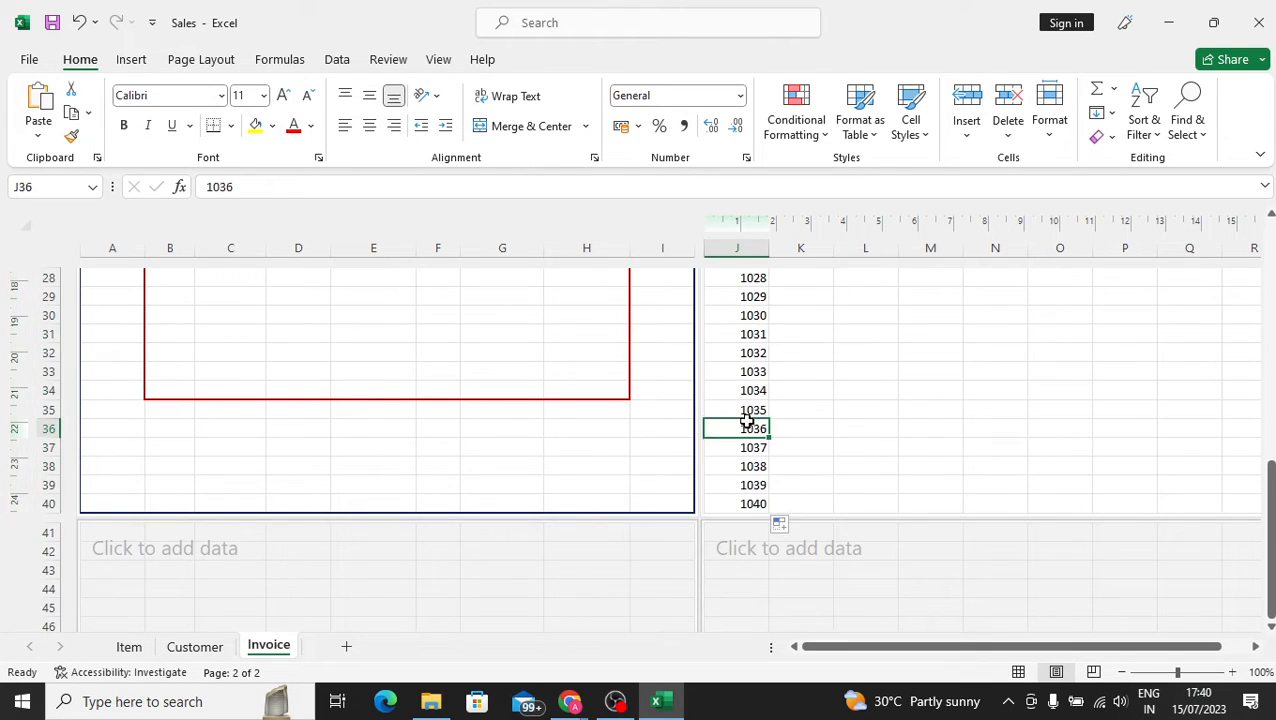
pyautogui.scroll(3, 800, 364)
pyautogui.scroll(-2, 800, 364)
pyautogui.scroll(7, 749, 336)
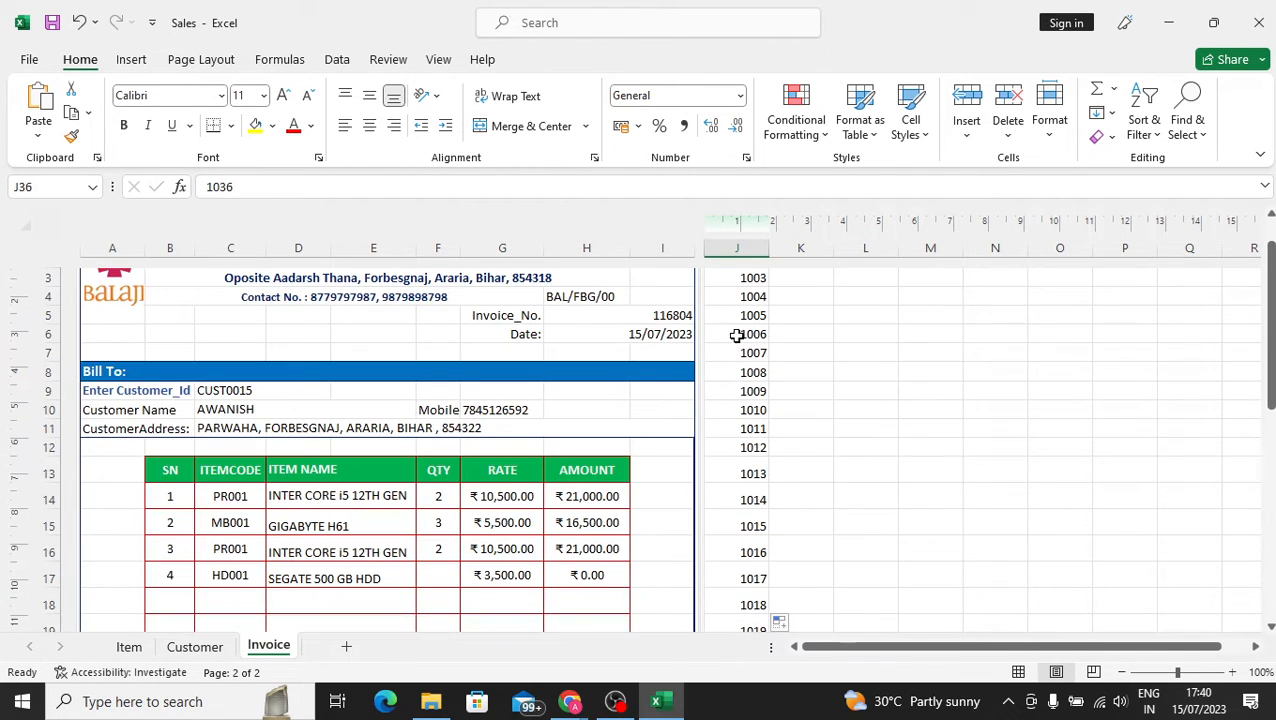
pyautogui.click(664, 352)
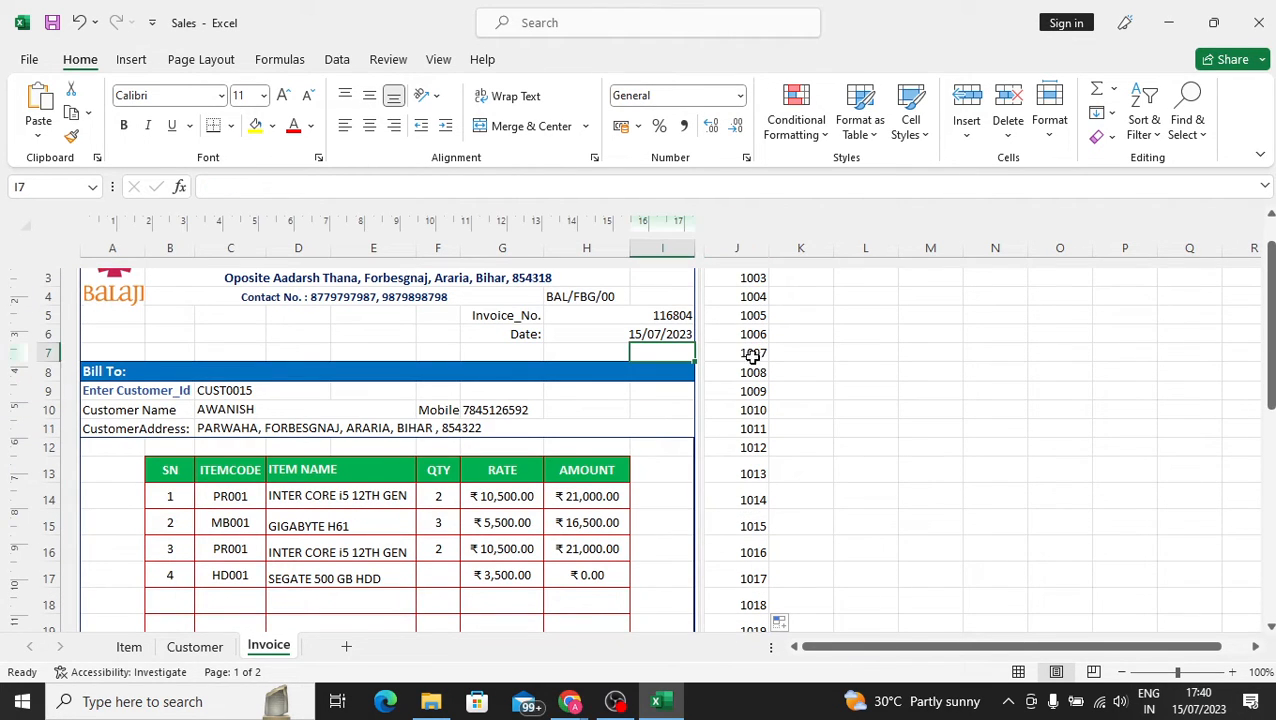
pyautogui.click(651, 313)
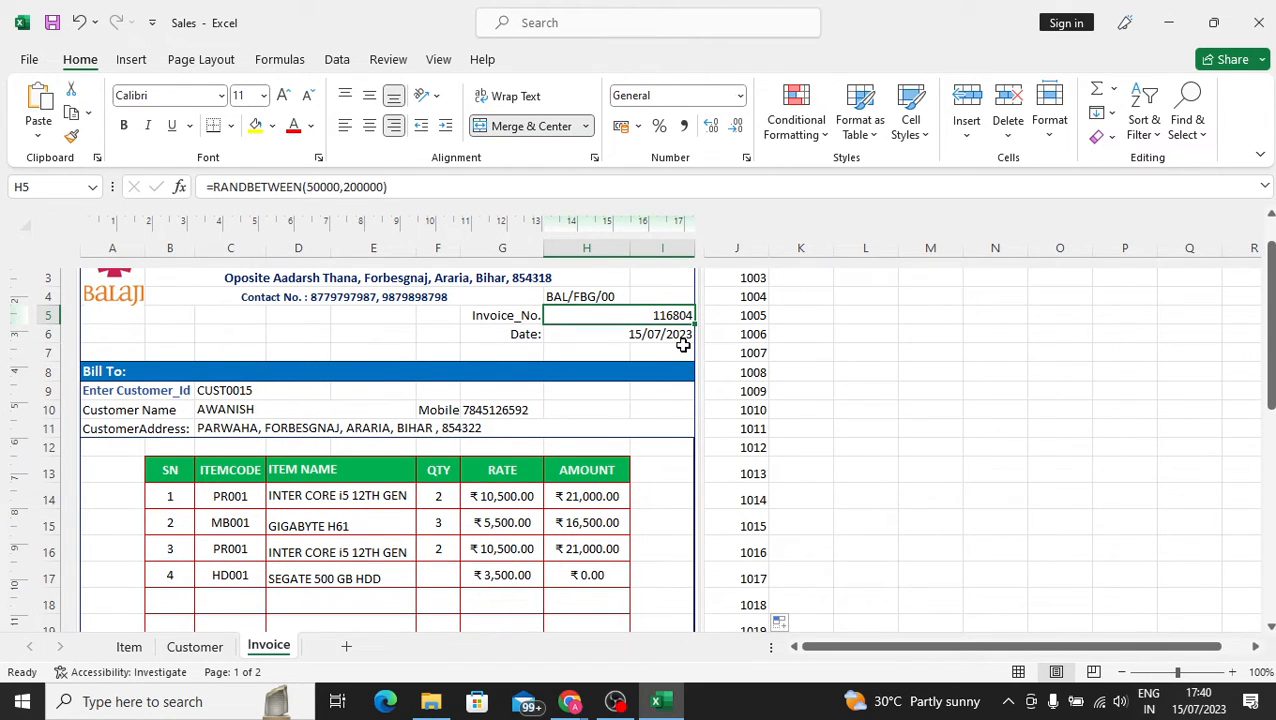
pyautogui.moveTo(1270, 265); pyautogui.dragTo(1270, 250)
pyautogui.click(935, 348)
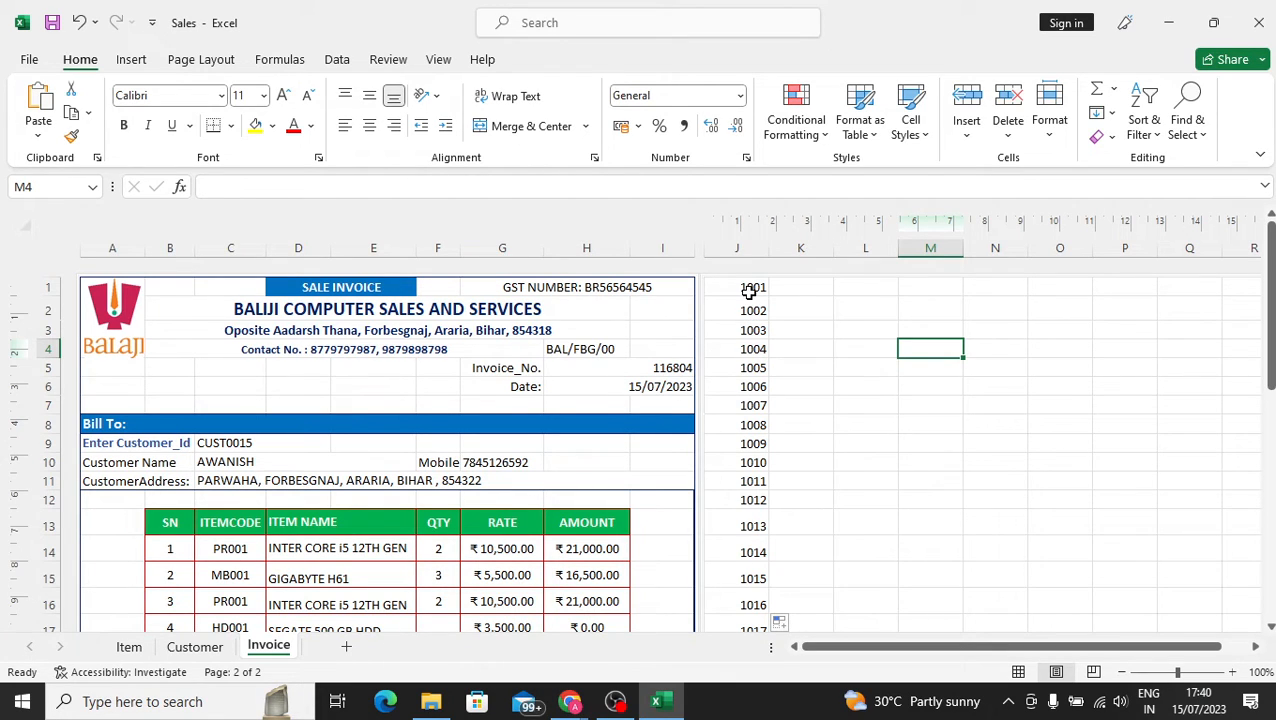
pyautogui.click(598, 348)
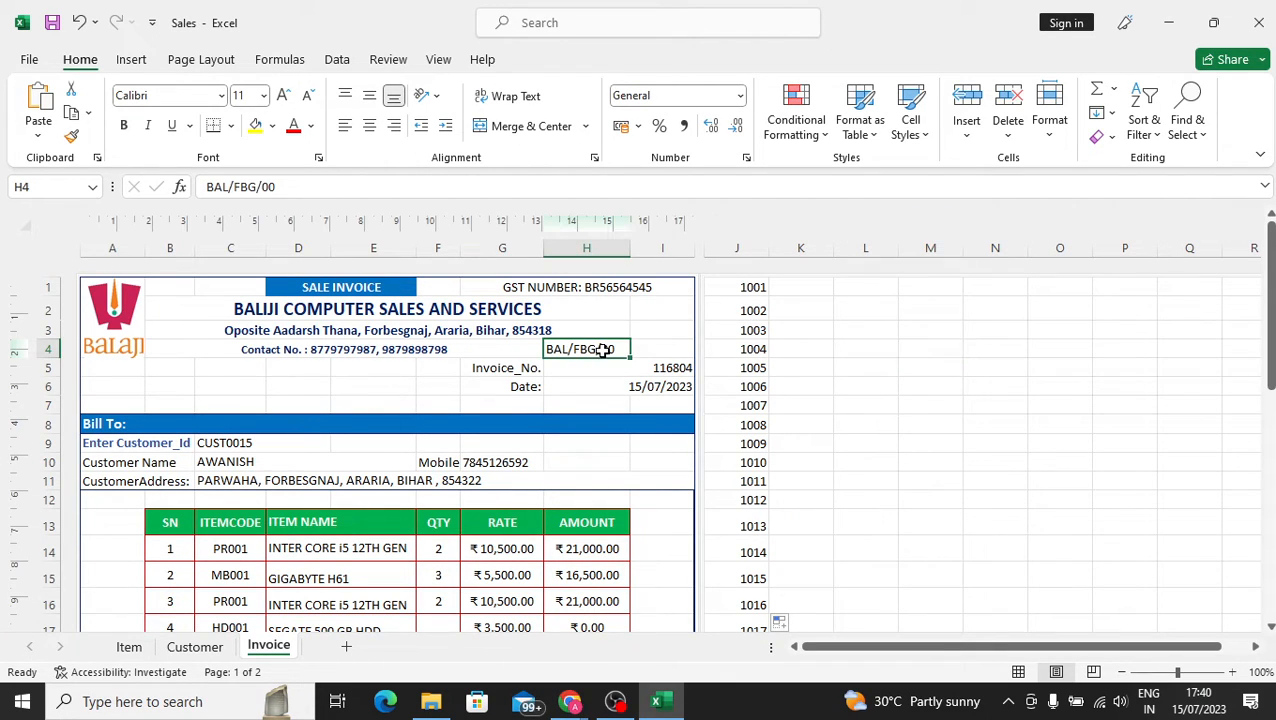
# Replace the random invoice number formula in H5 with =CONCATENATE(H4,J1) to join the prefix and the first serial number.
pyautogui.click(650, 367)
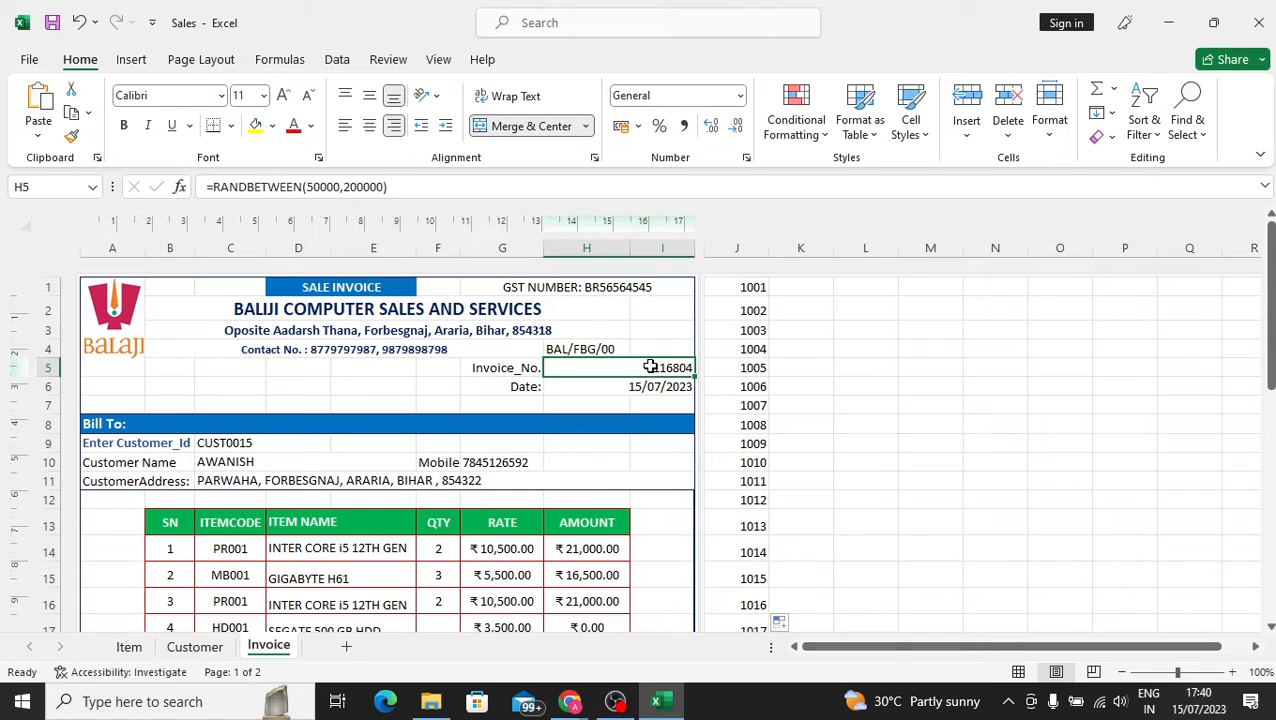
pyautogui.press('Delete')
pyautogui.write('=')
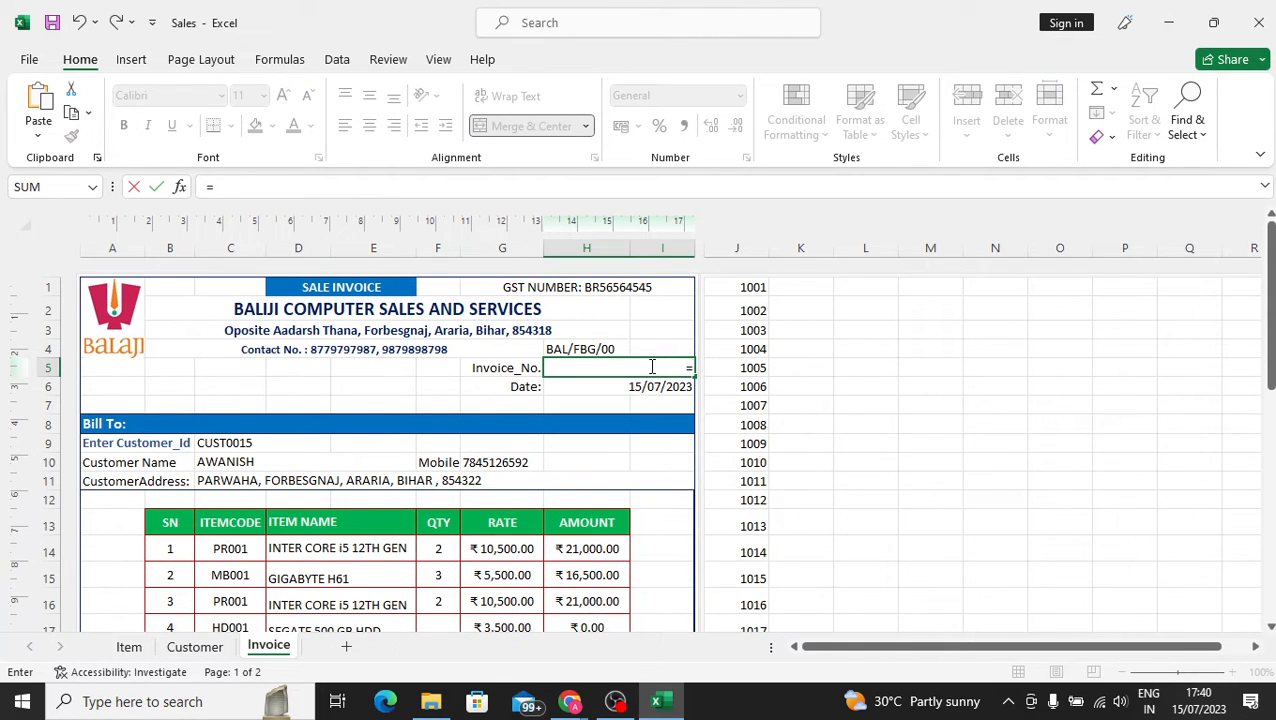
pyautogui.write('CONC')
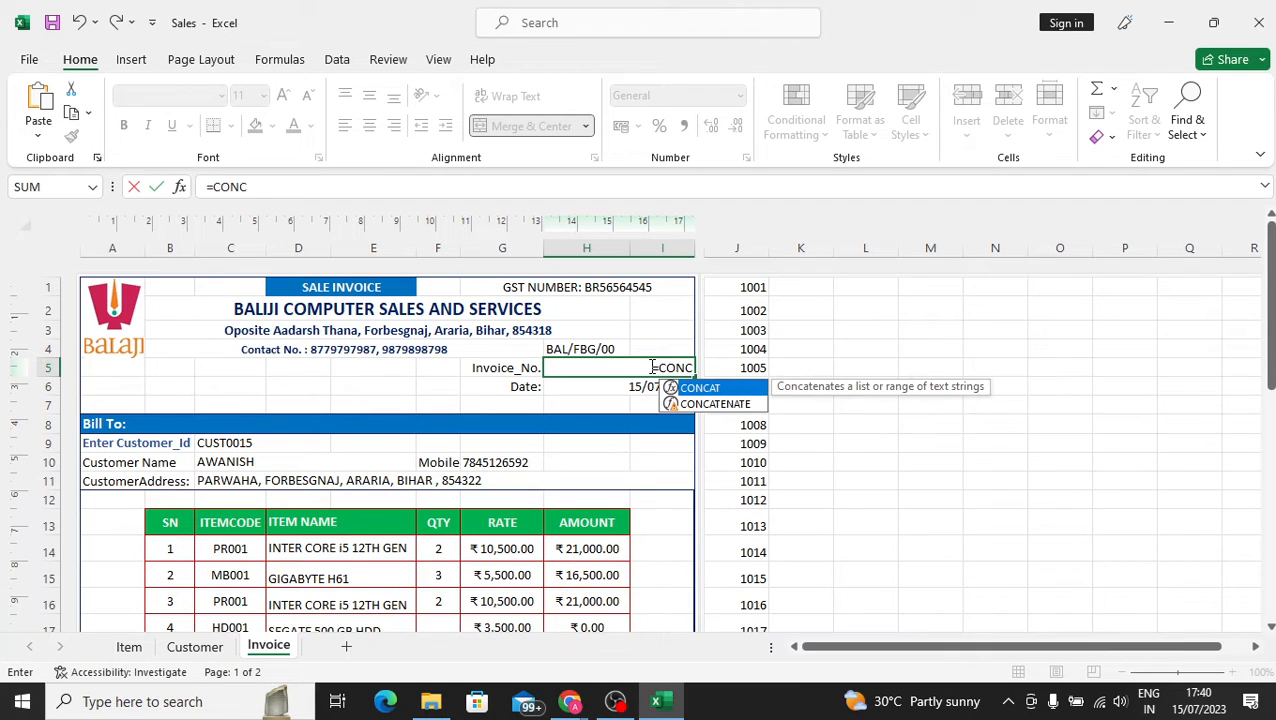
pyautogui.press('Down')
pyautogui.press('Tab')
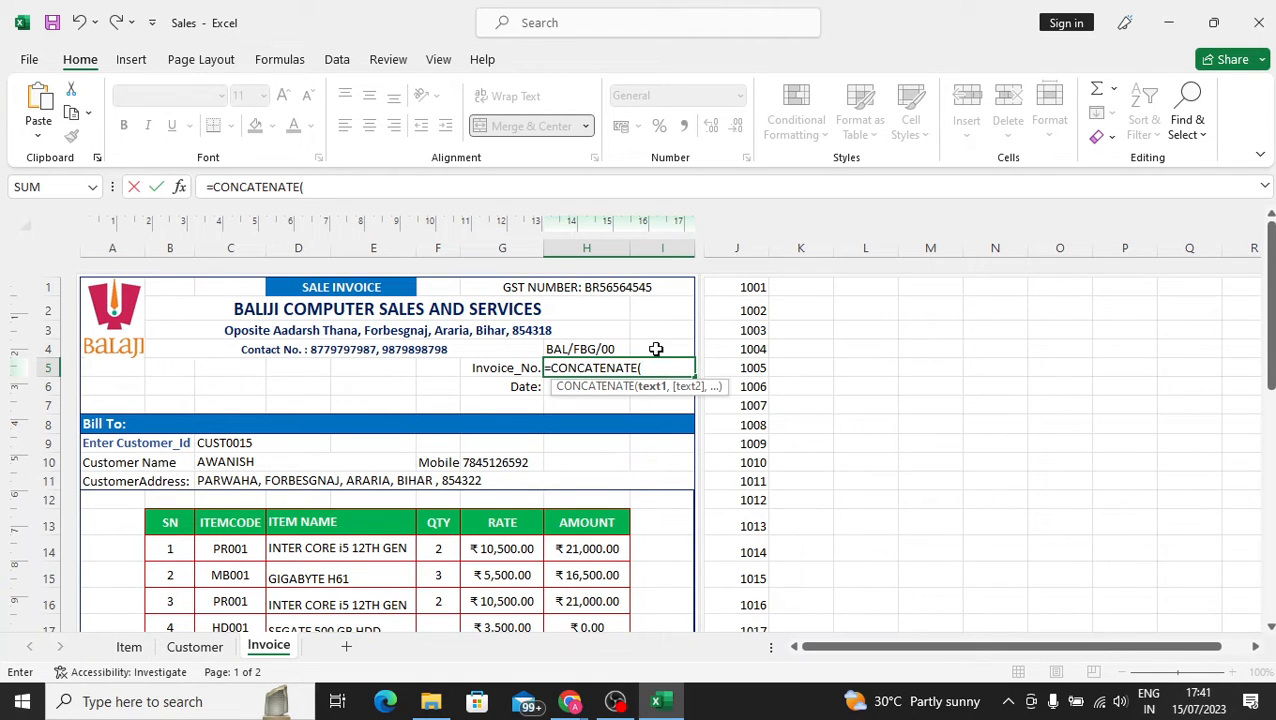
pyautogui.click(595, 348)
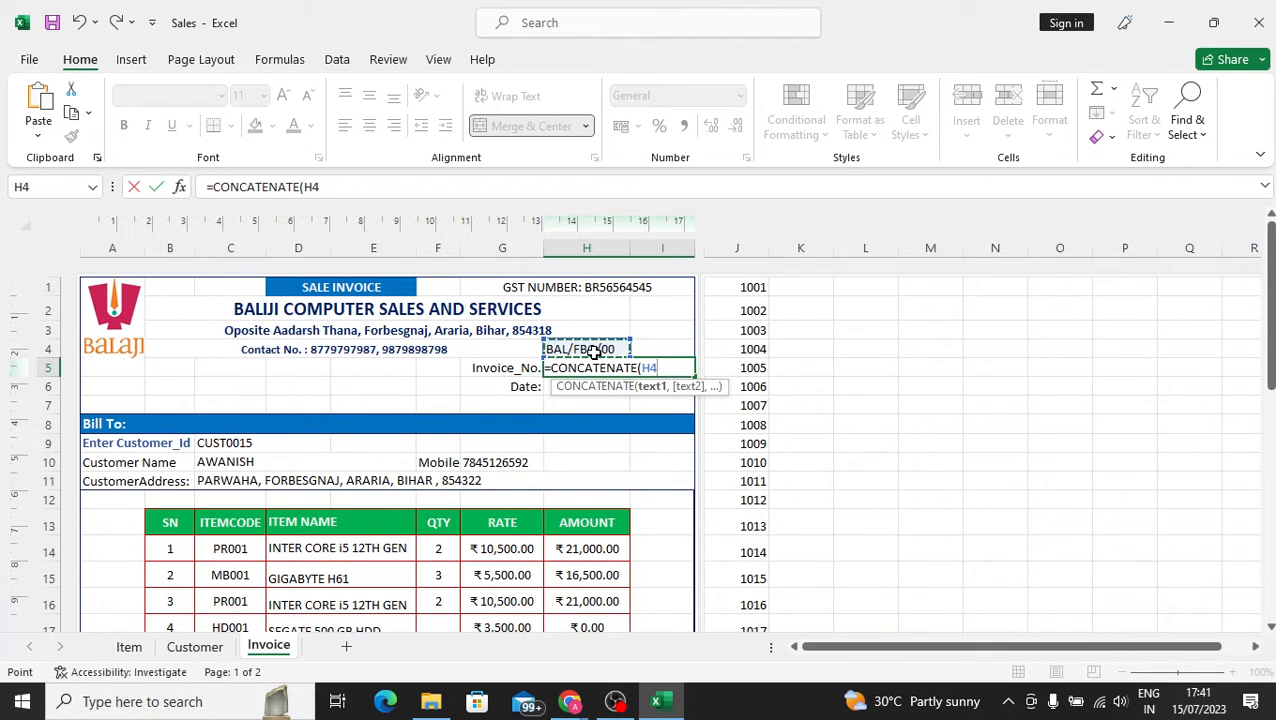
pyautogui.write(',')
pyautogui.click(746, 288)
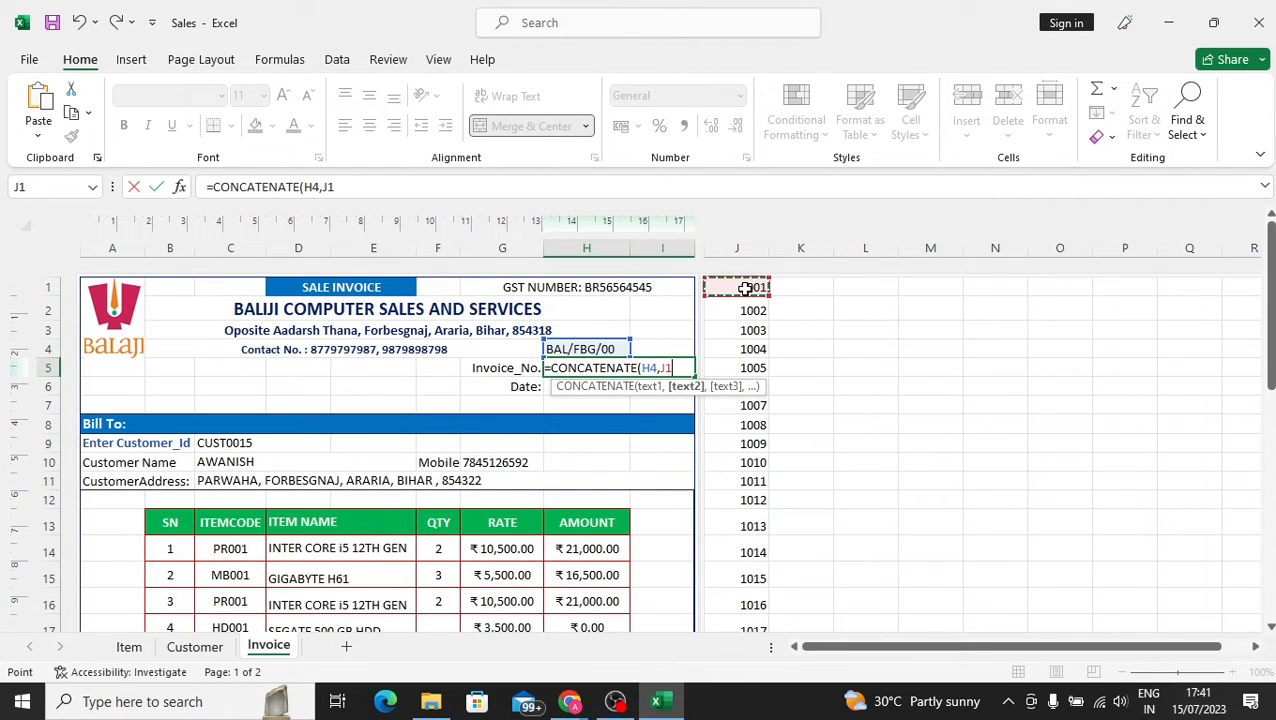
pyautogui.press('Return')
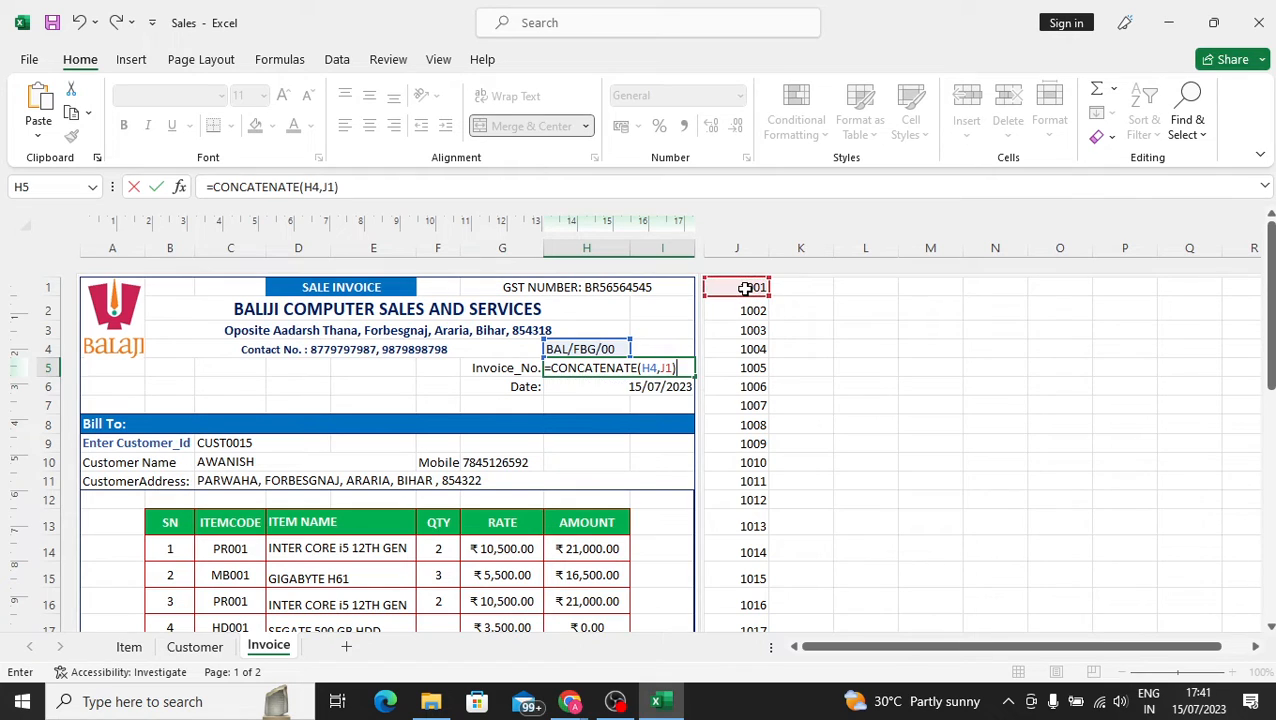
pyautogui.click(763, 466)
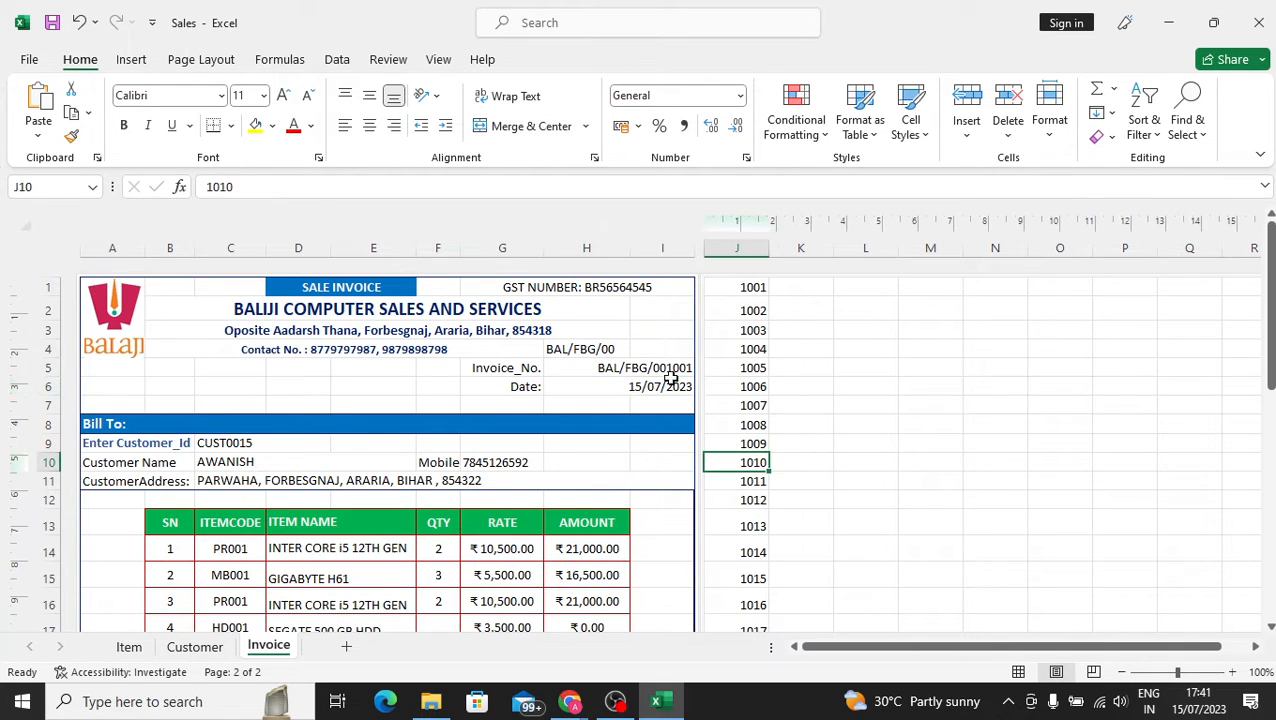
pyautogui.click(665, 370)
pyautogui.click(600, 552)
pyautogui.scroll(-2, 407, 560)
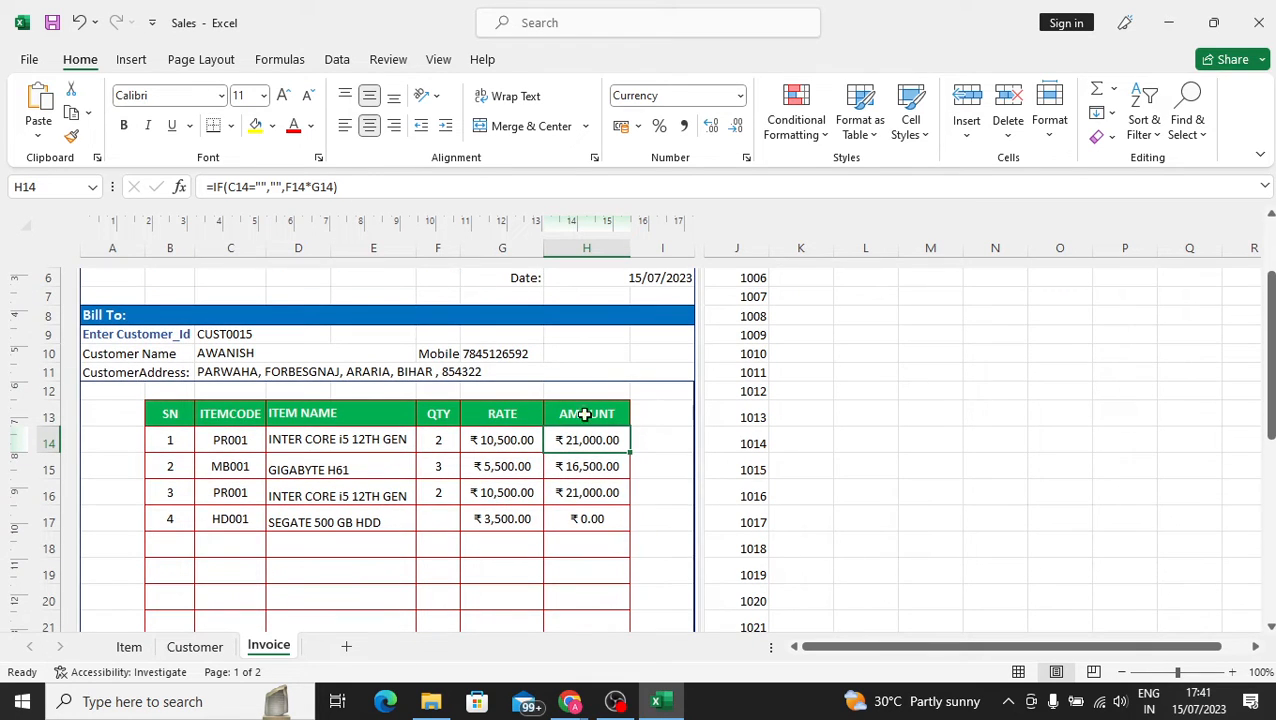
pyautogui.scroll(2, 720, 340)
pyautogui.scroll(-2, 750, 285)
pyautogui.scroll(2, 752, 290)
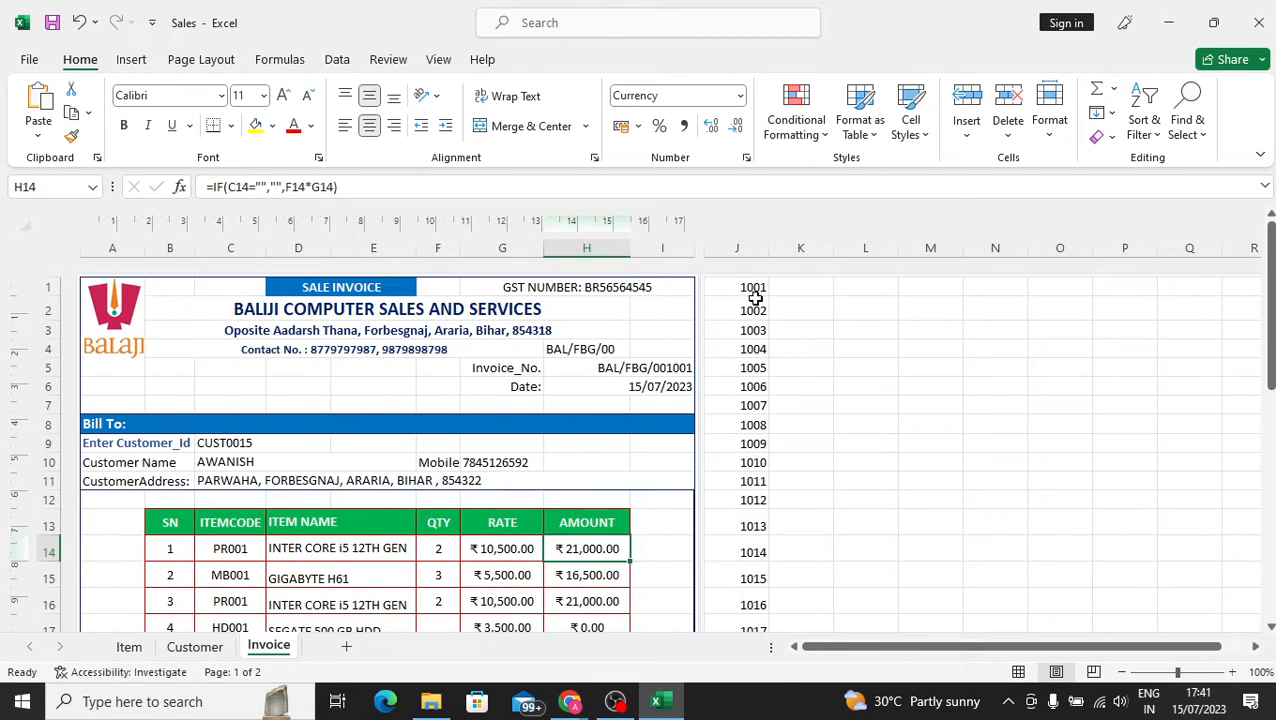
# Hide the serial numbers in J1:J40 by setting their font color to white.
pyautogui.click(747, 287)
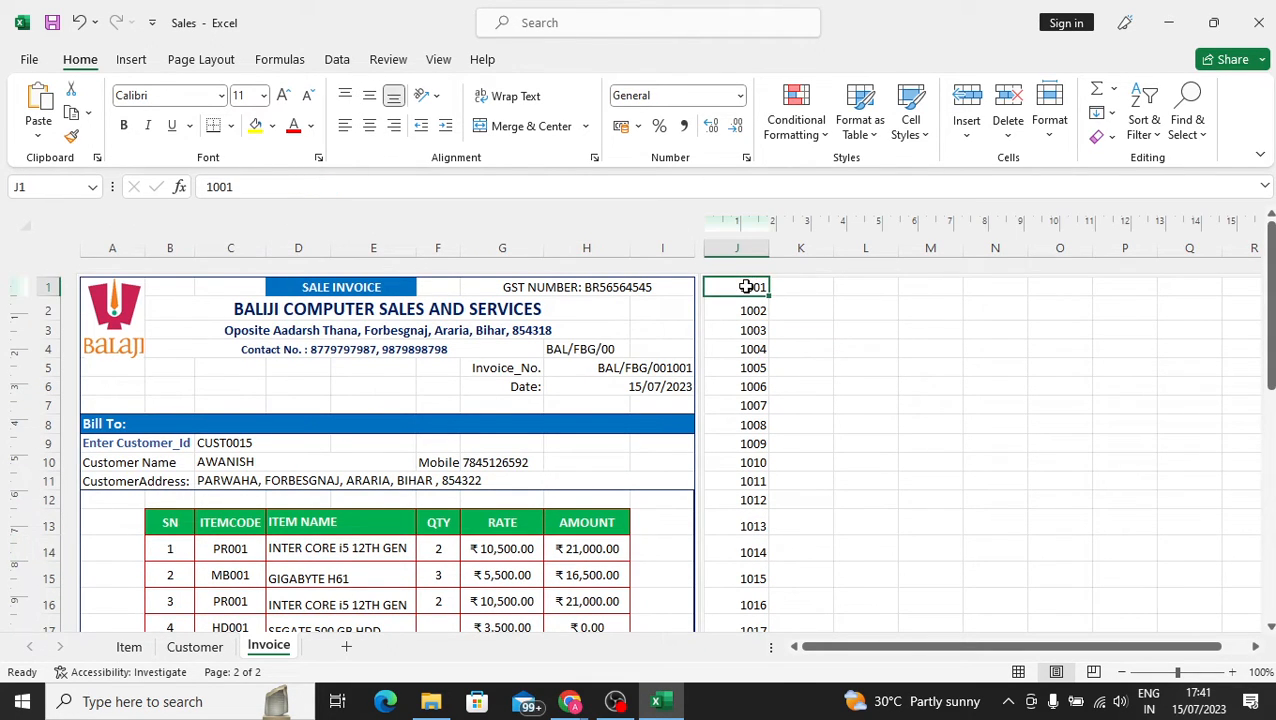
pyautogui.moveTo(747, 287); pyautogui.dragTo(765, 611)
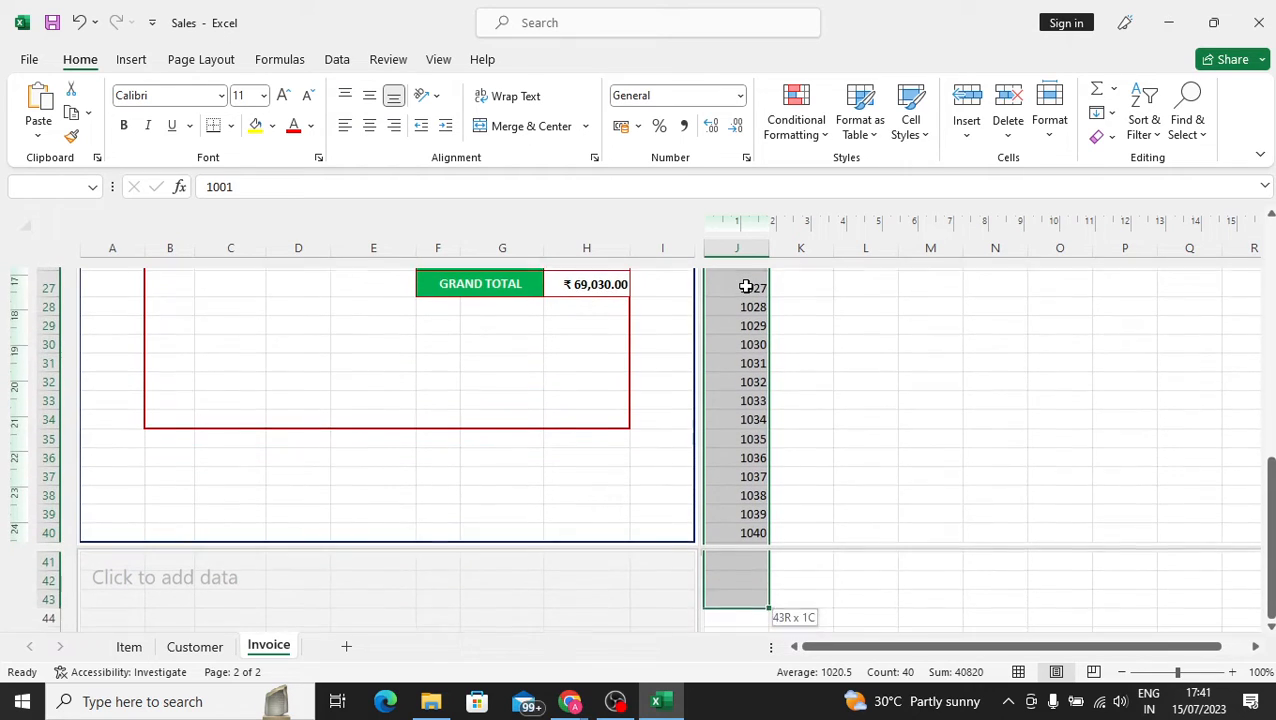
pyautogui.hotkey('shift', 'Up')
pyautogui.hotkey('shift', 'Up')
pyautogui.hotkey('shift', 'Up')
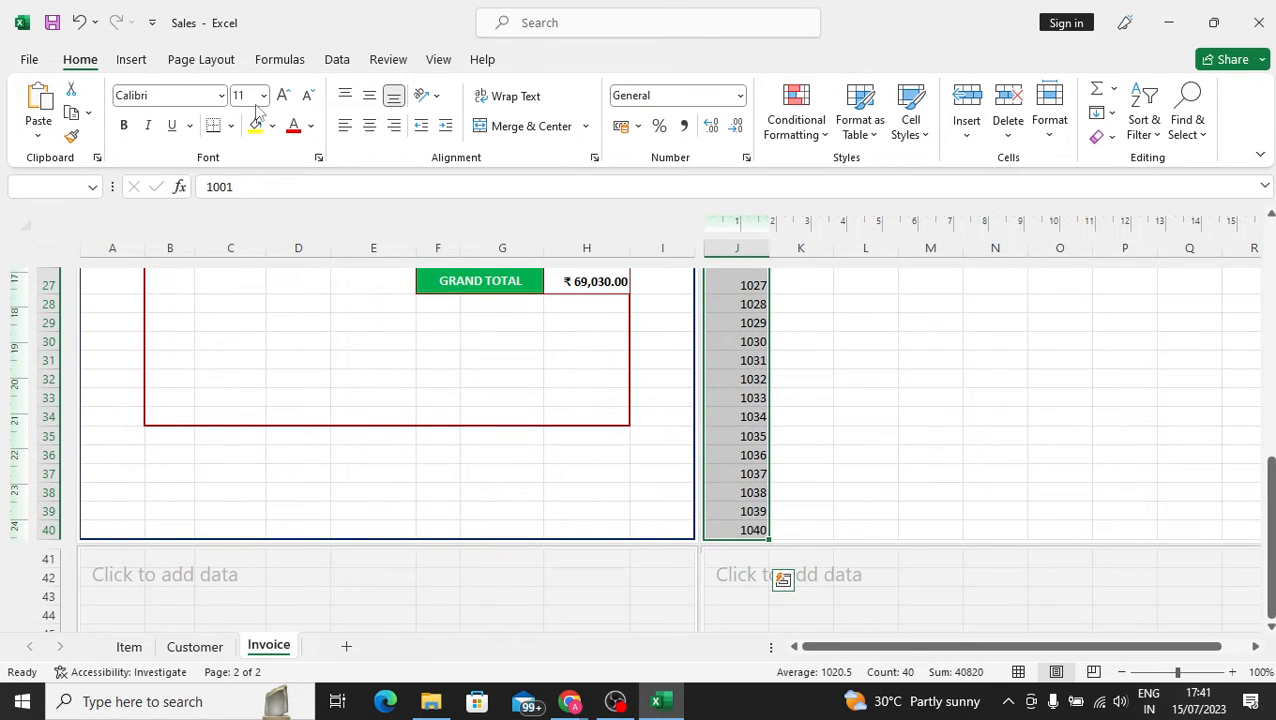
pyautogui.click(311, 126)
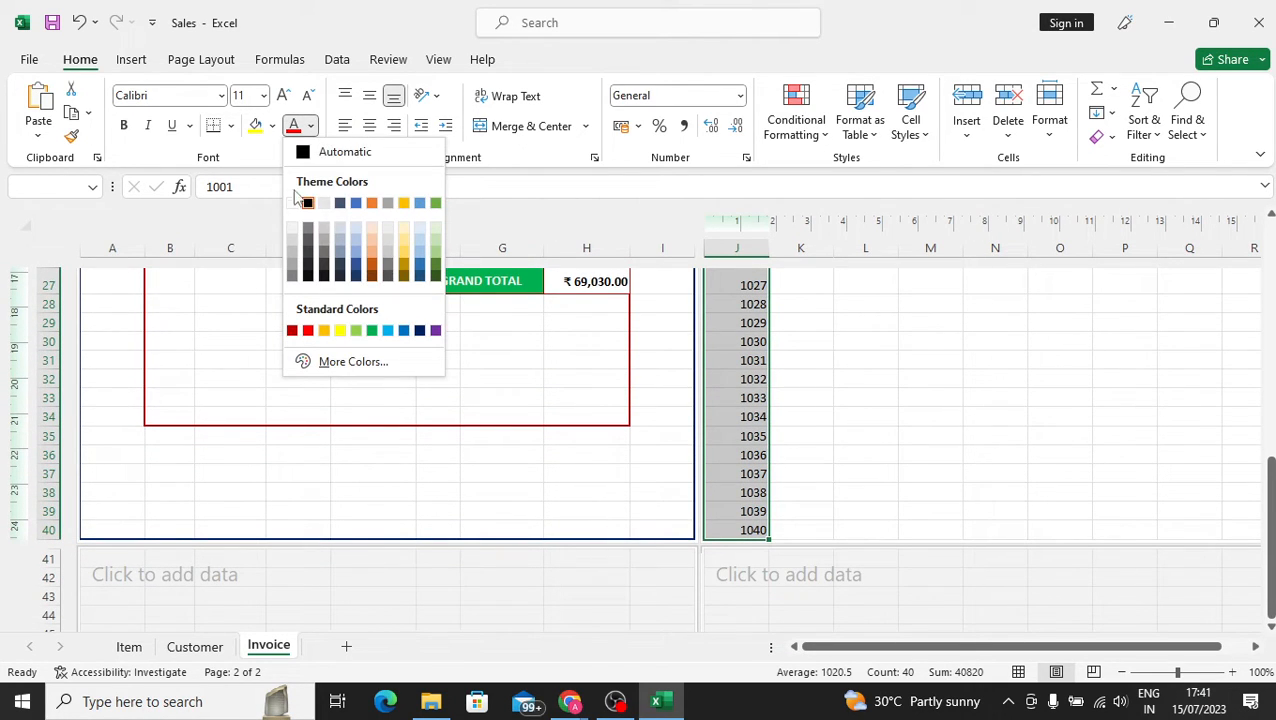
pyautogui.click(291, 203)
pyautogui.scroll(9, 834, 369)
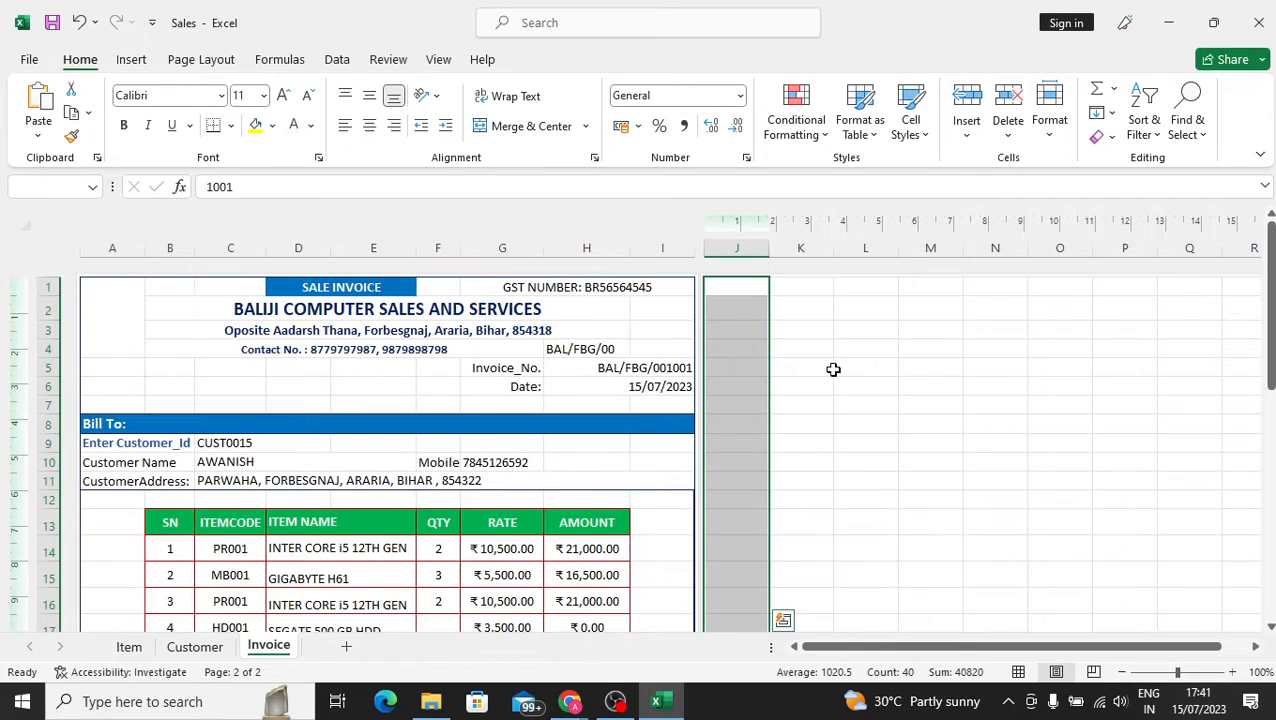
pyautogui.click(915, 386)
# Hide the invoice prefix in H4 by setting its font color to white.
pyautogui.click(660, 370)
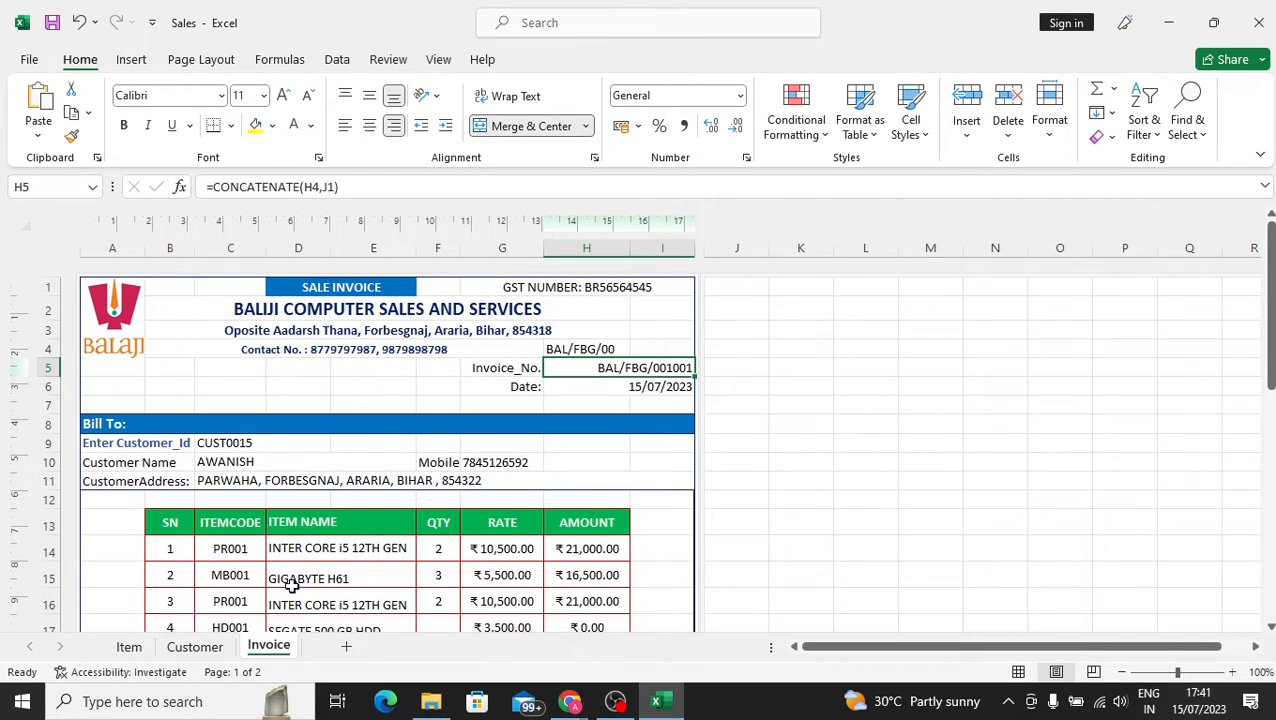
pyautogui.click(224, 552)
pyautogui.click(566, 352)
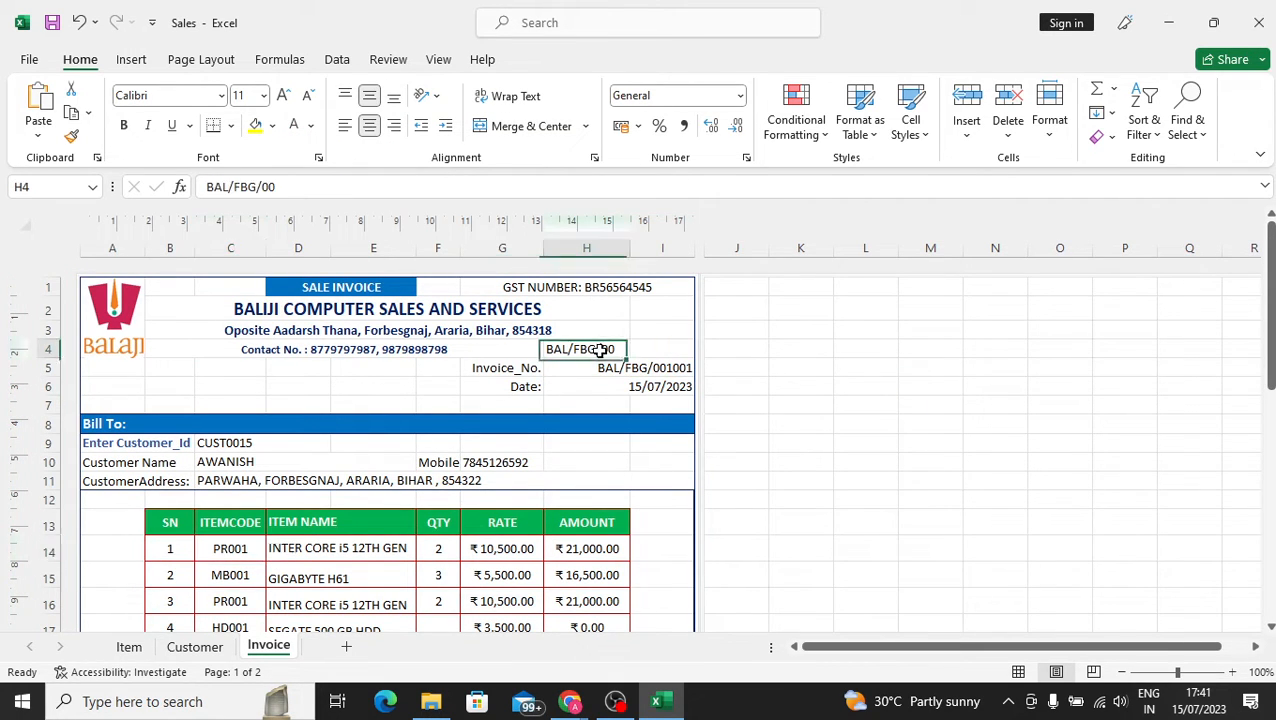
pyautogui.click(293, 125)
pyautogui.click(924, 370)
pyautogui.click(665, 367)
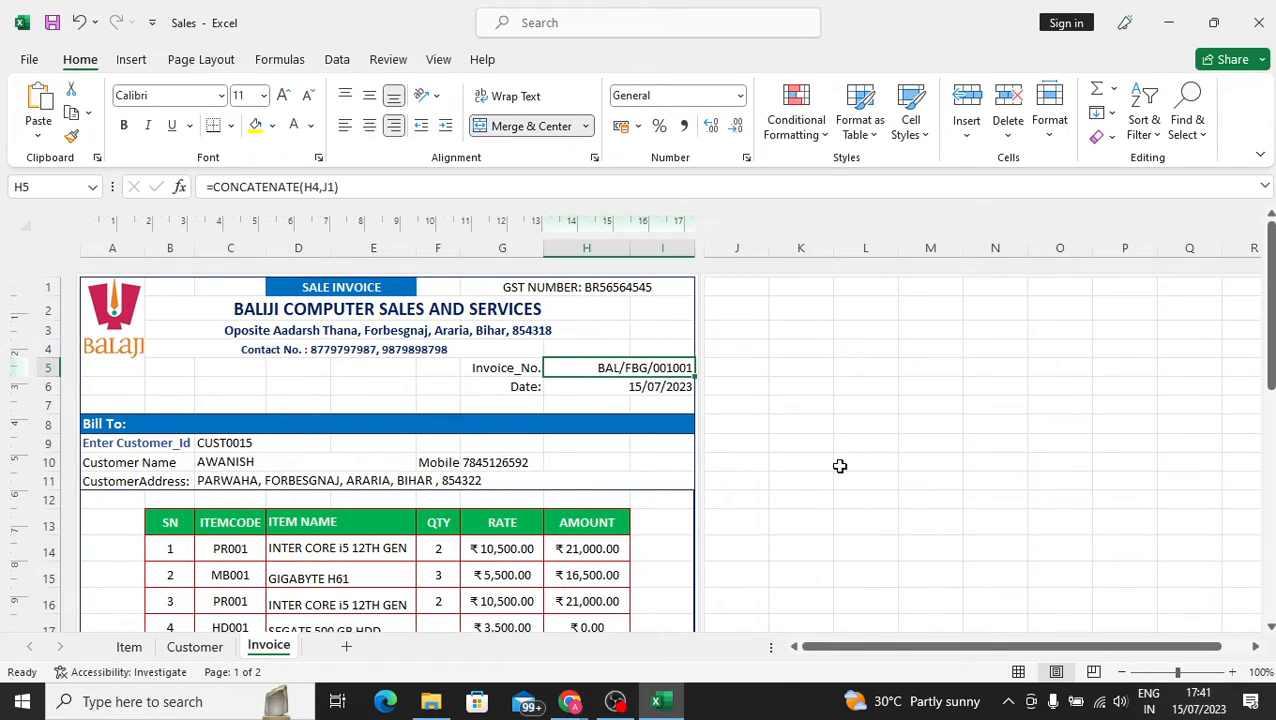
# Select item code MB001 for invoice line 2 and SD001 for line 3, and check the invoice number in H5.
pyautogui.click(240, 575)
pyautogui.click(273, 578)
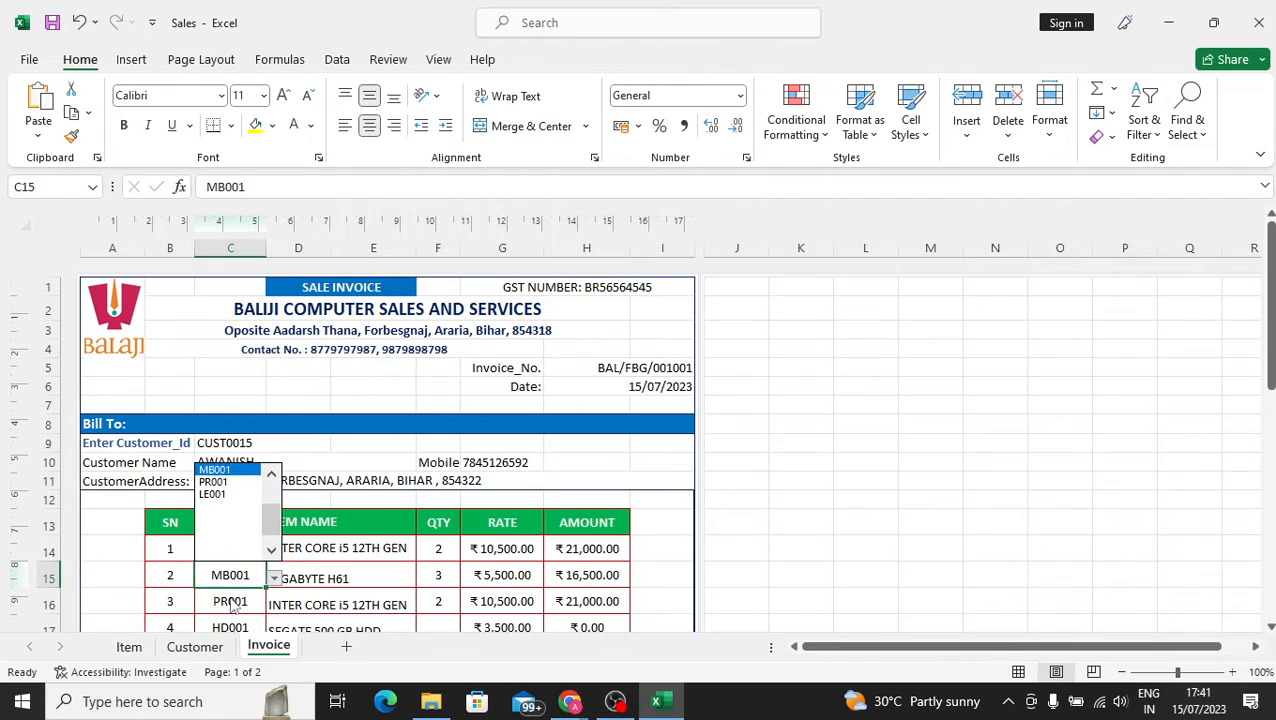
pyautogui.click(215, 470)
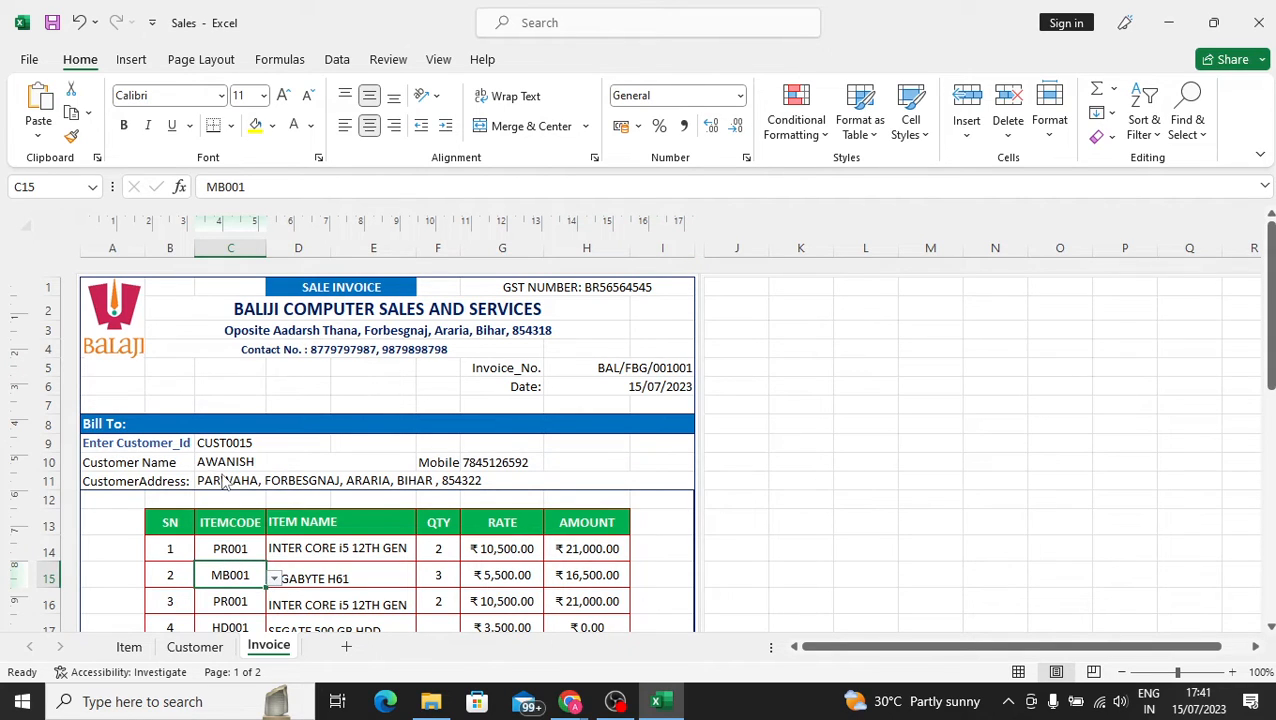
pyautogui.click(240, 601)
pyautogui.click(273, 604)
pyautogui.scroll(1, 268, 556)
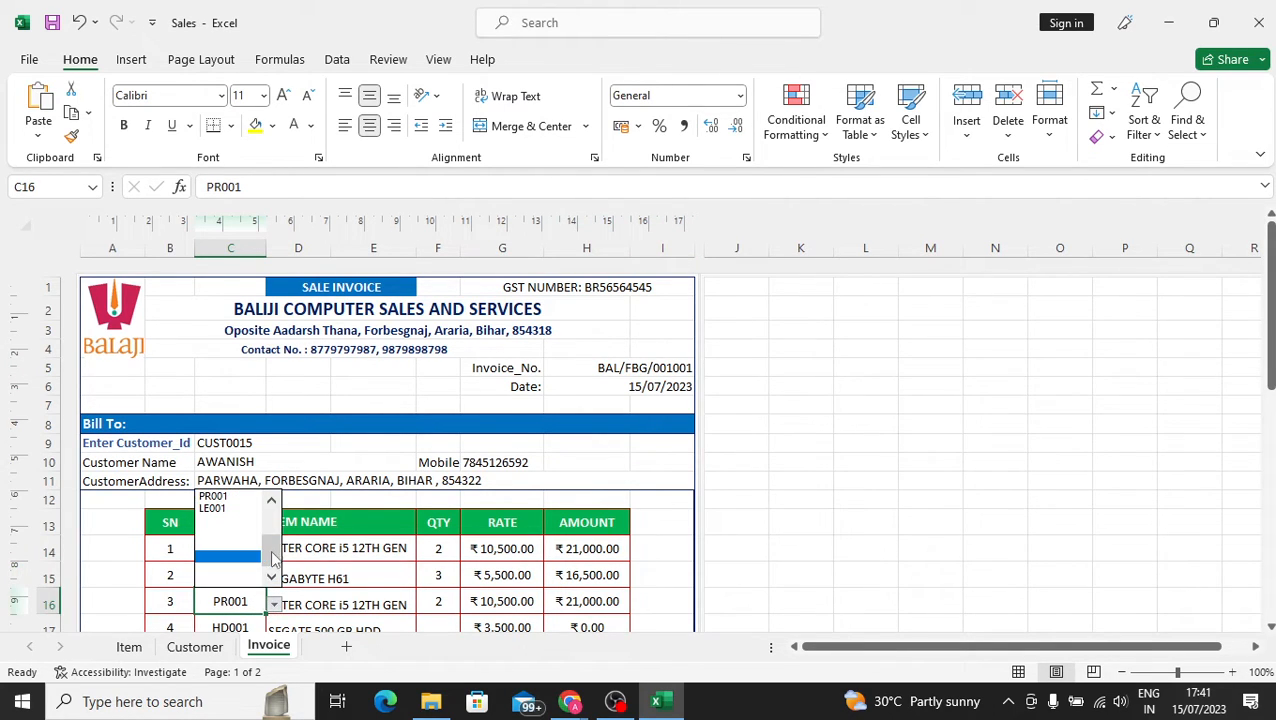
pyautogui.moveTo(279, 537); pyautogui.dragTo(277, 519)
pyautogui.click(215, 509)
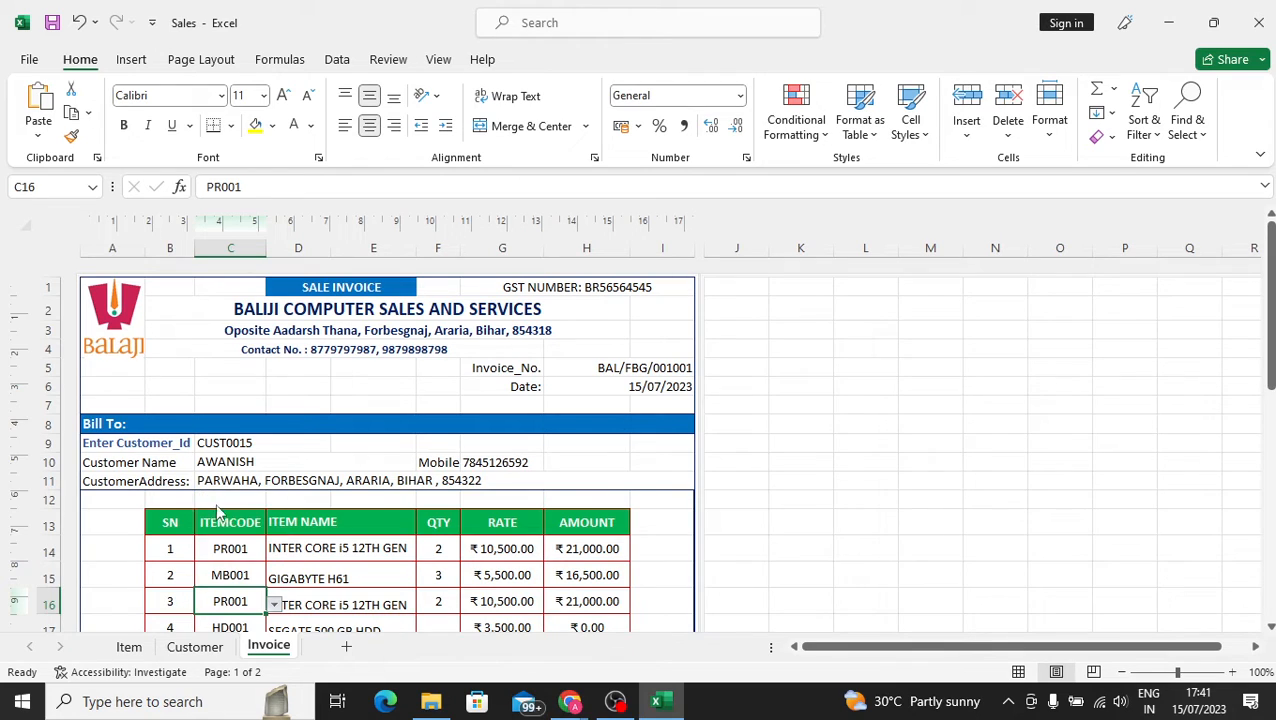
pyautogui.click(681, 481)
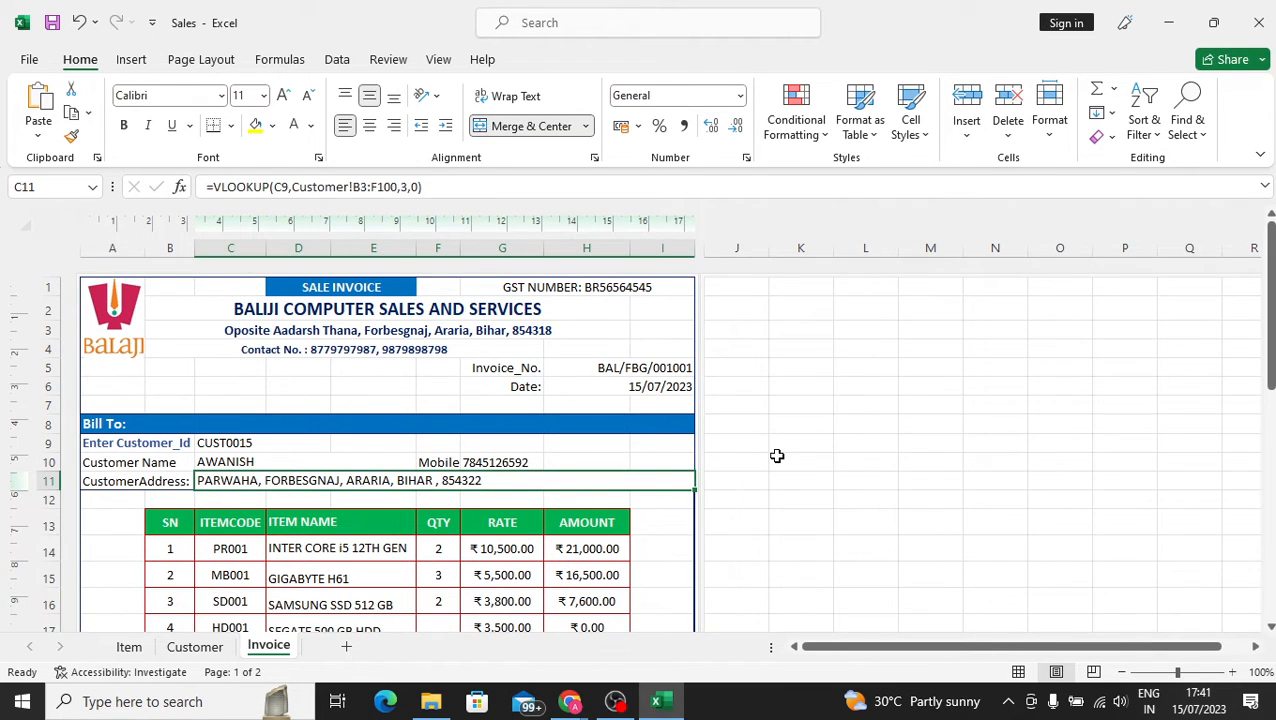
pyautogui.click(663, 368)
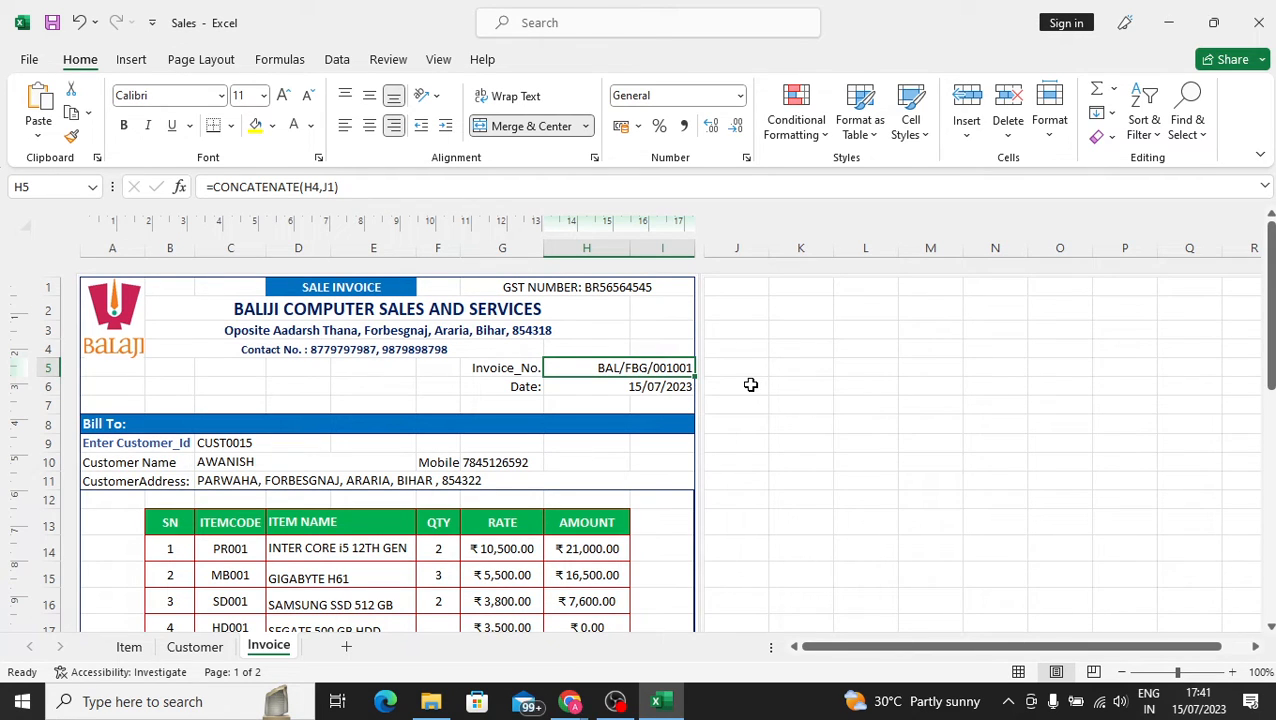
# Enter the marker Y in K1 next to the first serial number in J1.
pyautogui.click(760, 302)
pyautogui.click(755, 287)
pyautogui.click(790, 285)
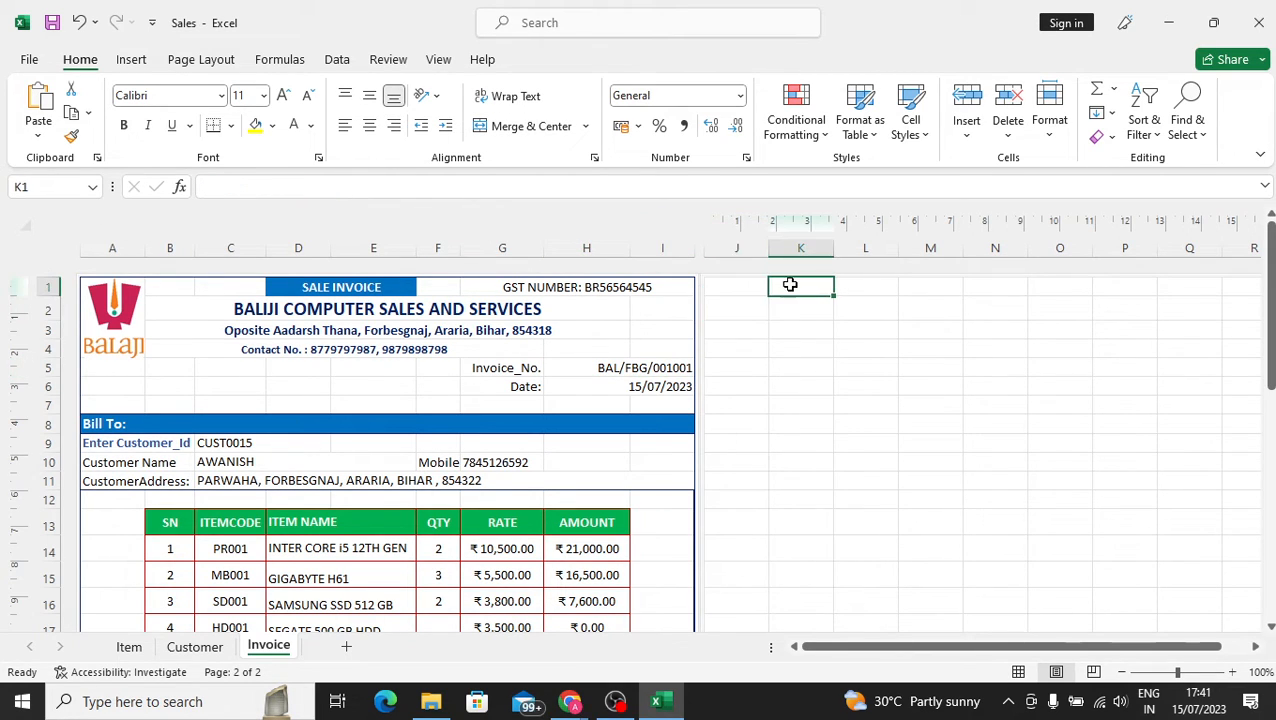
pyautogui.click(736, 291)
pyautogui.click(798, 285)
pyautogui.click(758, 285)
pyautogui.click(799, 288)
pyautogui.write('y')
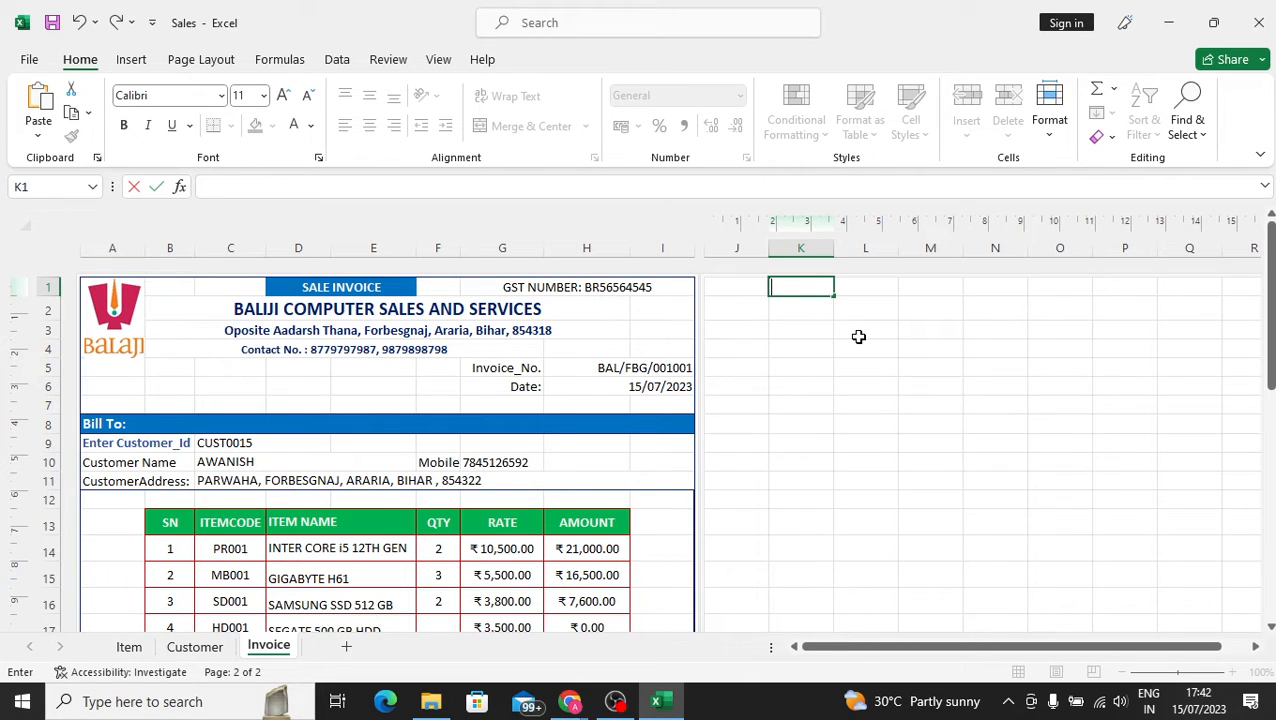
pyautogui.press('Return')
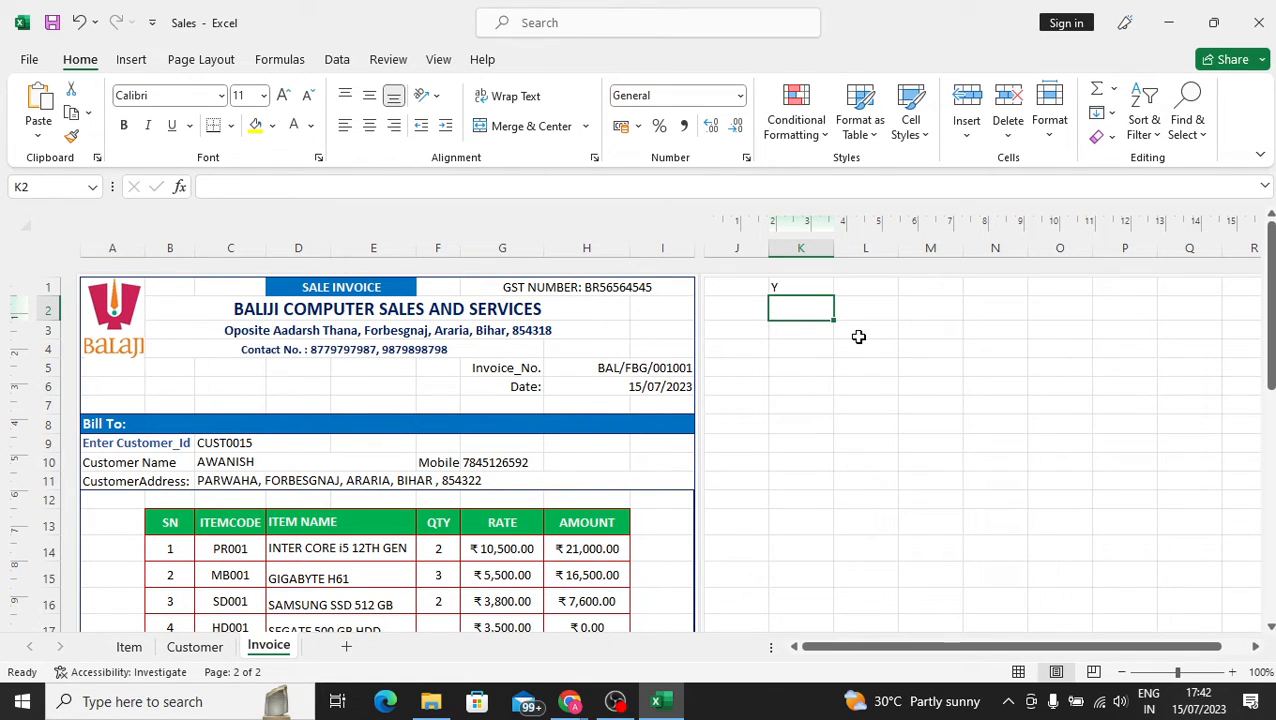
# Check the invoice number formula in H5 and preview how the invoice sheet prints.
pyautogui.click(648, 370)
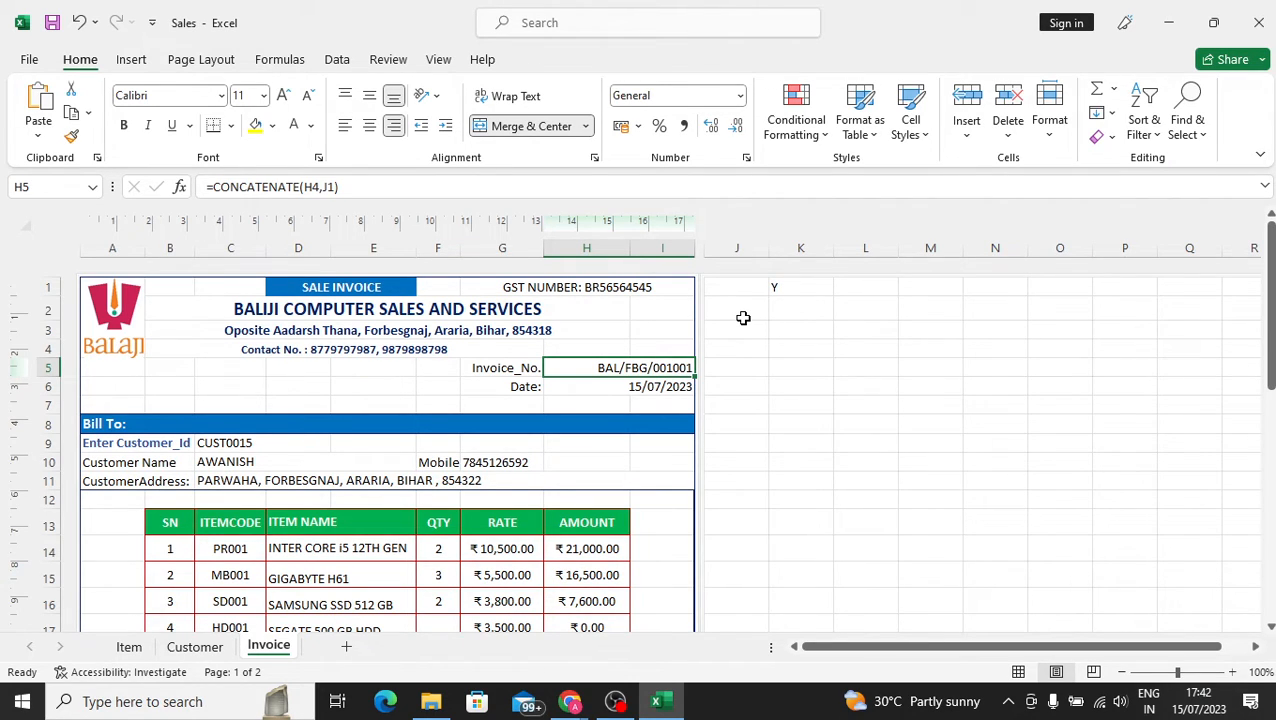
pyautogui.click(805, 307)
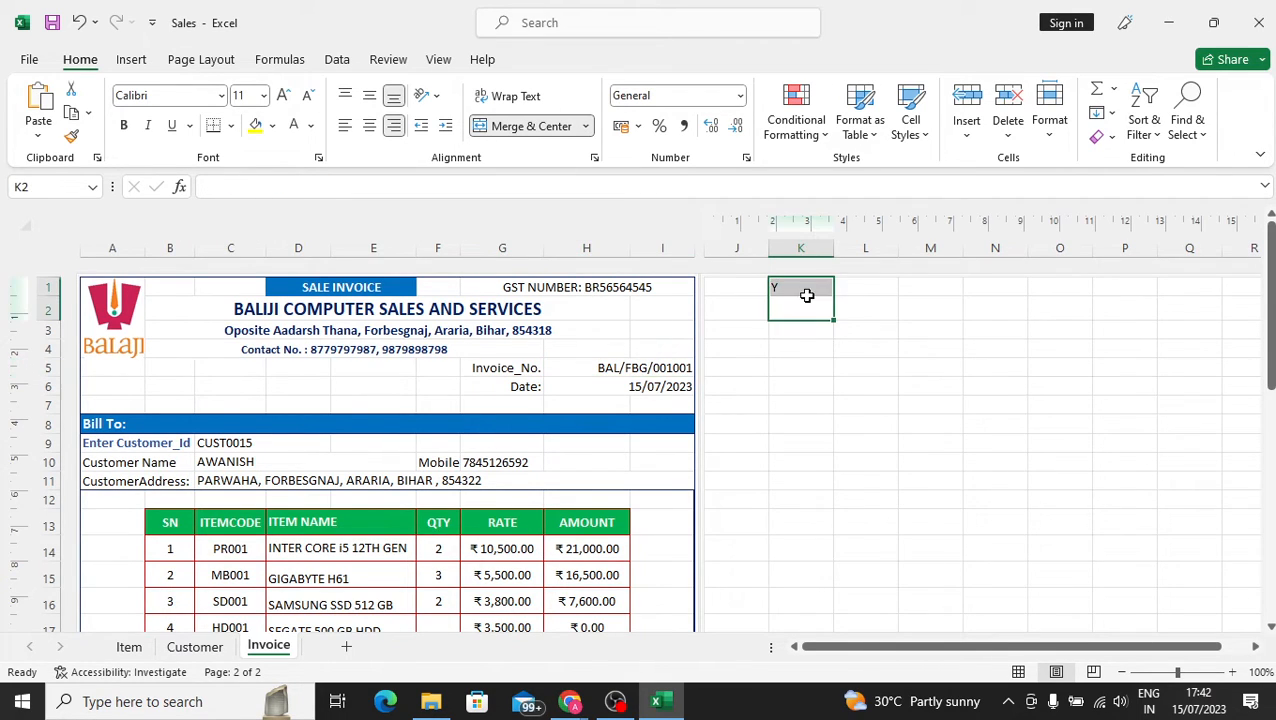
pyautogui.moveTo(783, 402); pyautogui.dragTo(788, 382)
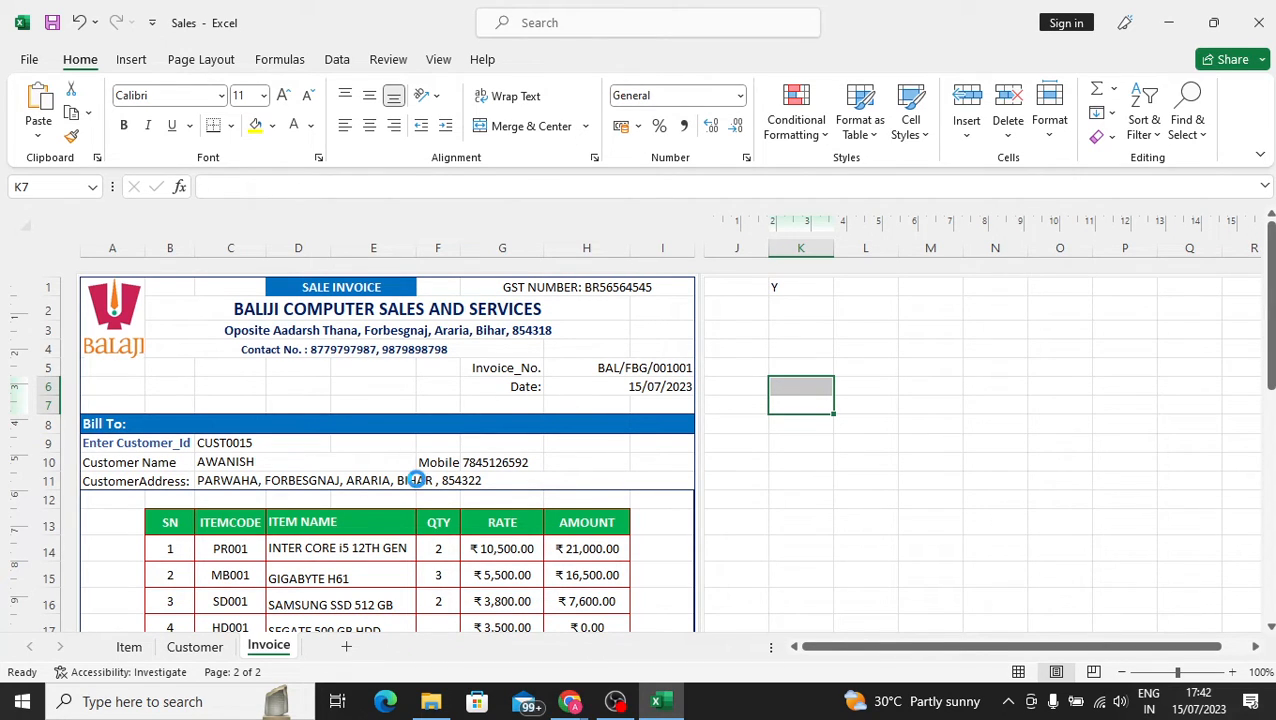
pyautogui.hotkey('ctrl', 'p')
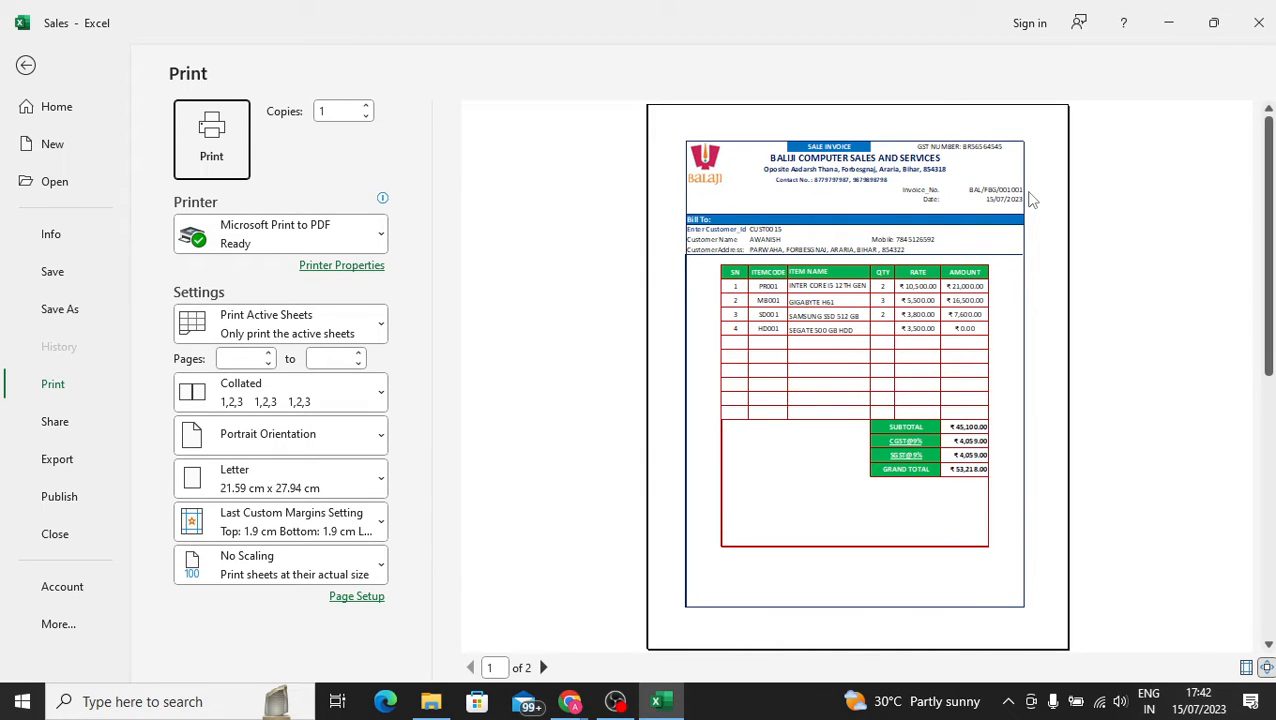
pyautogui.press('Escape')
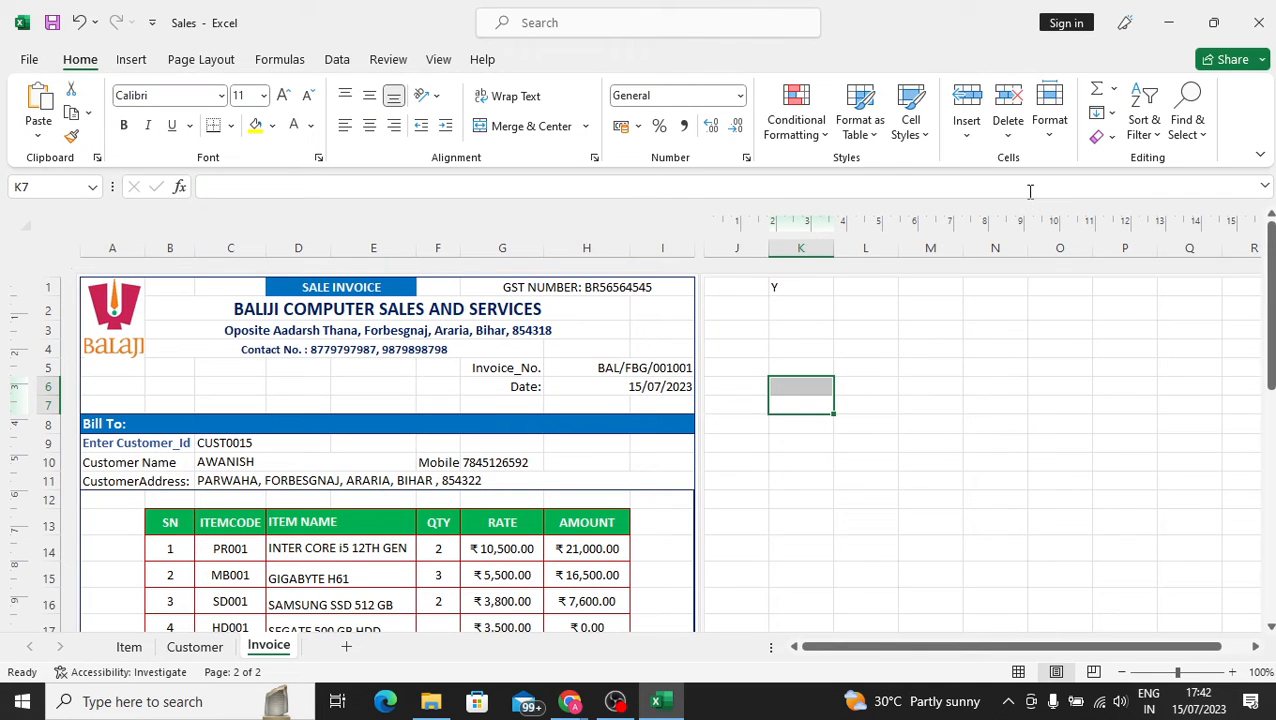
pyautogui.click(764, 444)
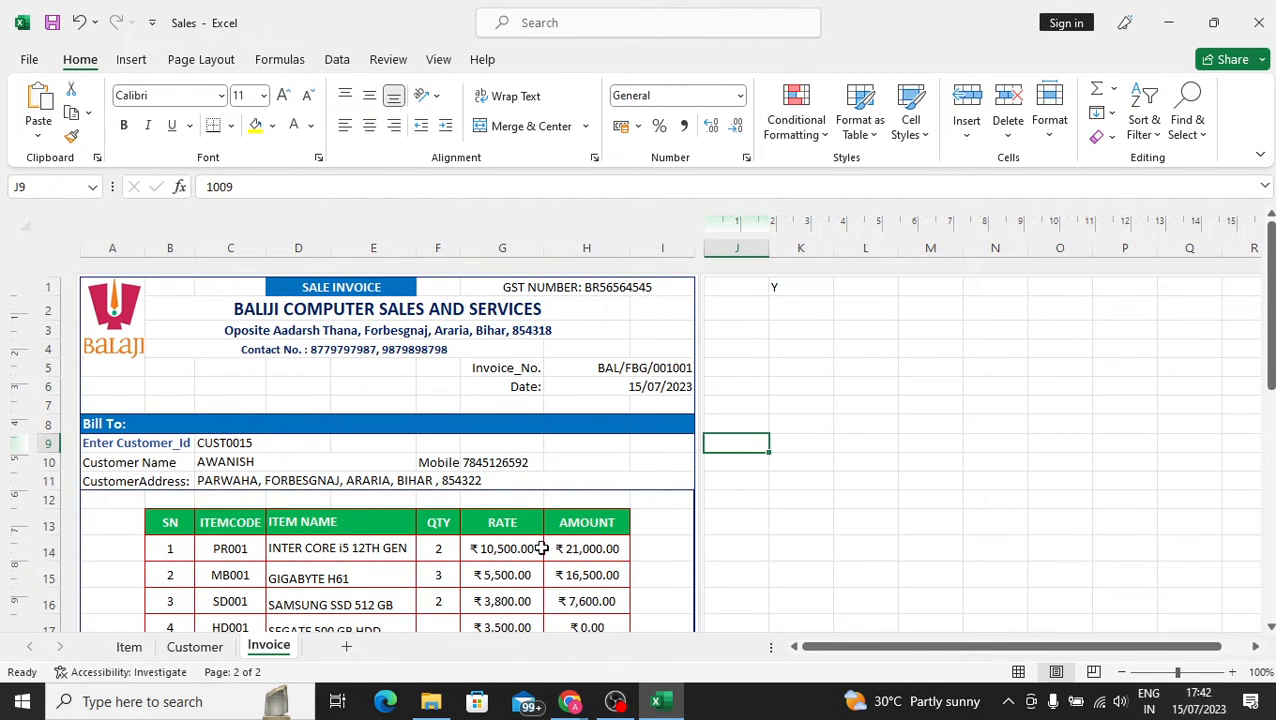
# Search the computer for Paint and open it.
pyautogui.click(183, 704)
pyautogui.write('PAINT')
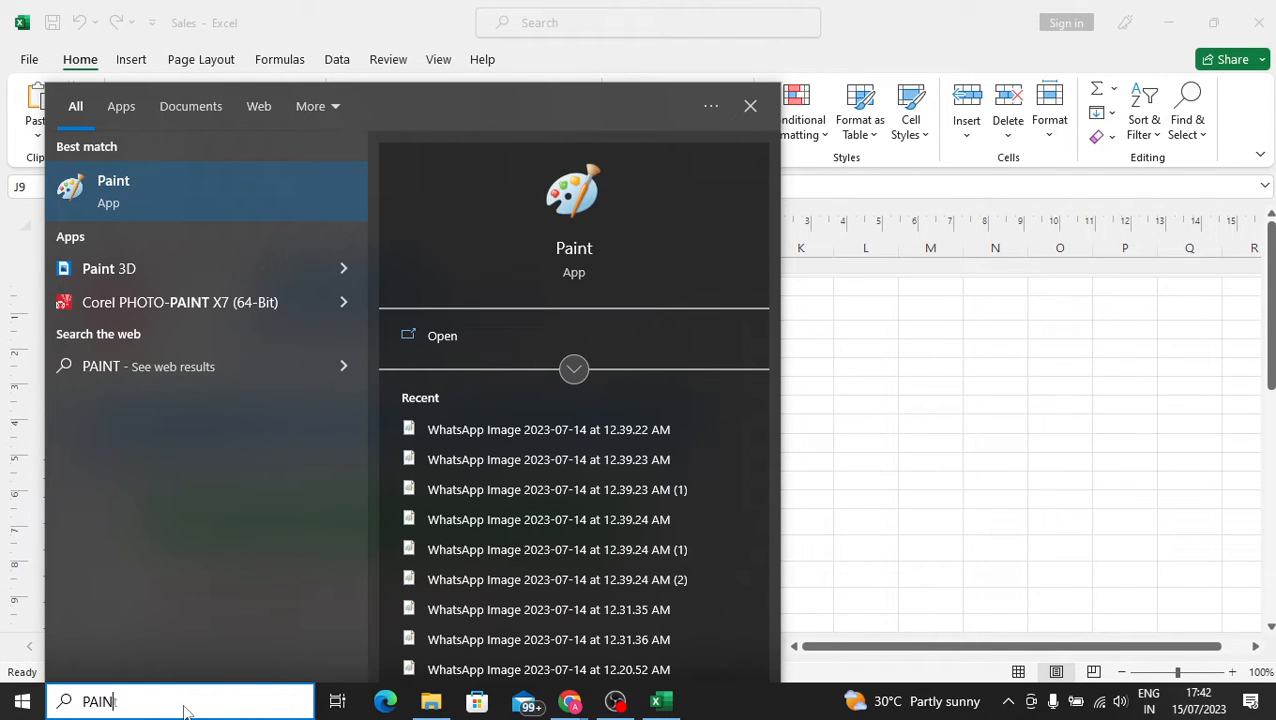
pyautogui.press('BackSpace')
pyautogui.click(223, 189)
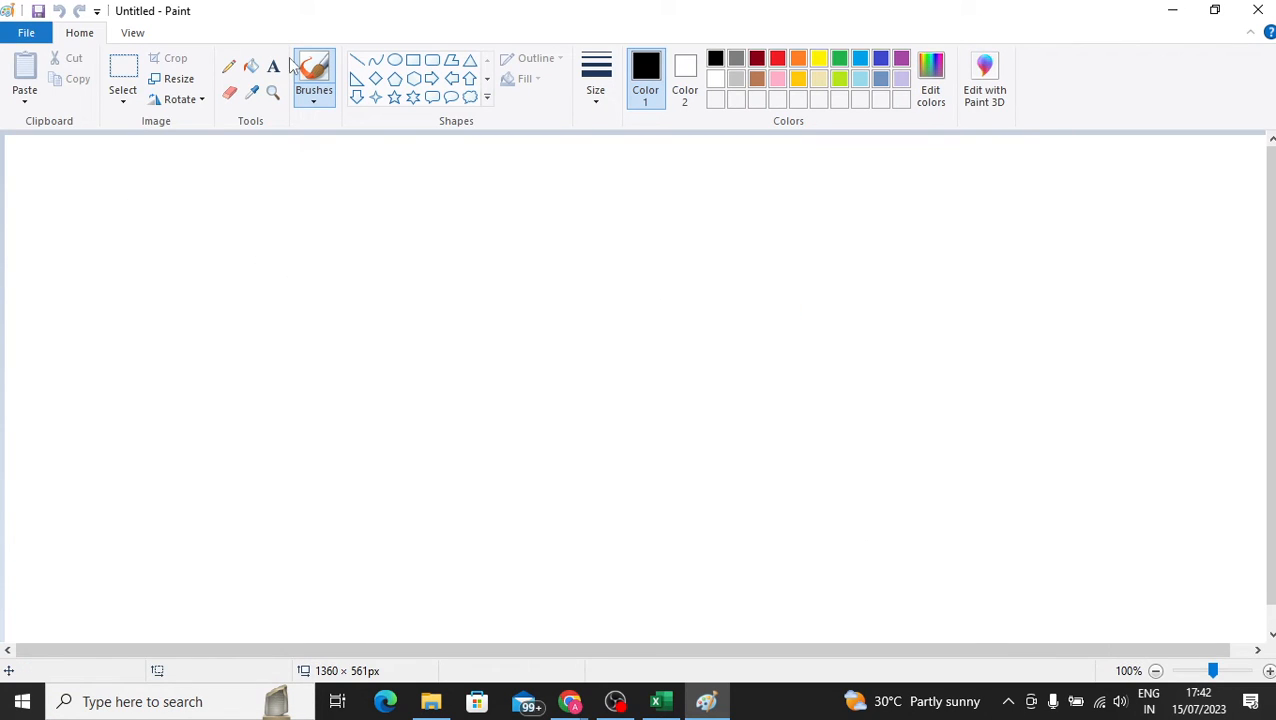
# Add the text title "Stock Management" near the top of the blank Paint canvas.
pyautogui.click(273, 66)
pyautogui.click(268, 158)
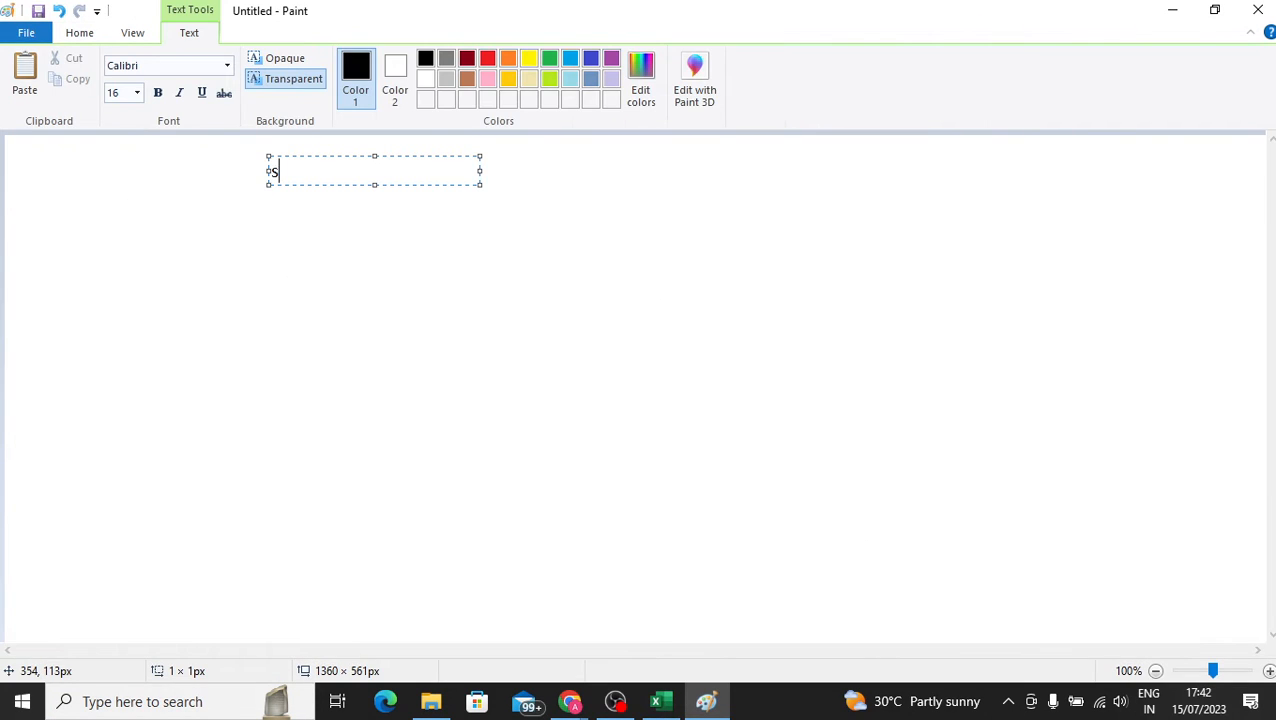
pyautogui.write('sTOCK')
pyautogui.press('BackSpace')
pyautogui.press('BackSpace')
pyautogui.press('BackSpace')
pyautogui.write('Management')
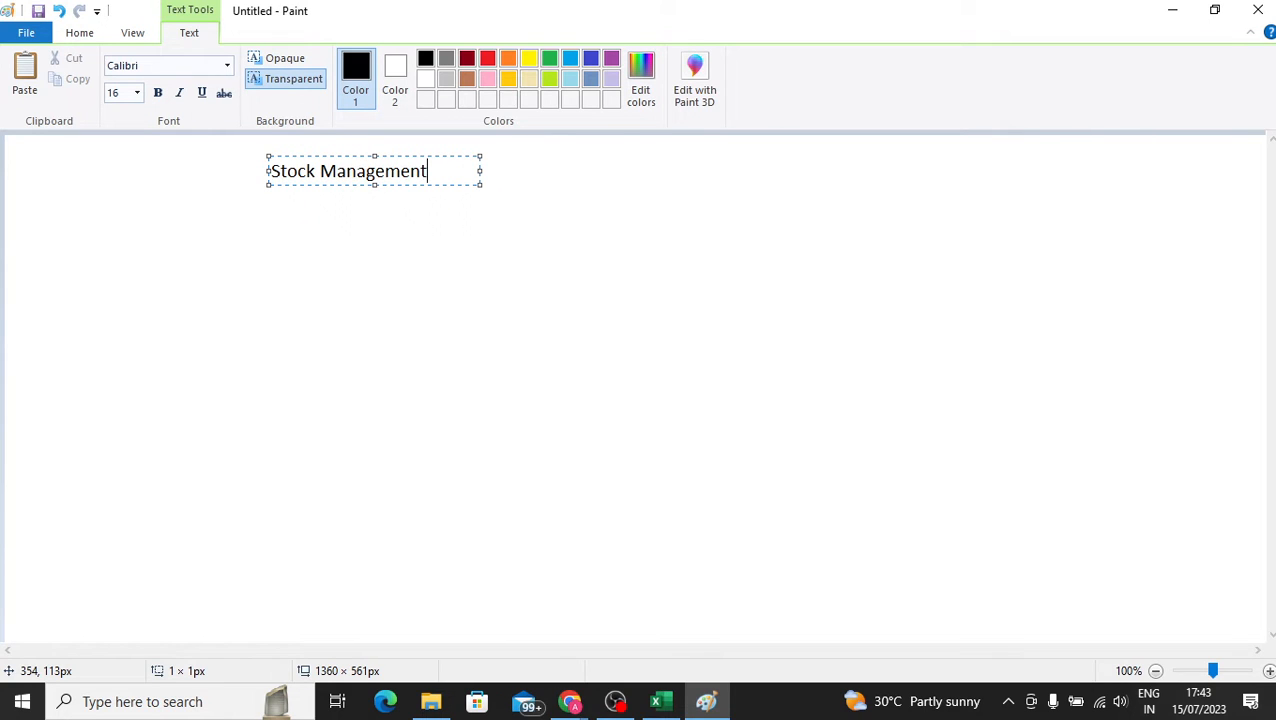
pyautogui.press('Return')
pyautogui.click(525, 233)
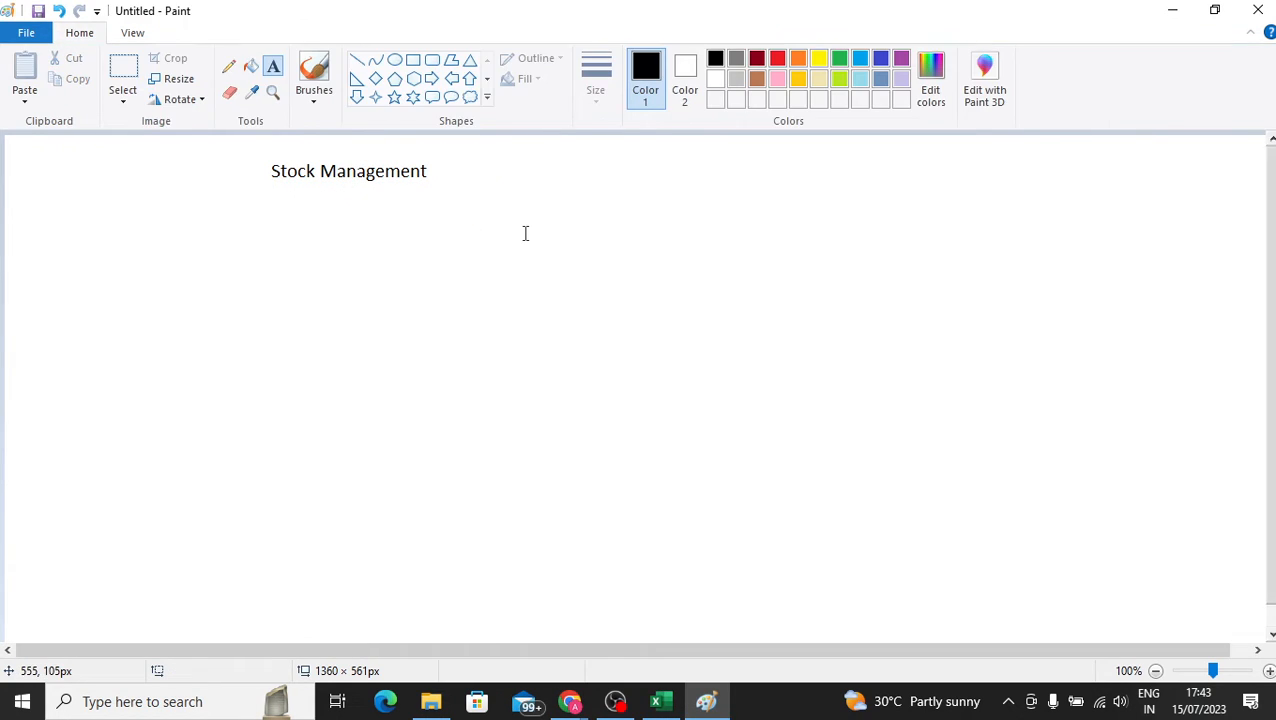
# Draw a rectangular table outline about 705 × 364 px below the Stock Management title.
pyautogui.click(431, 61)
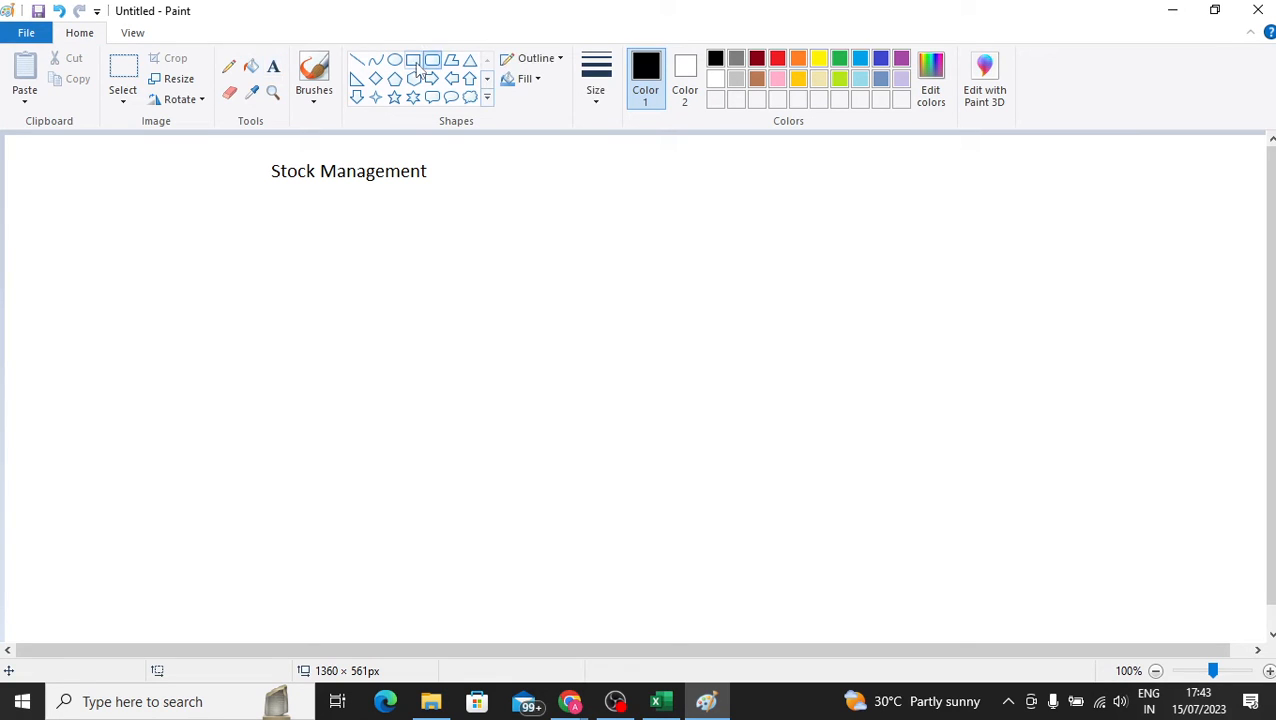
pyautogui.click(414, 61)
pyautogui.moveTo(190, 222)
pyautogui.mouseDown()
pyautogui.moveTo(538, 452)
pyautogui.moveTo(843, 544)
pyautogui.moveTo(851, 563)
pyautogui.mouseUp()
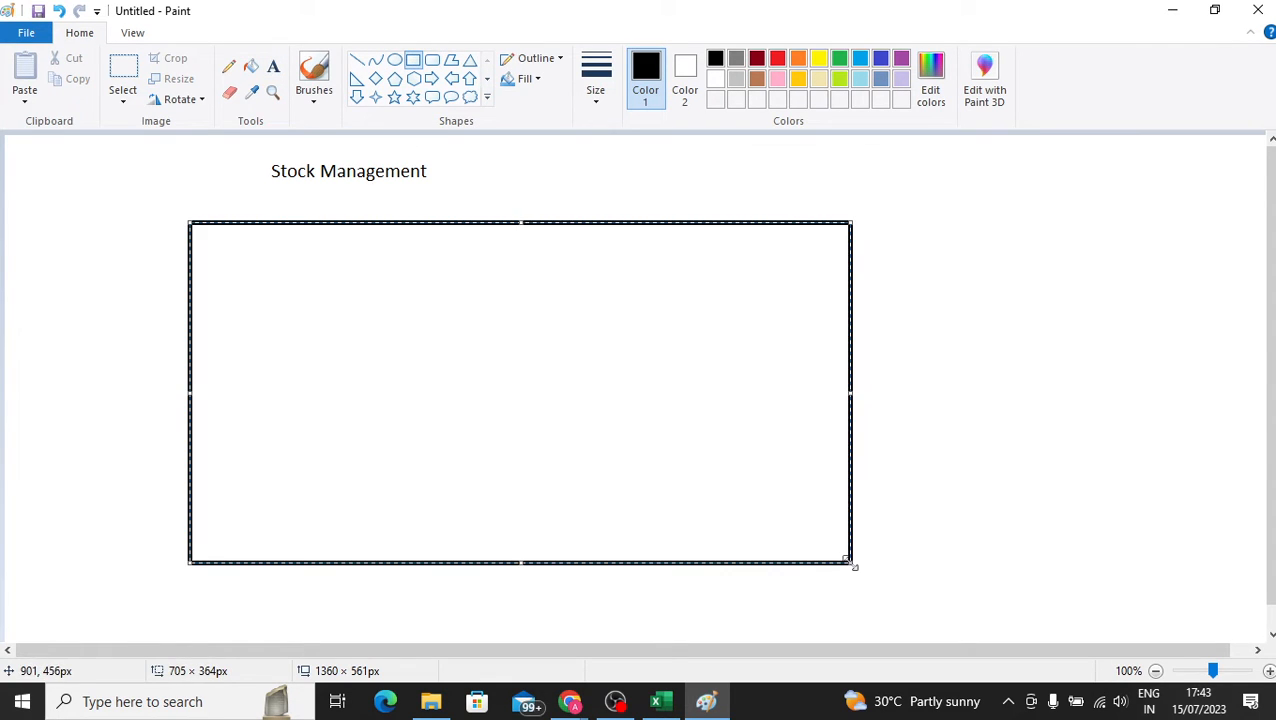
pyautogui.click(219, 188)
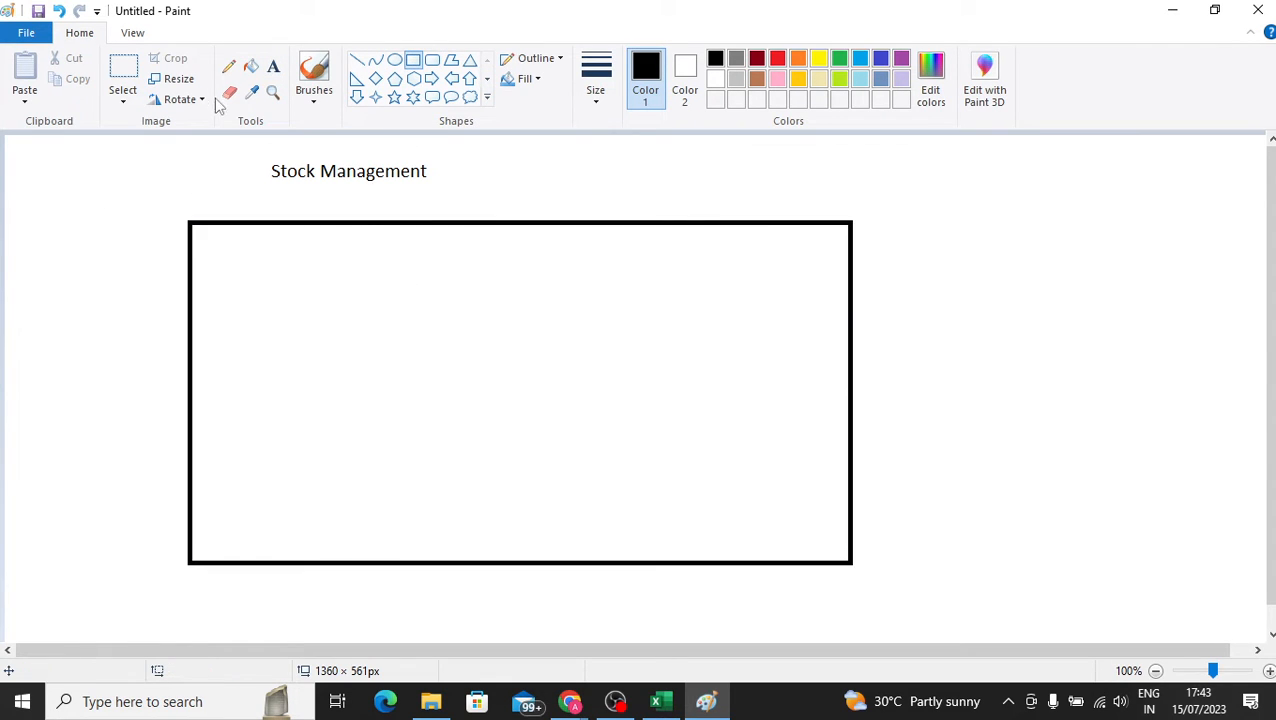
# Divide the rectangle into seven columns with six vertical lines, and draw a horizontal line across it to form a header row.
pyautogui.click(357, 61)
pyautogui.moveTo(260, 226)
pyautogui.mouseDown()
pyautogui.moveTo(289, 371)
pyautogui.moveTo(257, 566)
pyautogui.mouseUp()
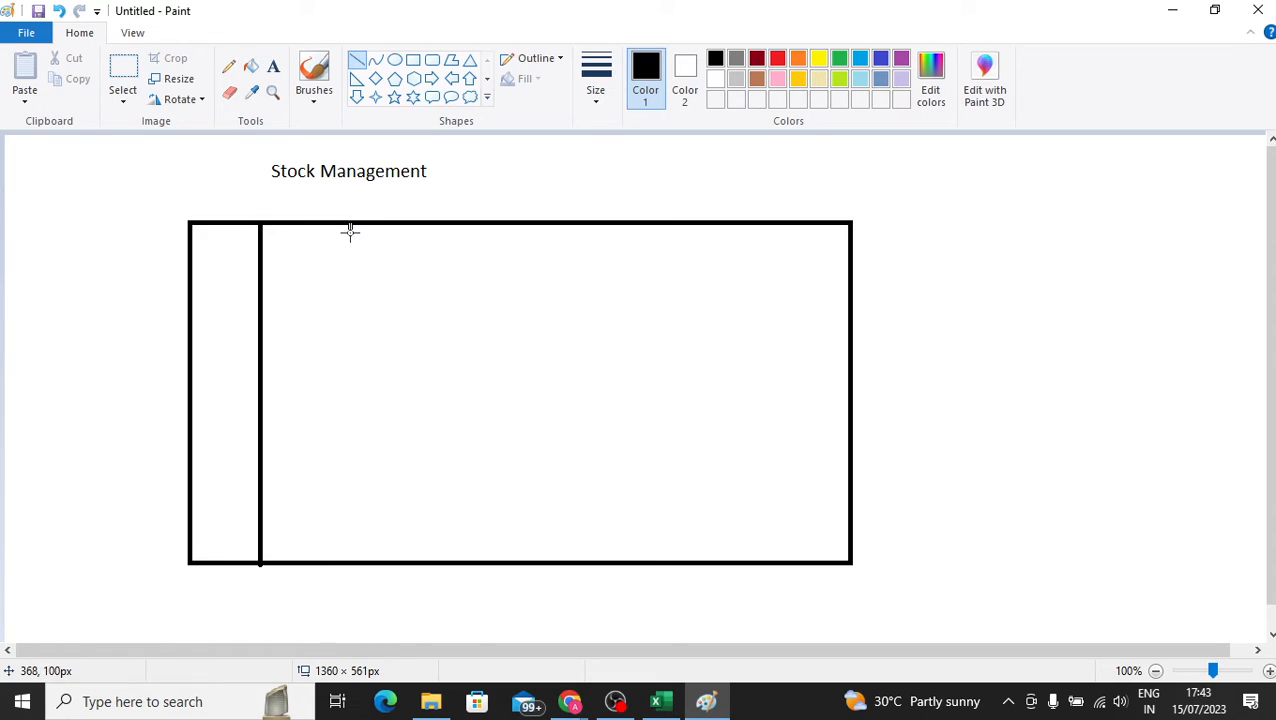
pyautogui.moveTo(351, 224); pyautogui.dragTo(351, 564)
pyautogui.moveTo(442, 222)
pyautogui.mouseDown()
pyautogui.moveTo(452, 352)
pyautogui.moveTo(441, 567)
pyautogui.mouseUp()
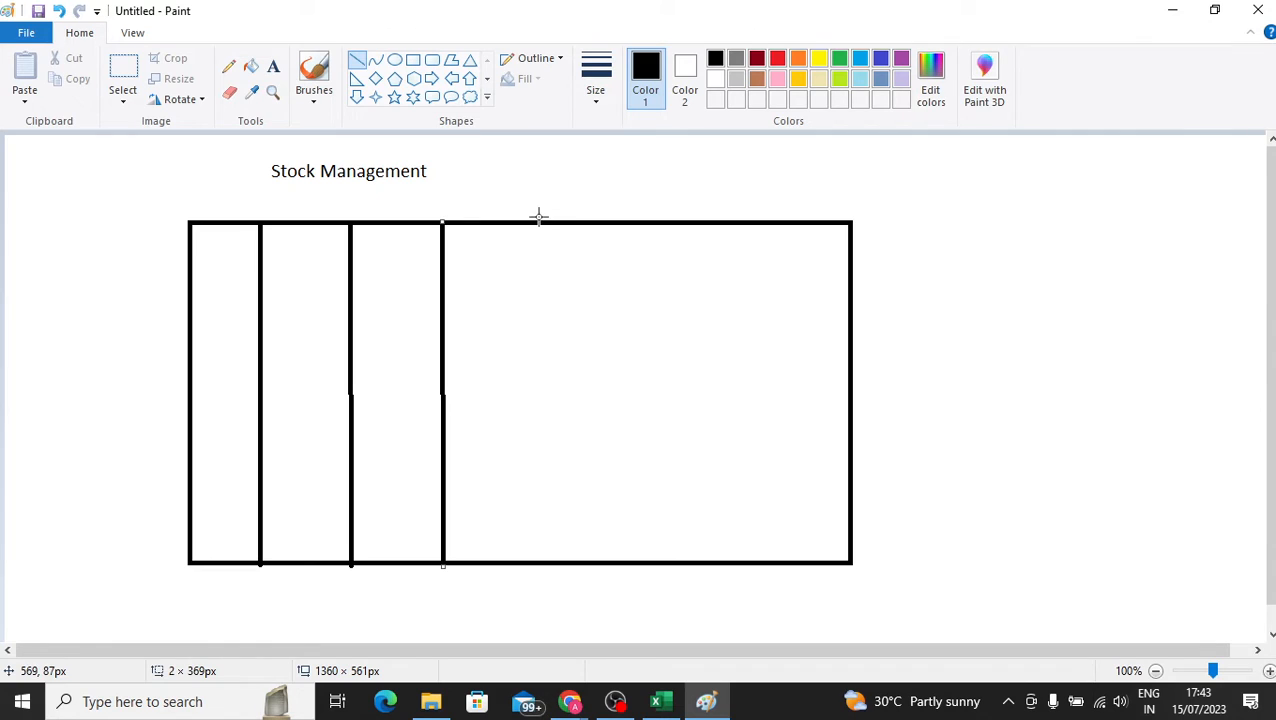
pyautogui.moveTo(538, 218)
pyautogui.mouseDown()
pyautogui.moveTo(552, 299)
pyautogui.moveTo(537, 566)
pyautogui.mouseUp()
pyautogui.moveTo(637, 221); pyautogui.dragTo(641, 564)
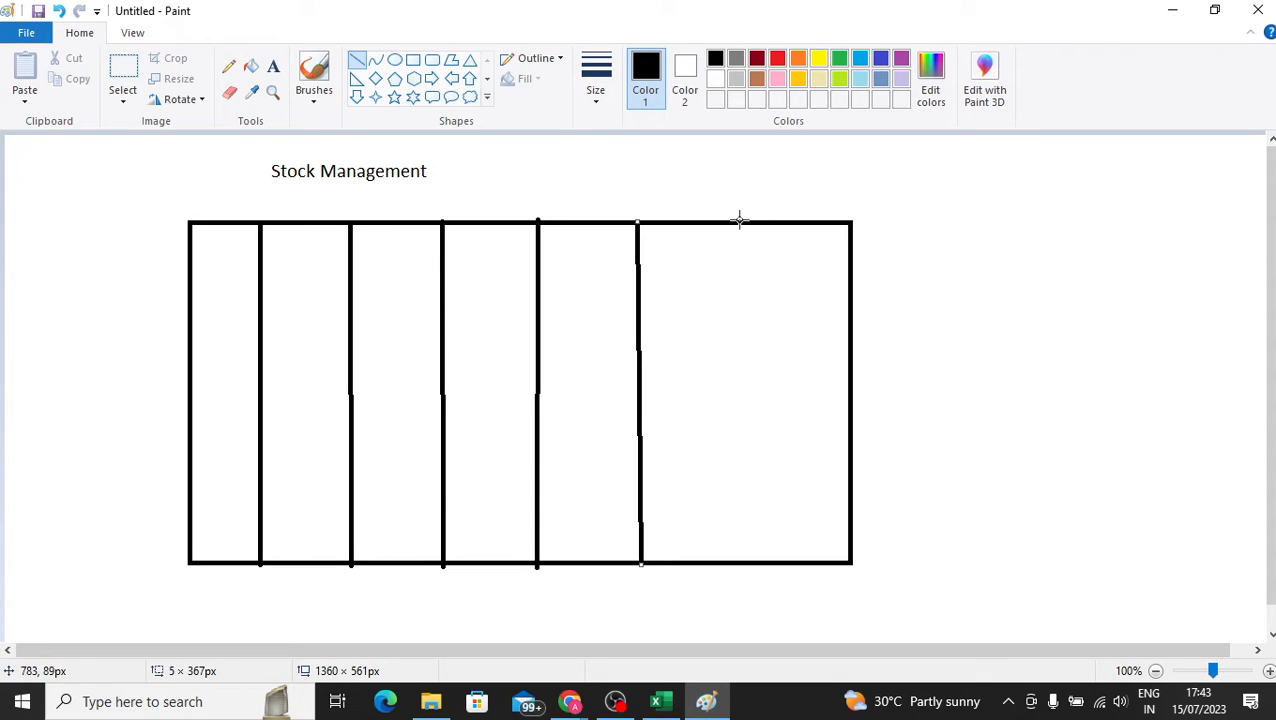
pyautogui.moveTo(740, 220); pyautogui.dragTo(745, 564)
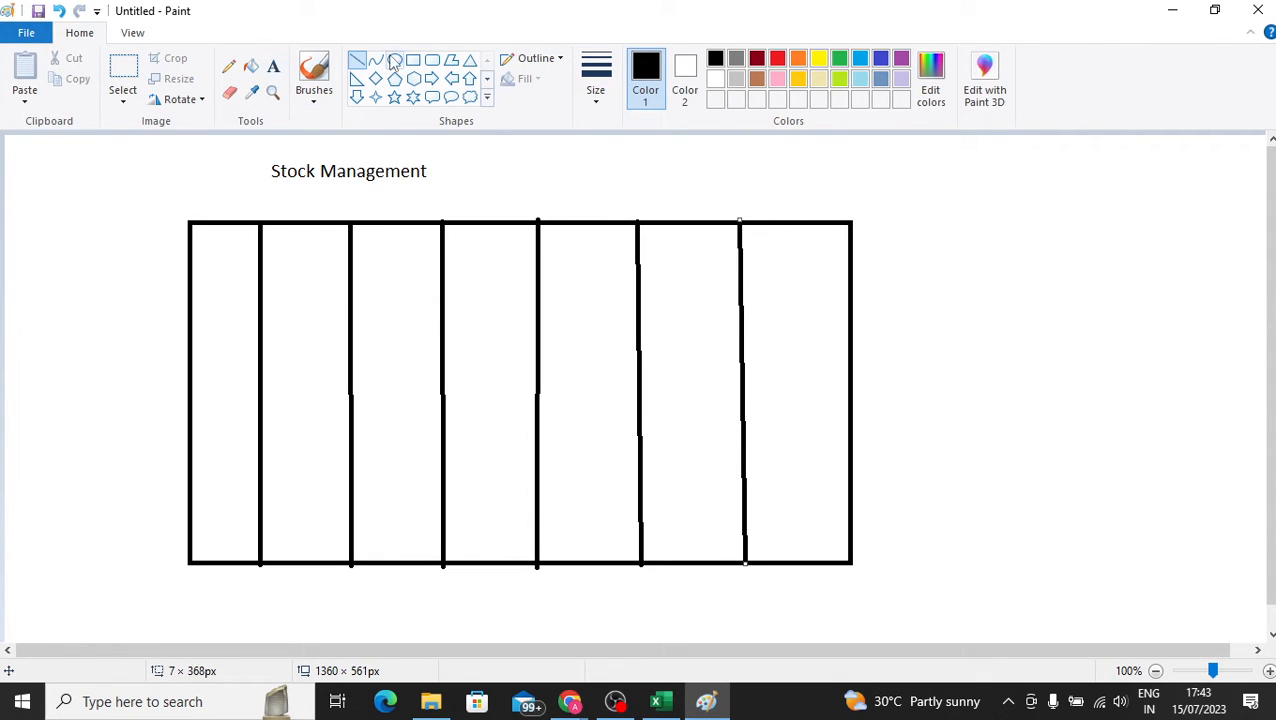
pyautogui.moveTo(189, 265); pyautogui.dragTo(851, 272)
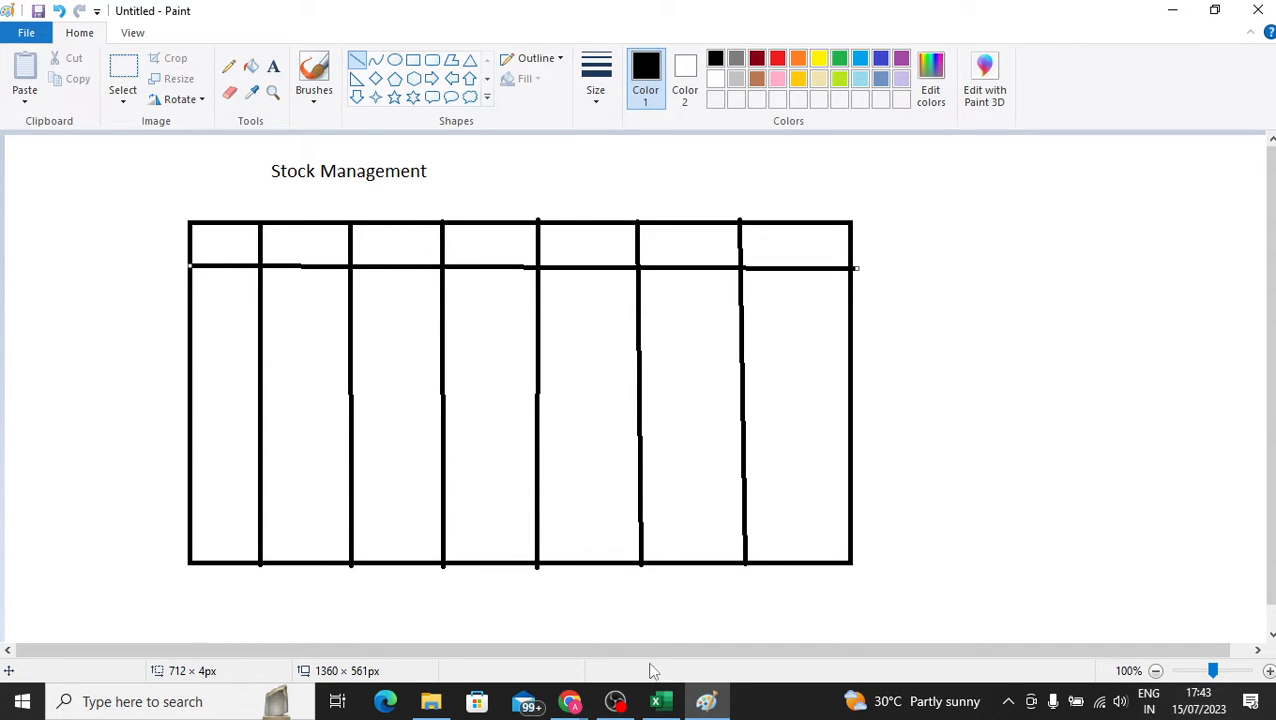
# Switch to Excel to look at the sales invoice, and return to the Paint drawing.
pyautogui.click(656, 701)
pyautogui.click(253, 312)
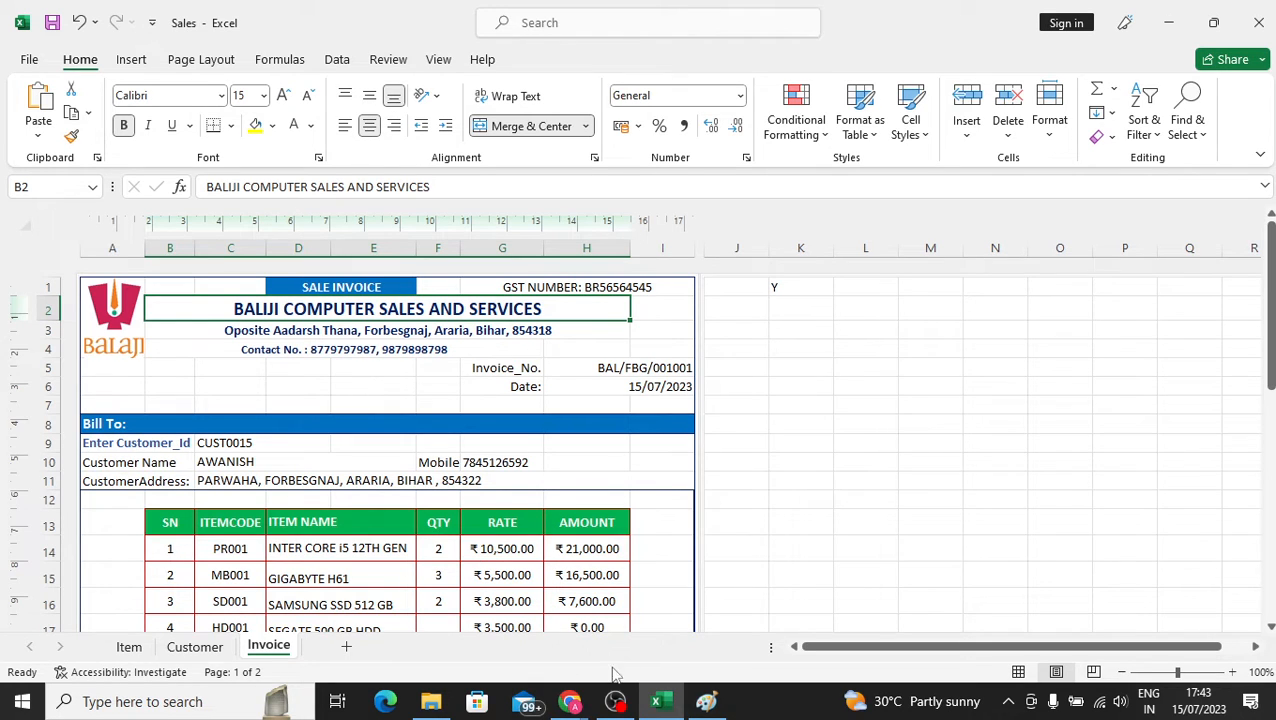
pyautogui.click(663, 705)
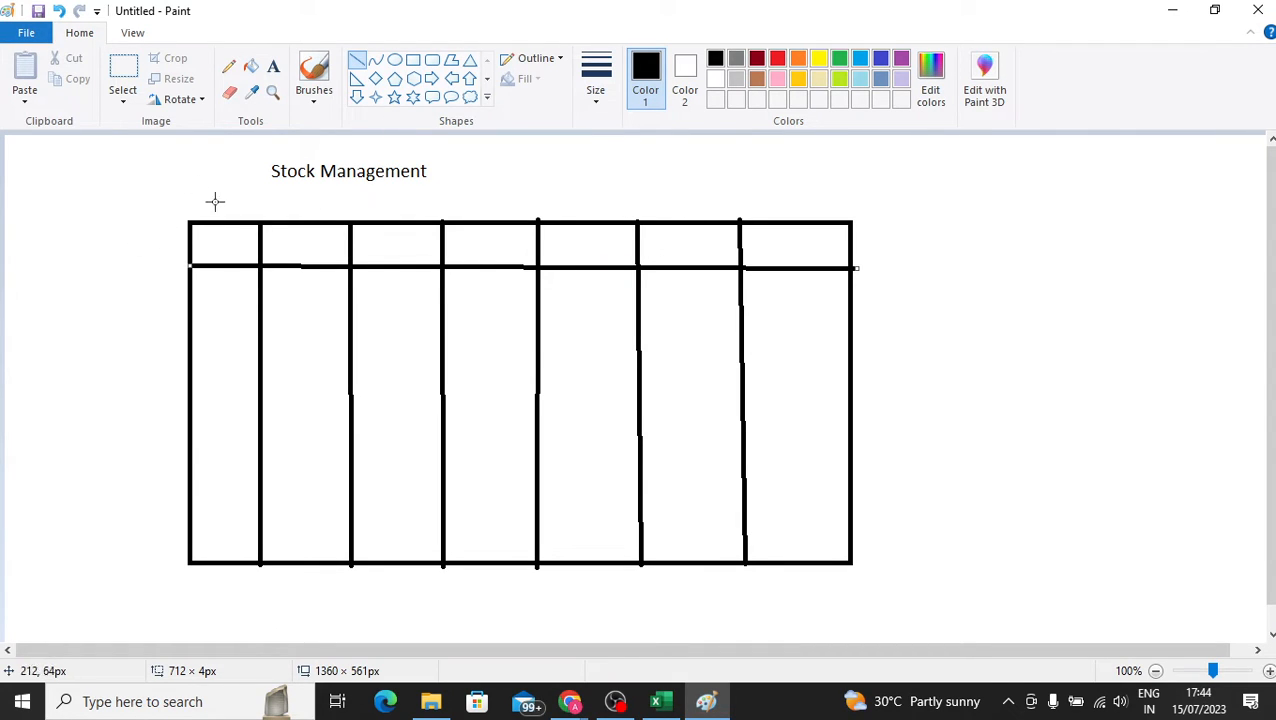
# Label the first two column headers of the table "Date" and "ProductId".
pyautogui.click(273, 66)
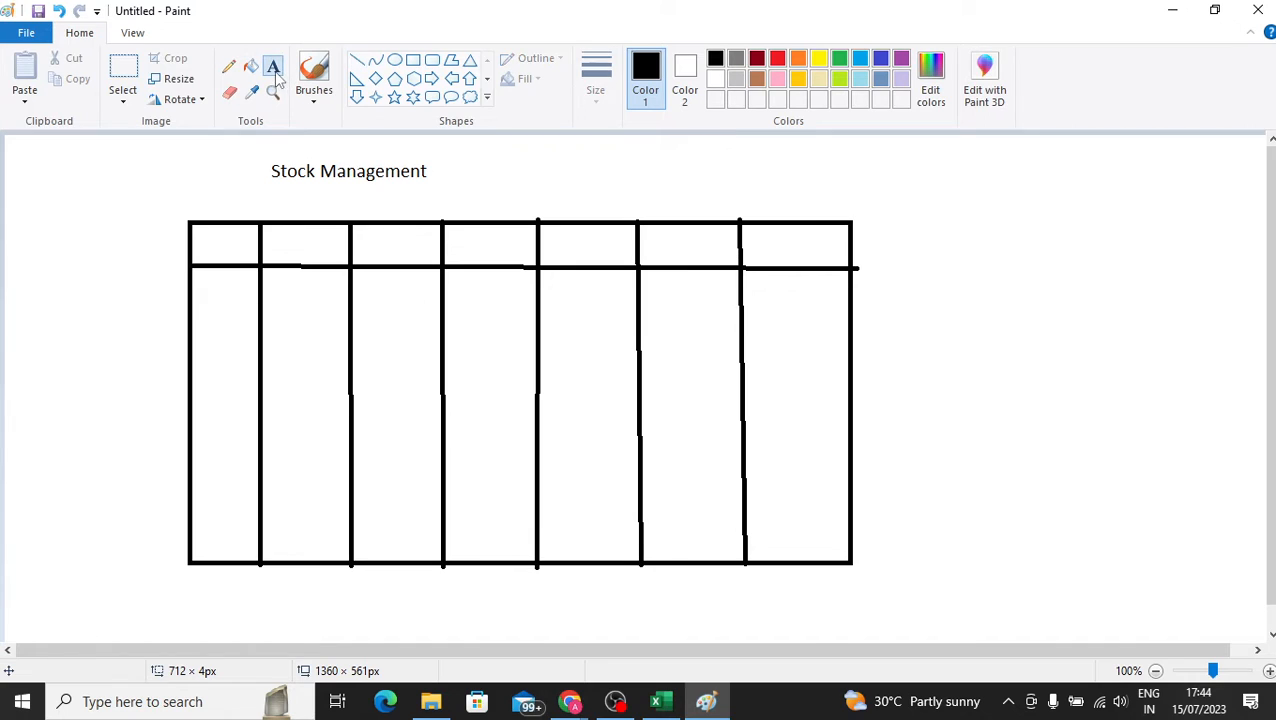
pyautogui.click(209, 236)
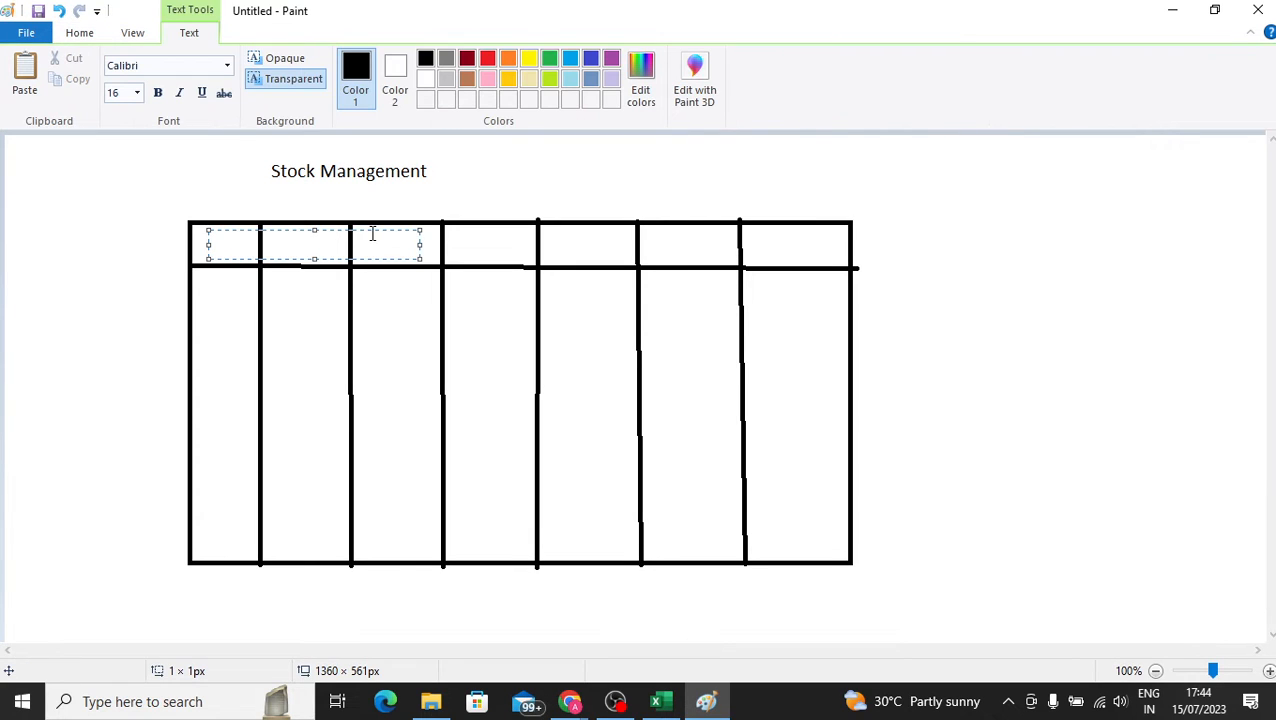
pyautogui.write('Date')
pyautogui.click(305, 268)
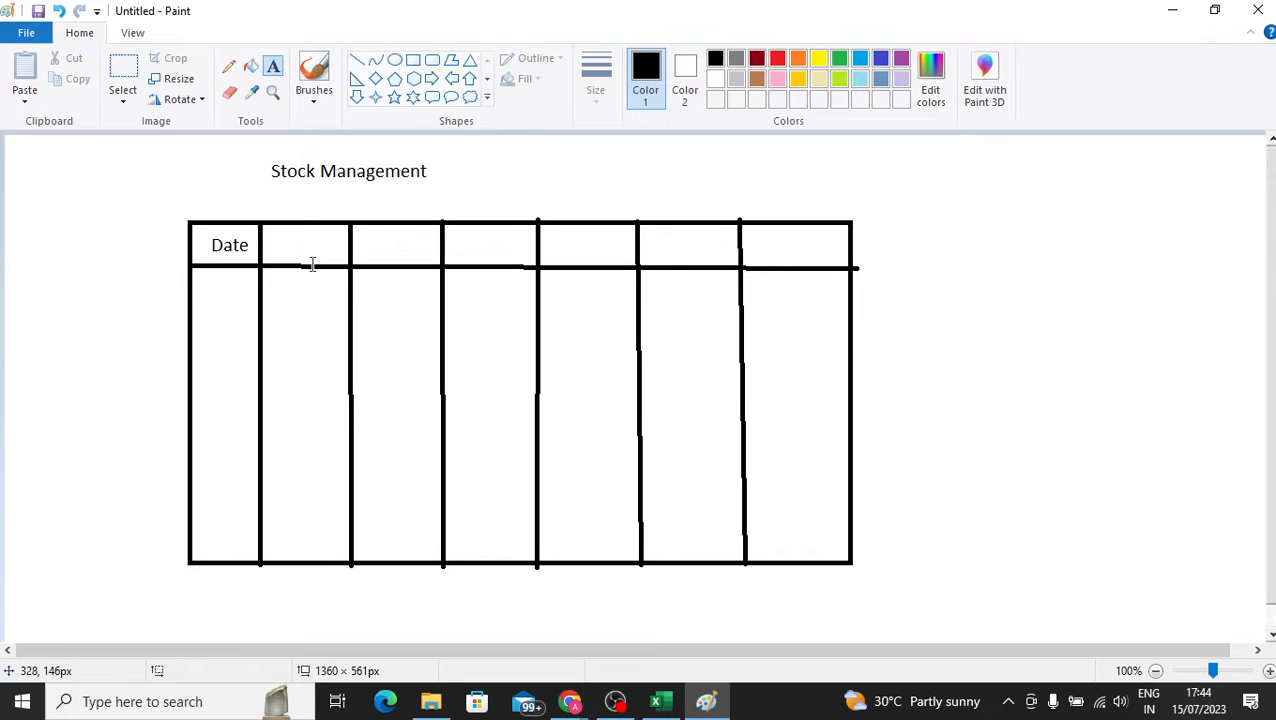
pyautogui.click(296, 245)
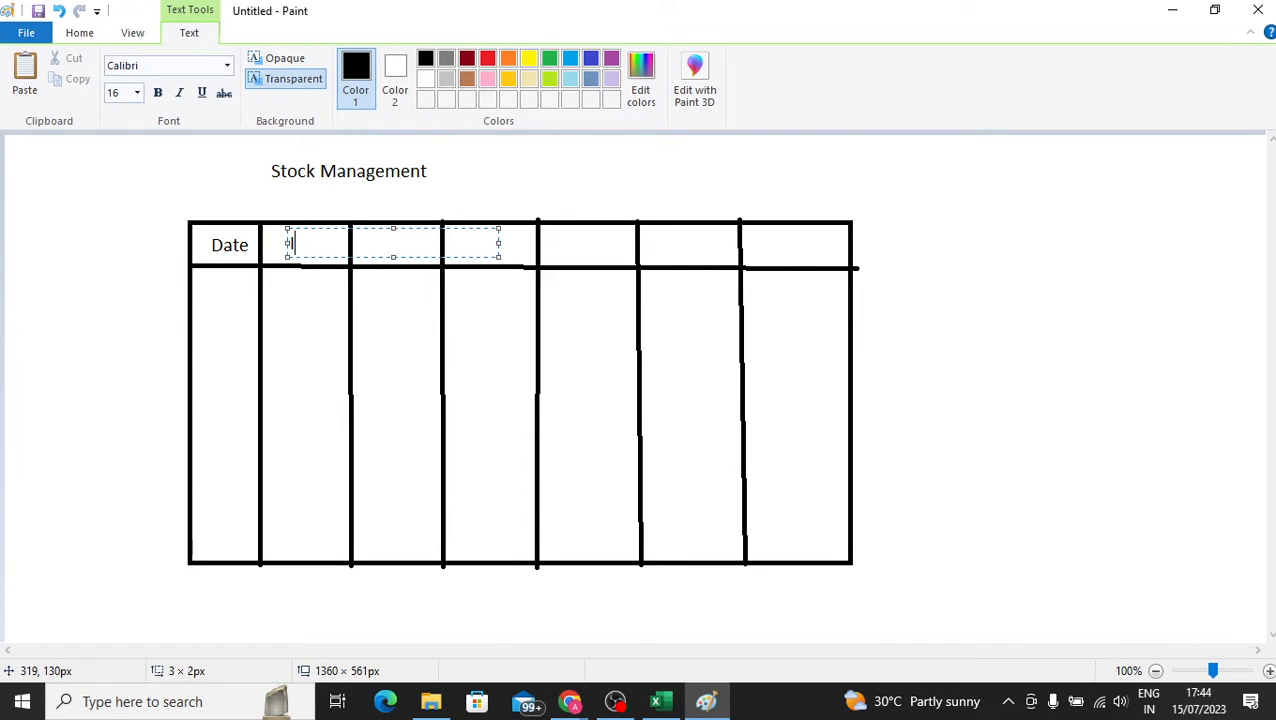
pyautogui.write('ProductId')
pyautogui.click(355, 355)
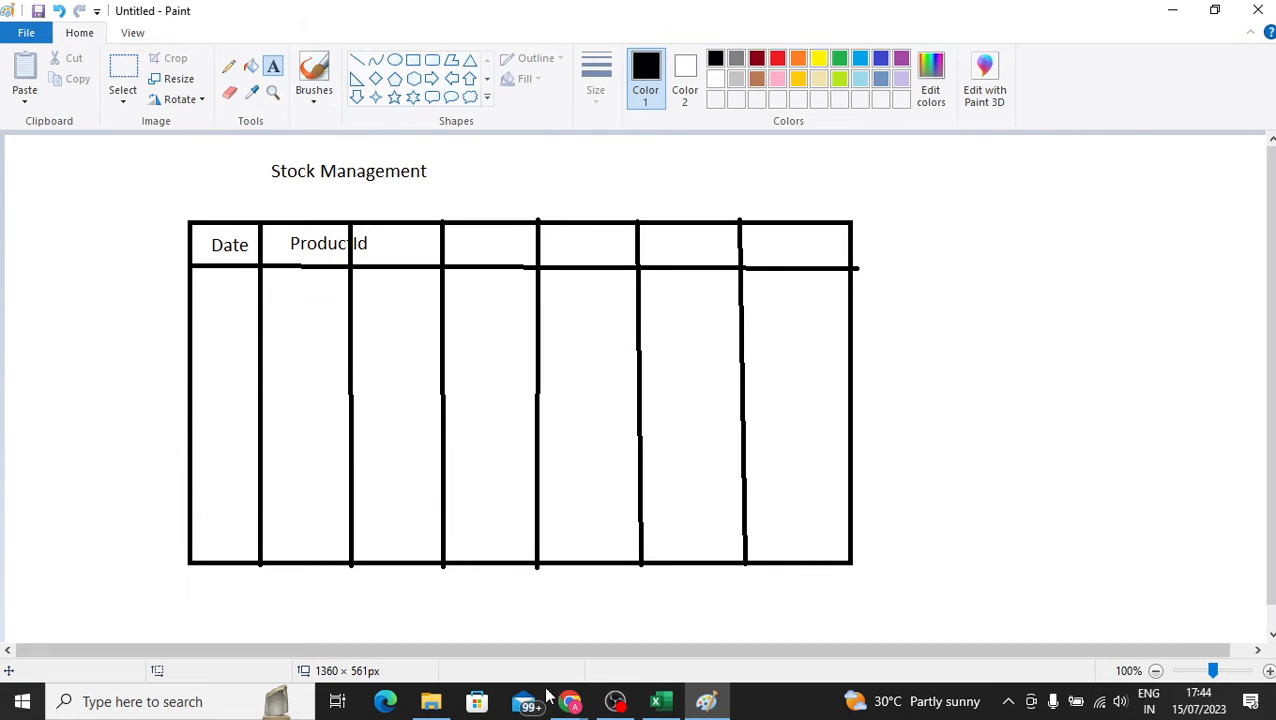
# Switch to the Google Meet call in Chrome and admit all participants waiting to join.
pyautogui.moveTo(550, 695)
pyautogui.click(512, 578)
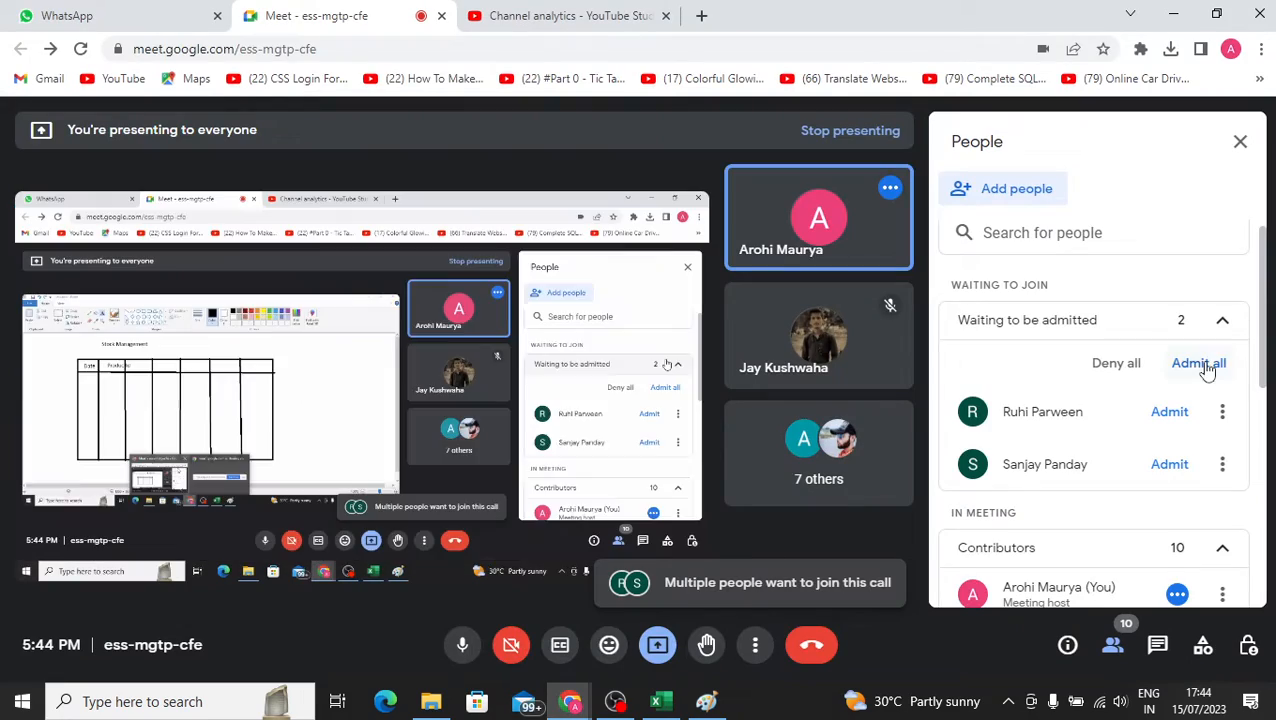
pyautogui.click(1198, 364)
pyautogui.click(750, 442)
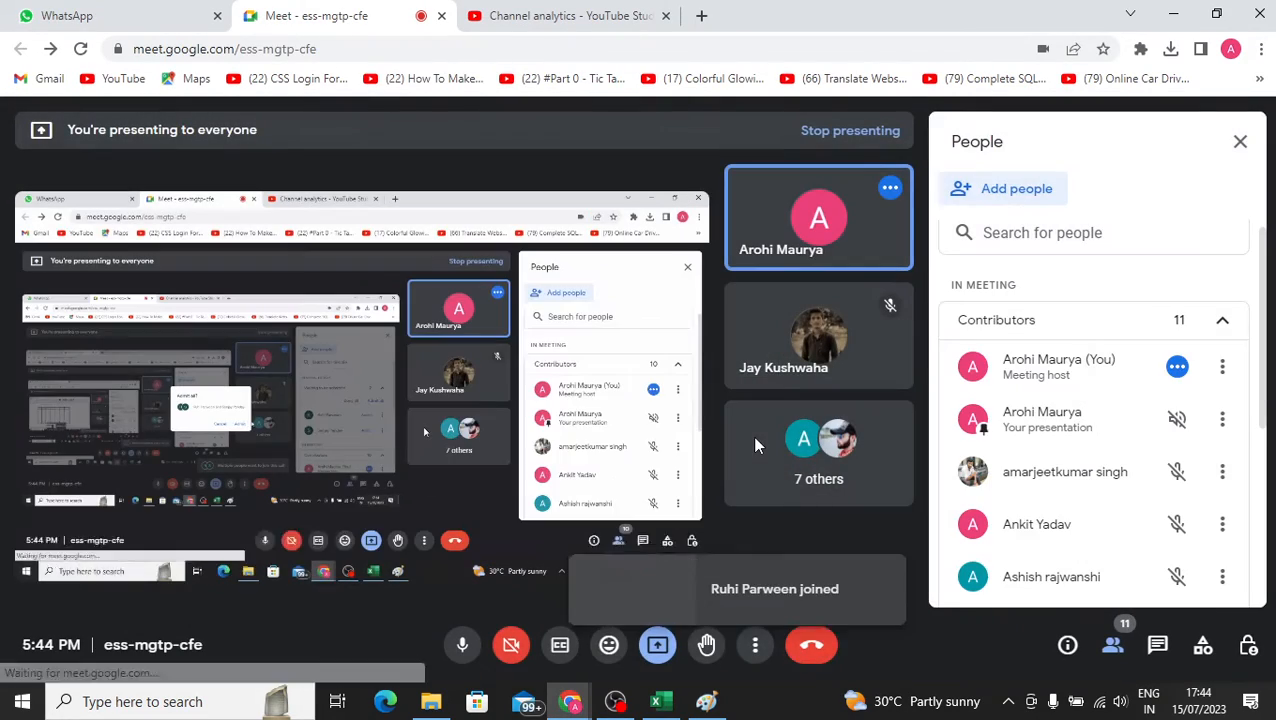
# Switch back to Paint and label the third column header "InWard", narrowing its text box.
pyautogui.click(656, 701)
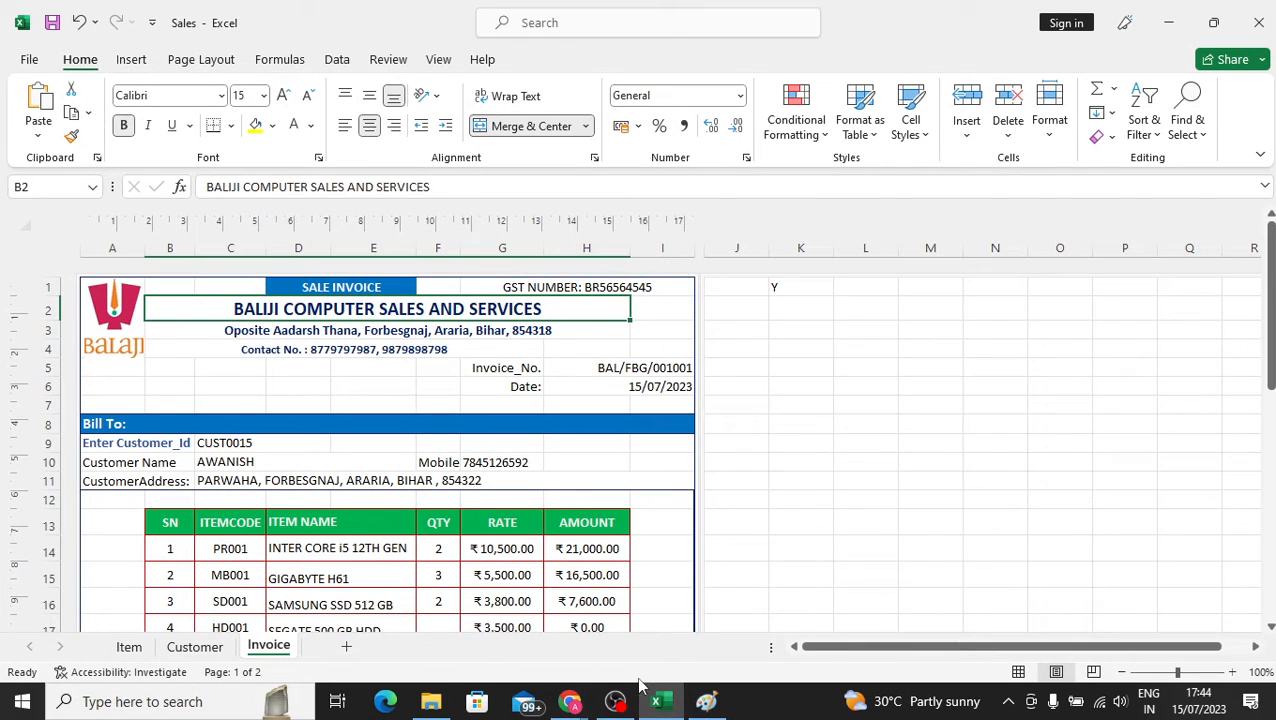
pyautogui.click(706, 701)
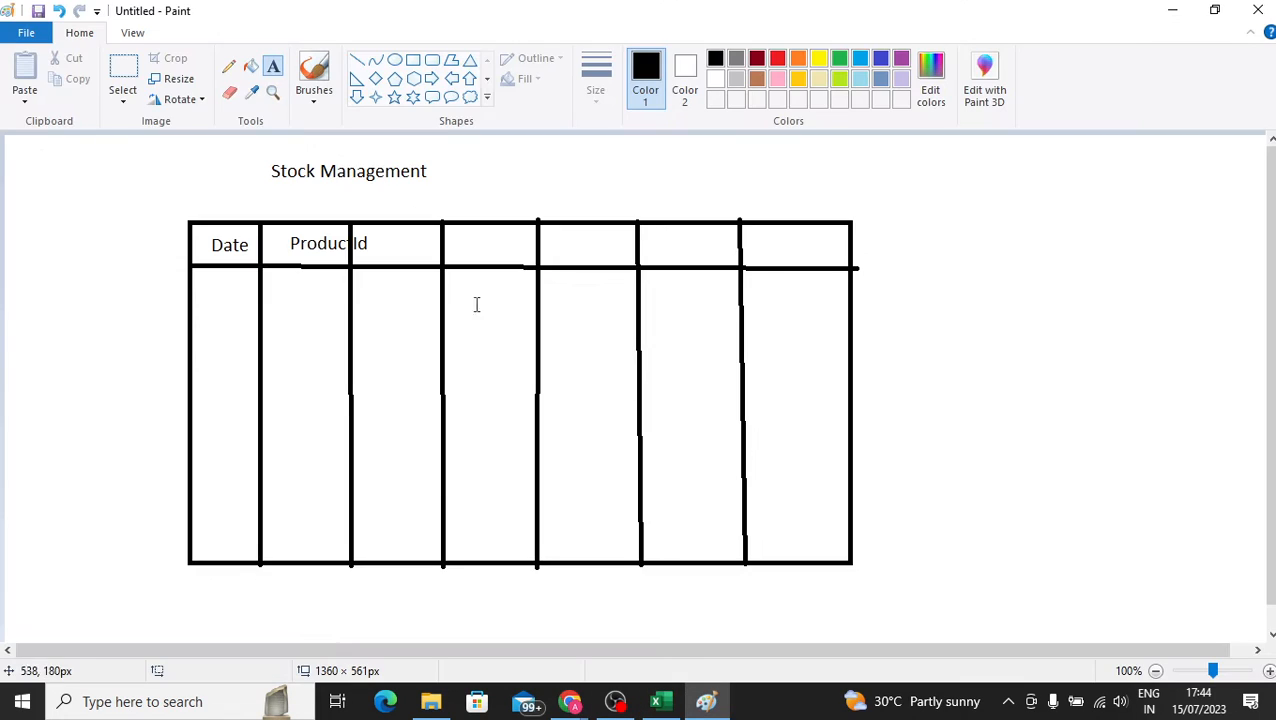
pyautogui.click(390, 247)
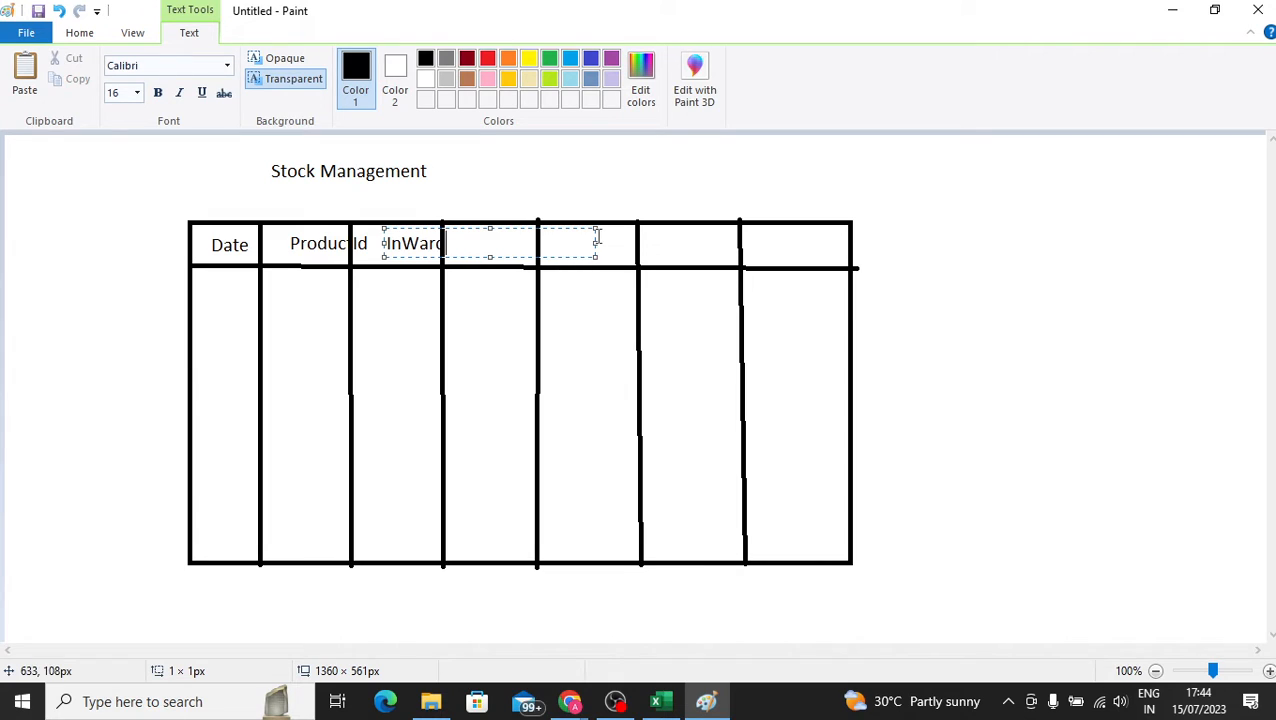
pyautogui.moveTo(594, 243); pyautogui.dragTo(466, 242)
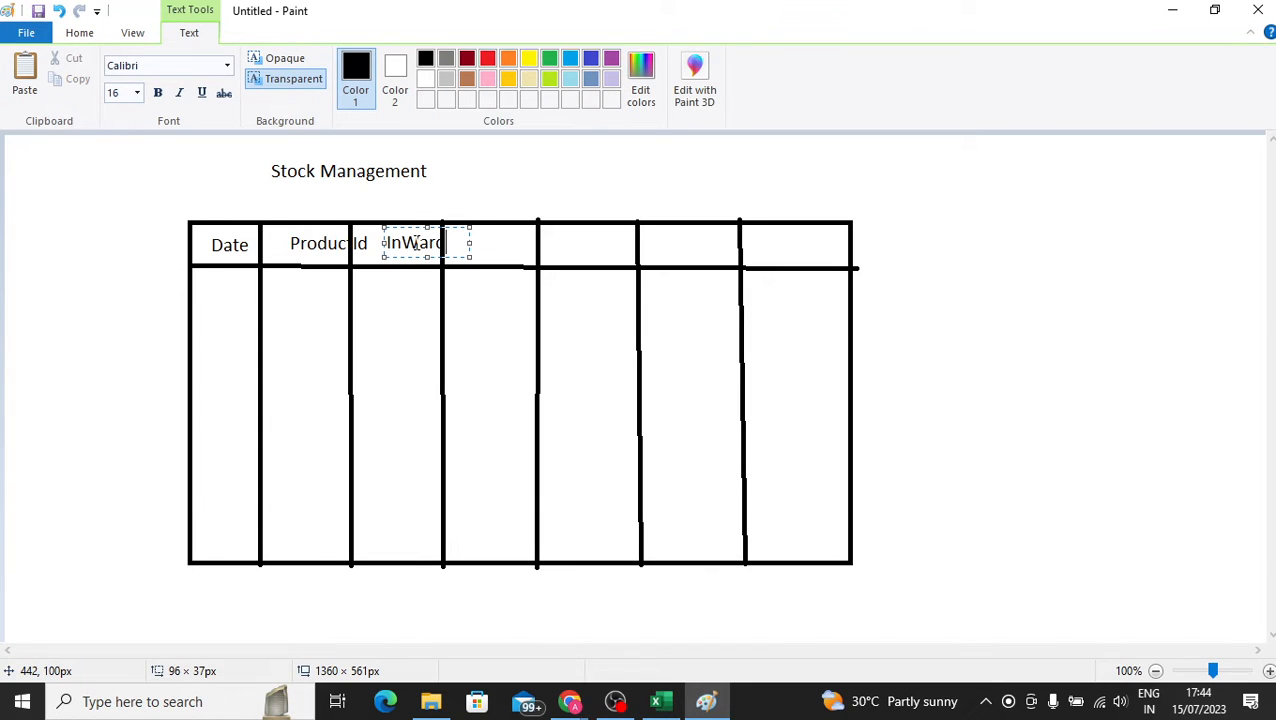
pyautogui.click(472, 252)
# Label the fourth column header "OutWard".
pyautogui.click(465, 232)
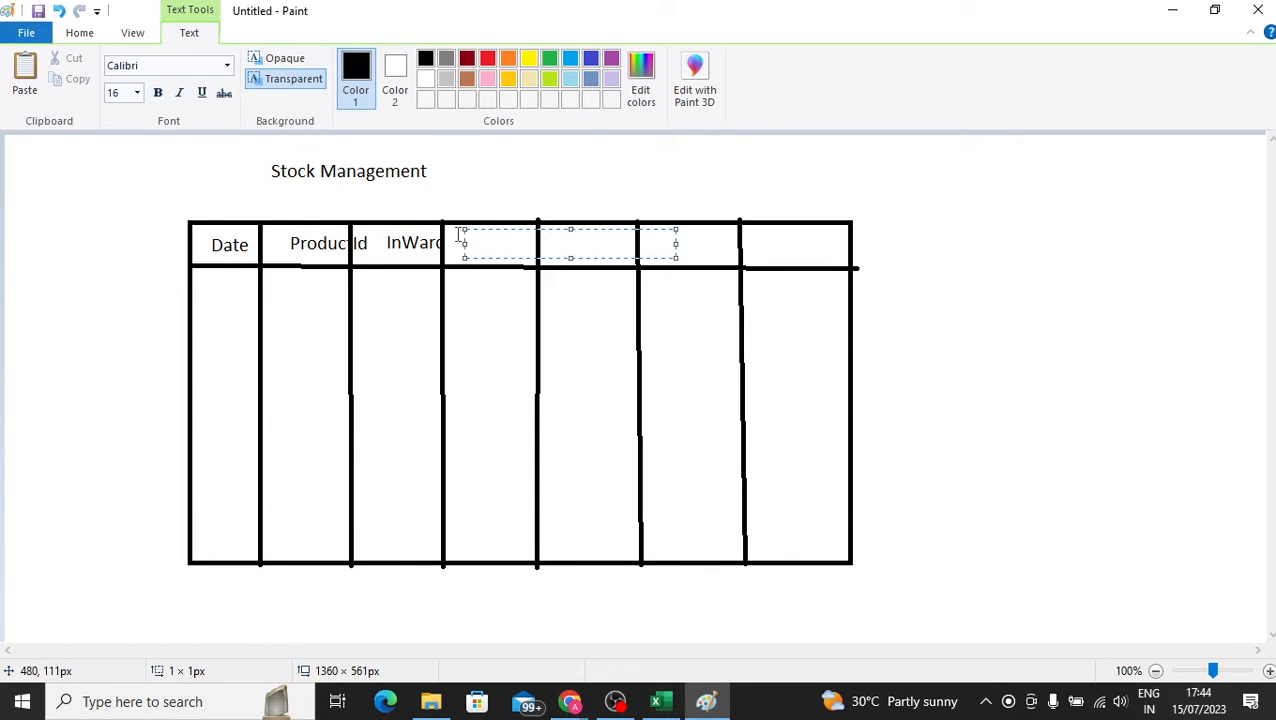
pyautogui.moveTo(517, 229); pyautogui.dragTo(508, 231)
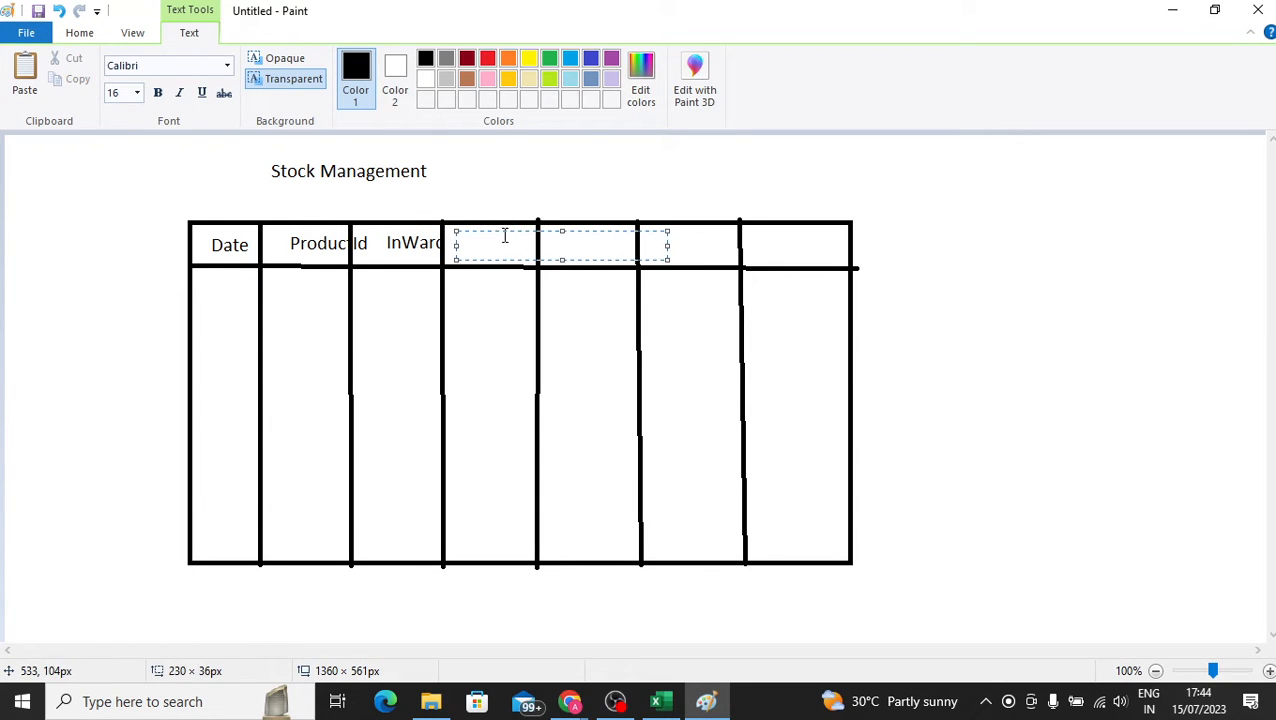
pyautogui.write('OutWard')
pyautogui.click(607, 321)
# Label the fifth column header of the table "StockBal".
pyautogui.click(566, 236)
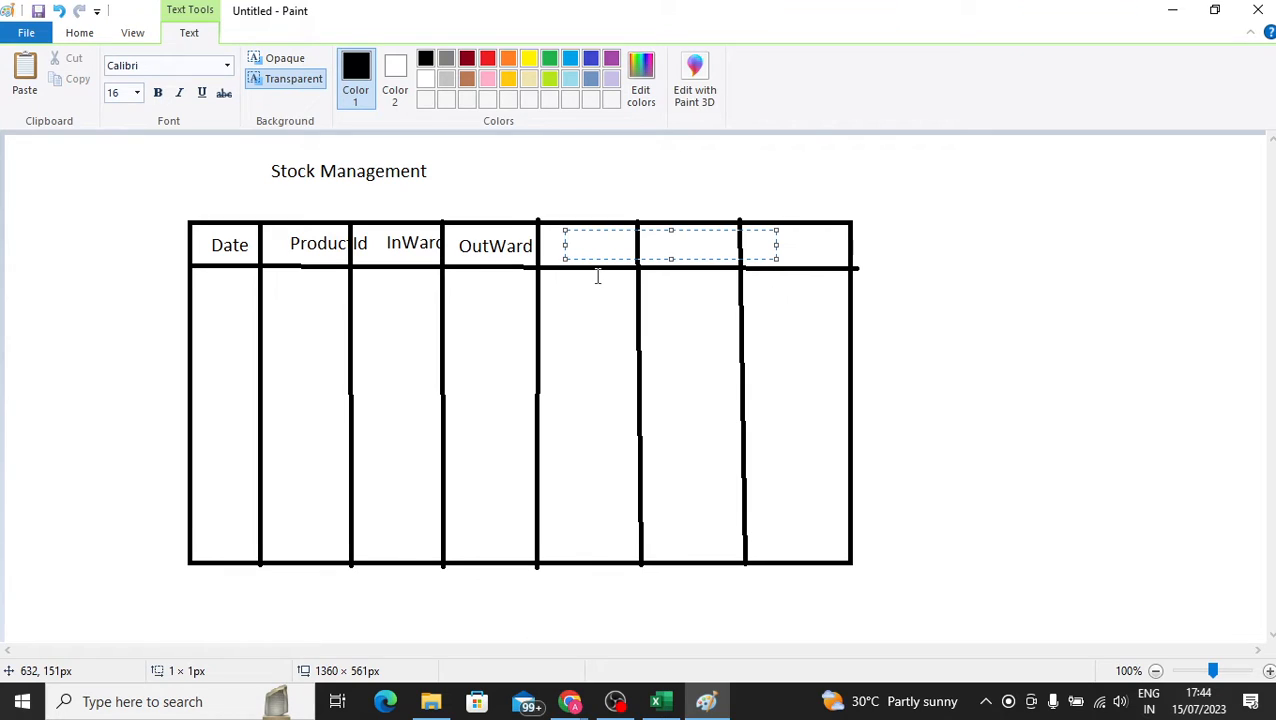
pyautogui.write('StockBal')
pyautogui.press('Return')
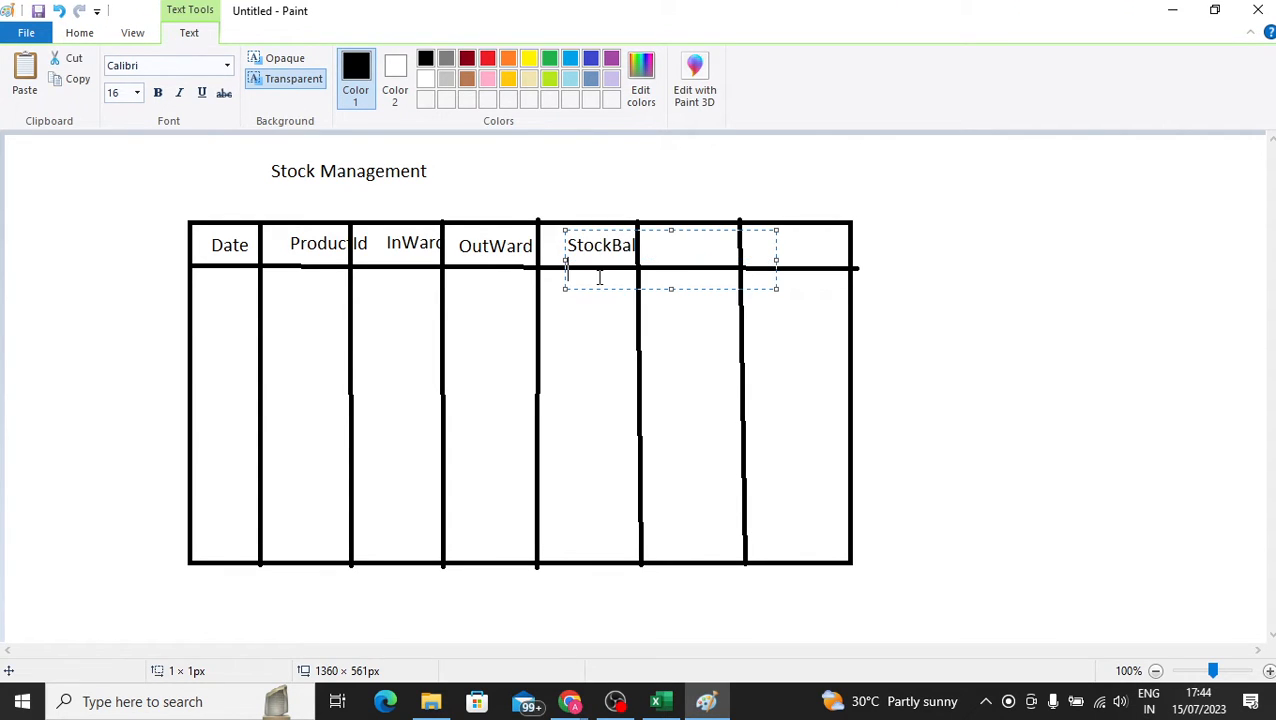
pyautogui.click(595, 350)
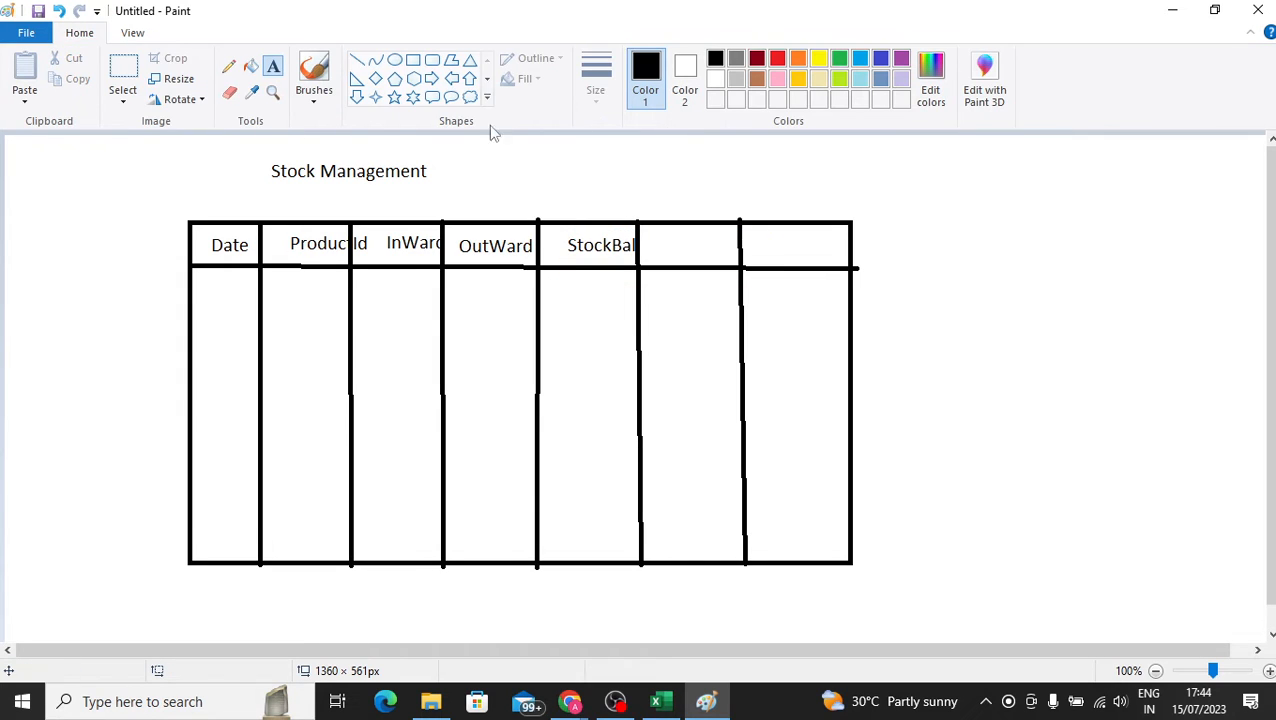
# Draw a horizontal line about 700 px long across the table below the header row to form the first data row.
pyautogui.click(357, 60)
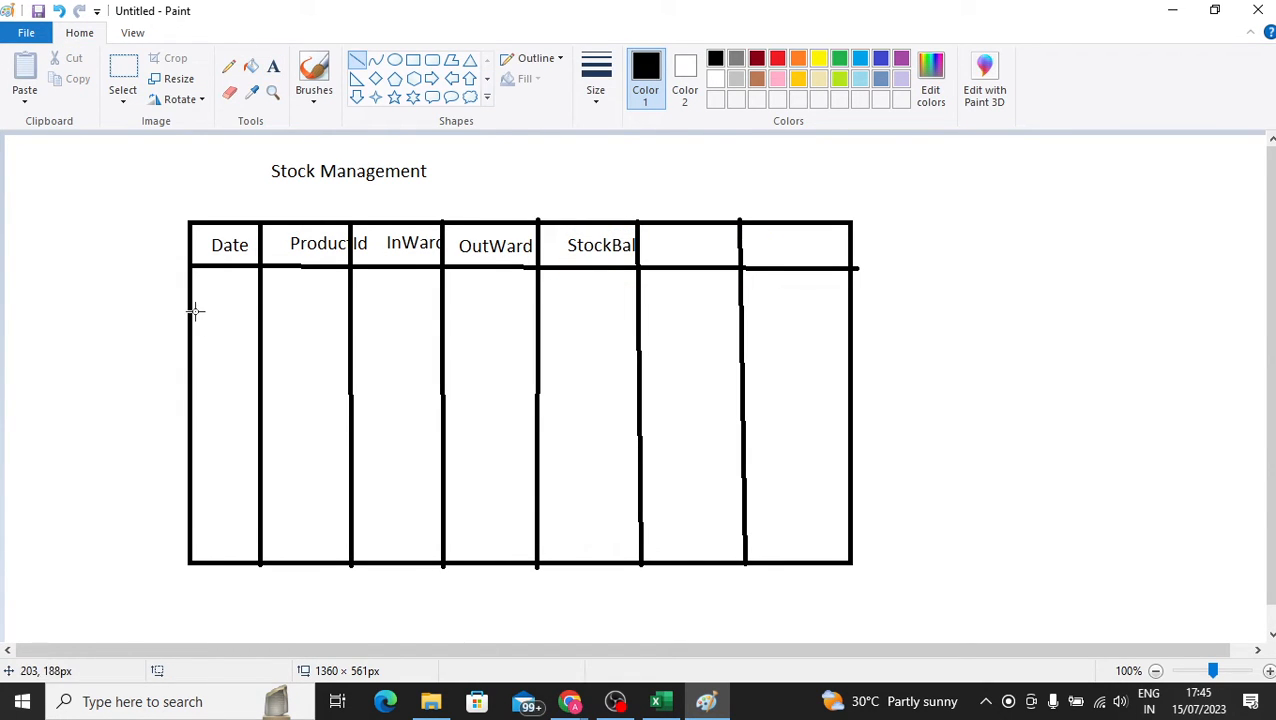
pyautogui.moveTo(192, 309); pyautogui.dragTo(850, 309)
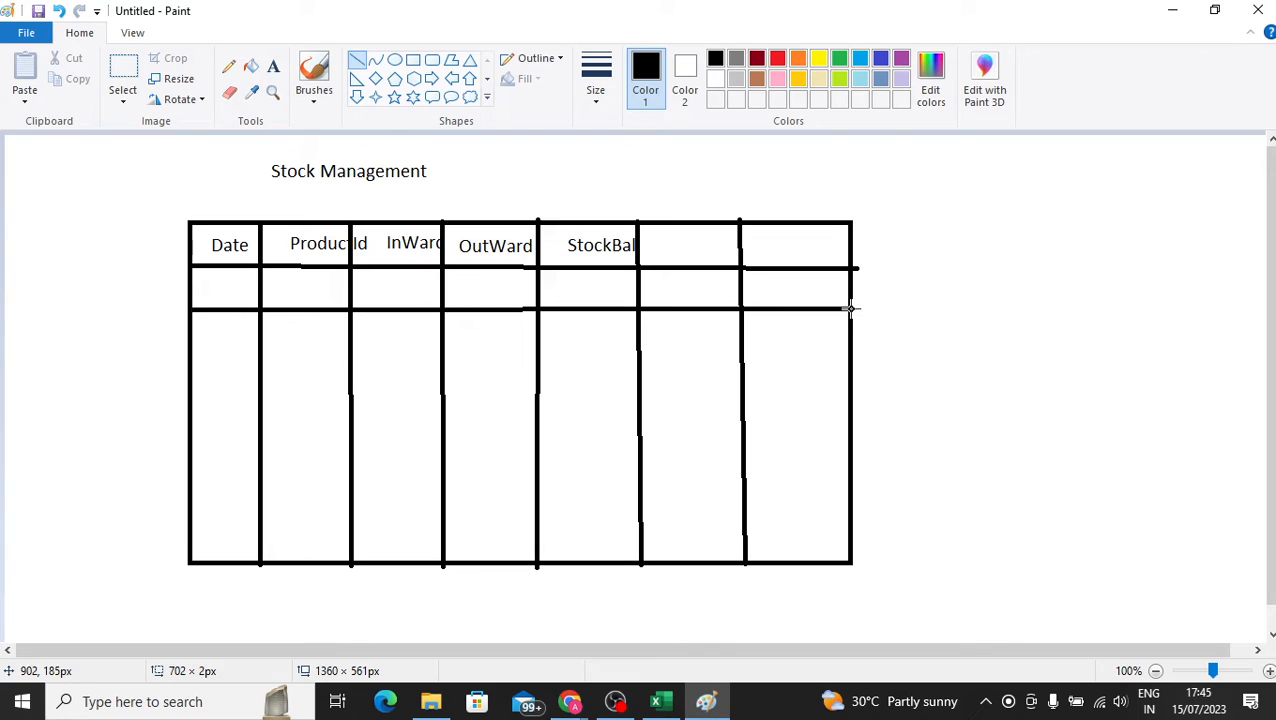
pyautogui.click(208, 284)
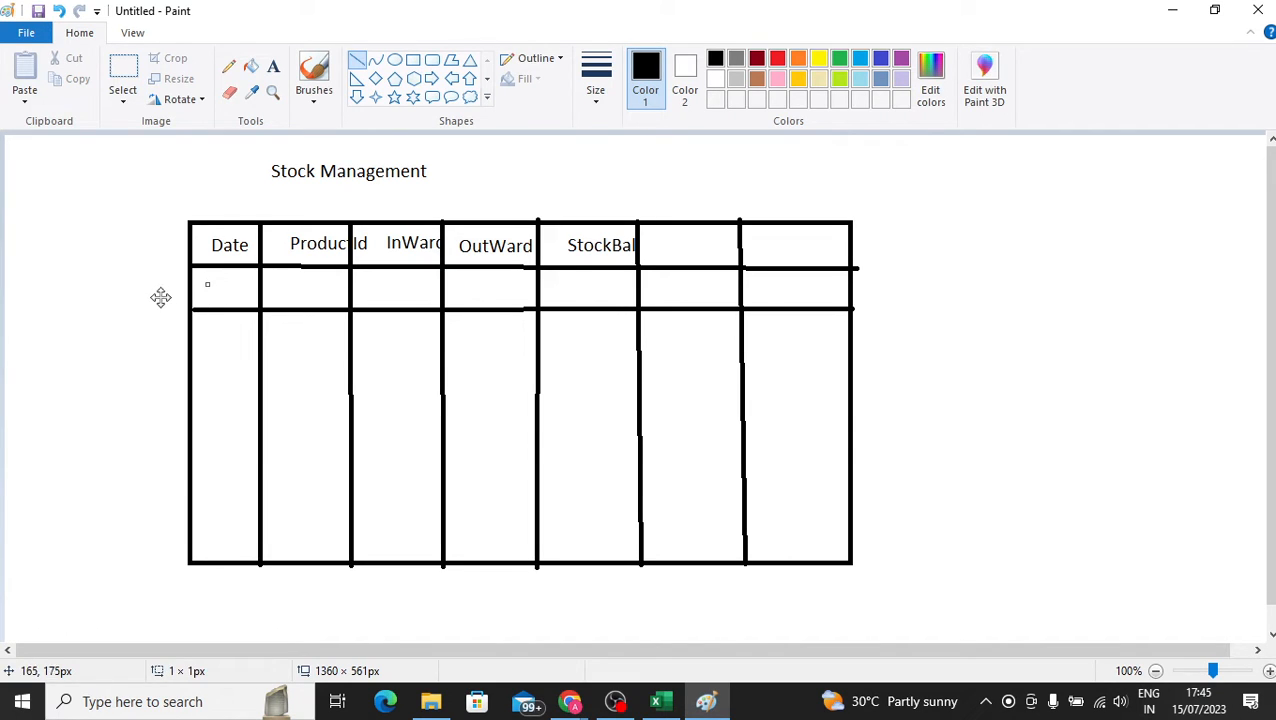
pyautogui.moveTo(203, 291); pyautogui.dragTo(204, 288)
pyautogui.hotkey('ctrl', 'z')
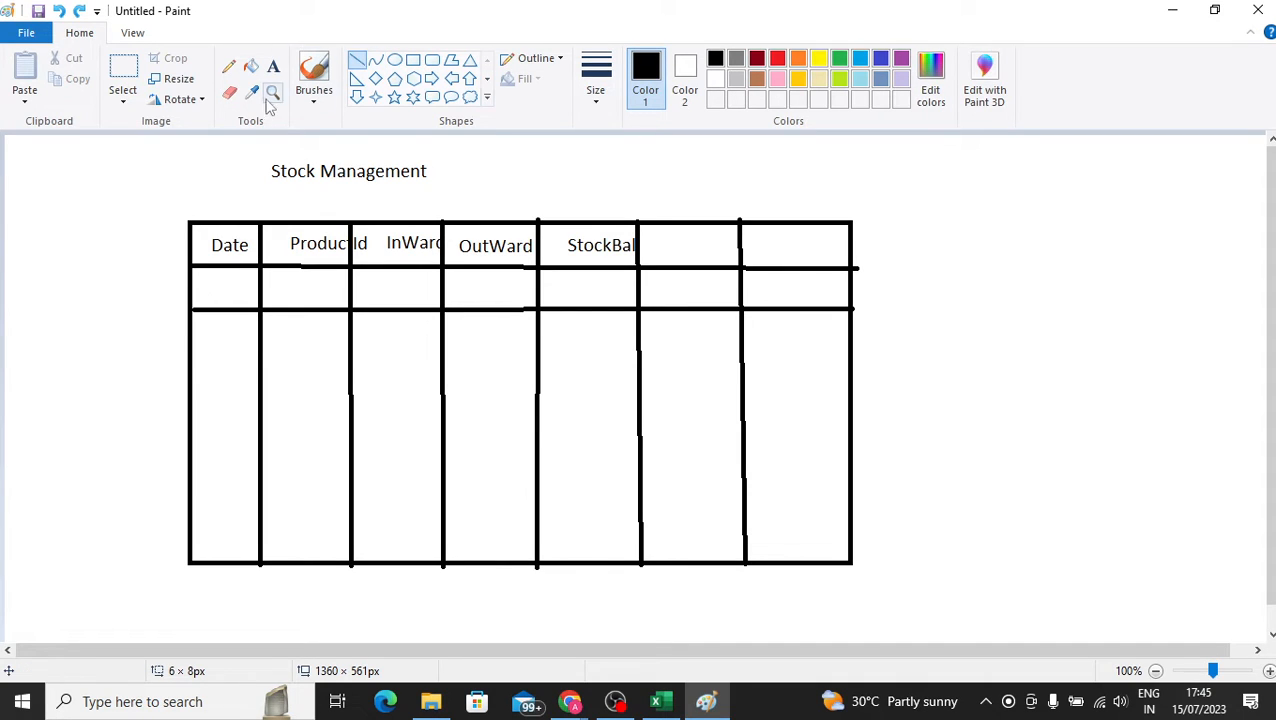
# Add the text "15/07" in the Date cell of the first data row.
pyautogui.click(274, 66)
pyautogui.click(203, 291)
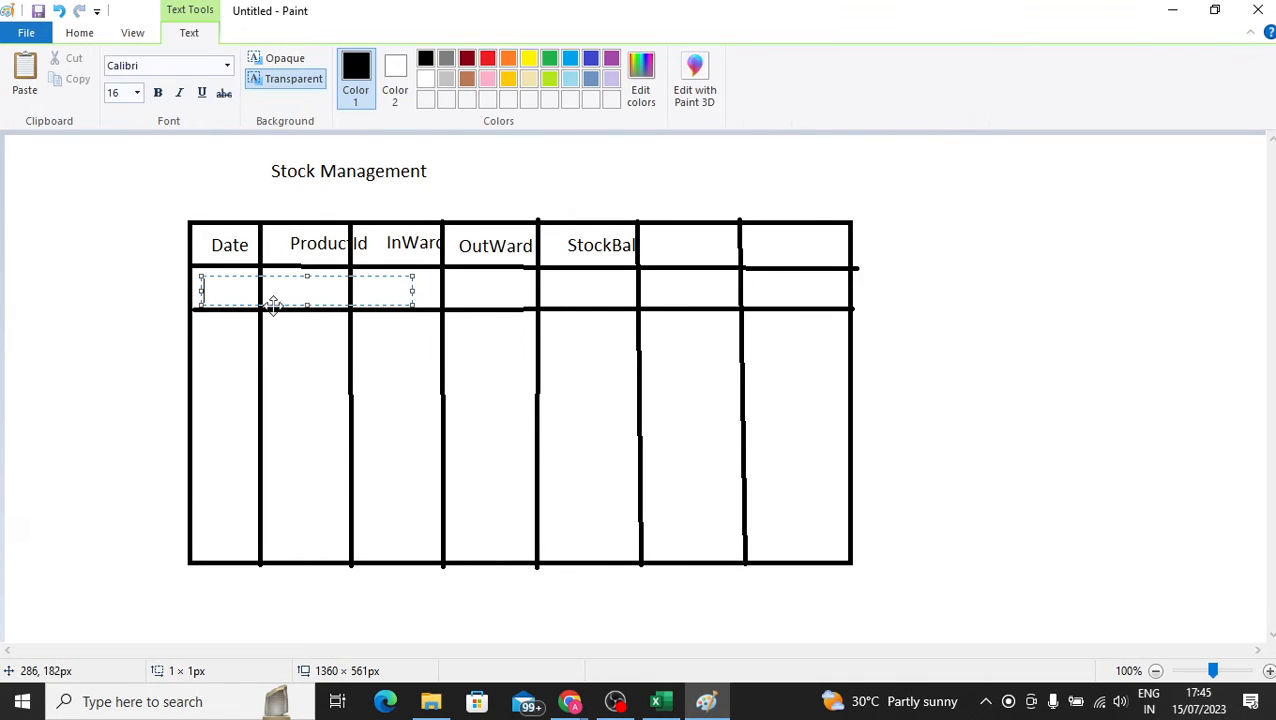
pyautogui.write('15/07')
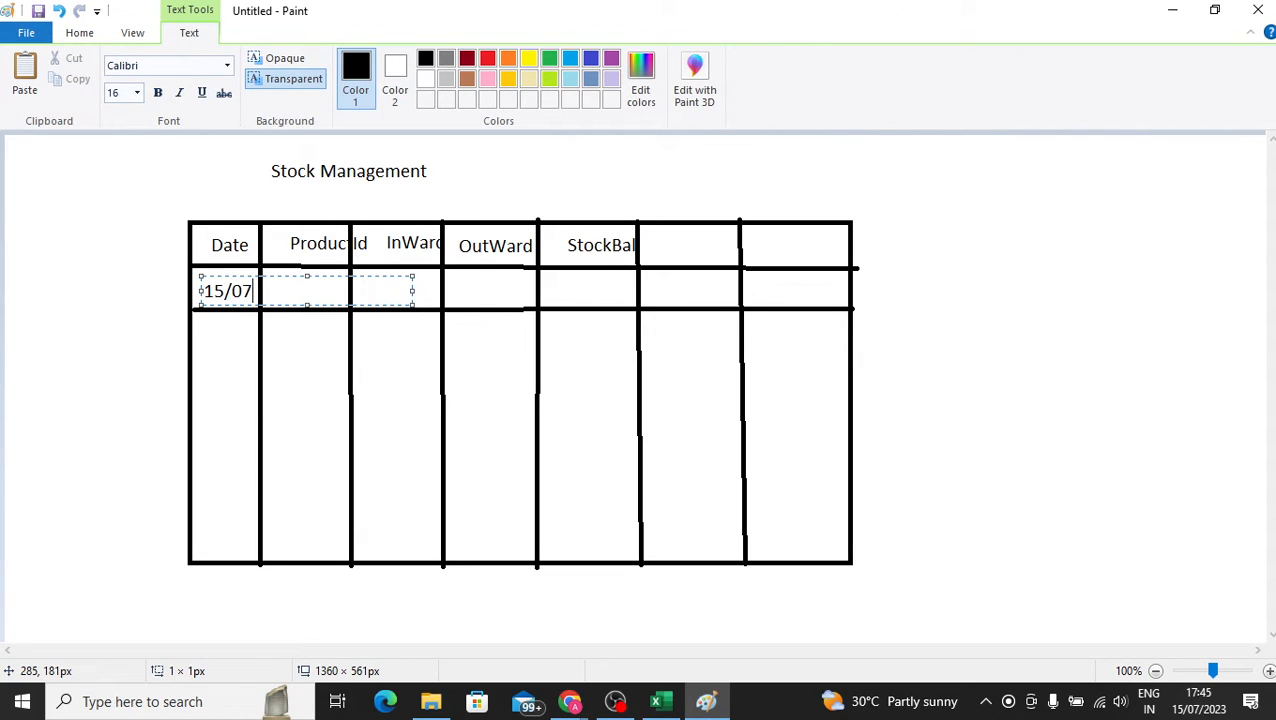
pyautogui.click(100, 360)
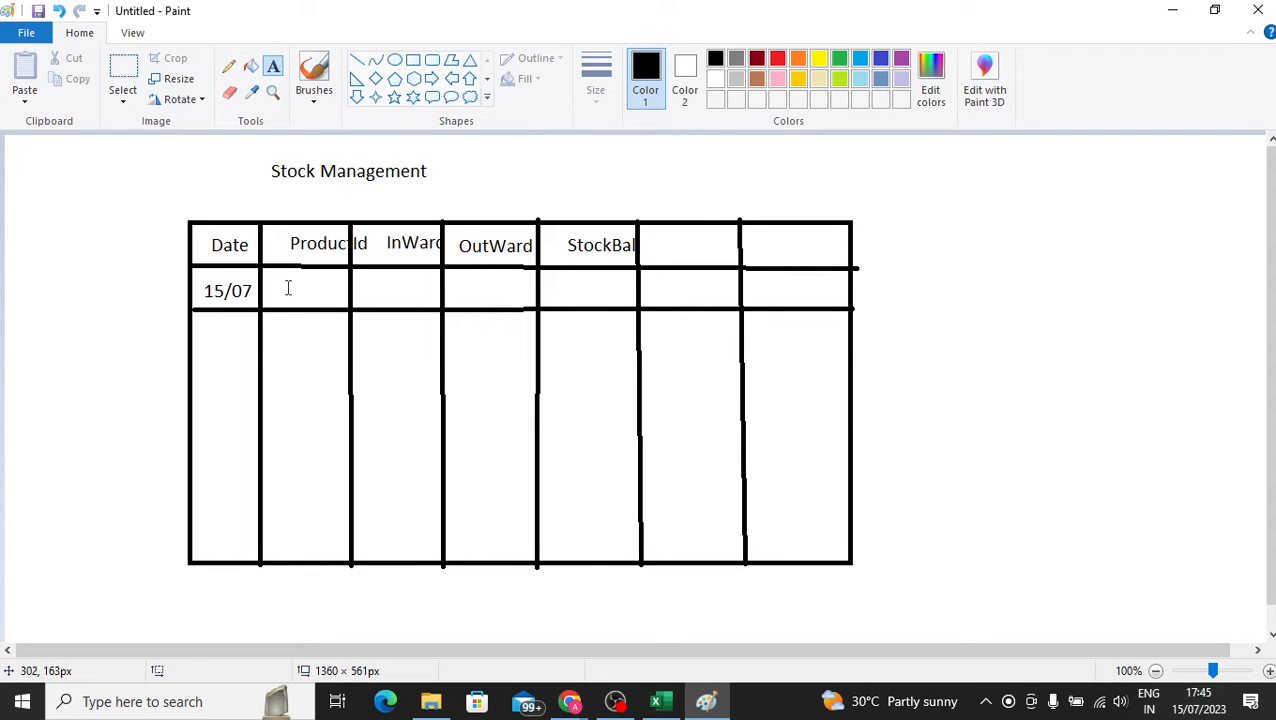
# Look up the mouse's item code on Excel's Item sheet and enter "M001" under ProductId in the Paint table.
pyautogui.click(287, 288)
pyautogui.click(656, 701)
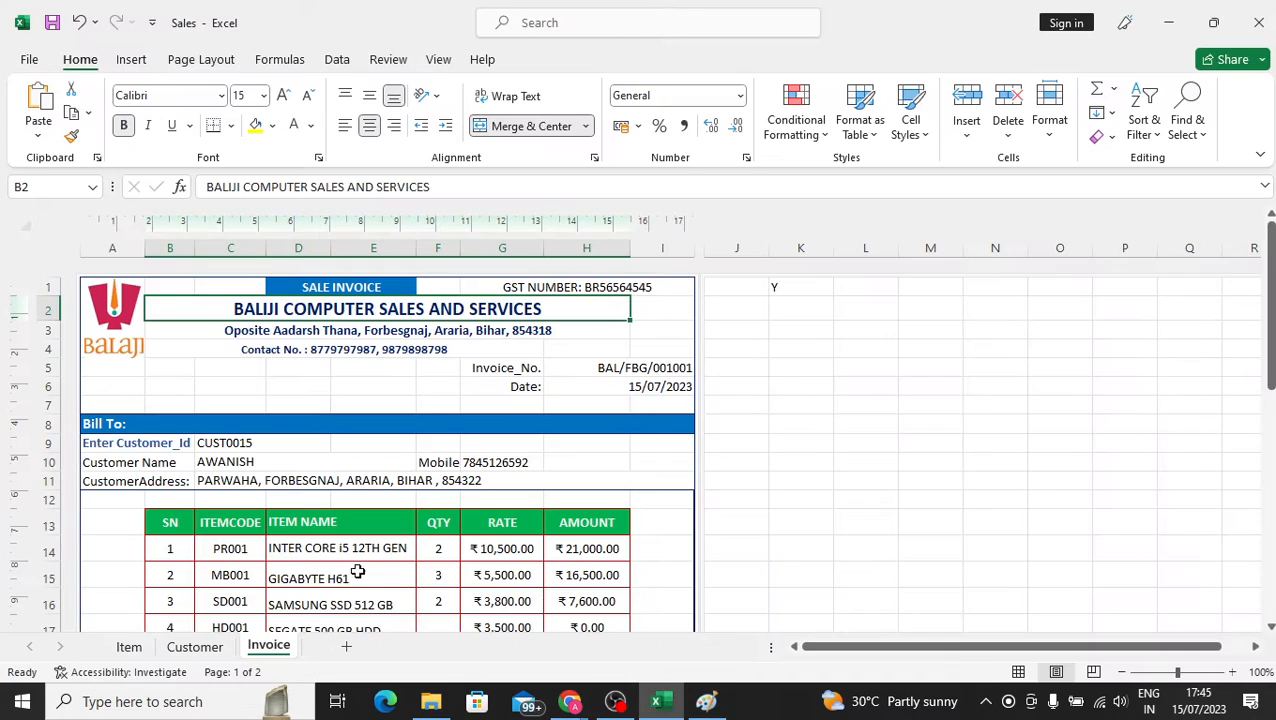
pyautogui.click(129, 647)
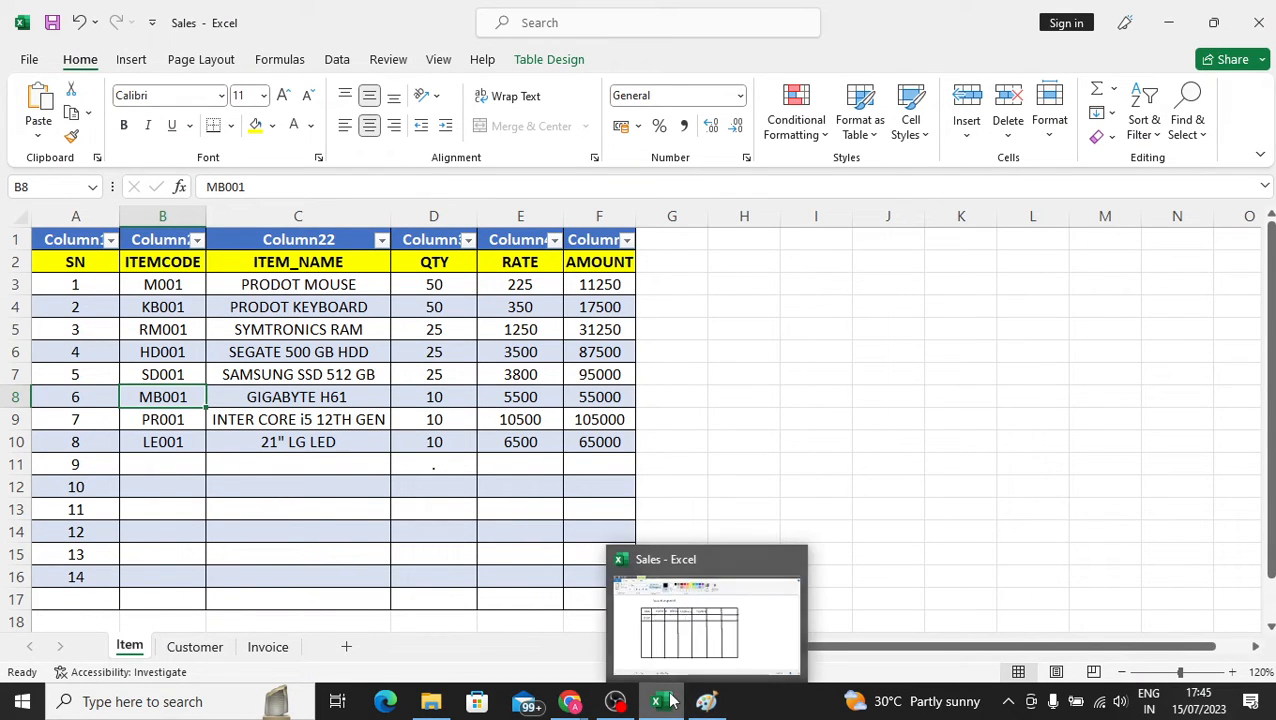
pyautogui.click(706, 701)
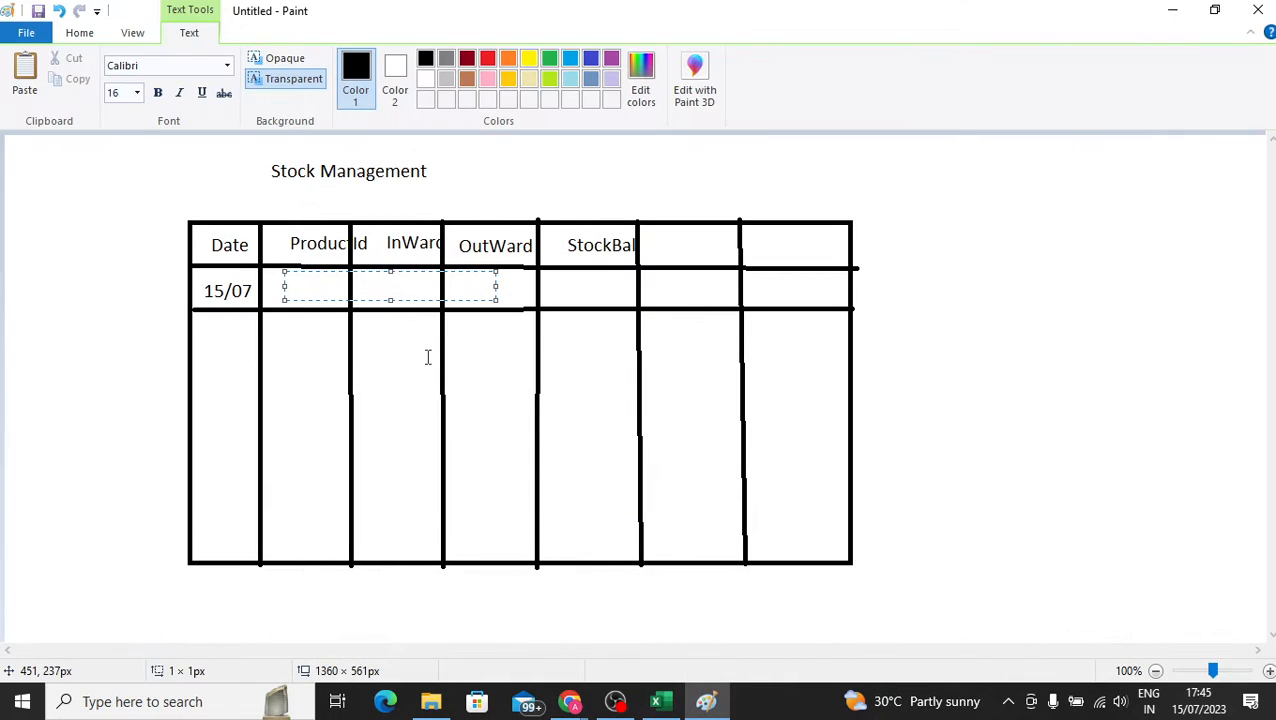
pyautogui.write('M001')
pyautogui.click(440, 366)
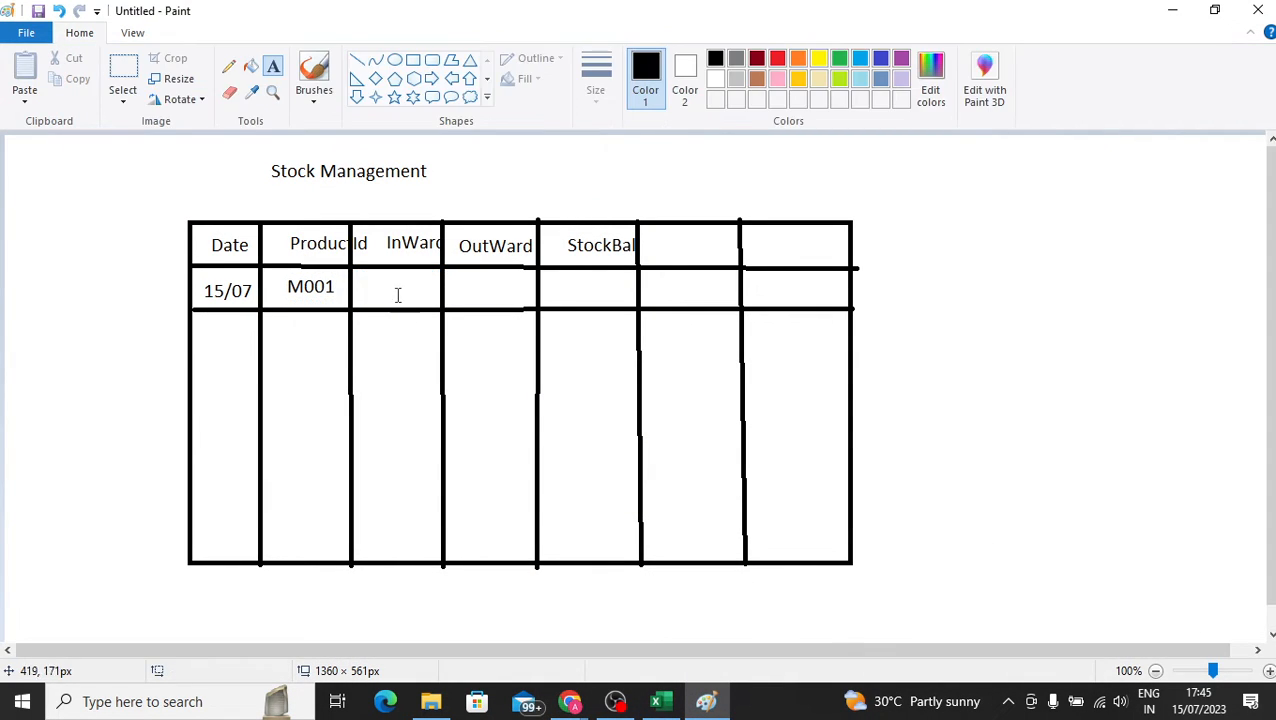
# Complete the M001 row with 50 under InWard, 5 under OutWard and 45 under StockBal.
pyautogui.click(386, 281)
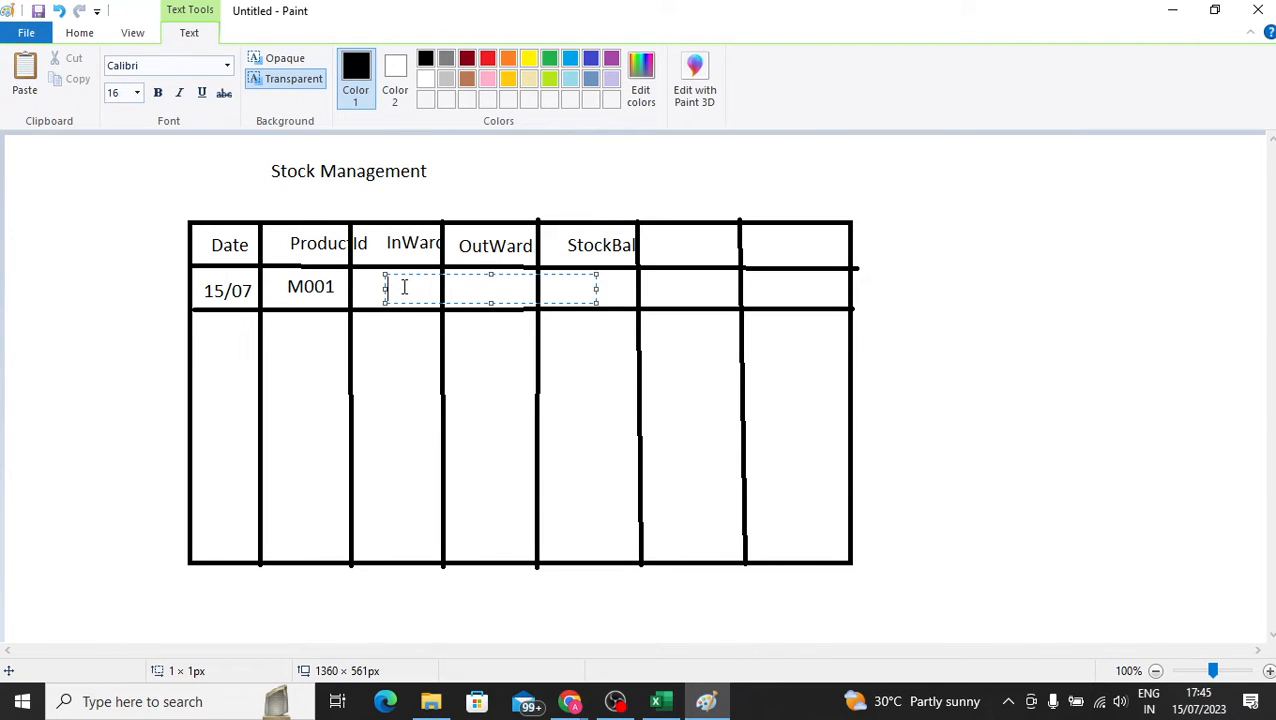
pyautogui.write('50')
pyautogui.click(501, 398)
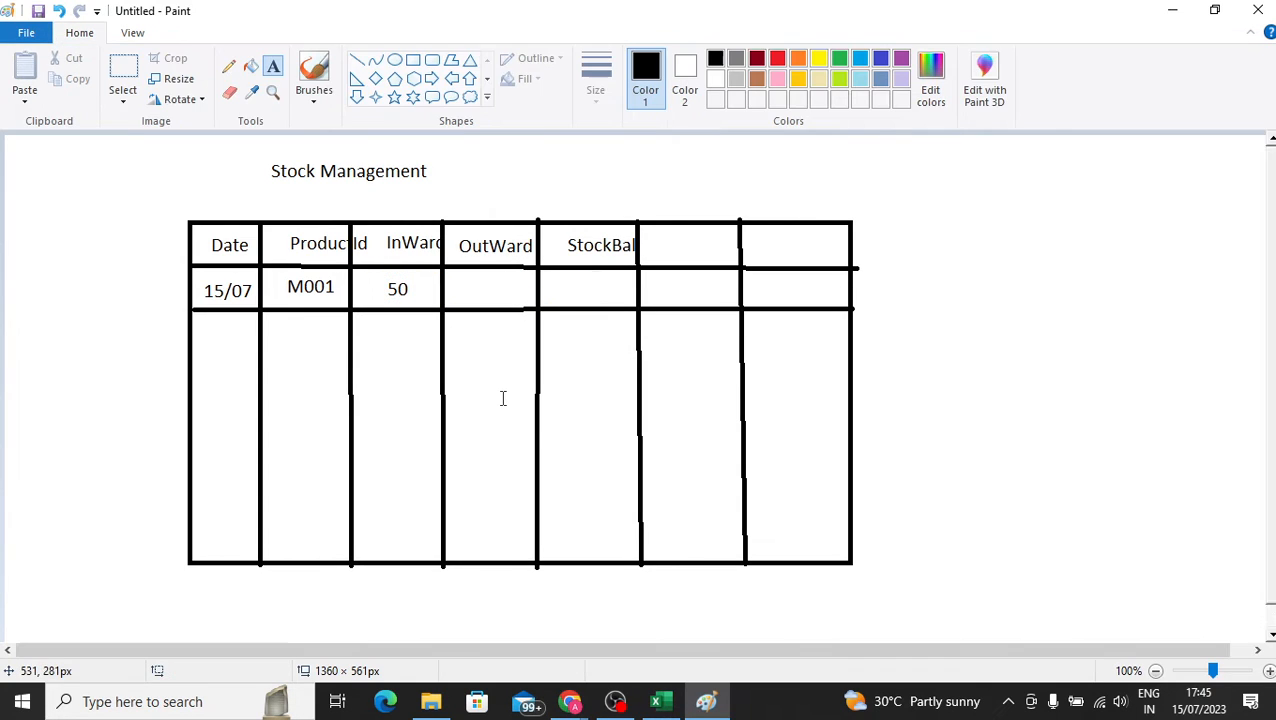
pyautogui.click(469, 289)
pyautogui.write('5')
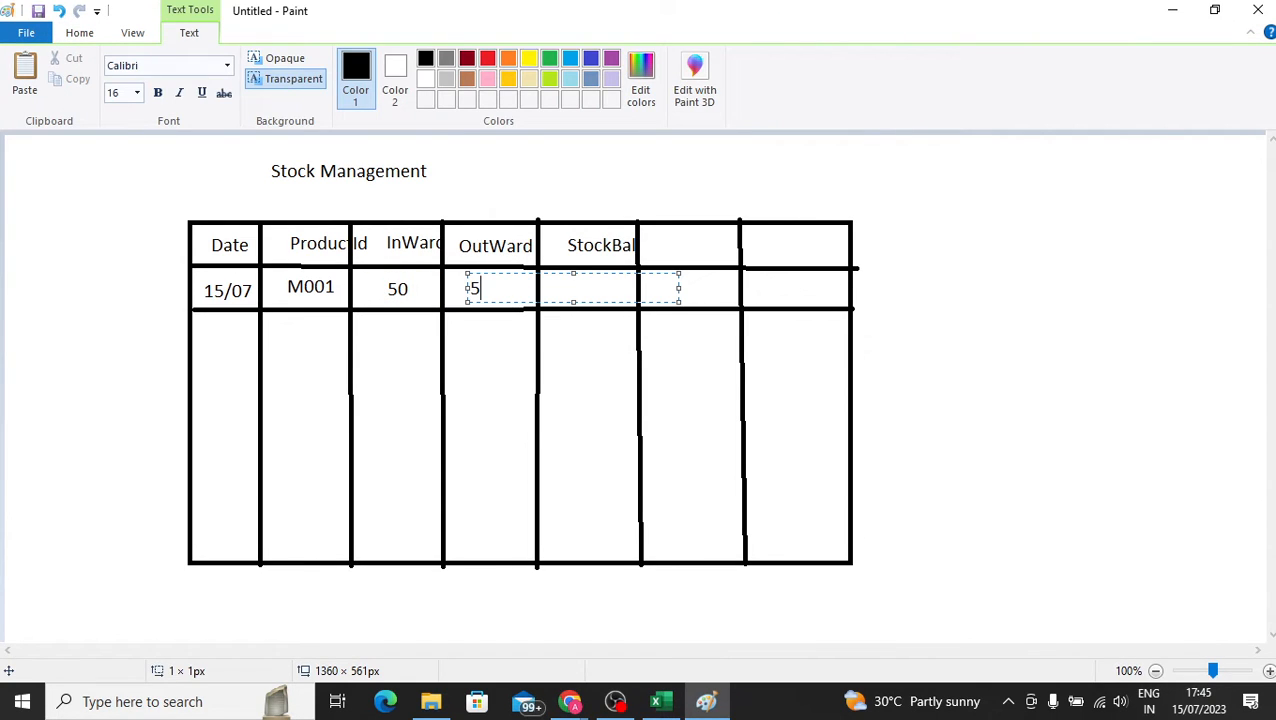
pyautogui.click(587, 290)
pyautogui.click(585, 291)
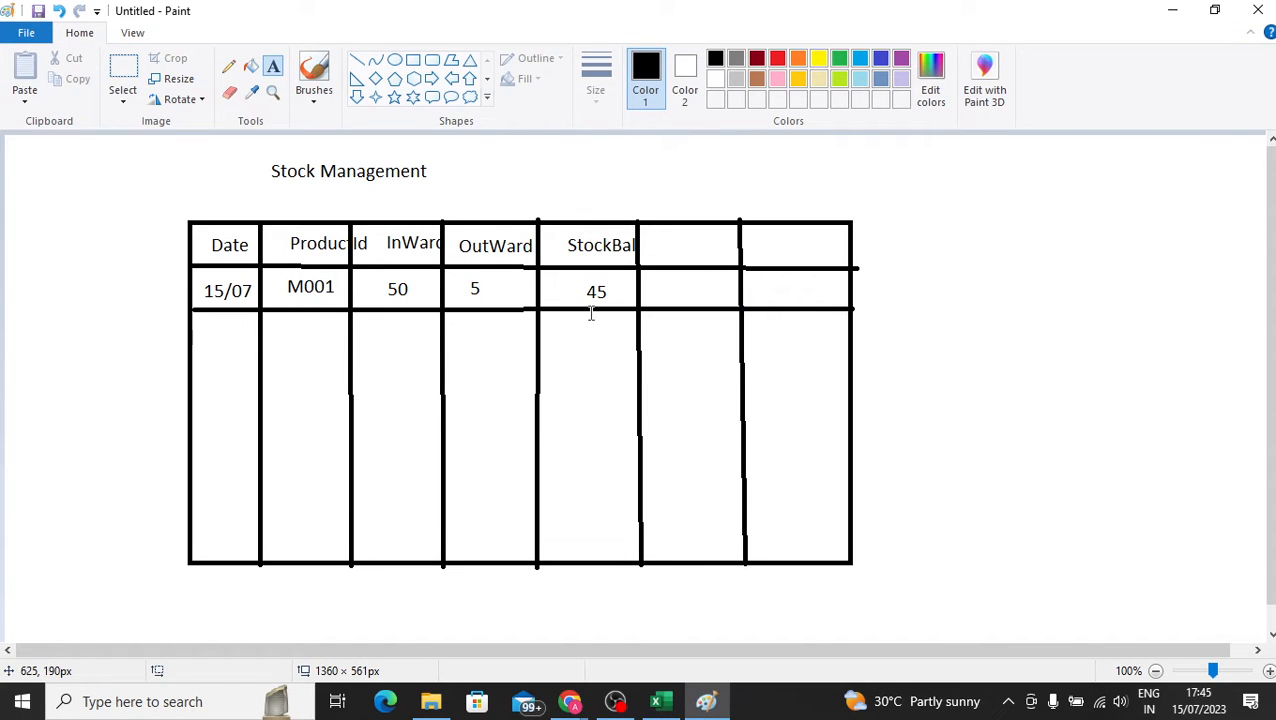
# Switch to Excel and set the first line item's code on the Invoice sheet to M001.
pyautogui.click(669, 704)
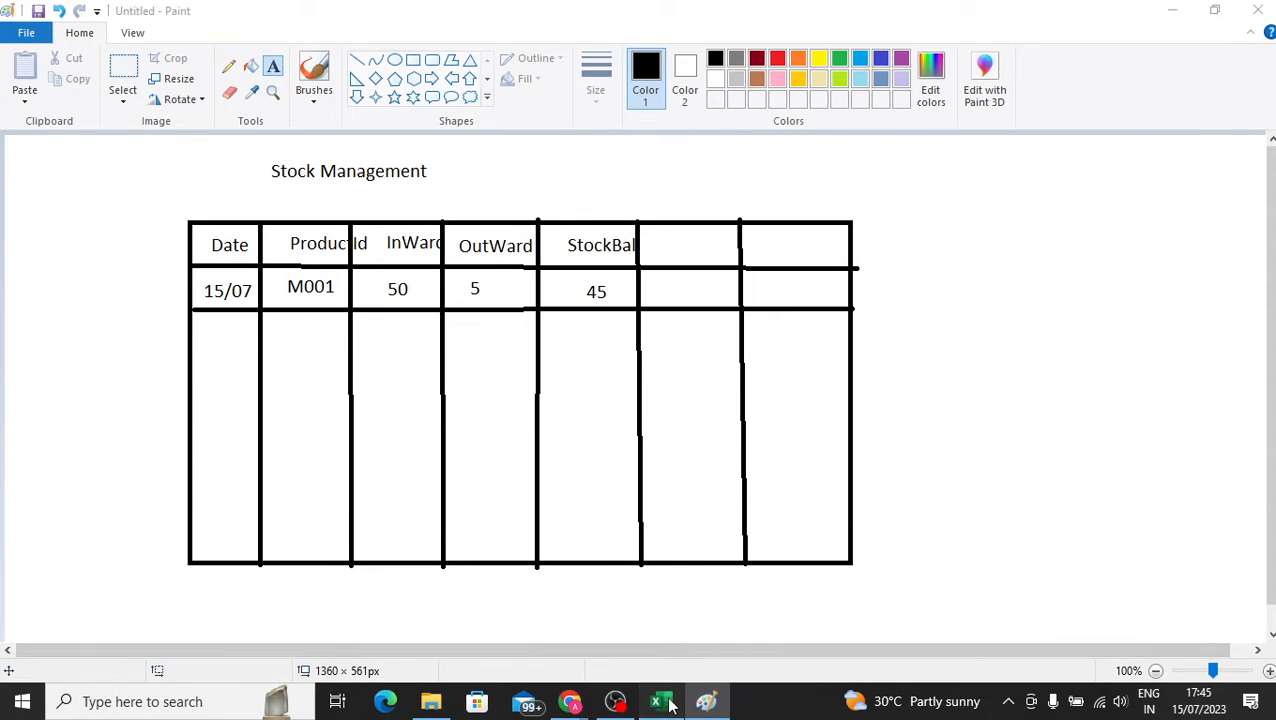
pyautogui.click(490, 322)
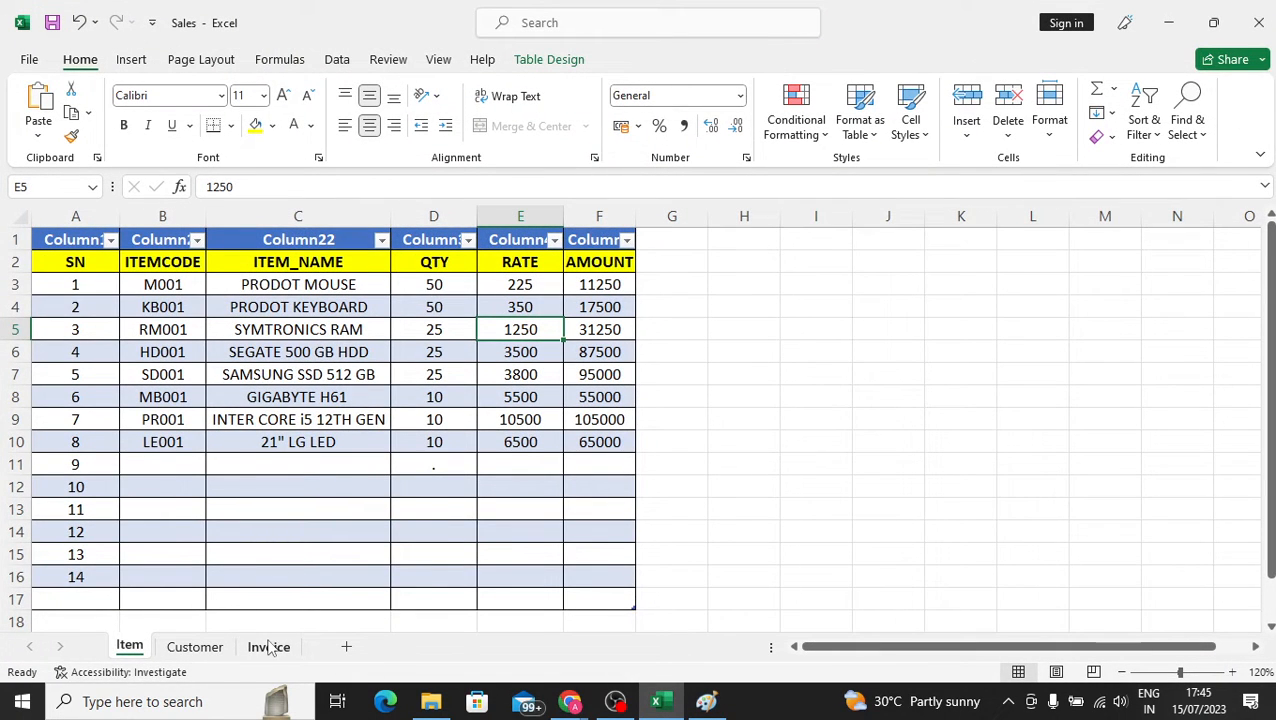
pyautogui.click(270, 647)
pyautogui.click(258, 546)
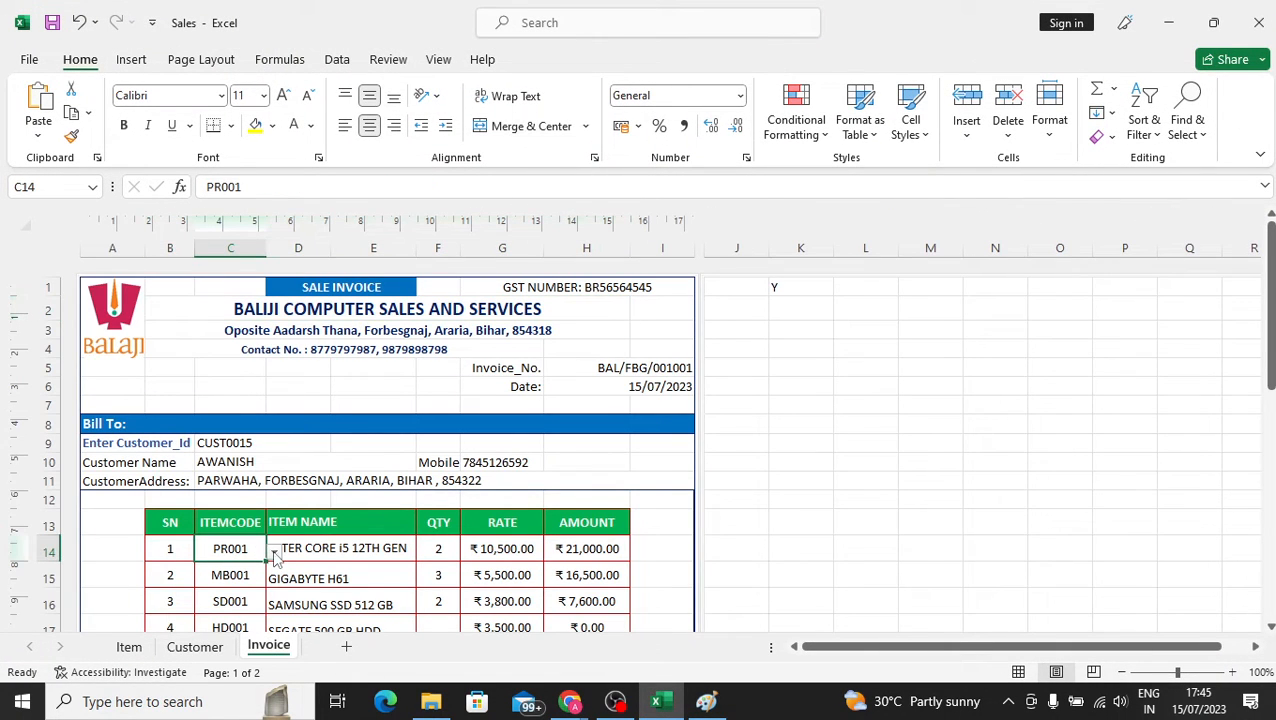
pyautogui.click(274, 551)
pyautogui.scroll(4, 273, 578)
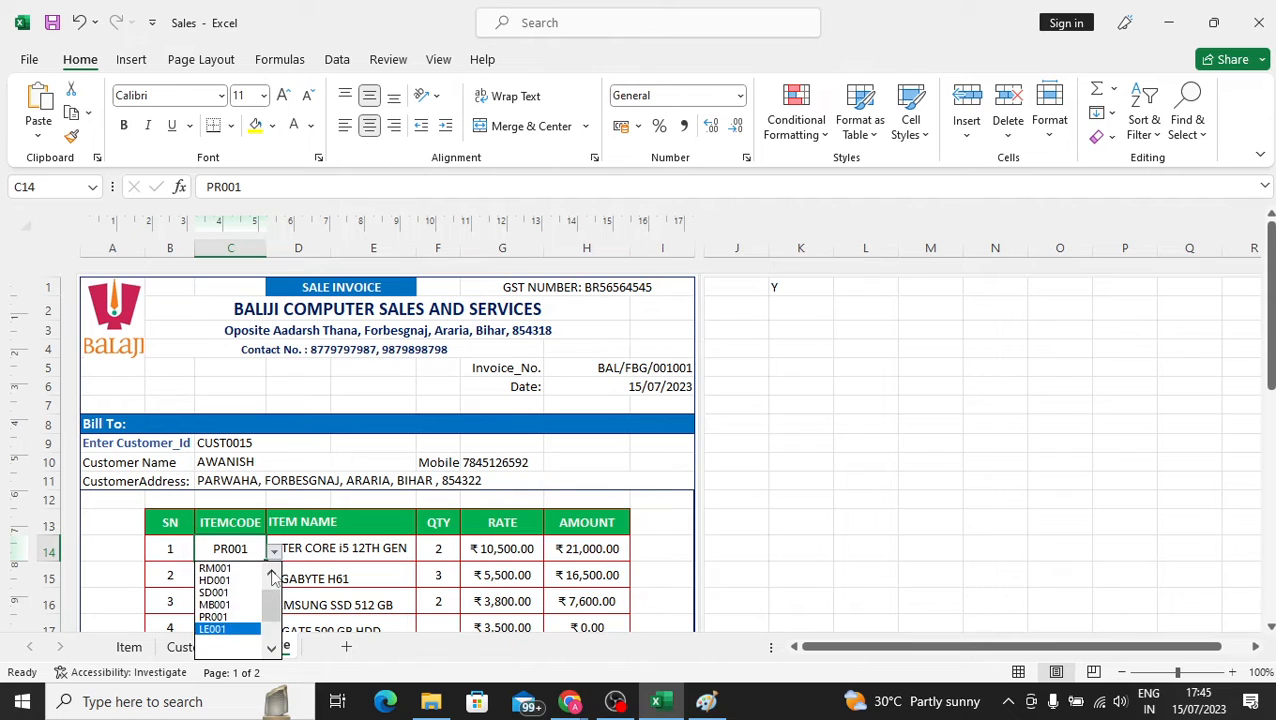
pyautogui.scroll(2, 273, 578)
pyautogui.click(220, 568)
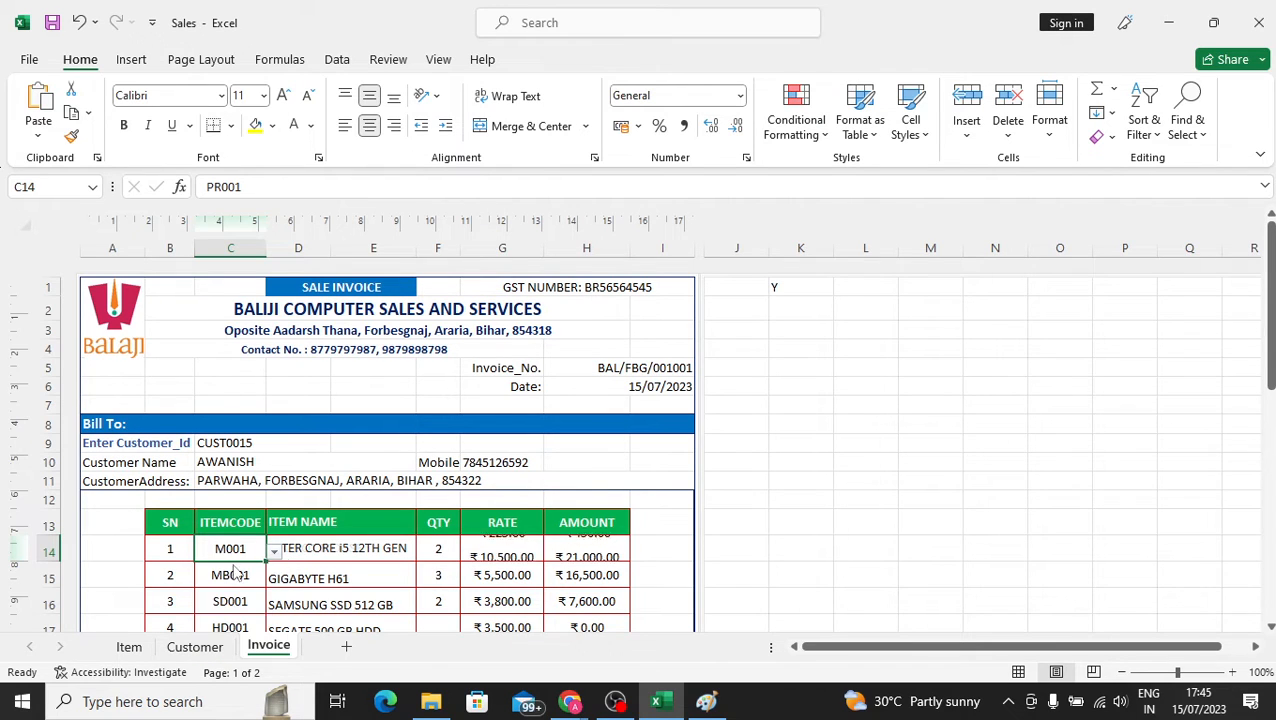
# Set the quantity of the first invoice item, PRODOT MOUSE, to 46.
pyautogui.click(441, 546)
pyautogui.write('14')
pyautogui.press('BackSpace')
pyautogui.press('BackSpace')
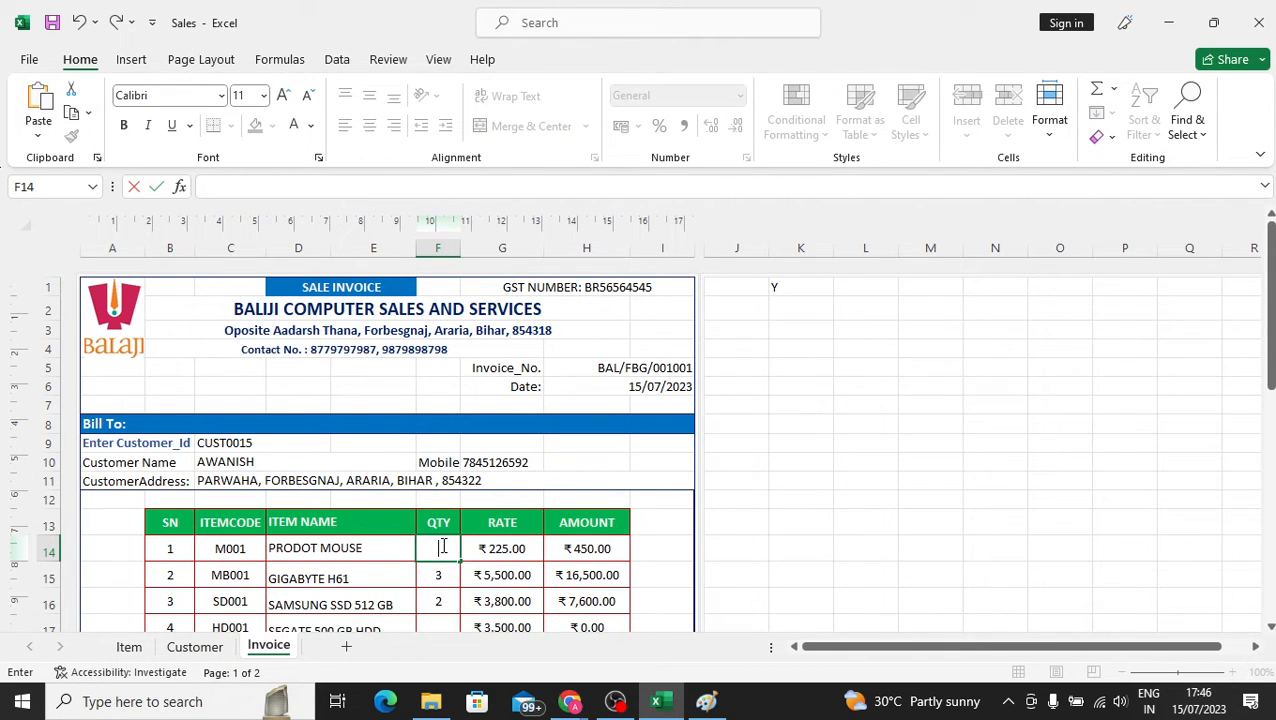
pyautogui.press('Return')
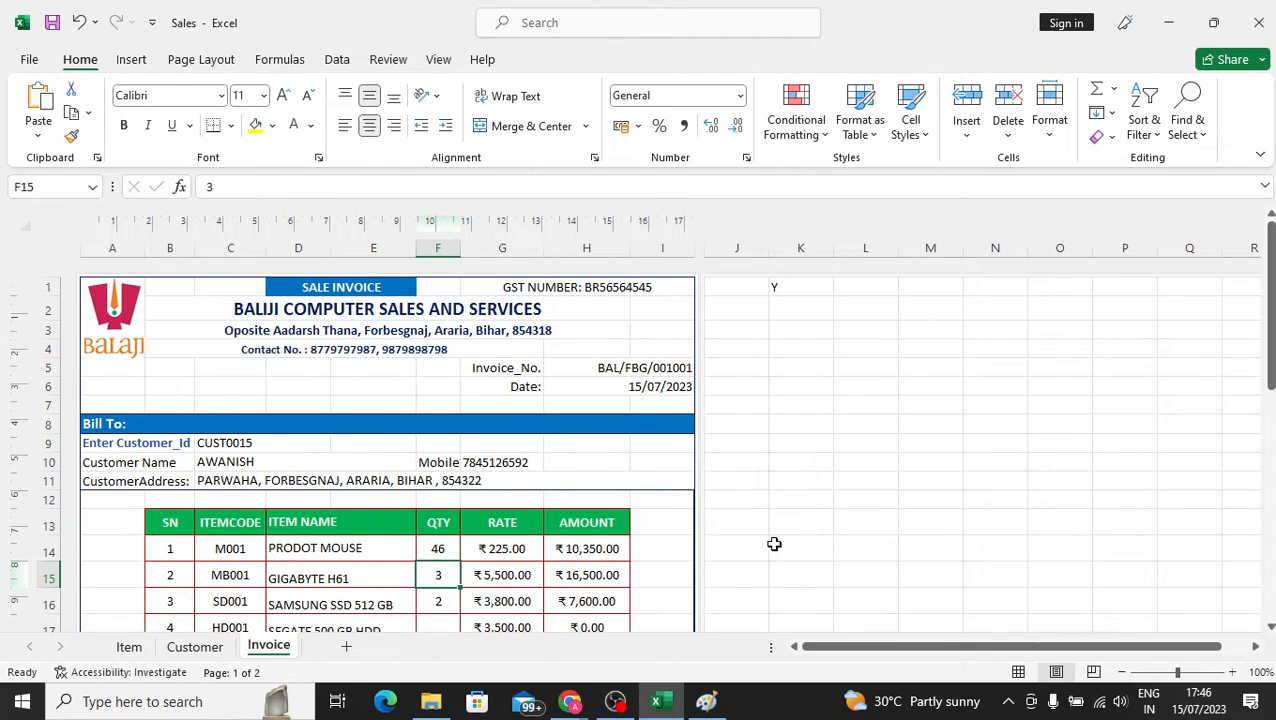
pyautogui.click(457, 548)
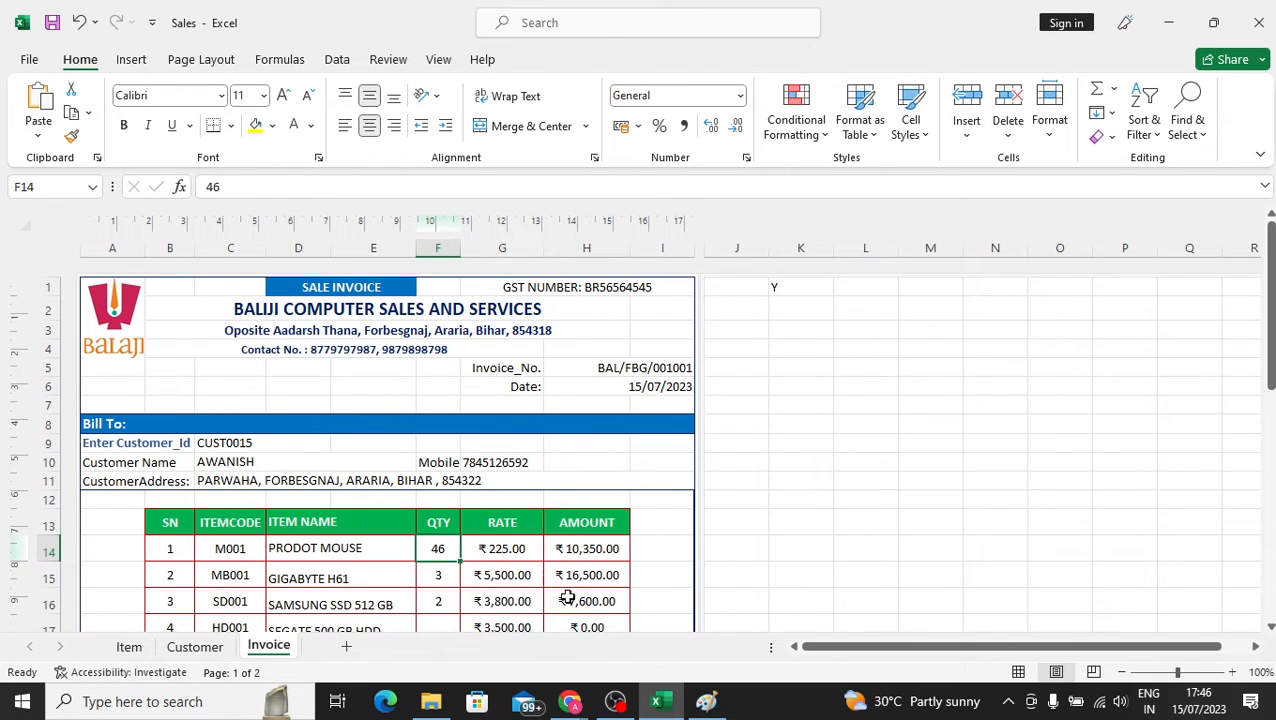
# Check the Paint stock table, then switch to Excel and review the Invoice, Item and Customer sheets.
pyautogui.click(706, 701)
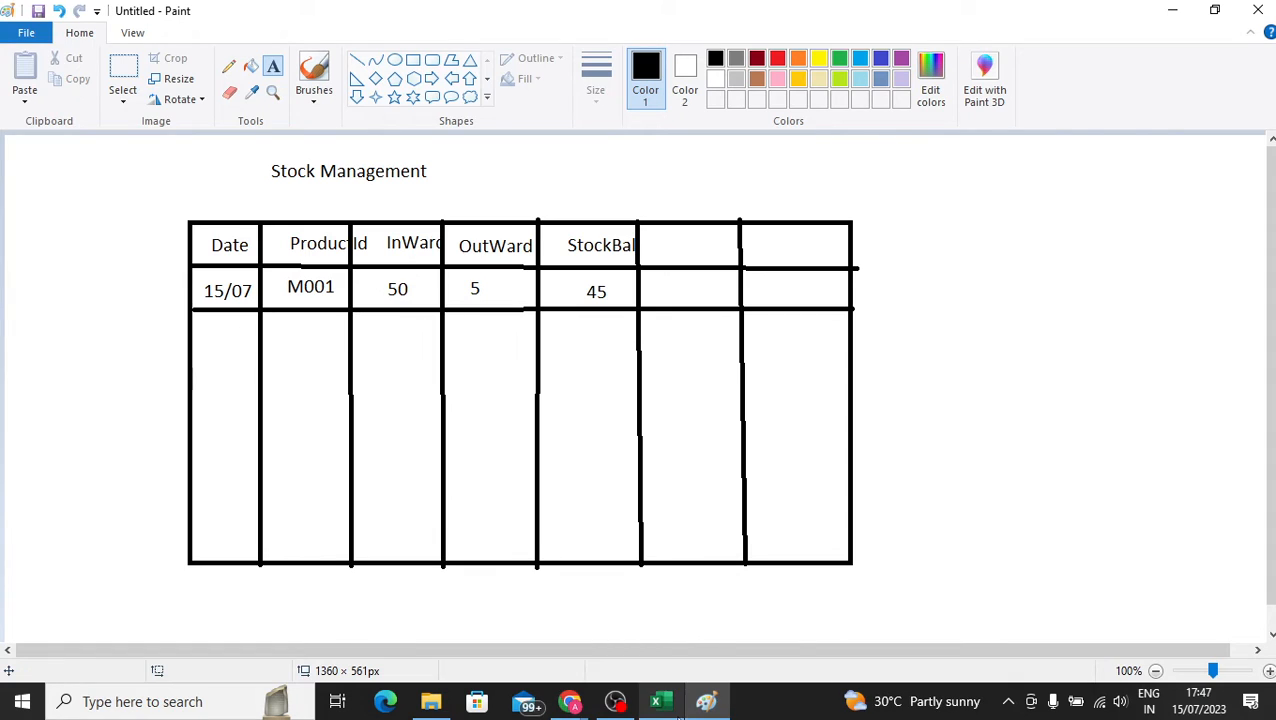
pyautogui.click(656, 701)
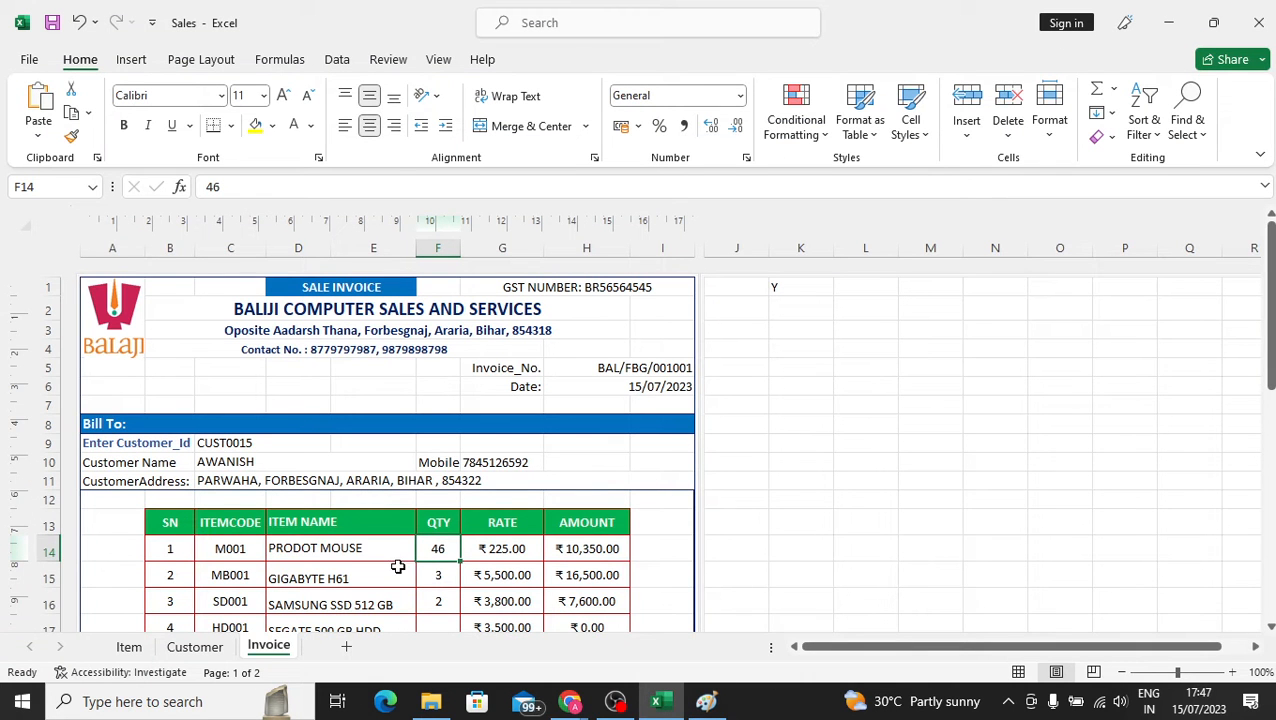
pyautogui.scroll(-8, 474, 487)
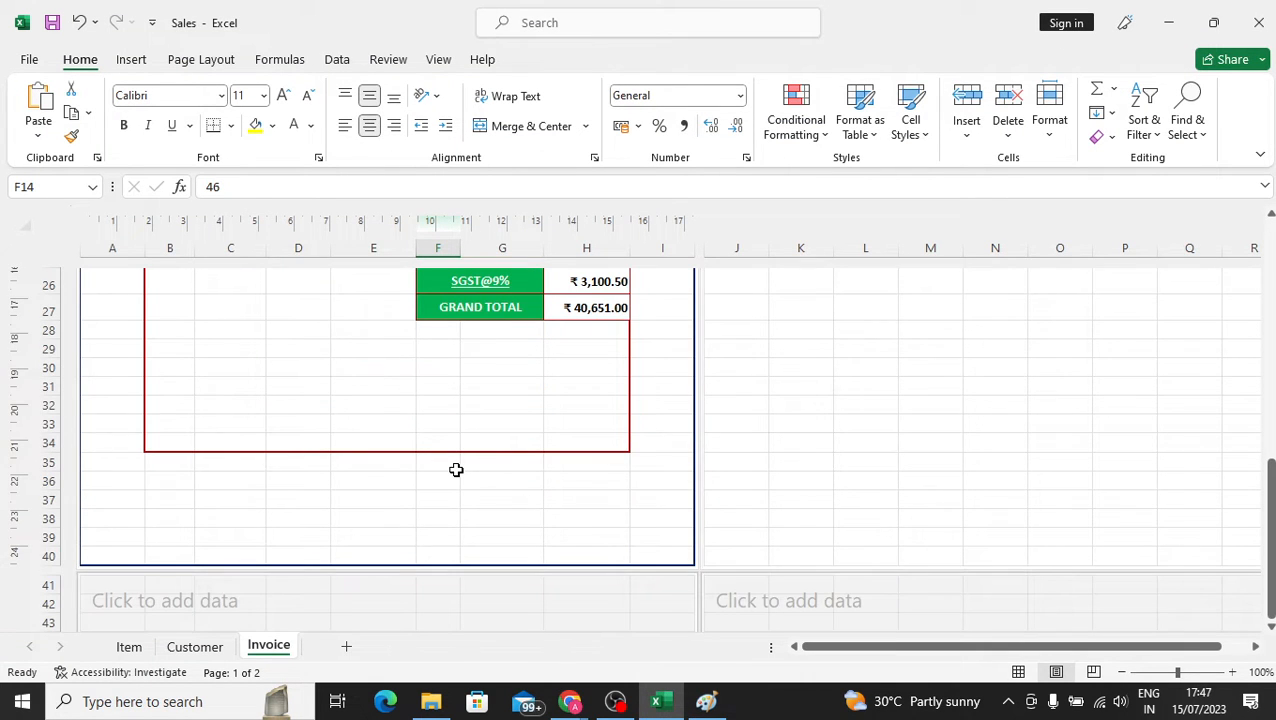
pyautogui.click(124, 648)
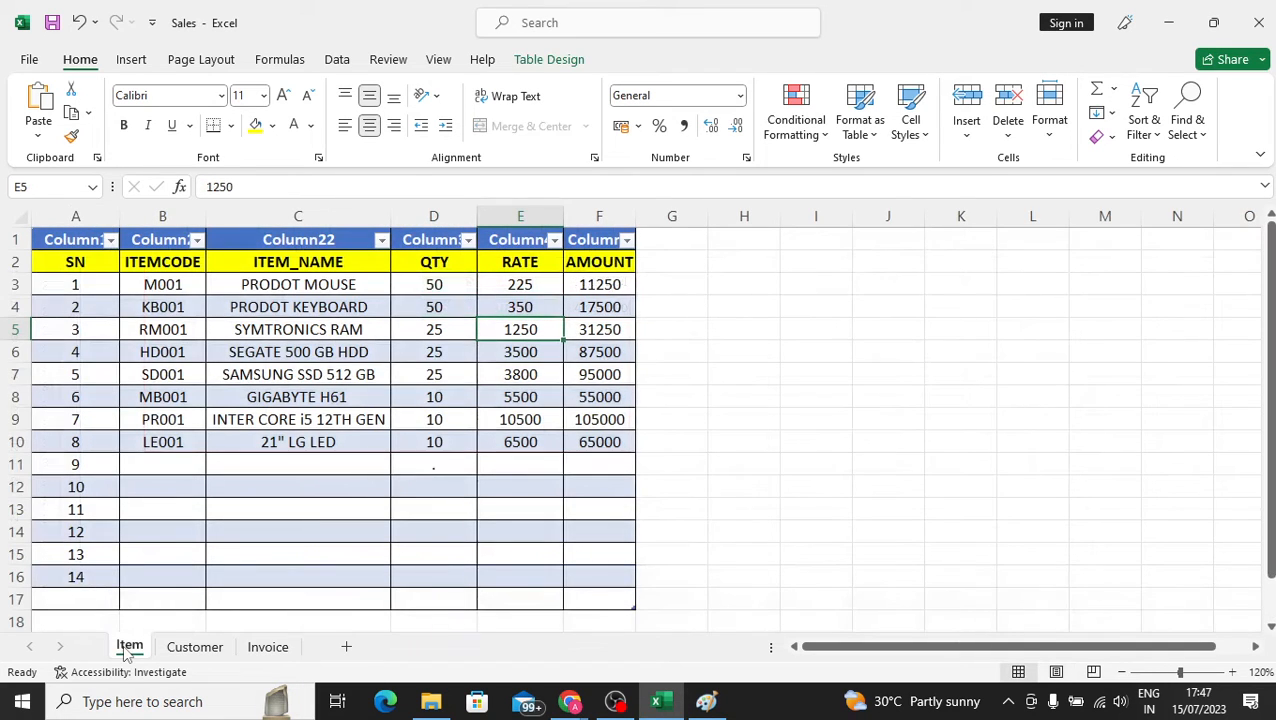
pyautogui.click(179, 650)
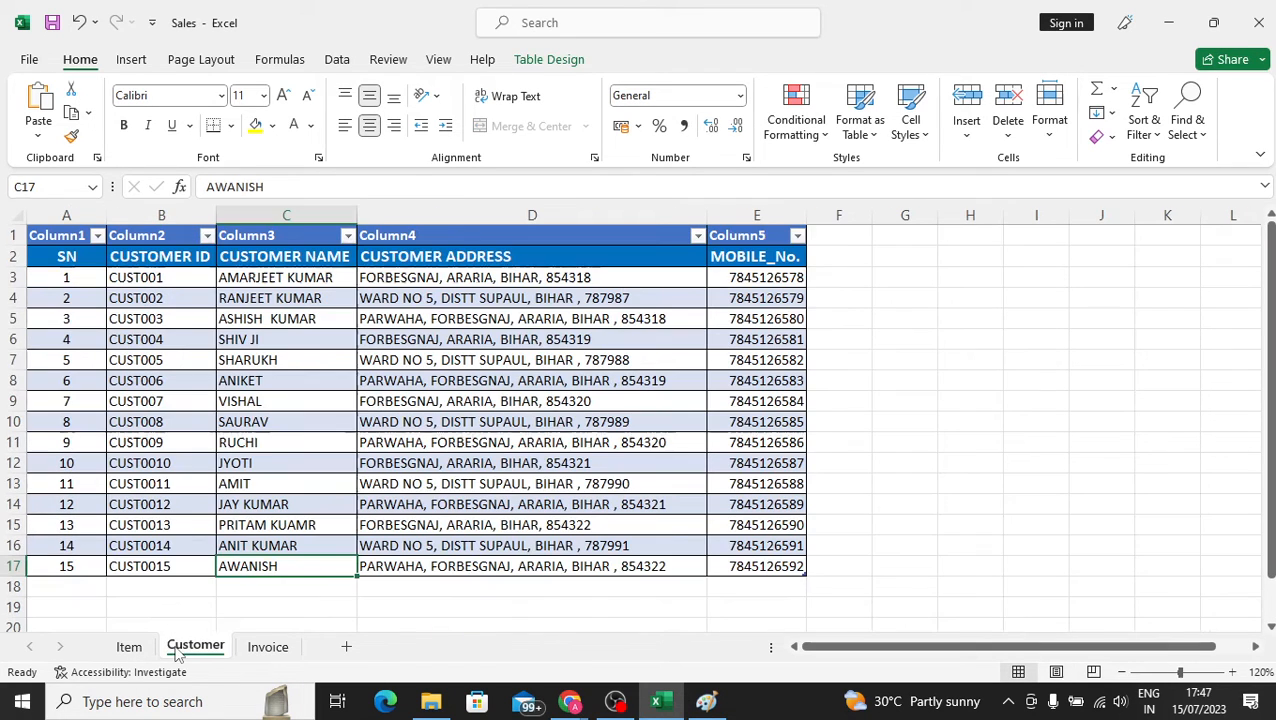
pyautogui.click(268, 647)
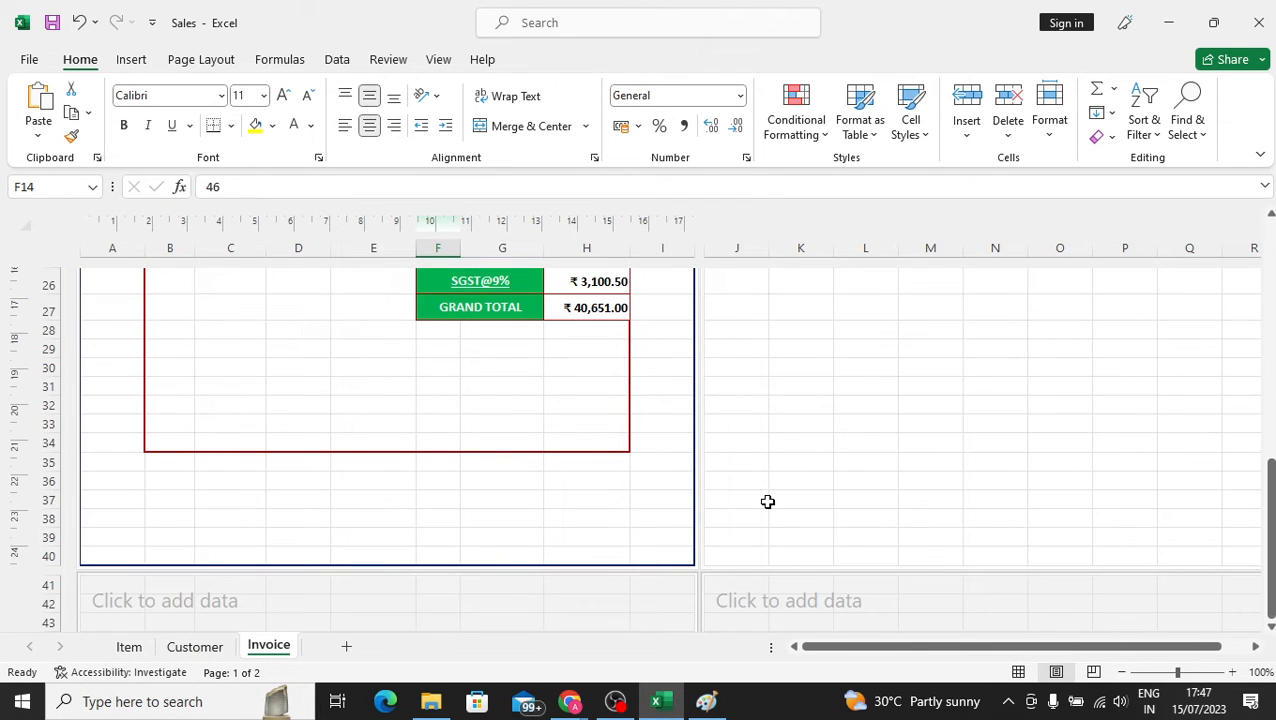
pyautogui.scroll(2, 703, 418)
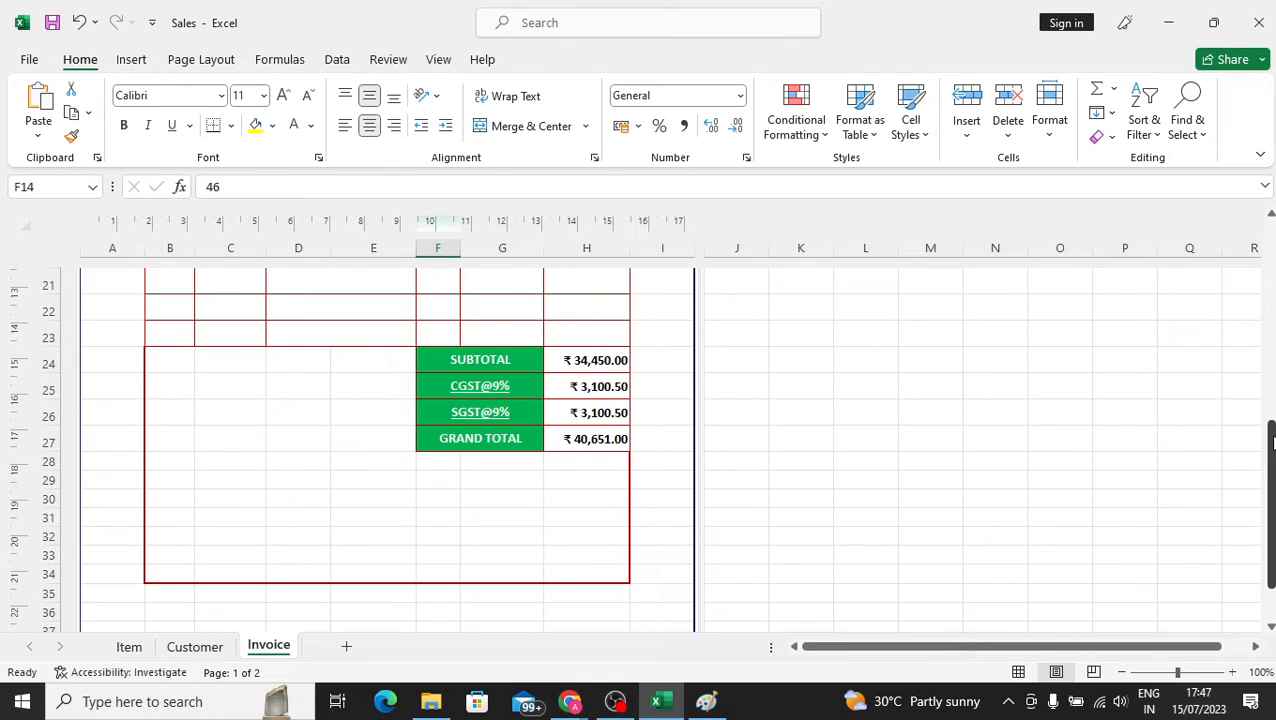
pyautogui.moveTo(1270, 438); pyautogui.dragTo(1270, 272)
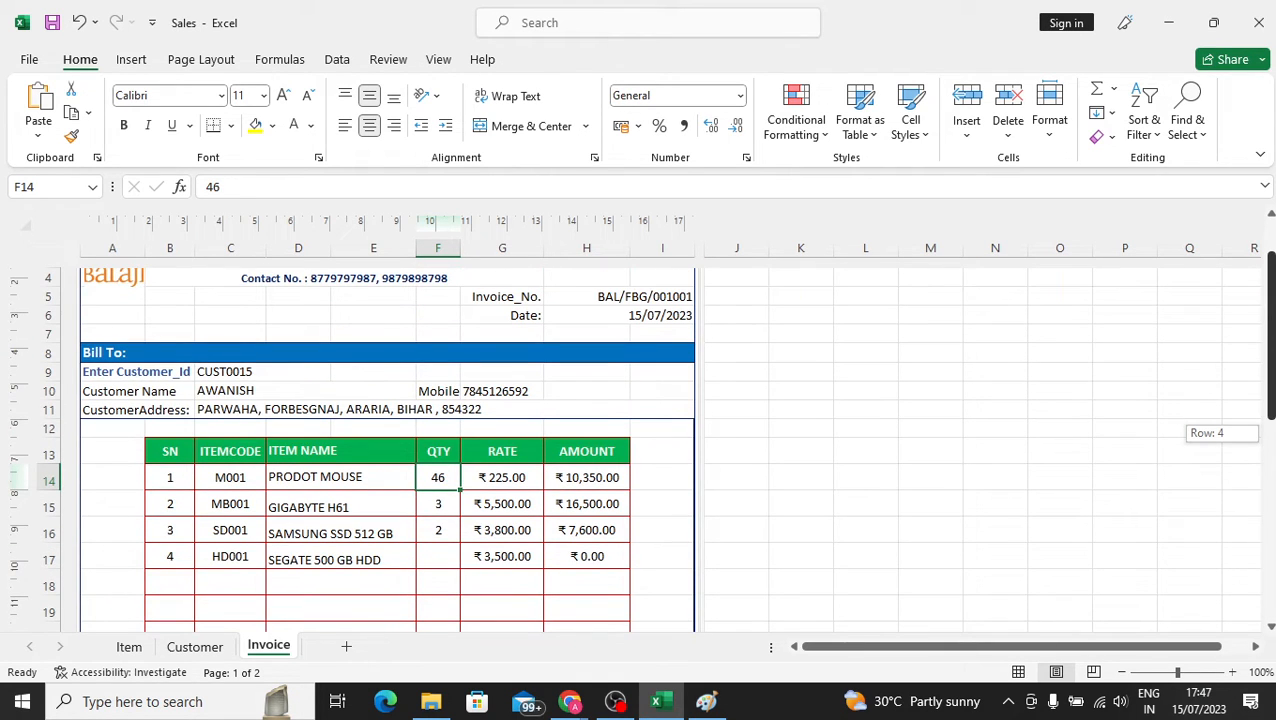
pyautogui.click(346, 646)
pyautogui.rightClick(340, 650)
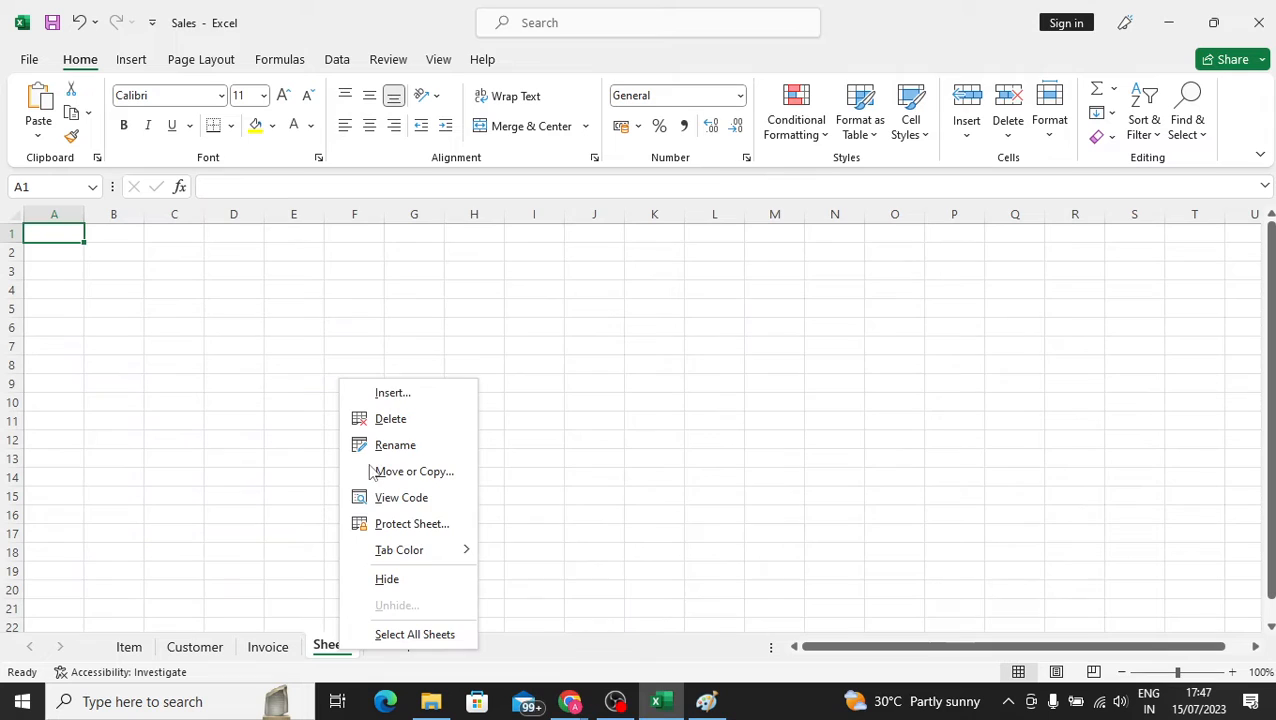
pyautogui.click(405, 419)
# Add a new worksheet after the Invoice sheet and rename it Stock.
pyautogui.click(346, 646)
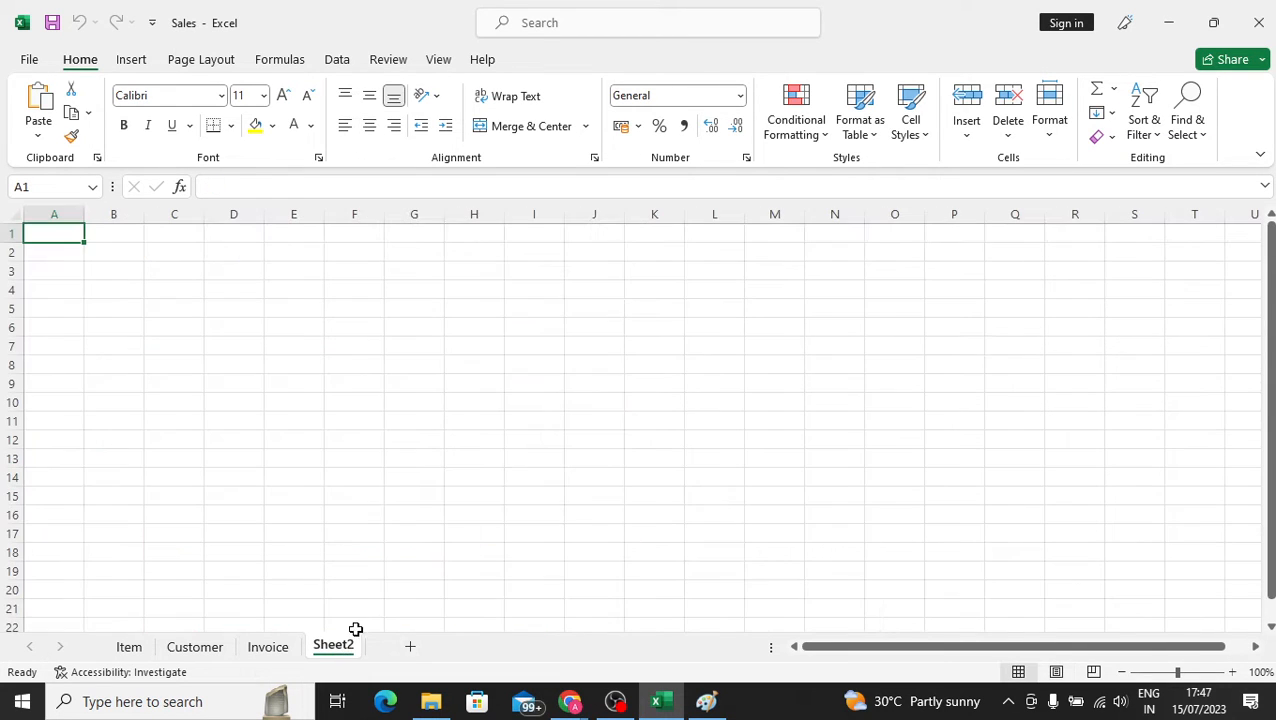
pyautogui.rightClick(340, 648)
pyautogui.click(385, 438)
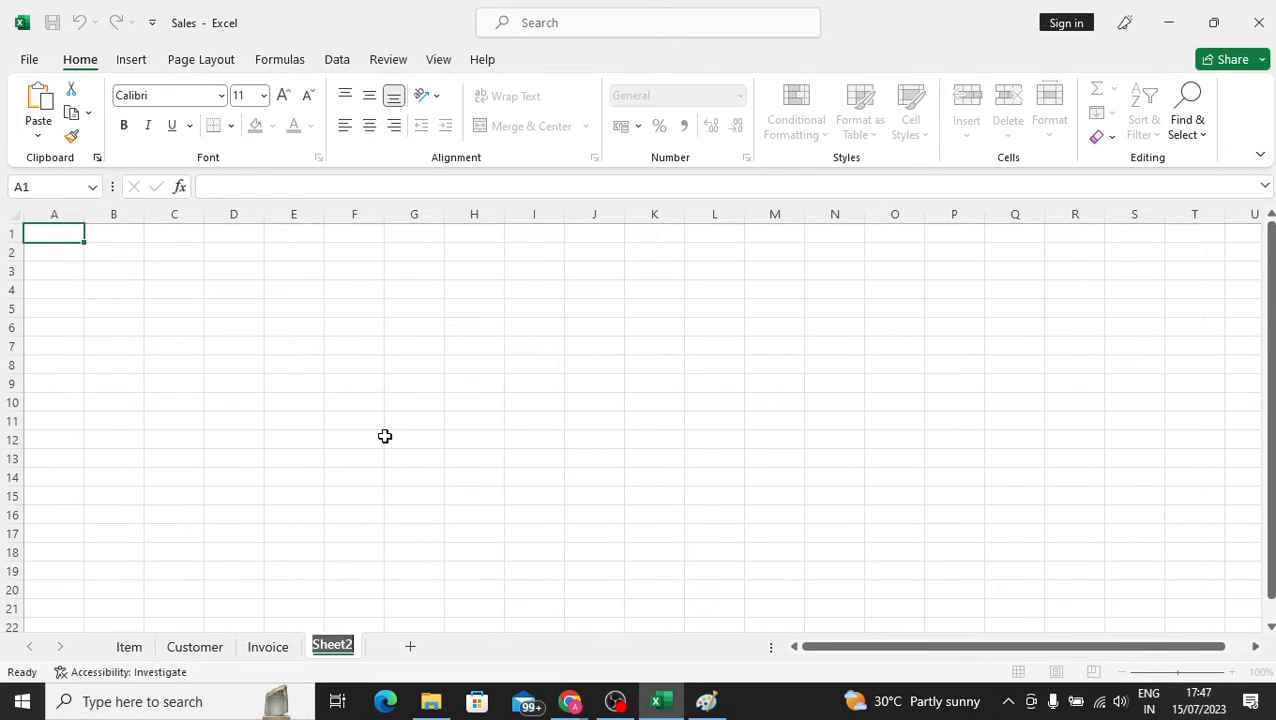
pyautogui.write('sOC')
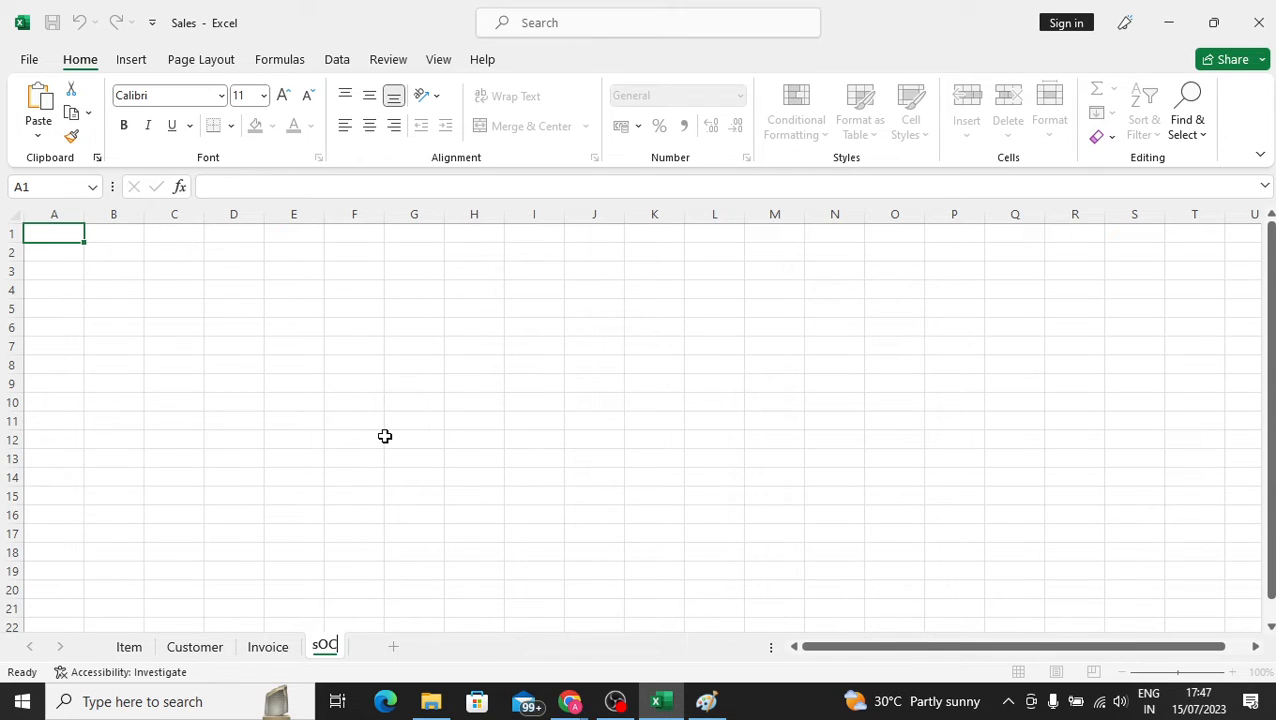
pyautogui.press('BackSpace')
pyautogui.press('BackSpace')
pyautogui.press('BackSpace')
pyautogui.write('Stock')
pyautogui.click(227, 325)
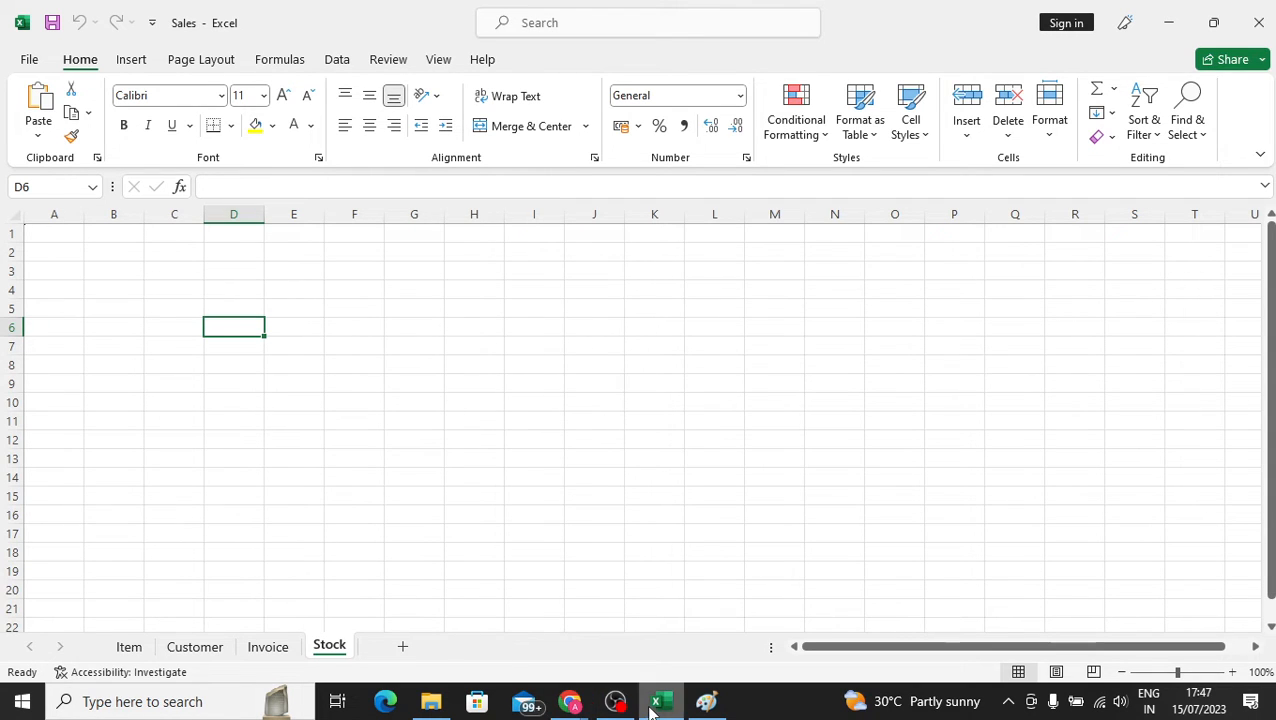
# Check the stock table sketch in Paint, then return to Excel and examine the item quantities on the Invoice sheet.
pyautogui.click(706, 701)
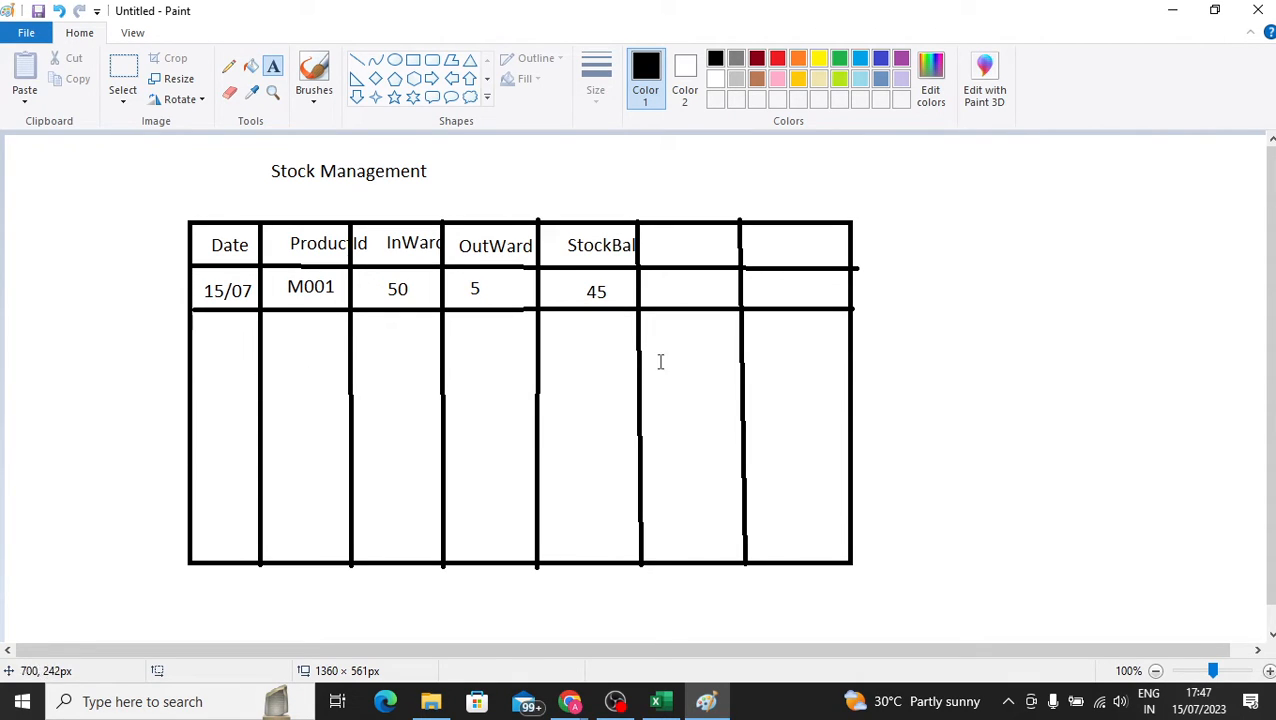
pyautogui.click(657, 701)
pyautogui.click(268, 646)
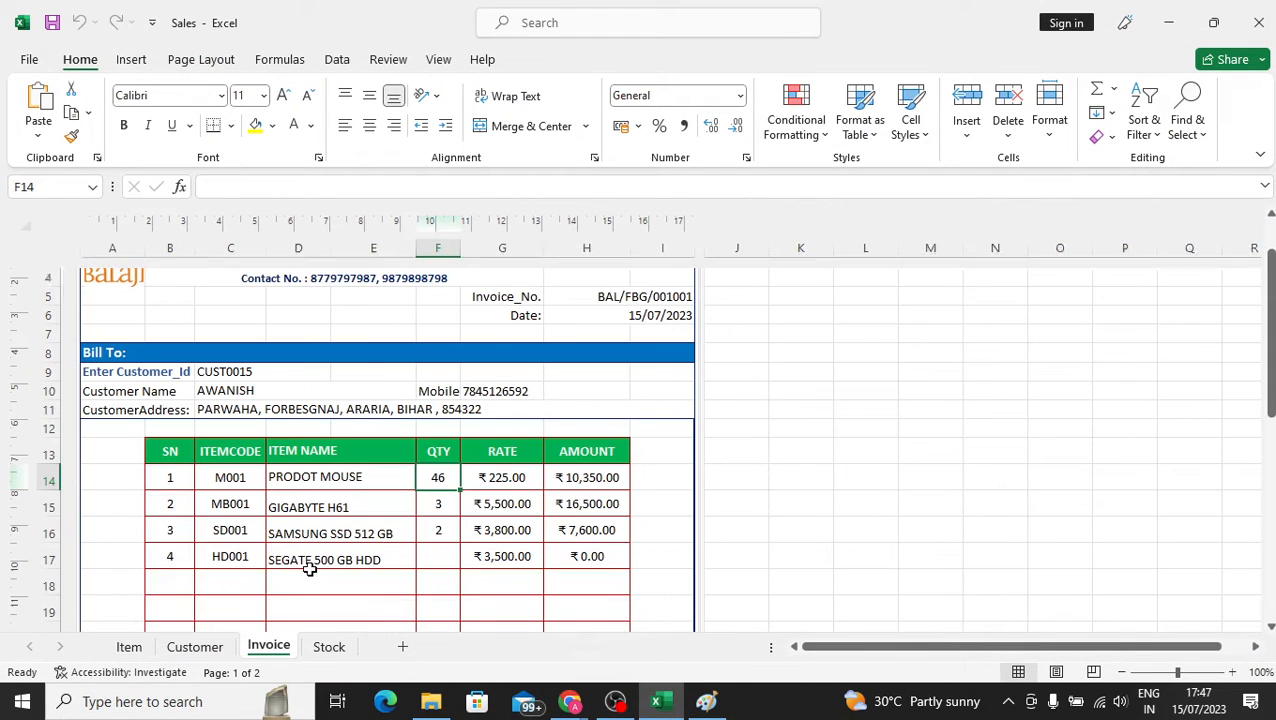
pyautogui.click(452, 503)
pyautogui.click(447, 474)
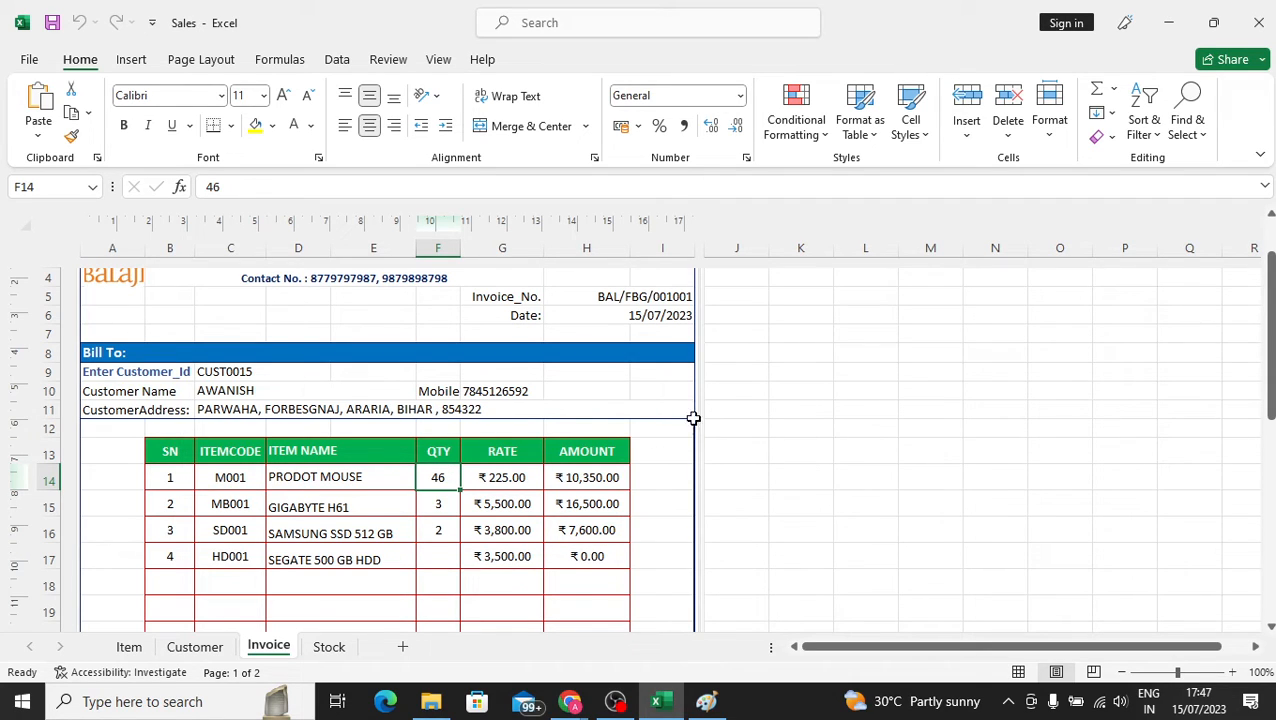
# Re-enter 46 as the quantity of the PRODOT MOUSE line on the invoice.
pyautogui.click(464, 514)
pyautogui.click(440, 480)
pyautogui.write('46')
pyautogui.press('Return')
pyautogui.click(440, 480)
pyautogui.click(860, 392)
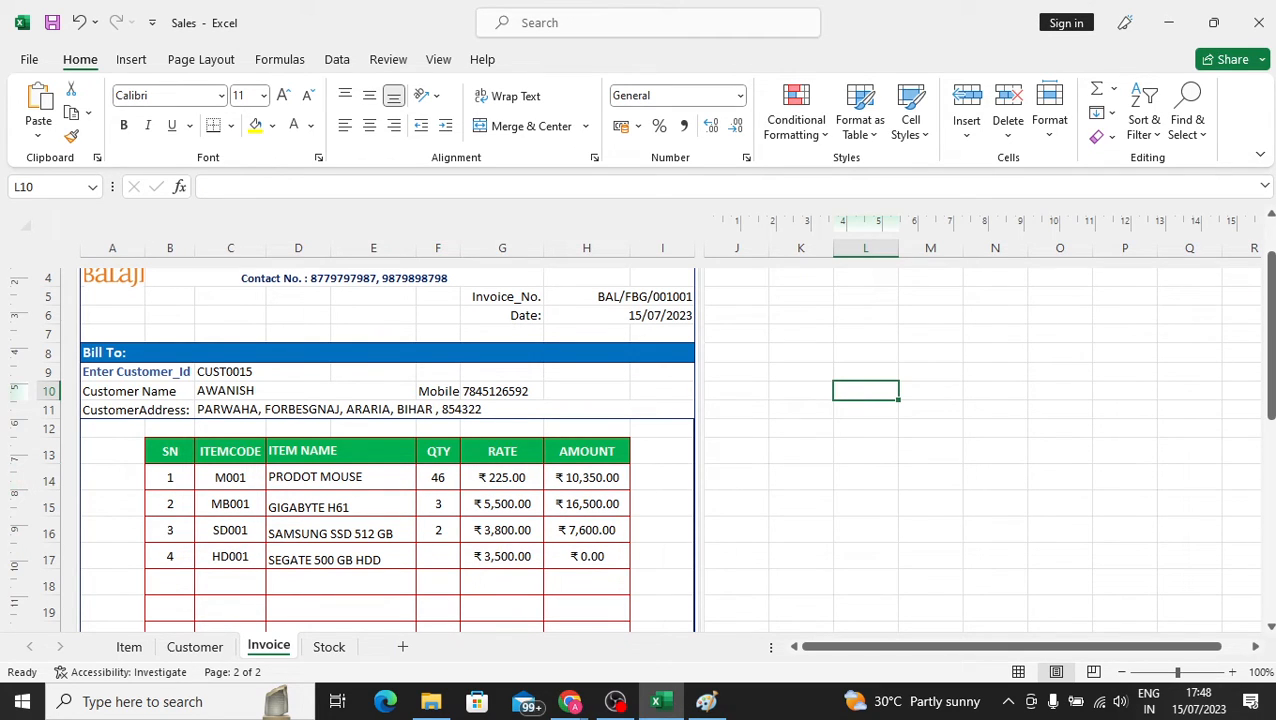
# Look at the Stock sheet, then examine the item code, name and quantity of the first invoice line.
pyautogui.click(330, 647)
pyautogui.click(268, 647)
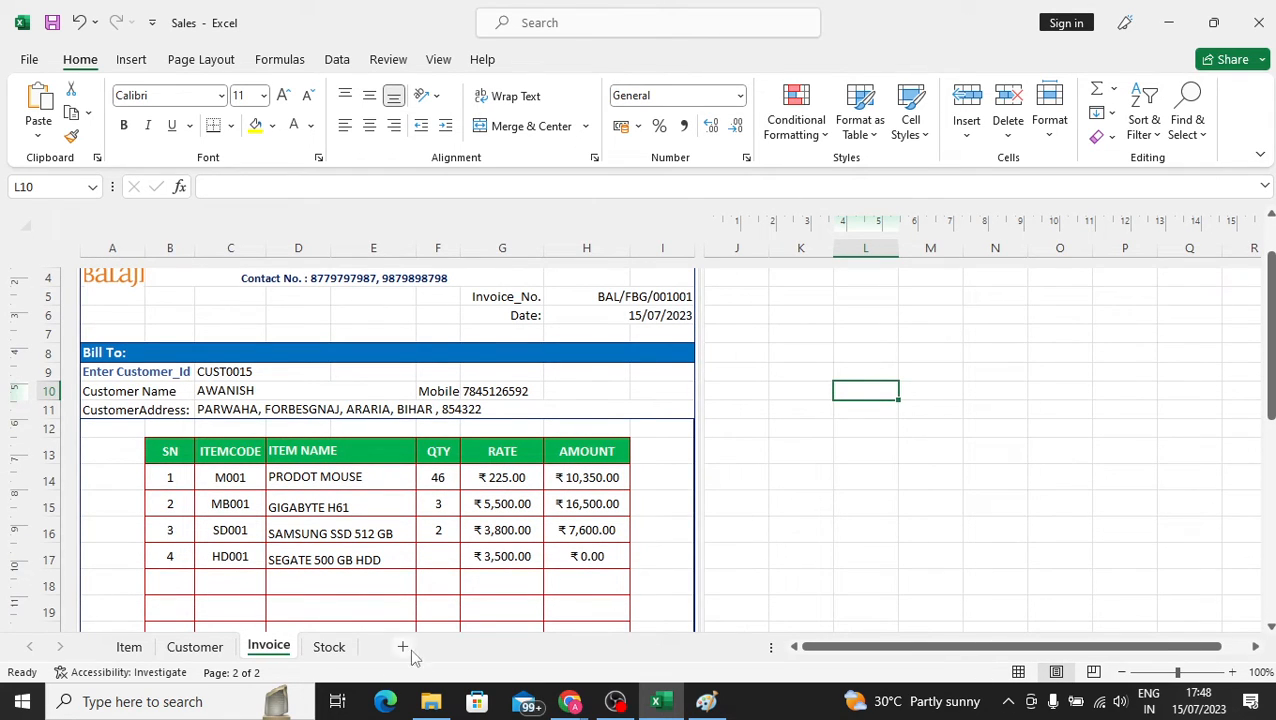
pyautogui.click(748, 281)
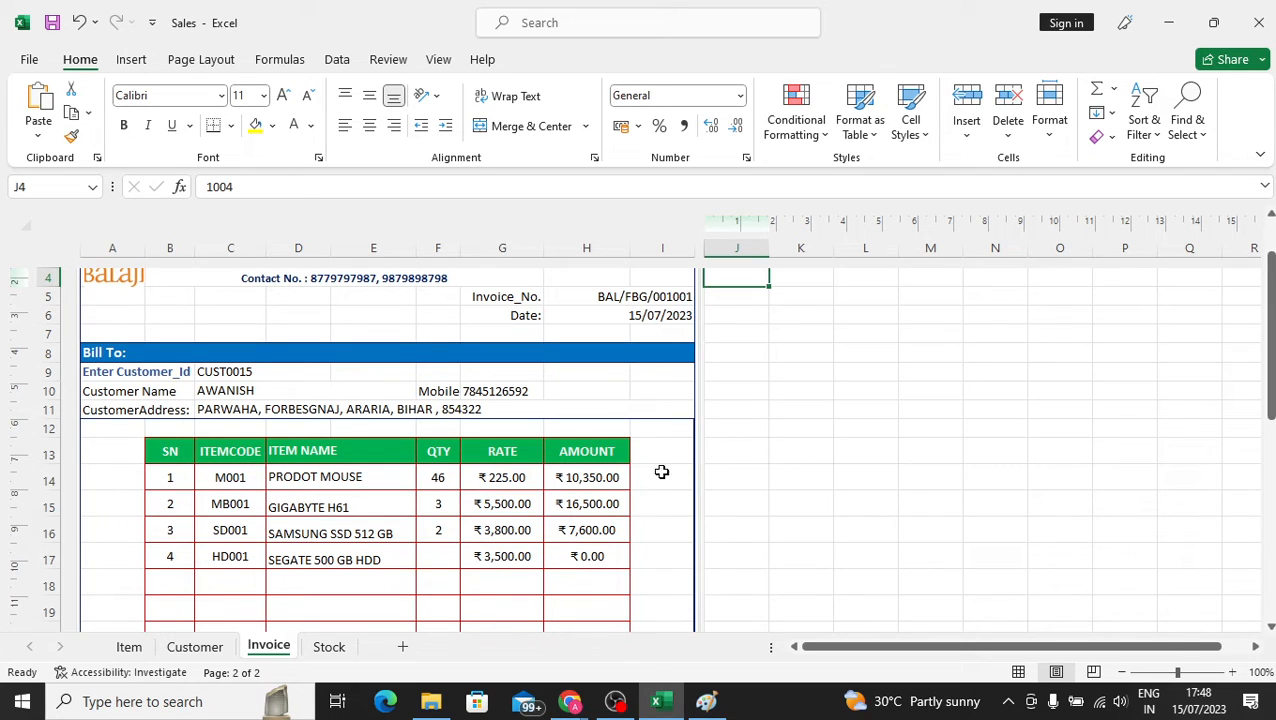
pyautogui.click(789, 445)
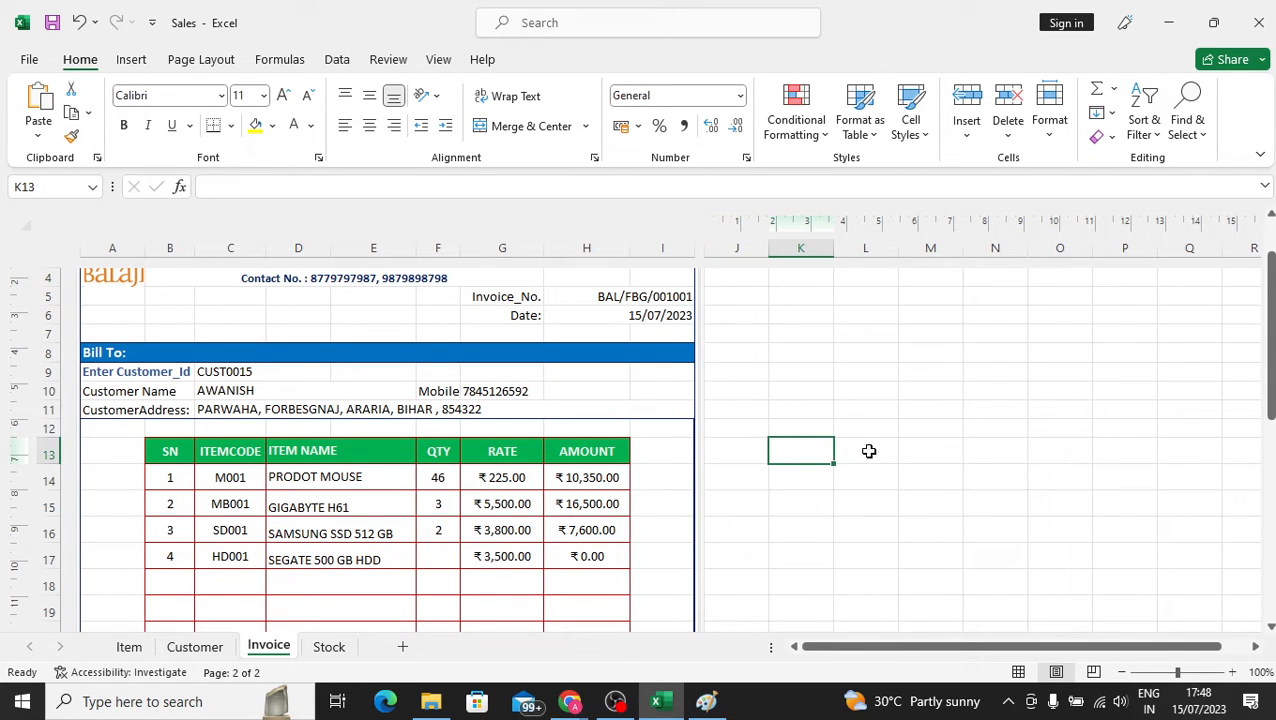
pyautogui.click(249, 486)
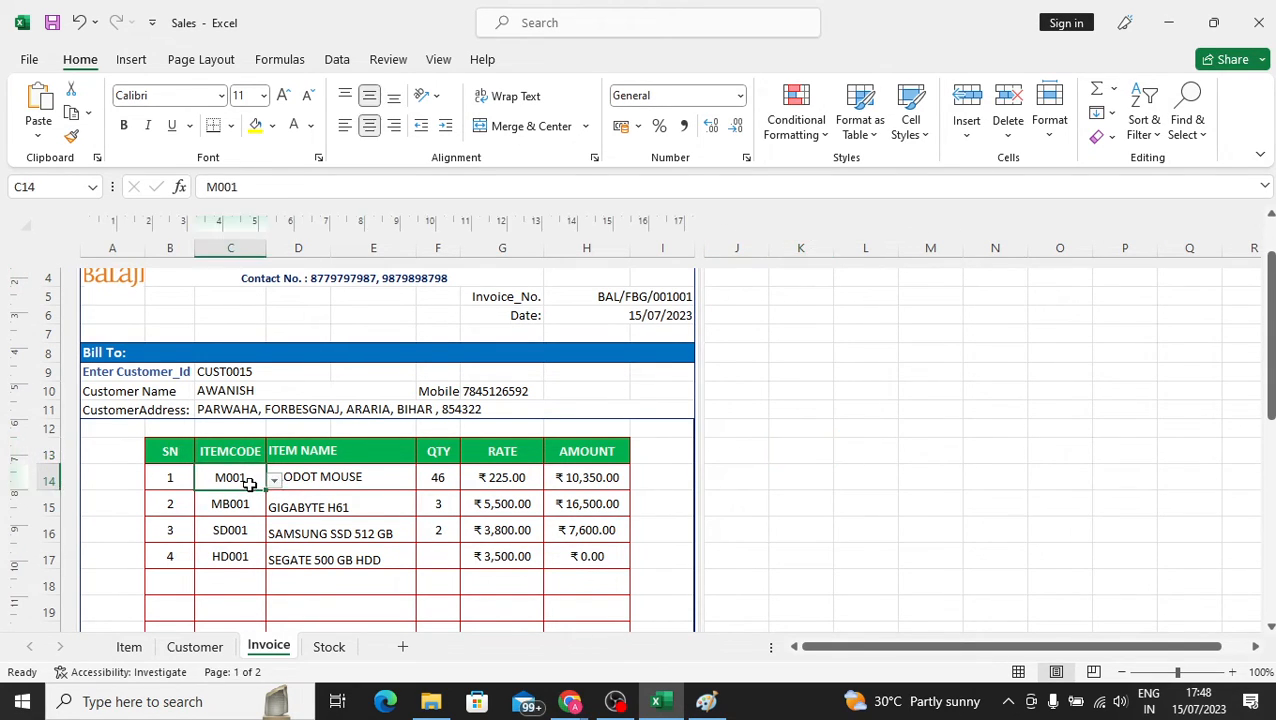
pyautogui.click(352, 477)
pyautogui.click(443, 475)
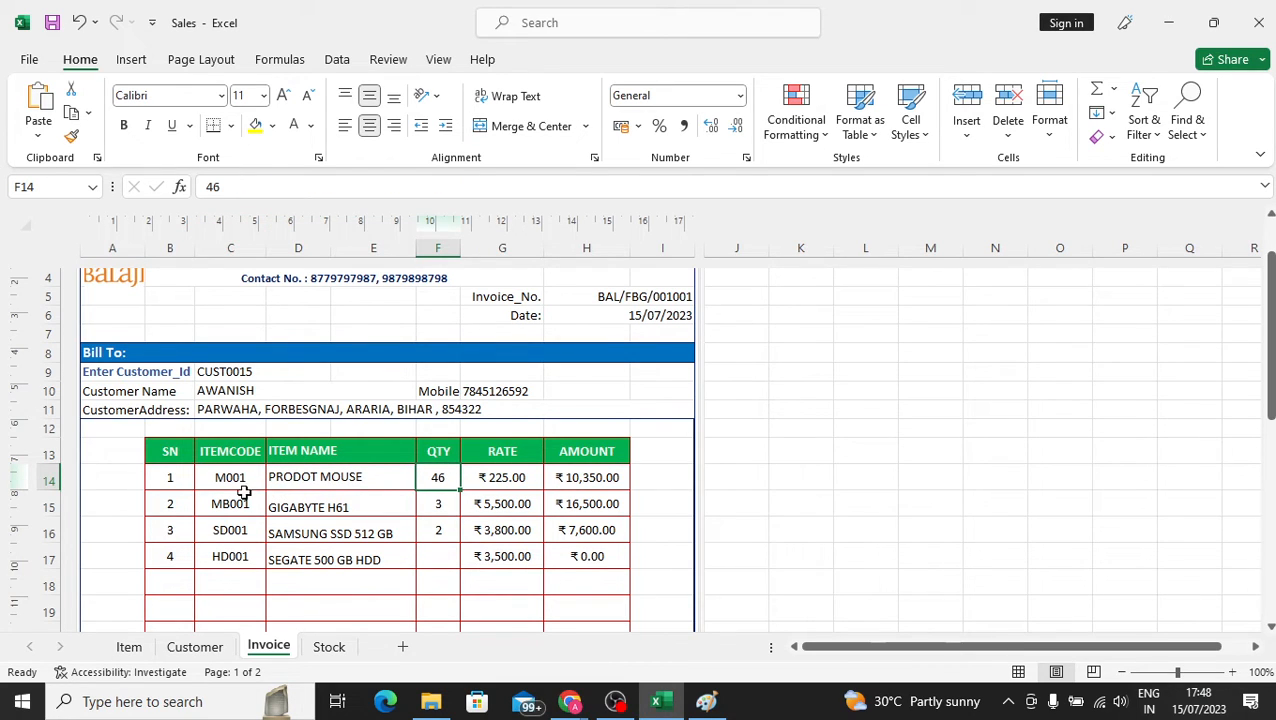
# Try to enter 40 in cell J13 and start another entry in K11 beside the invoice.
pyautogui.click(745, 445)
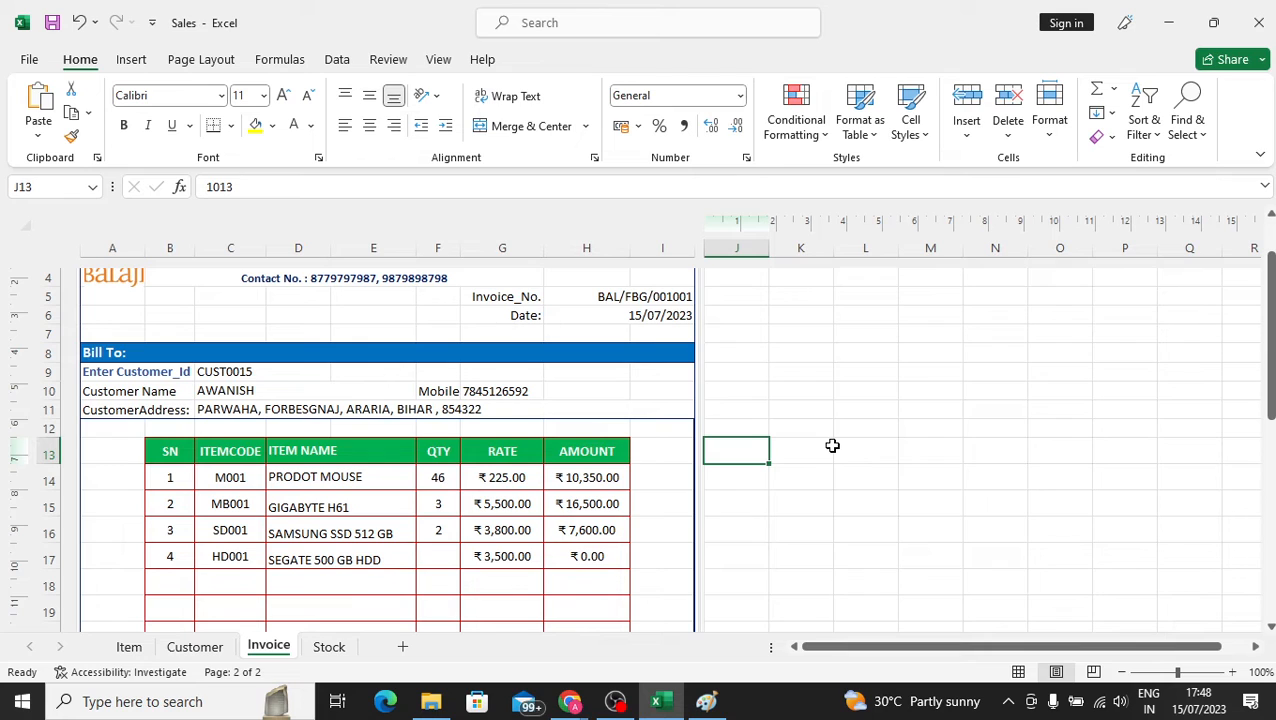
pyautogui.write('40')
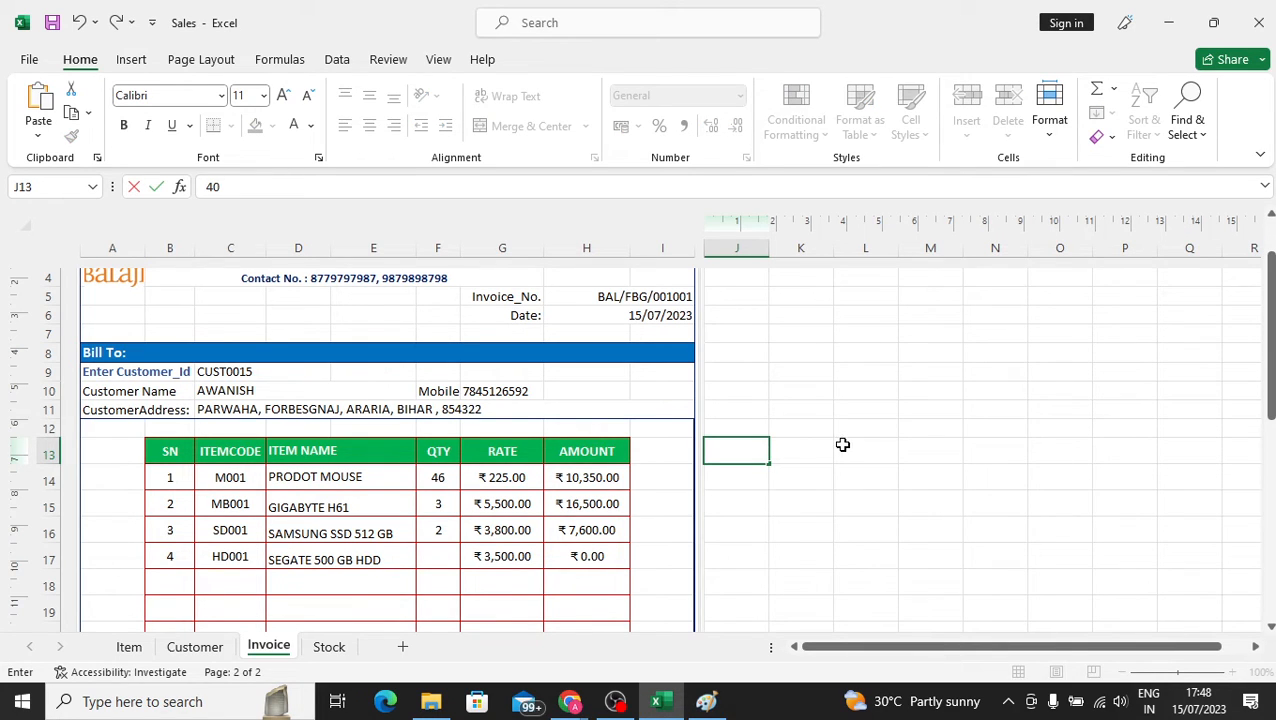
pyautogui.click(845, 446)
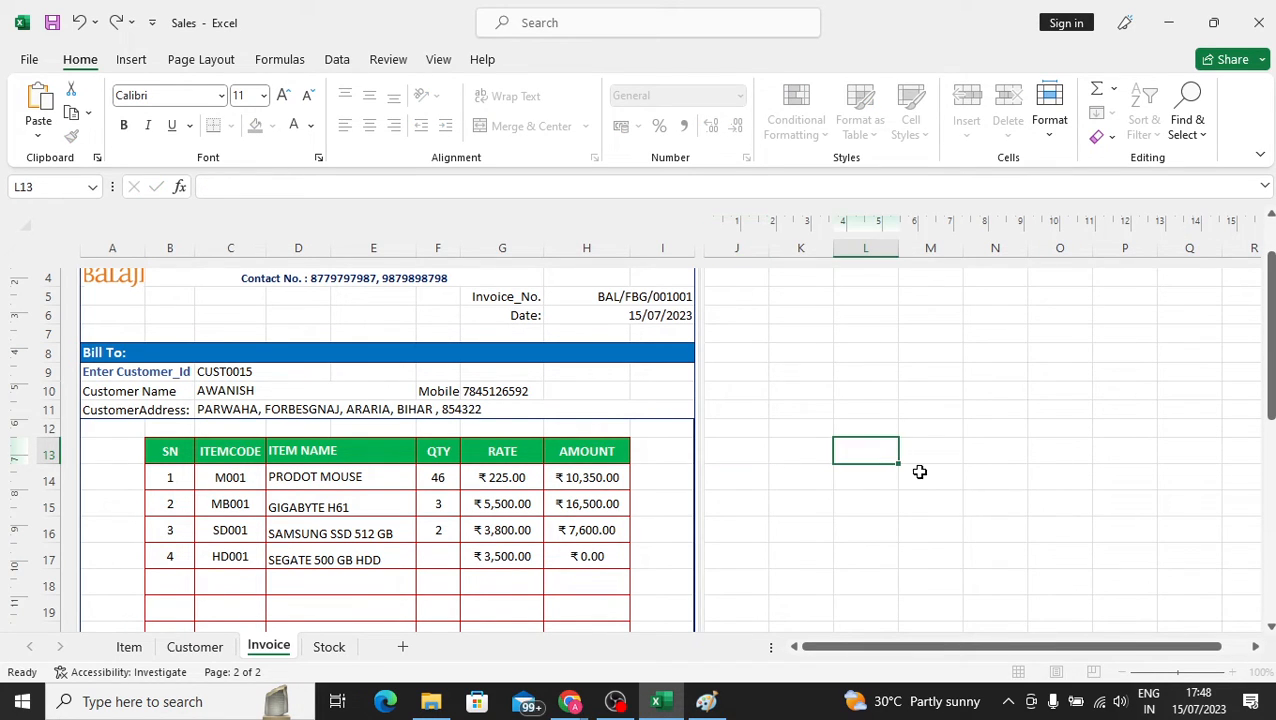
pyautogui.click(734, 410)
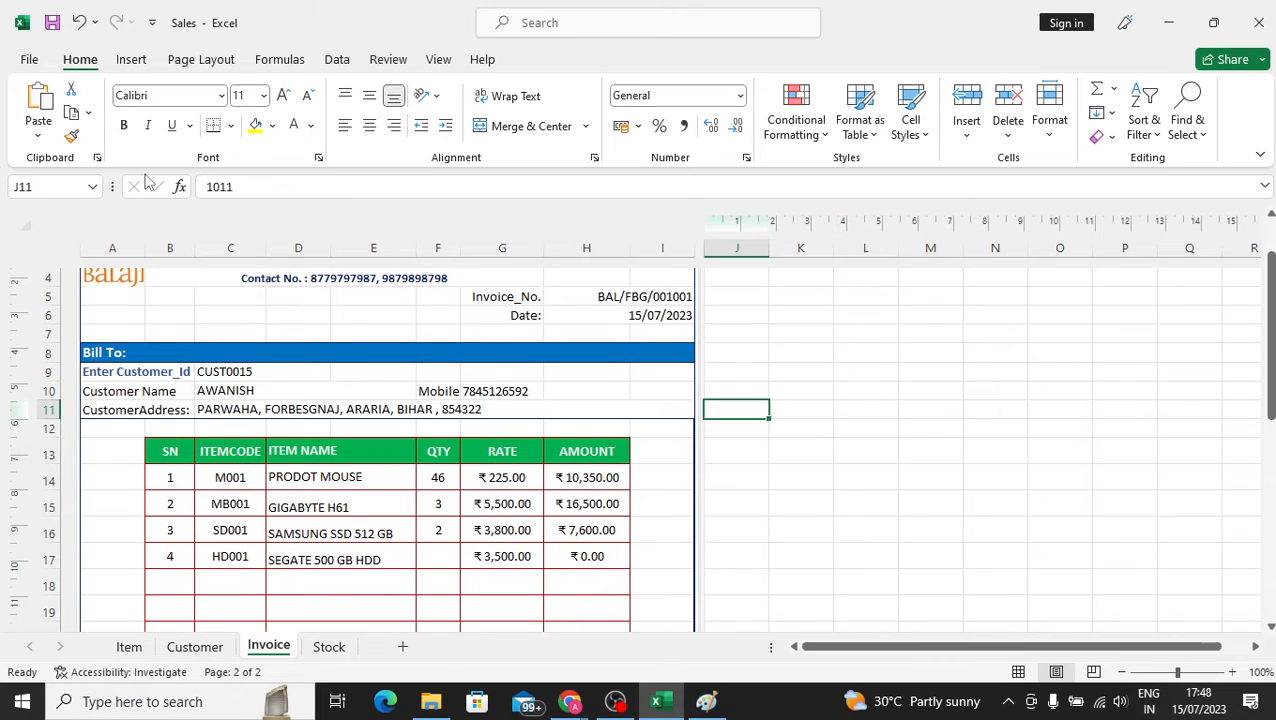
pyautogui.click(822, 410)
pyautogui.write('4')
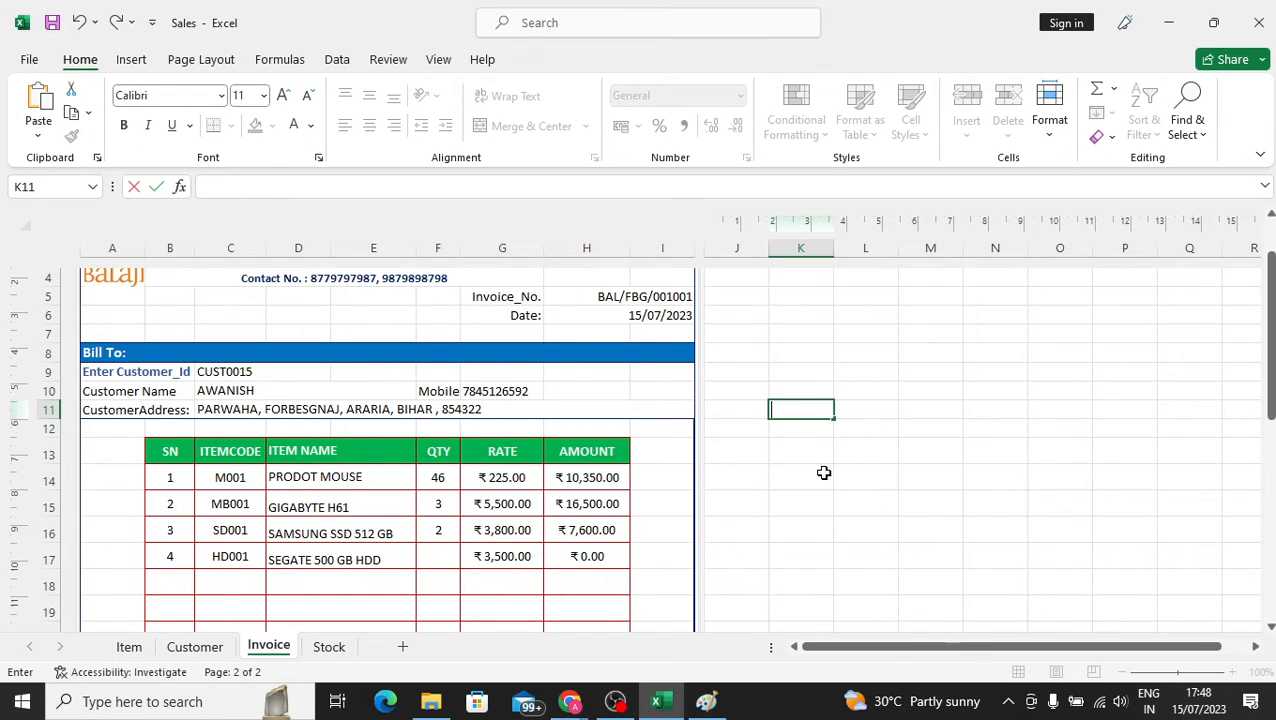
# Enter 40 in cell L14 beside the invoice as a sample stock balance.
pyautogui.click(872, 472)
pyautogui.write('40')
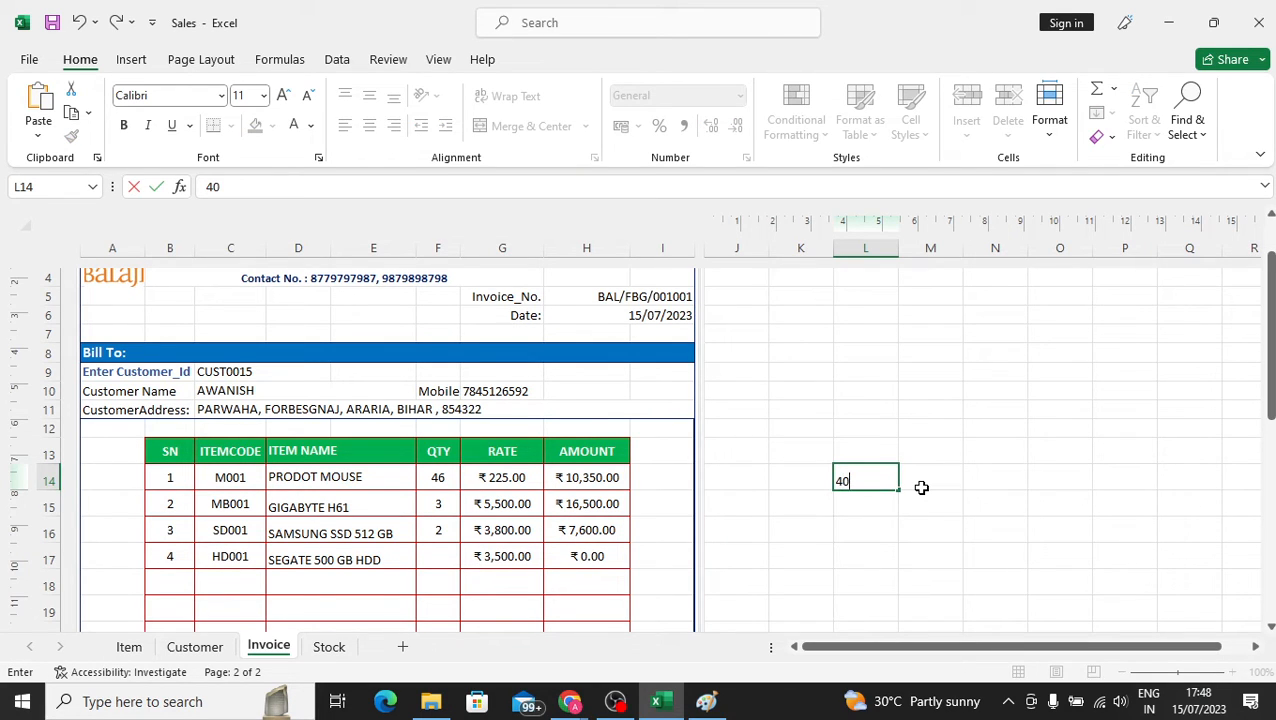
pyautogui.press('Return')
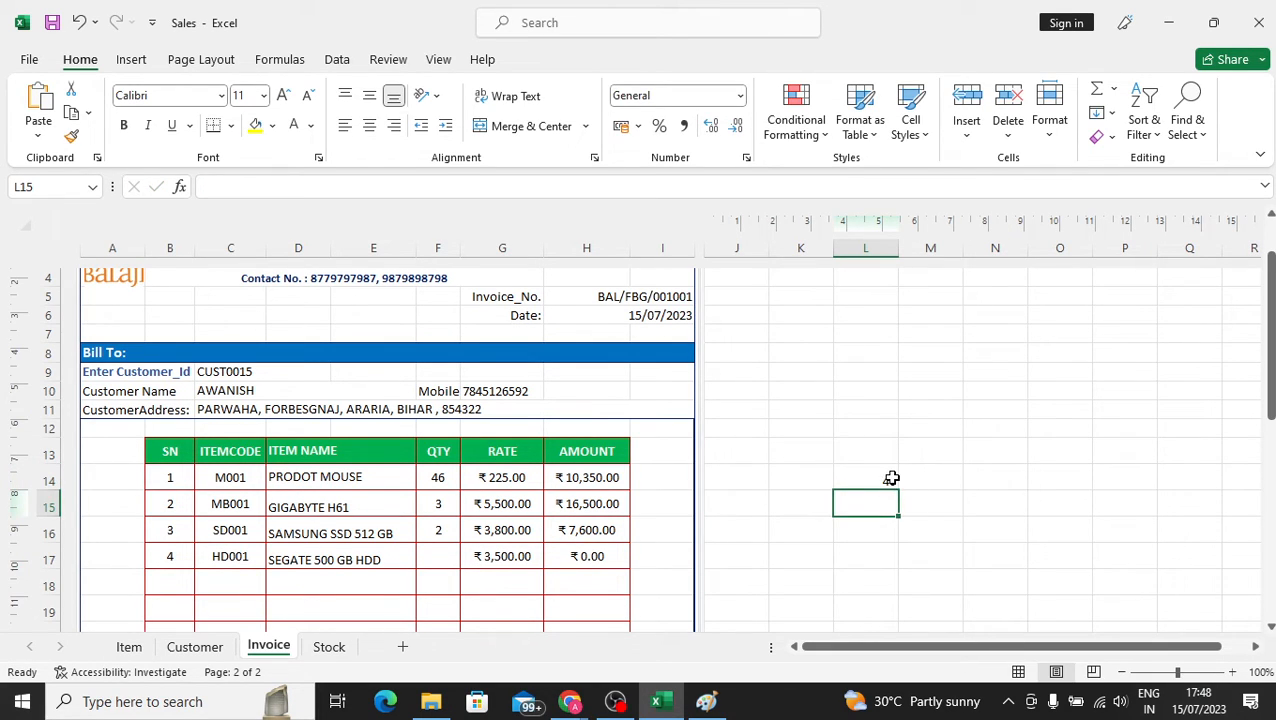
pyautogui.click(891, 477)
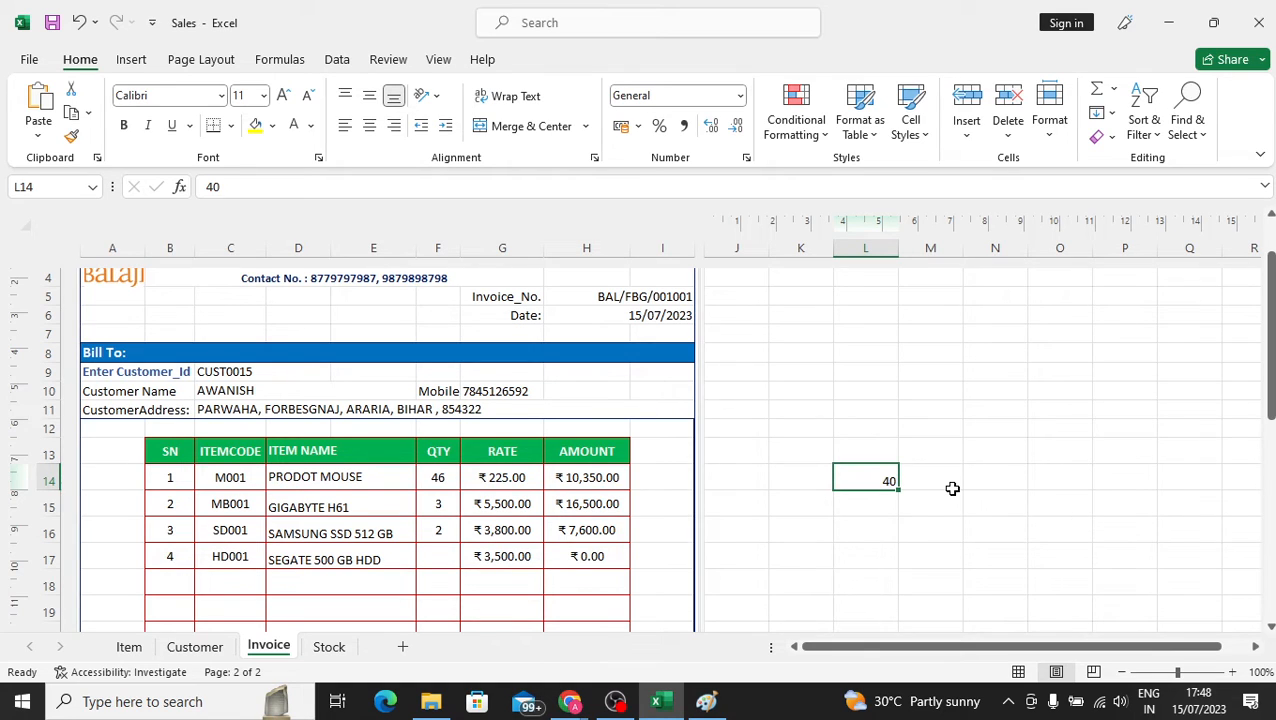
# Start an IF formula in cell I14 that tests whether F14 is greater than J17.
pyautogui.click(677, 478)
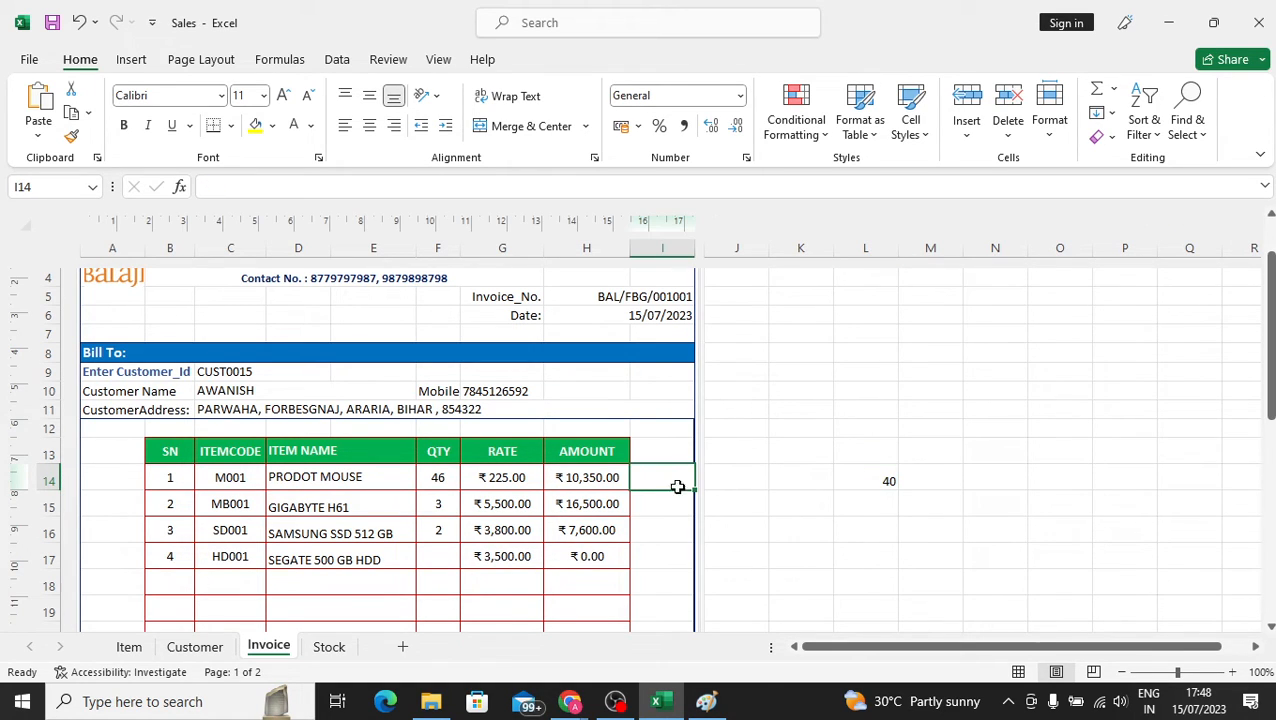
pyautogui.write('=f')
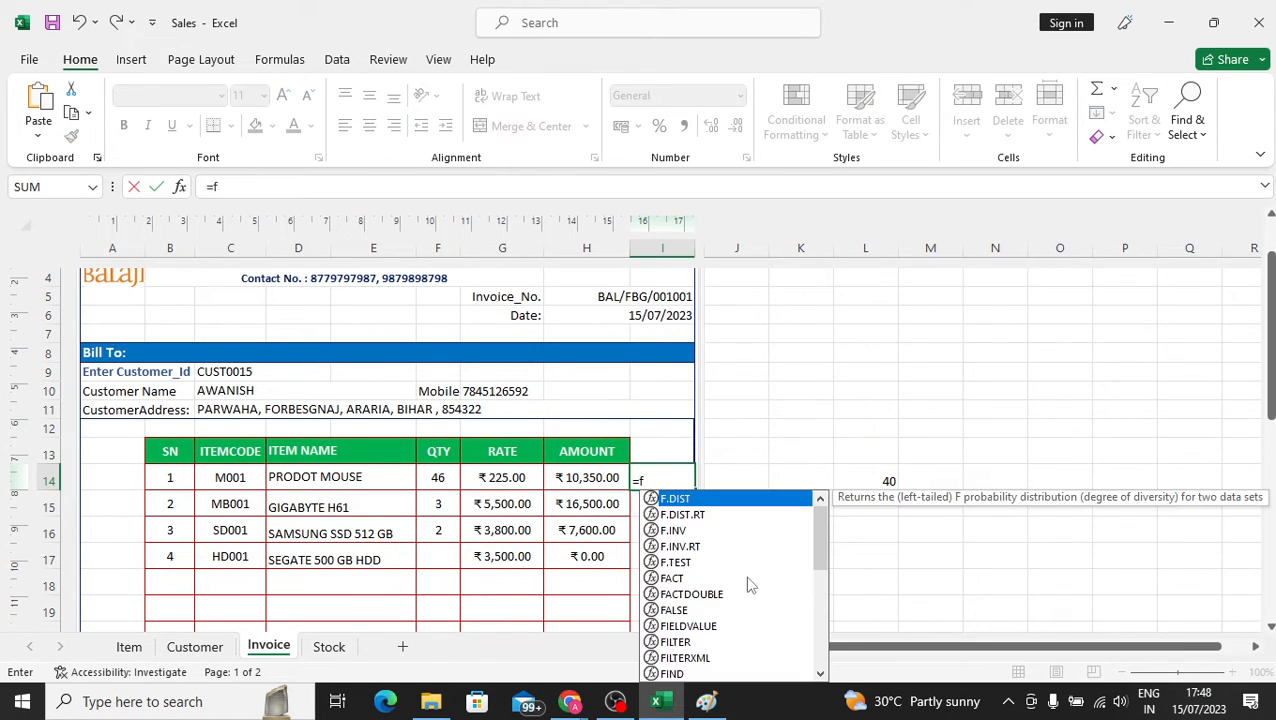
pyautogui.press('Escape')
pyautogui.write('=')
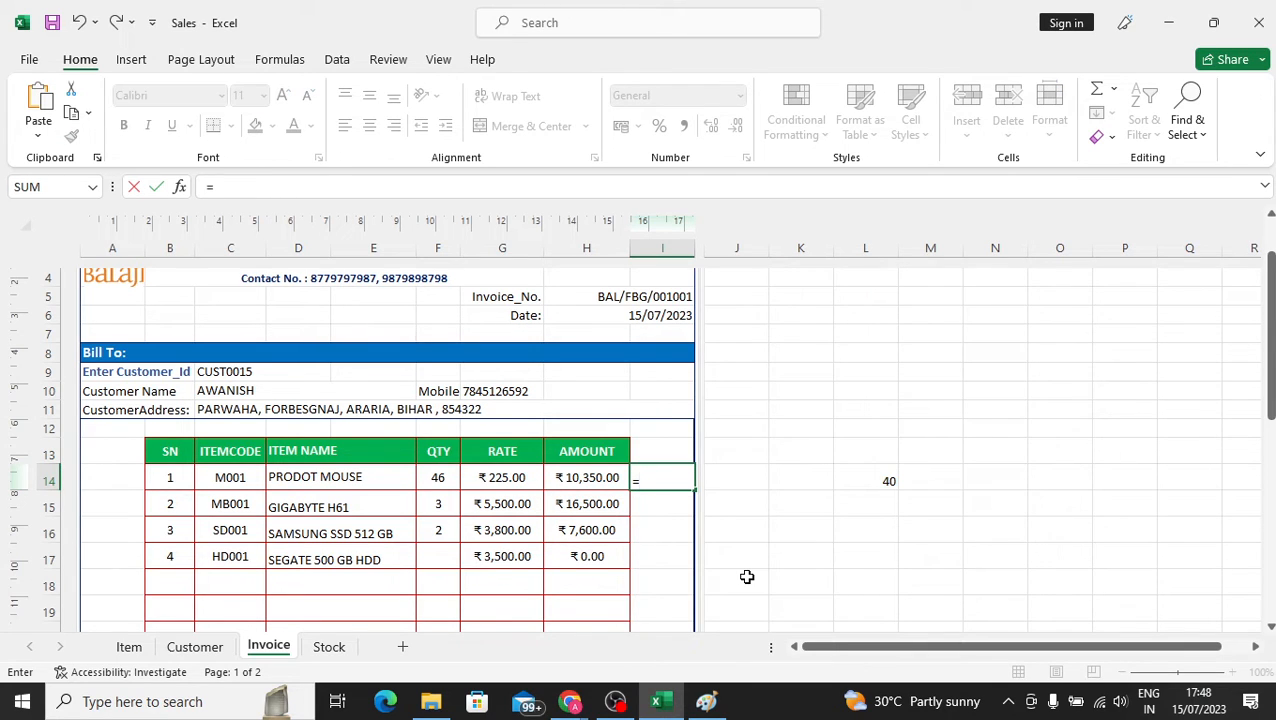
pyautogui.write('if(')
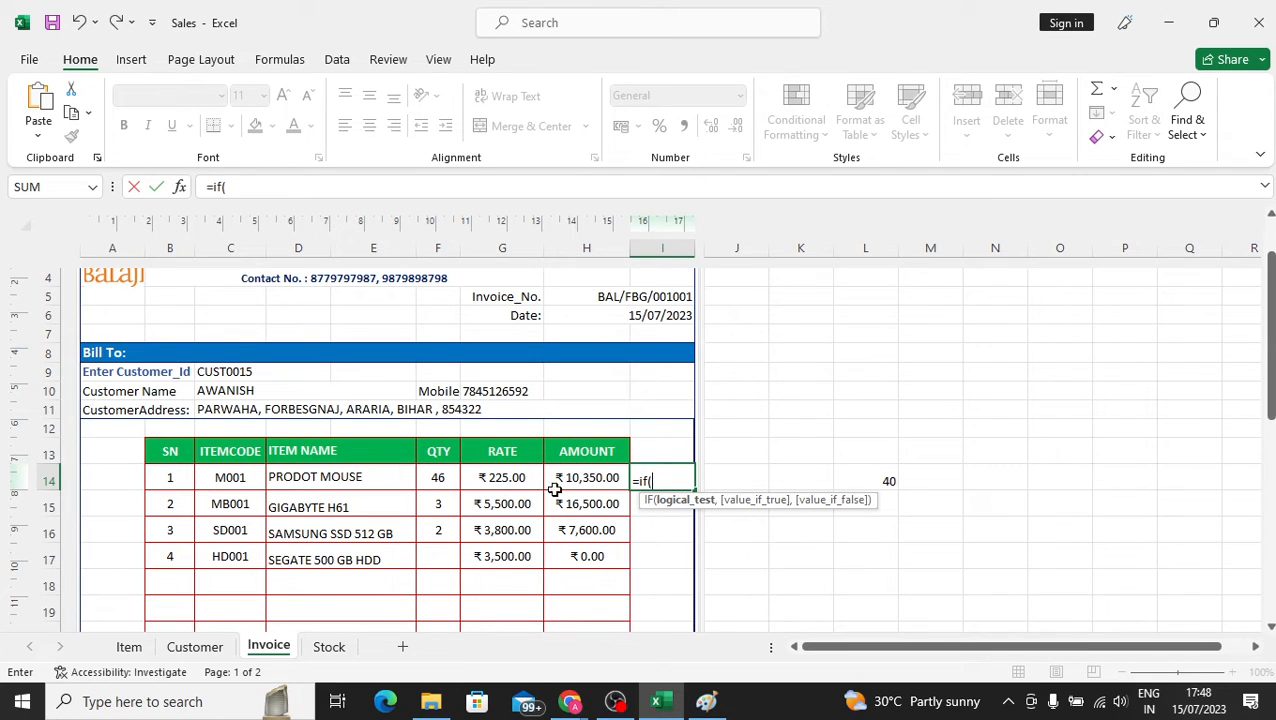
pyautogui.click(446, 481)
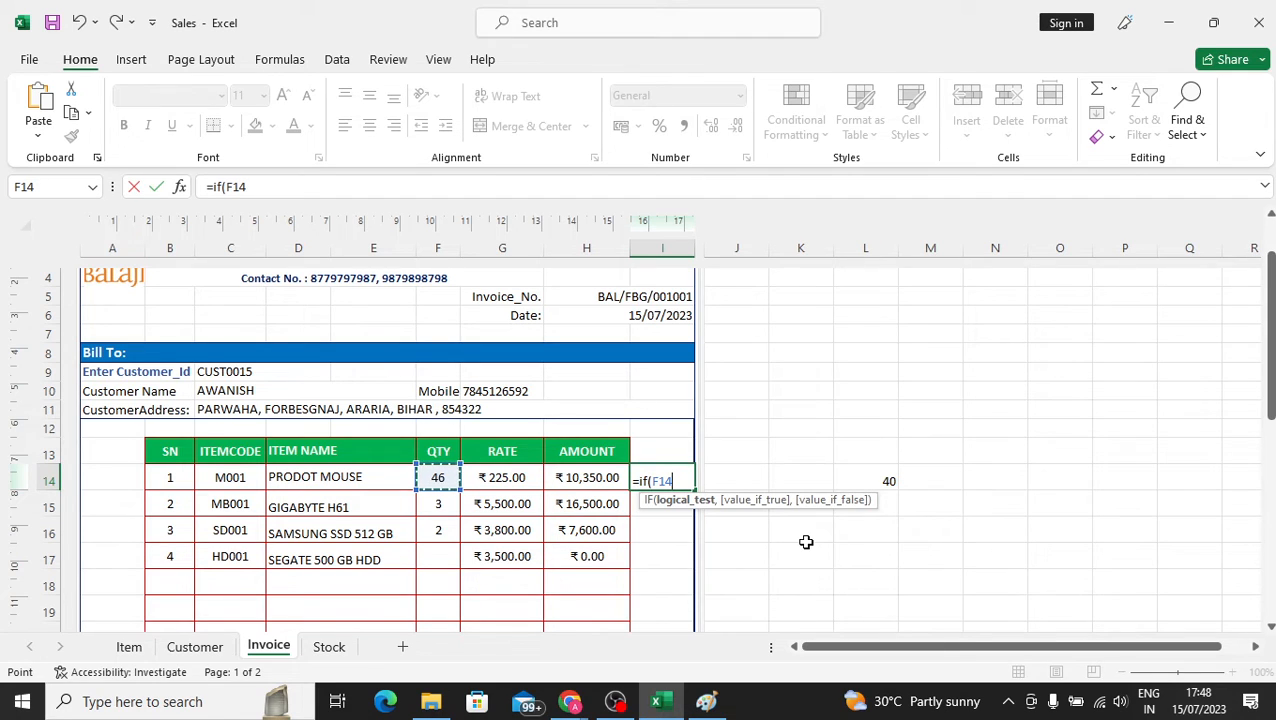
pyautogui.write('>')
pyautogui.click(866, 481)
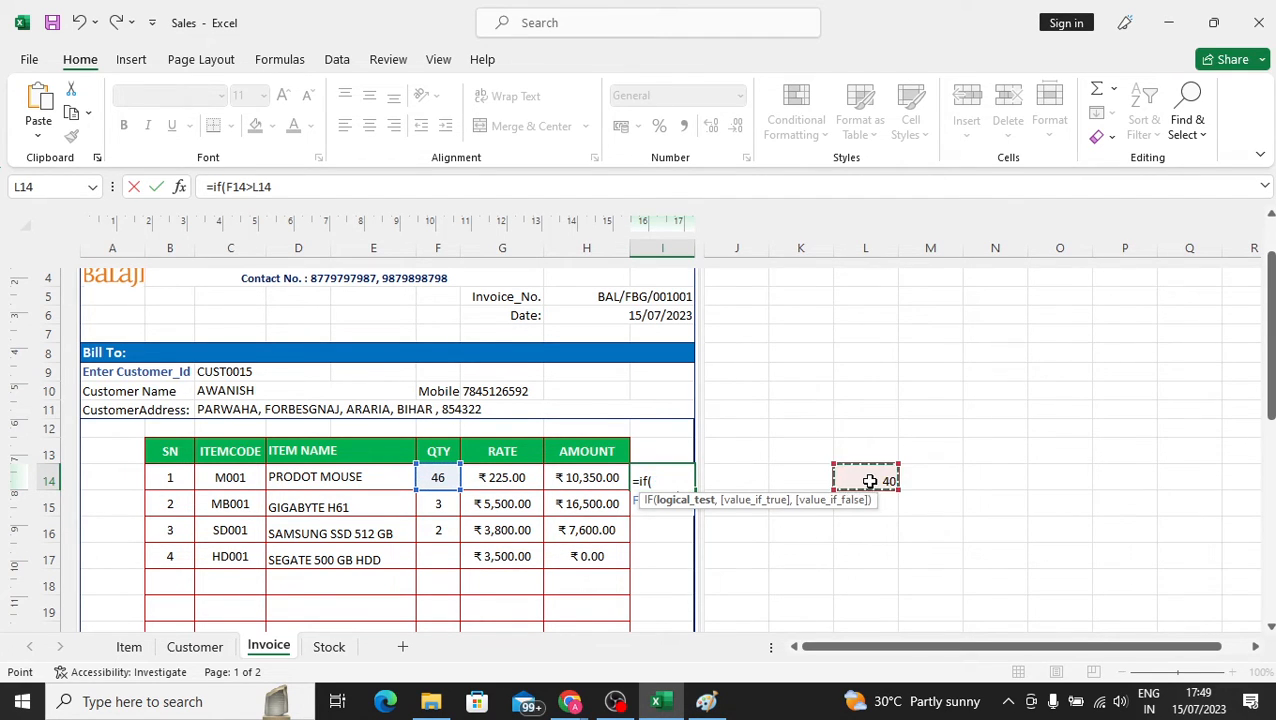
pyautogui.click(735, 552)
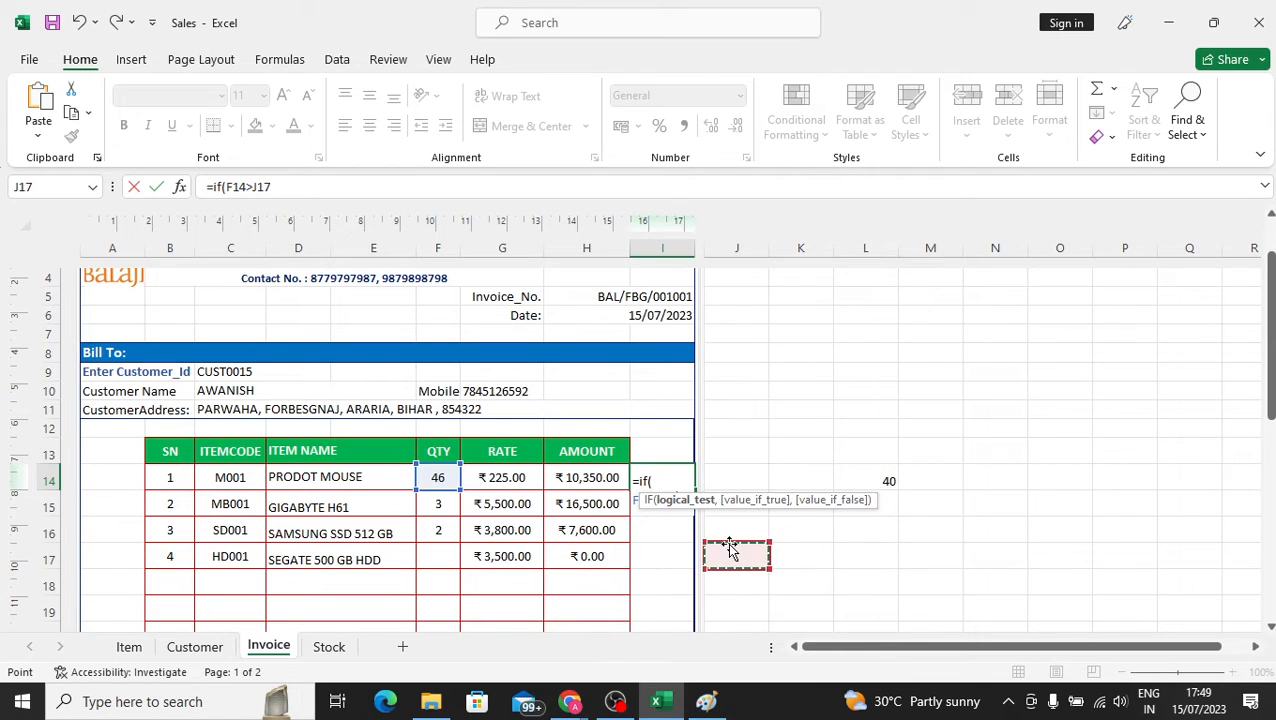
pyautogui.click(305, 188)
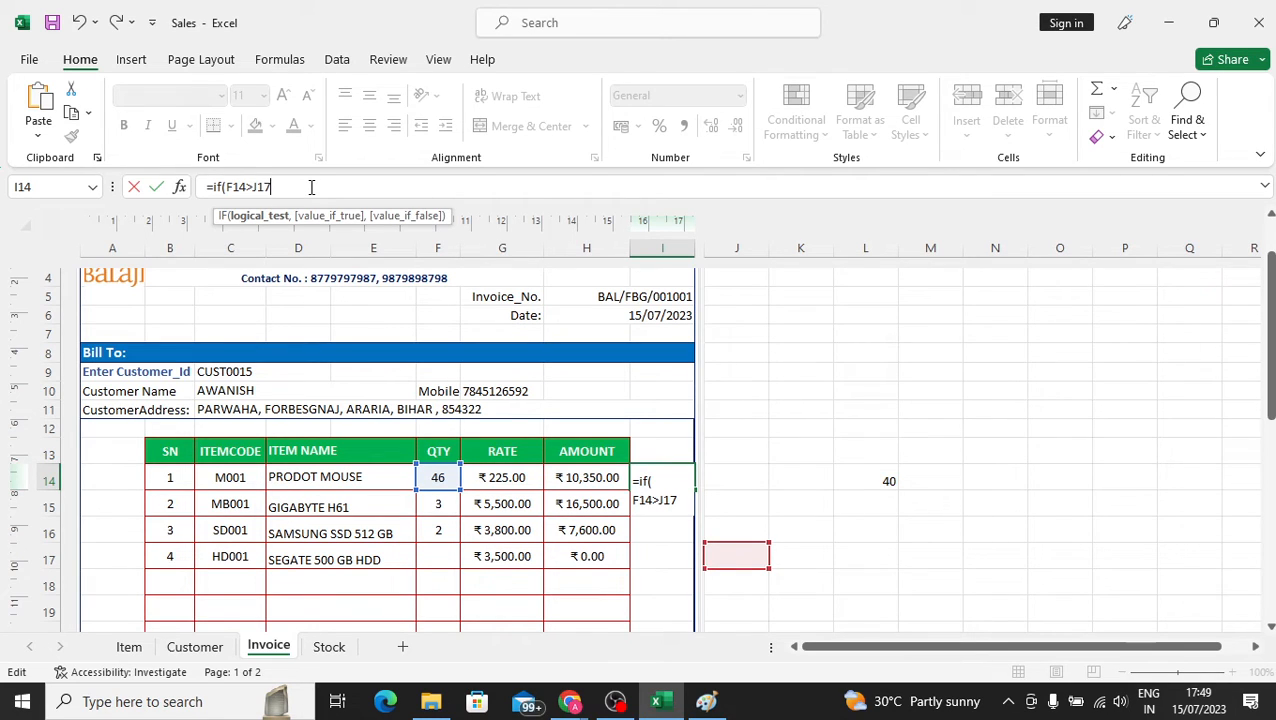
# Give the I14 formula the value-if-true text "You have Invlid Stock".
pyautogui.write(',')
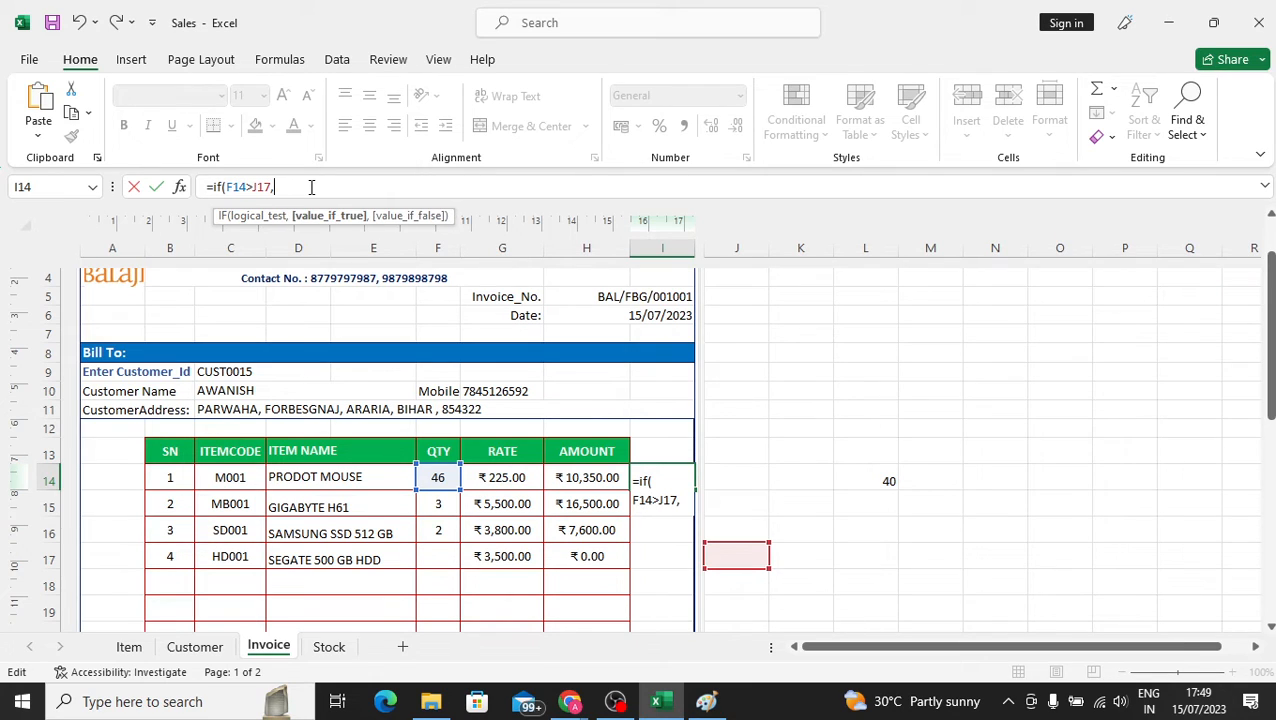
pyautogui.write('""')
pyautogui.press('Left')
pyautogui.write('You have ')
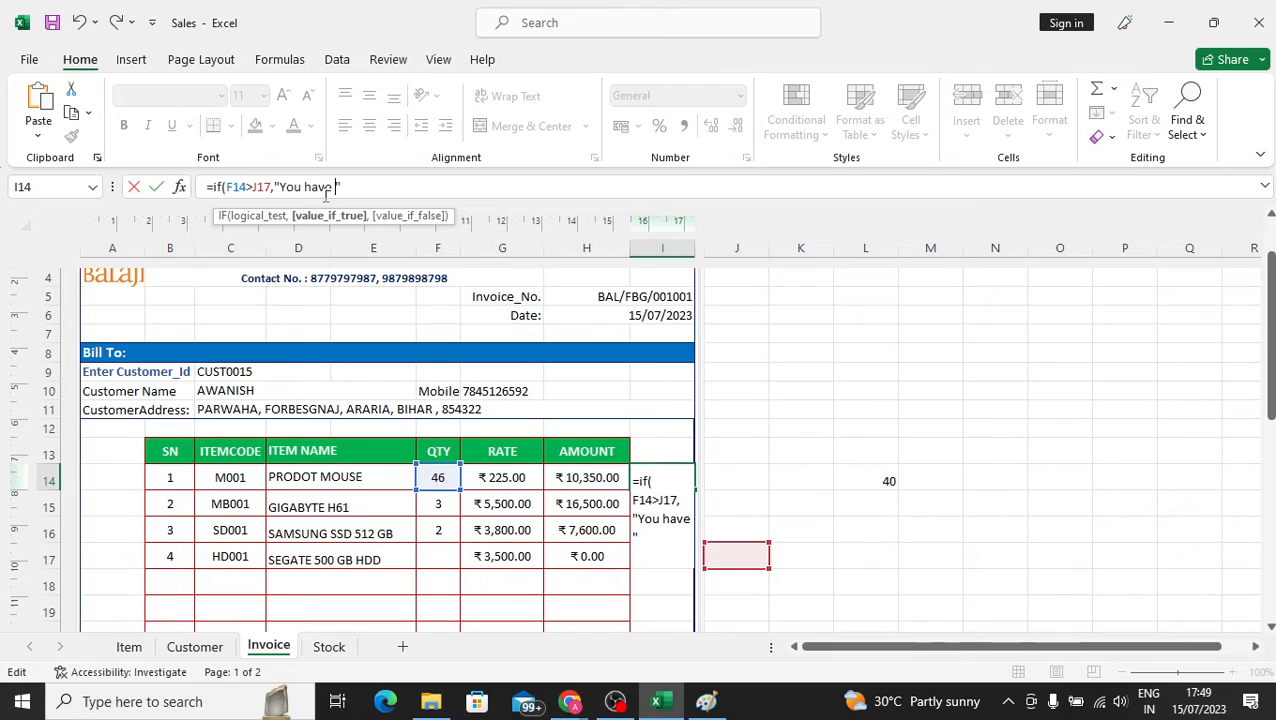
pyautogui.write('Invoi')
pyautogui.press('BackSpace')
pyautogui.press('BackSpace')
pyautogui.write('lid Stock')
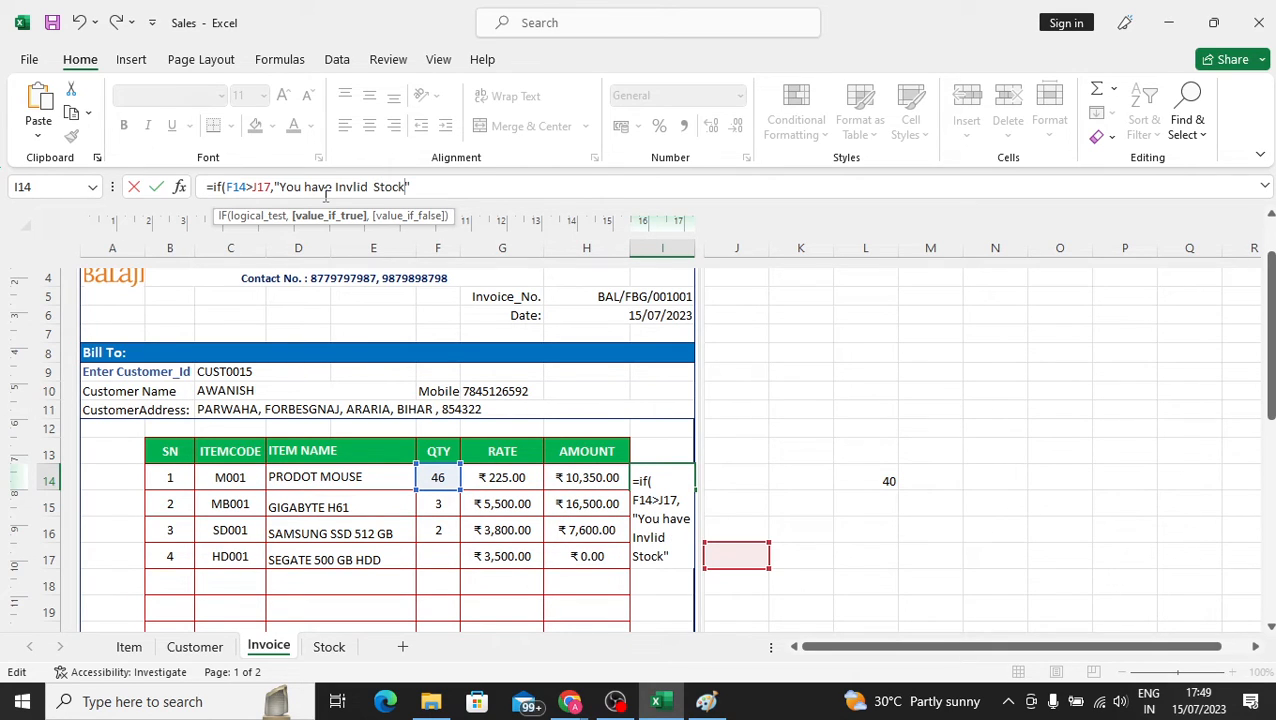
pyautogui.click(440, 197)
pyautogui.write(',f')
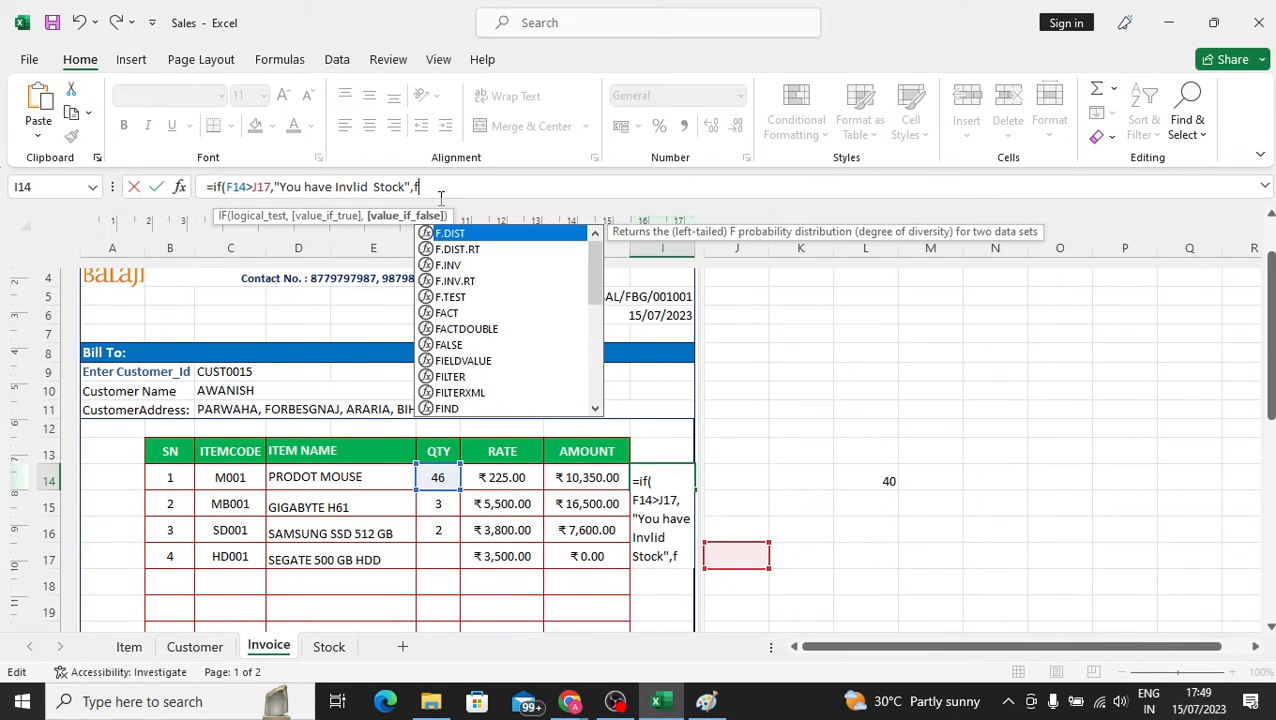
pyautogui.write('14')
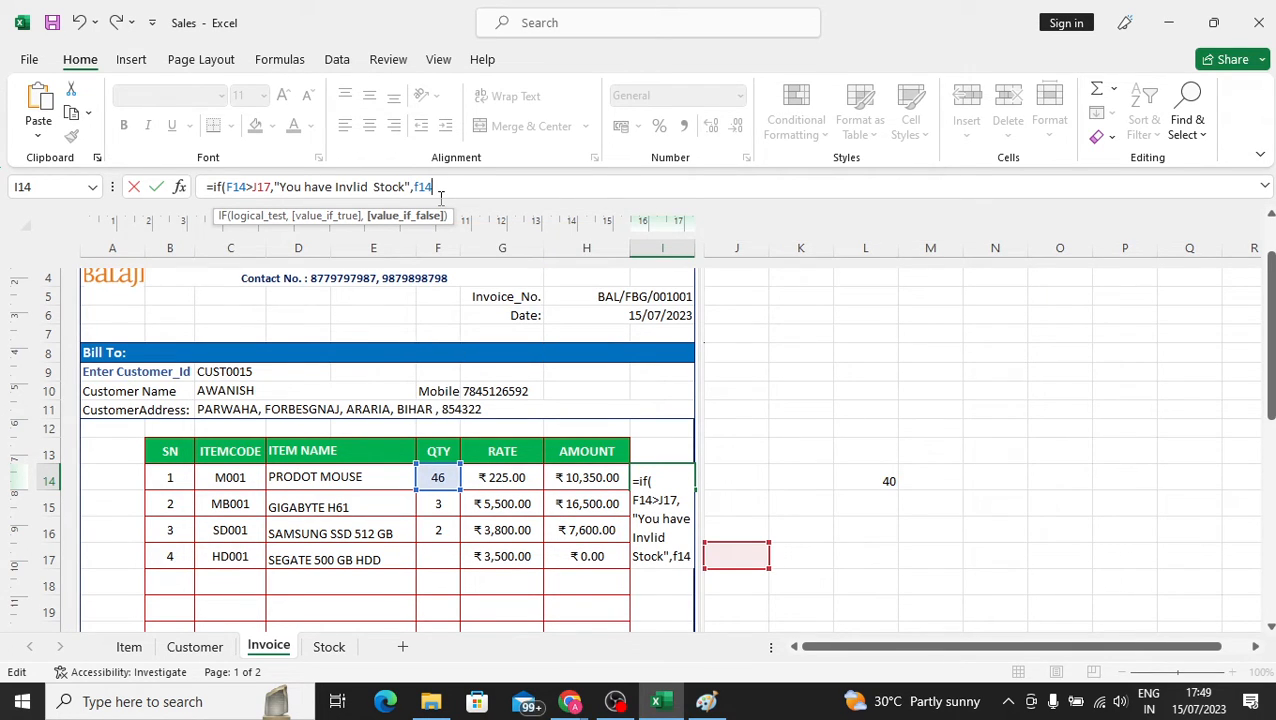
pyautogui.write(')')
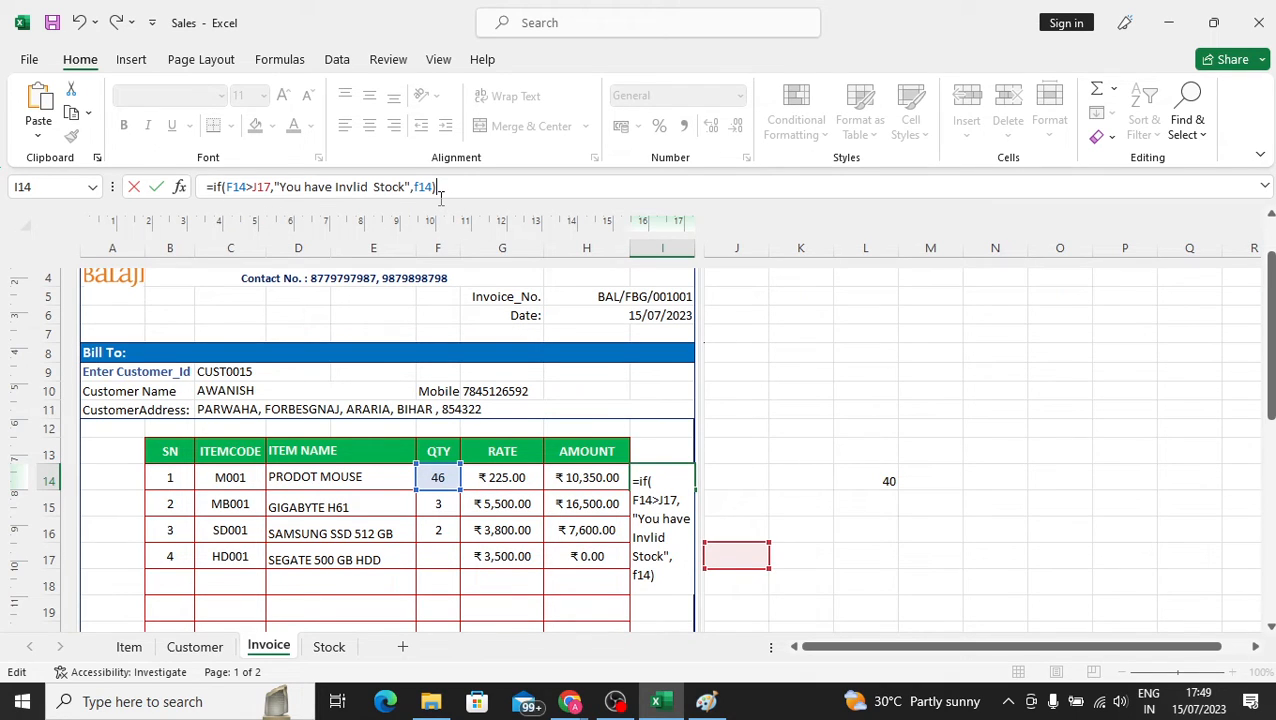
pyautogui.press('BackSpace')
pyautogui.press('BackSpace')
pyautogui.press('BackSpace')
pyautogui.press('BackSpace')
pyautogui.press('BackSpace')
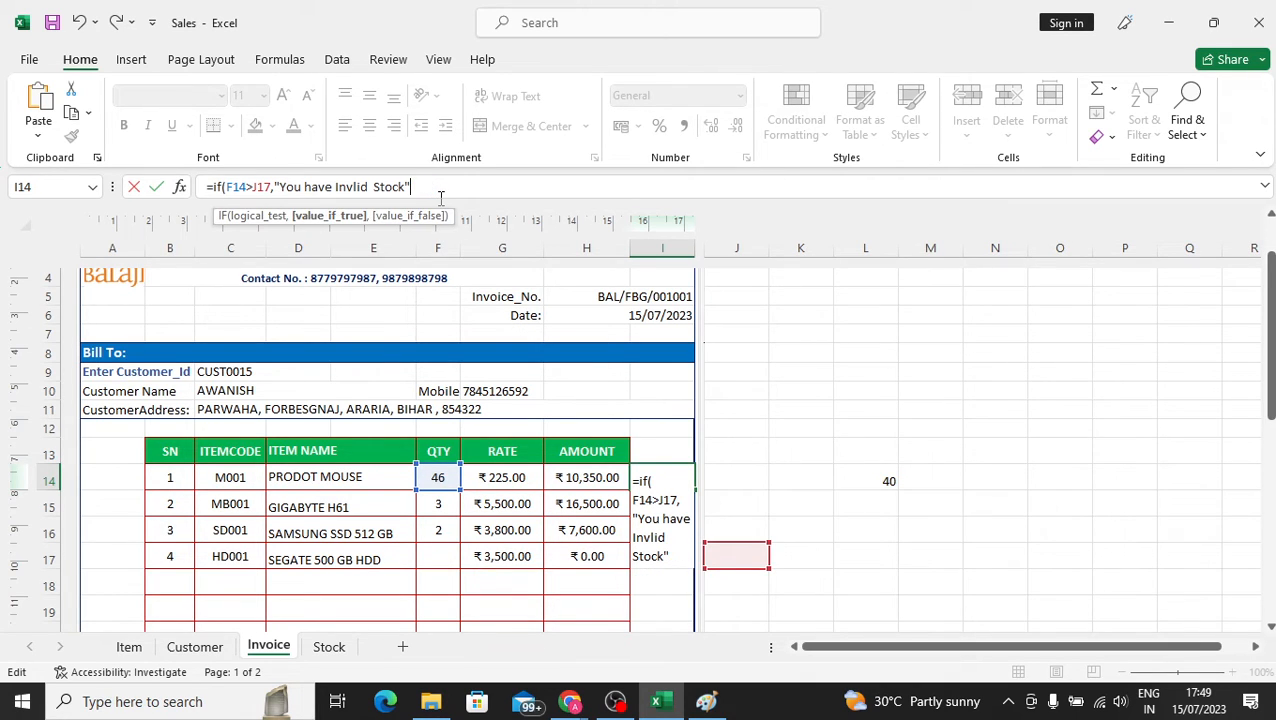
# Complete the IF formula in I14 with an empty text string as its value-if-false.
pyautogui.write(')')
pyautogui.press('Return')
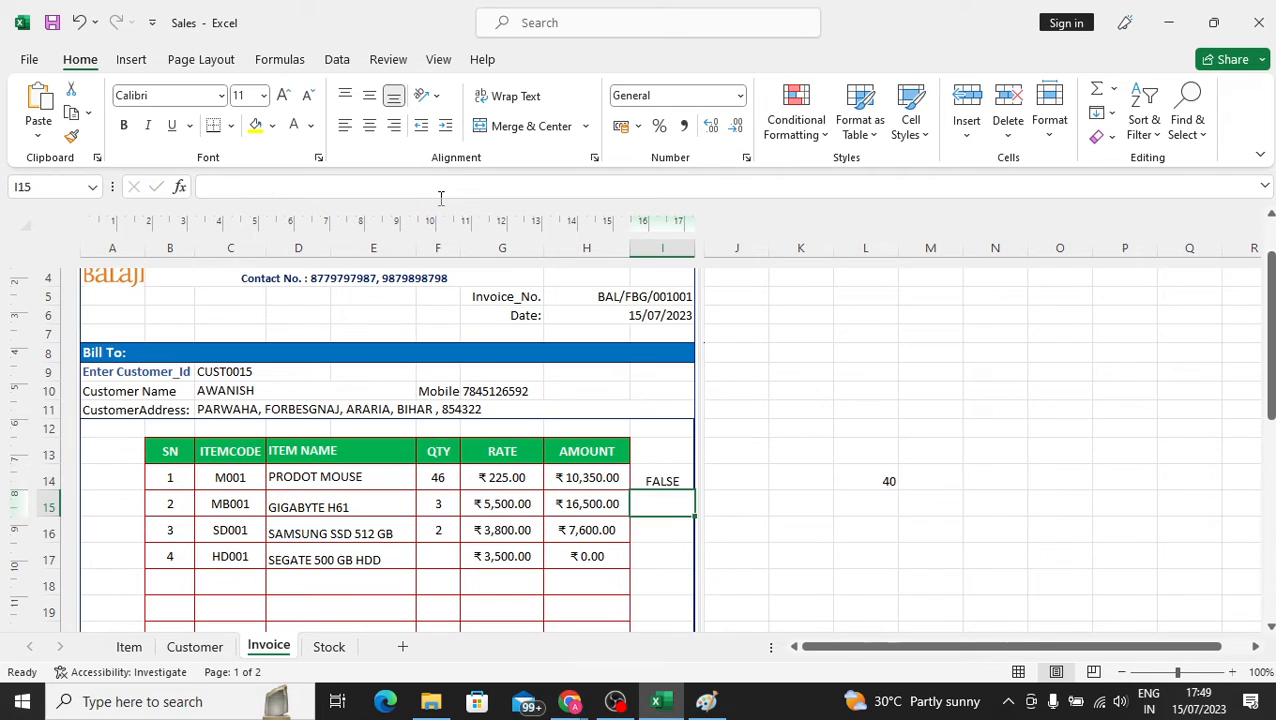
pyautogui.click(680, 479)
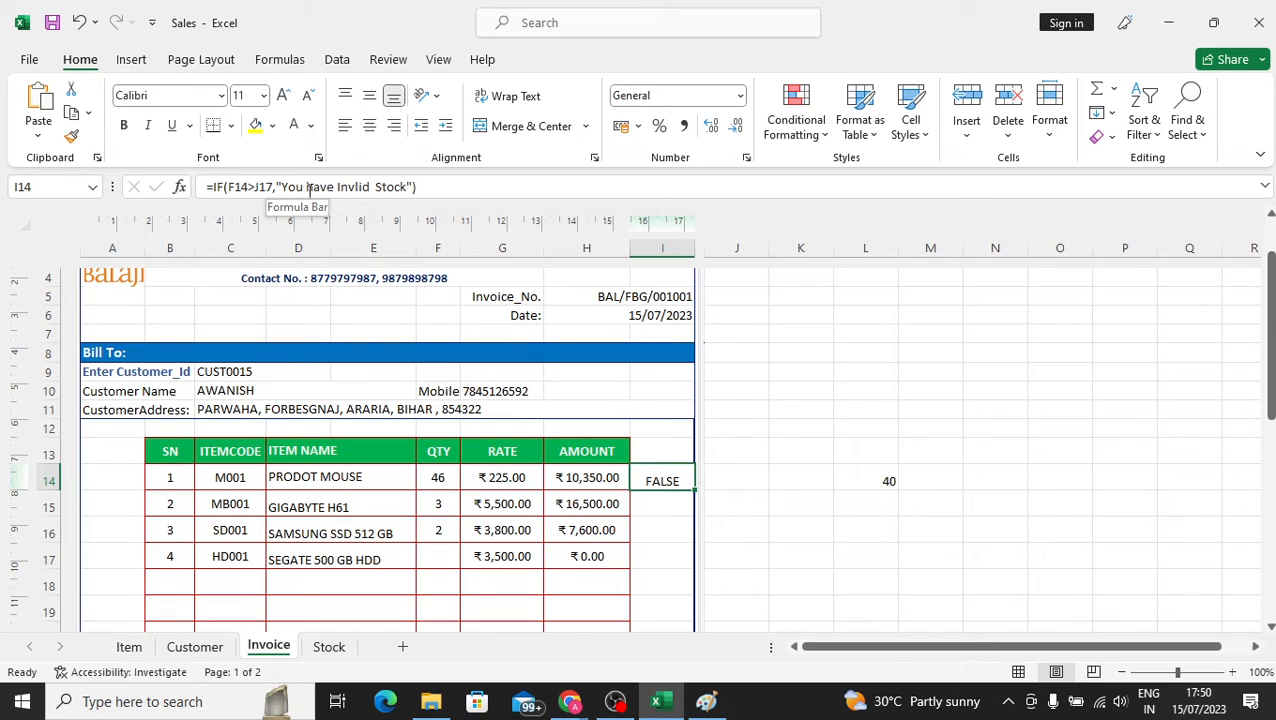
pyautogui.click(414, 186)
pyautogui.write(',""')
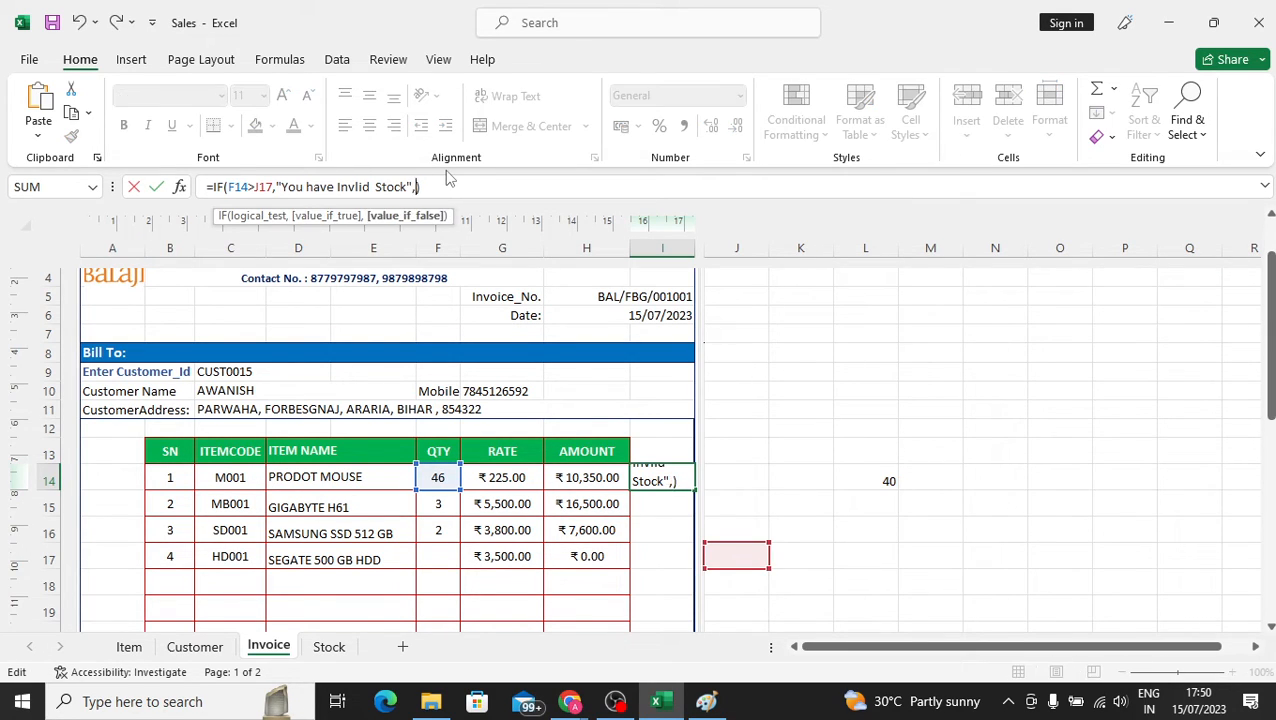
pyautogui.press('BackSpace')
pyautogui.press('Return')
pyautogui.press('Up')
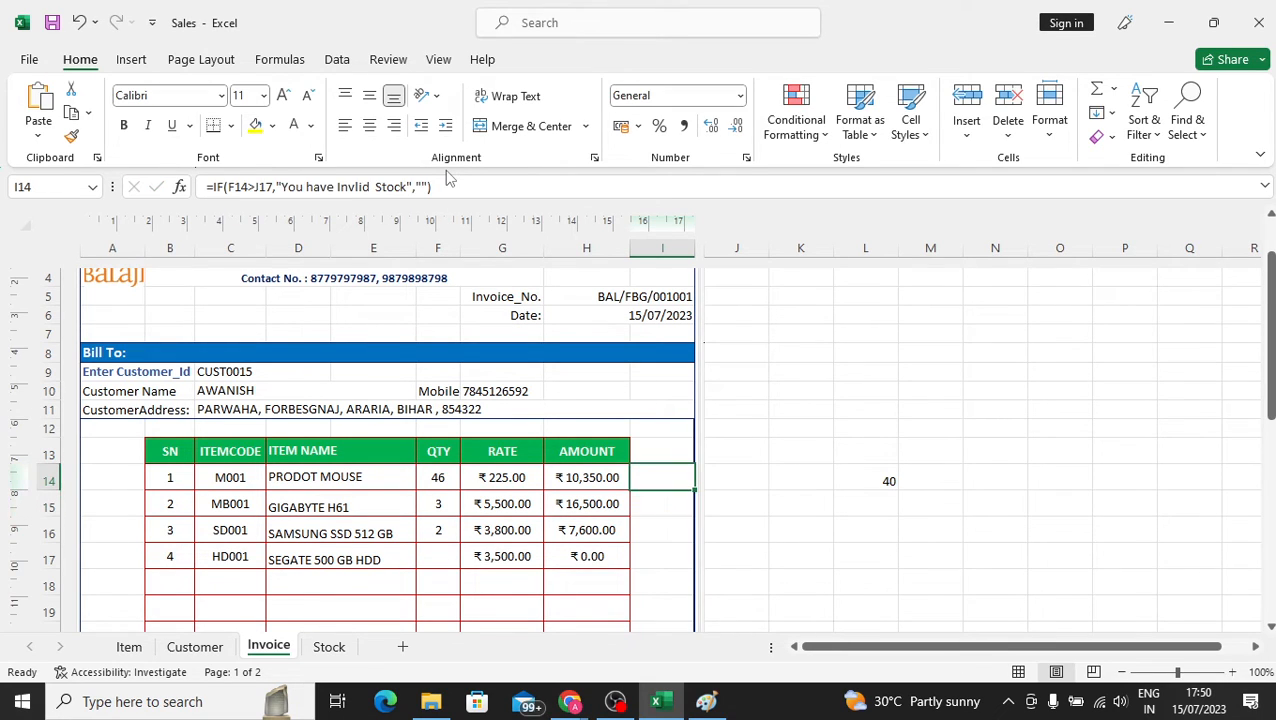
# Examine the I14 formula alongside the invoice quantity in F14 and the sample stock balance in L14.
pyautogui.click(800, 530)
pyautogui.click(886, 478)
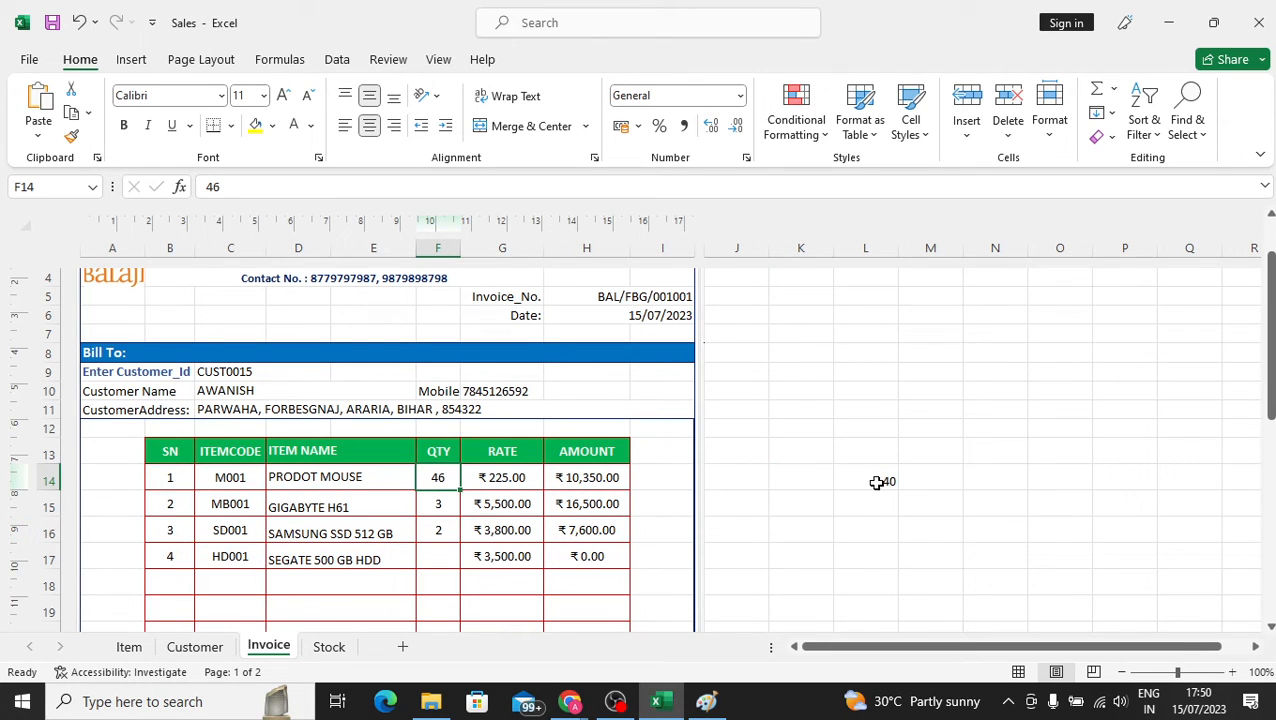
pyautogui.click(676, 475)
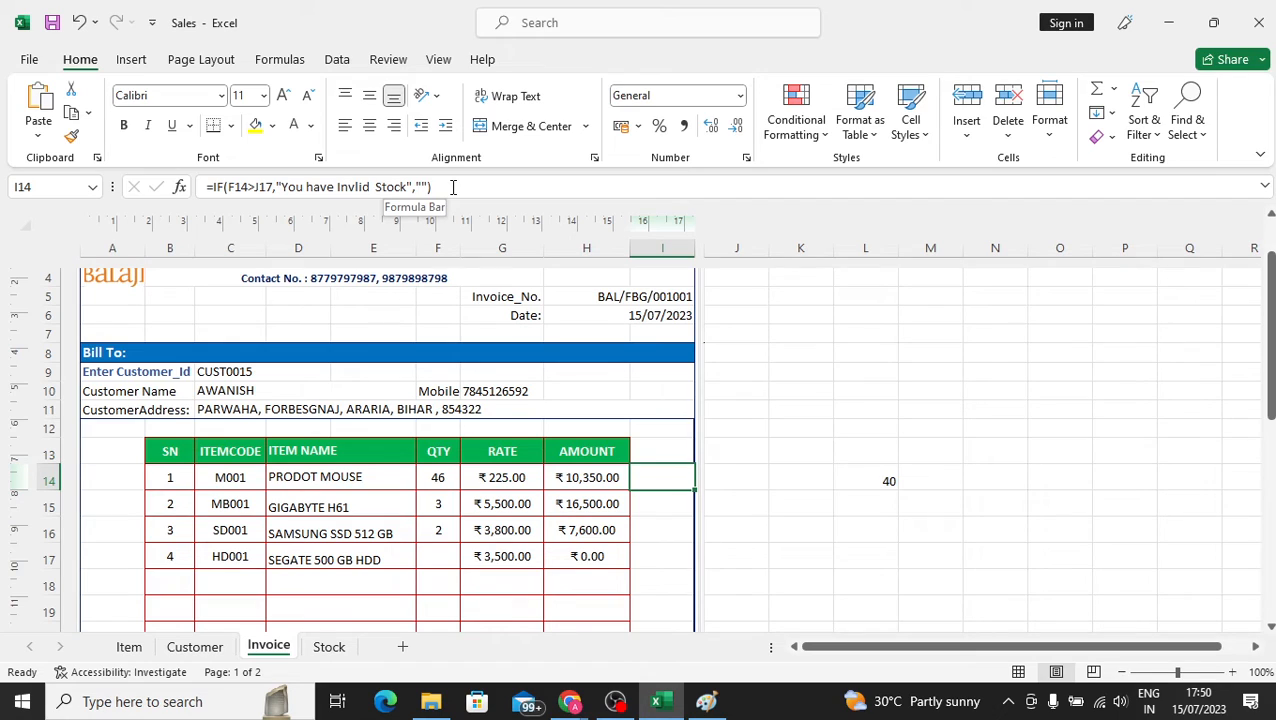
pyautogui.click(438, 477)
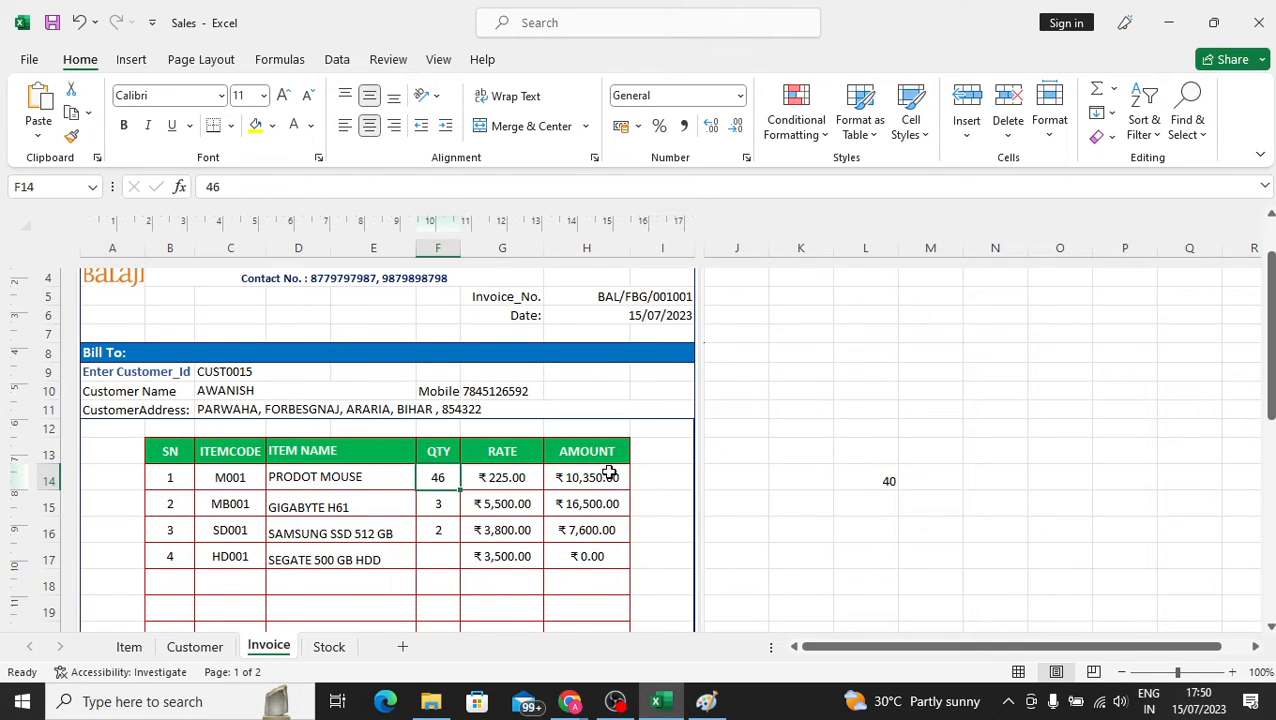
pyautogui.click(663, 488)
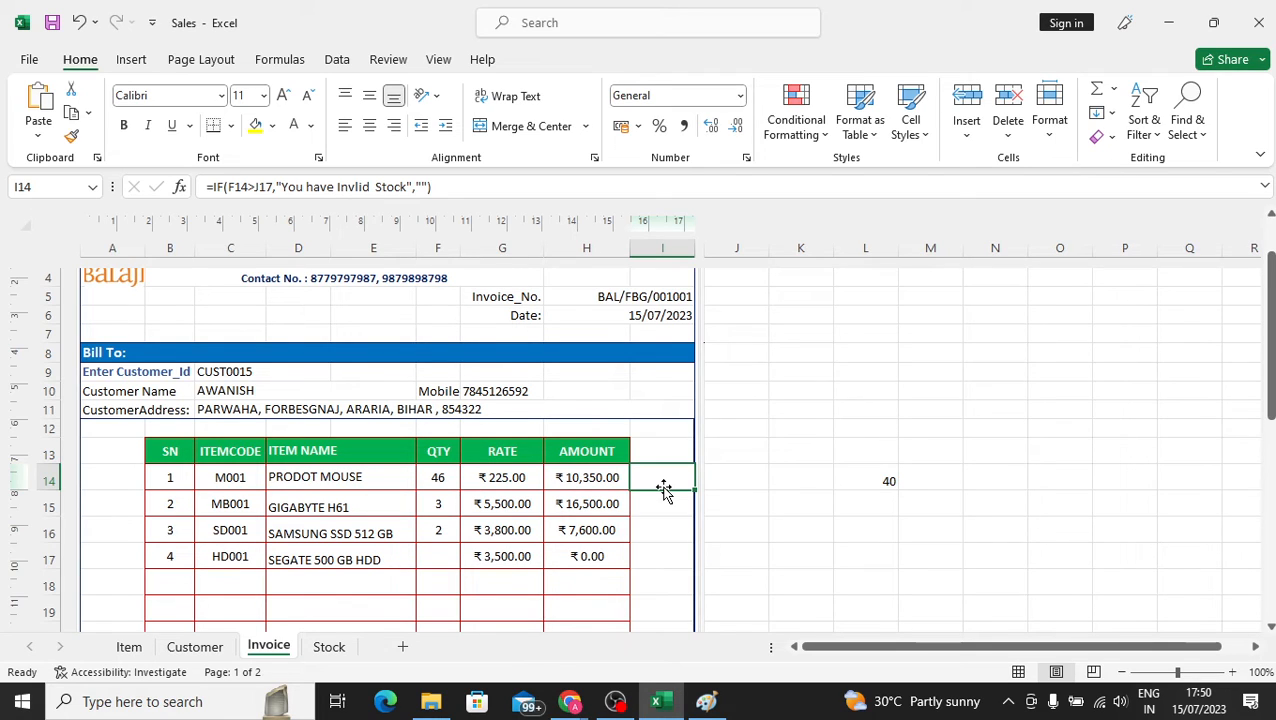
pyautogui.click(441, 479)
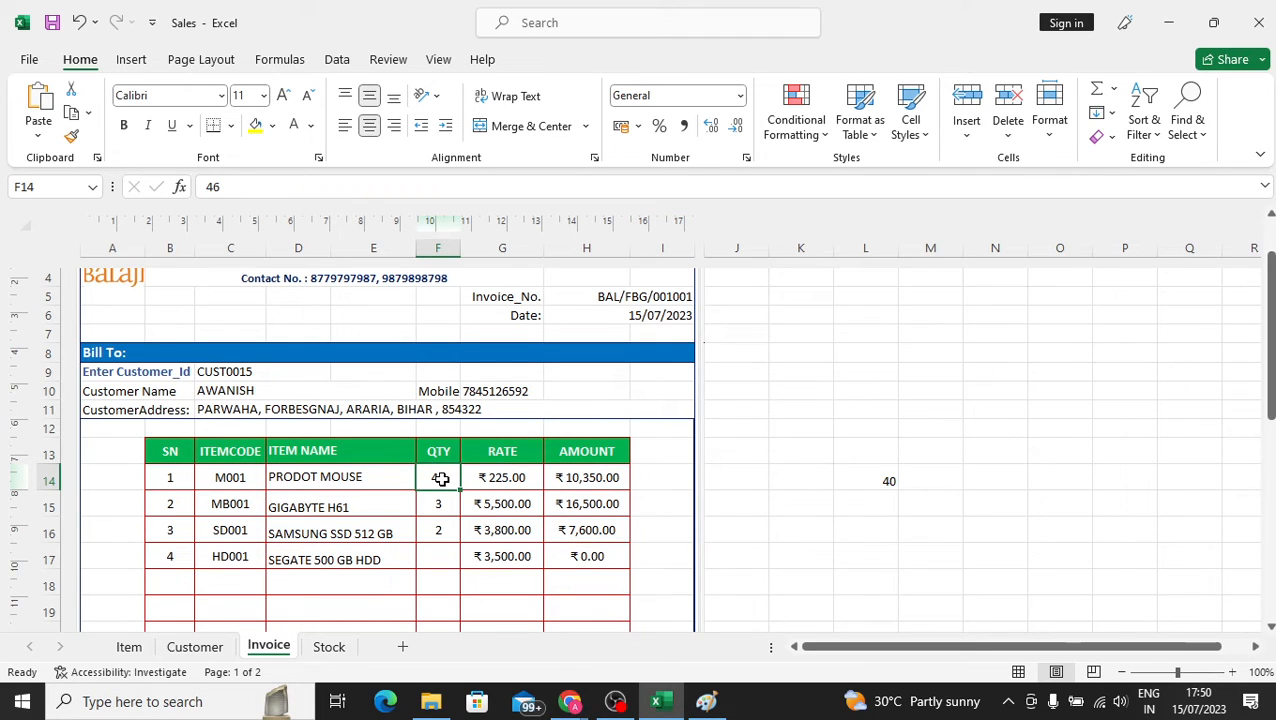
pyautogui.click(655, 479)
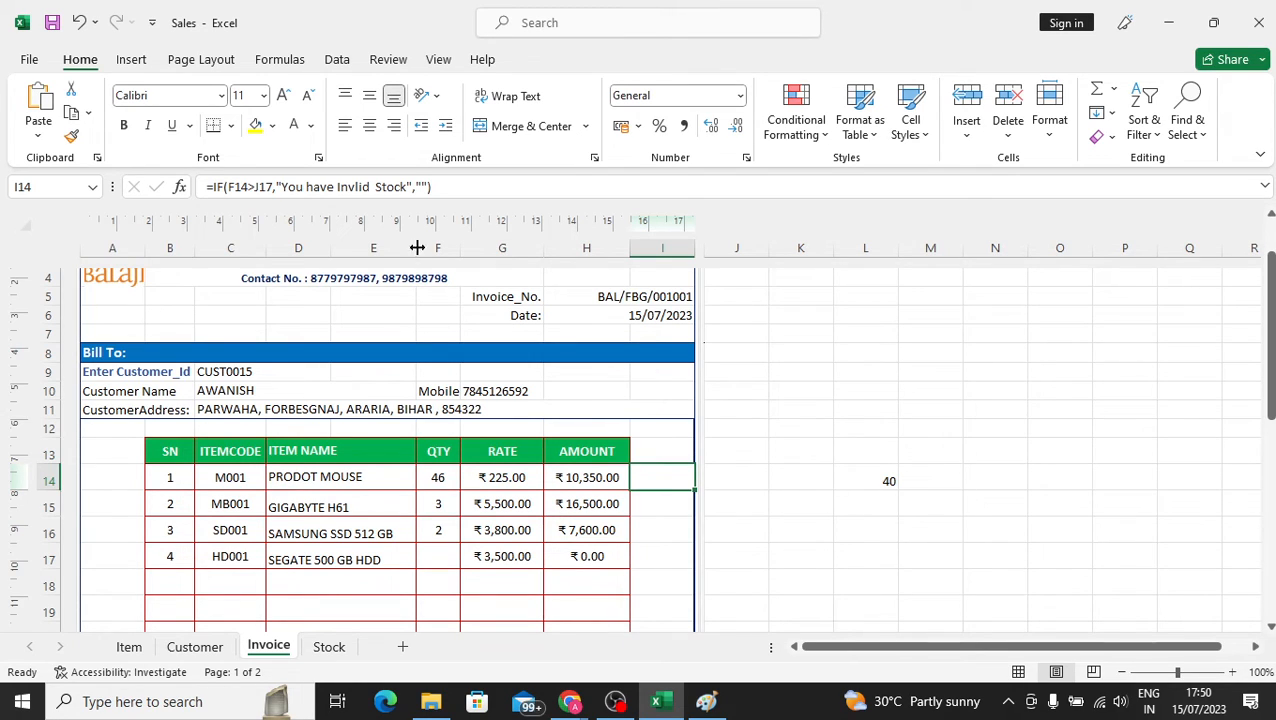
pyautogui.click(719, 502)
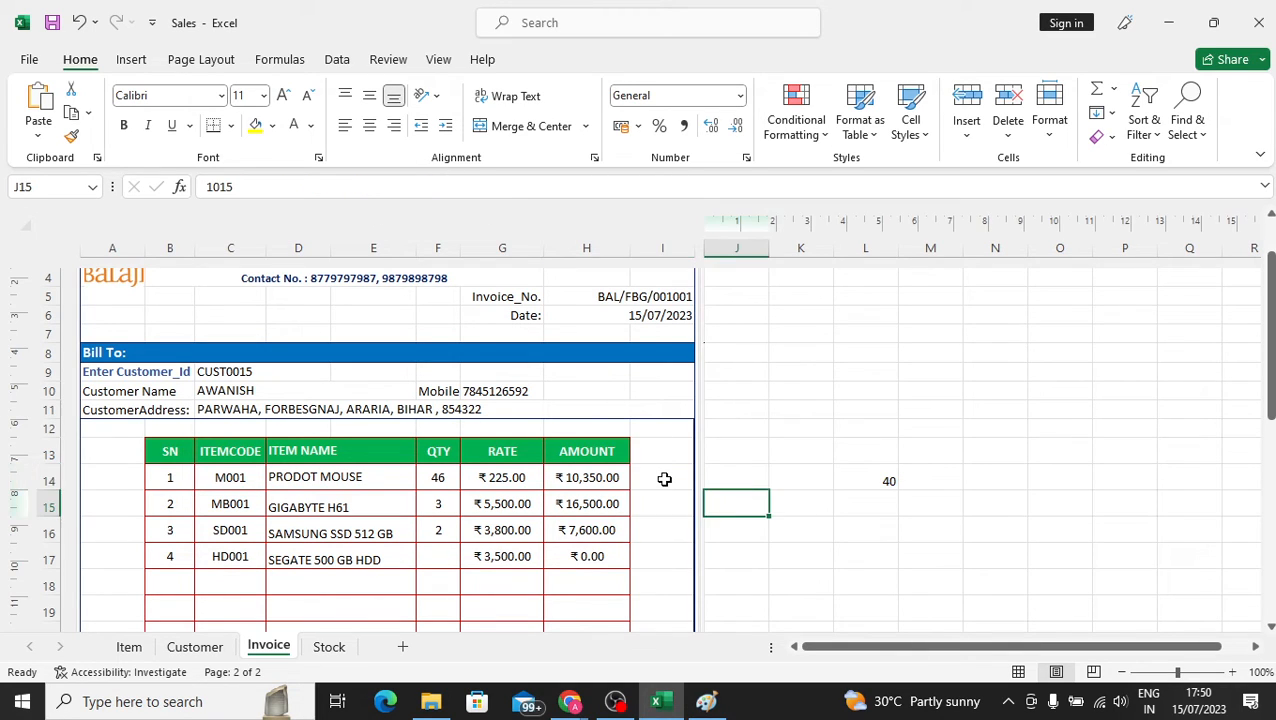
pyautogui.click(664, 478)
pyautogui.click(463, 185)
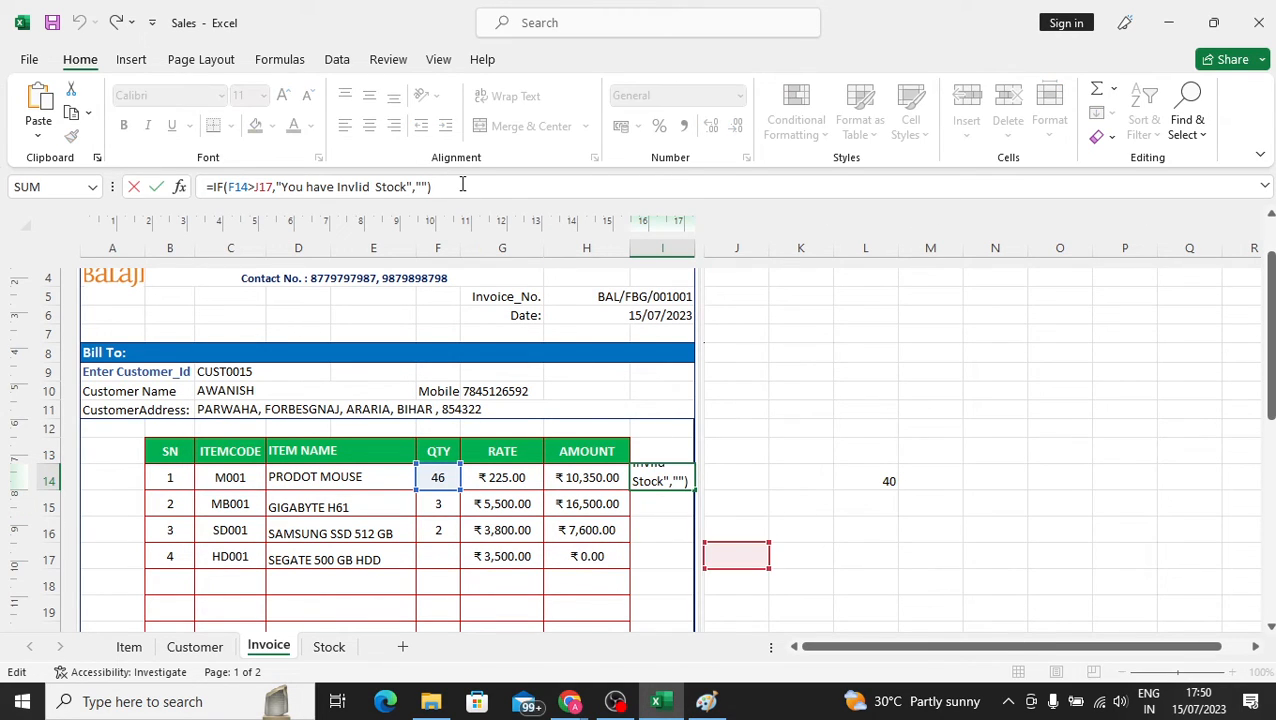
pyautogui.press('Return')
pyautogui.press('Up')
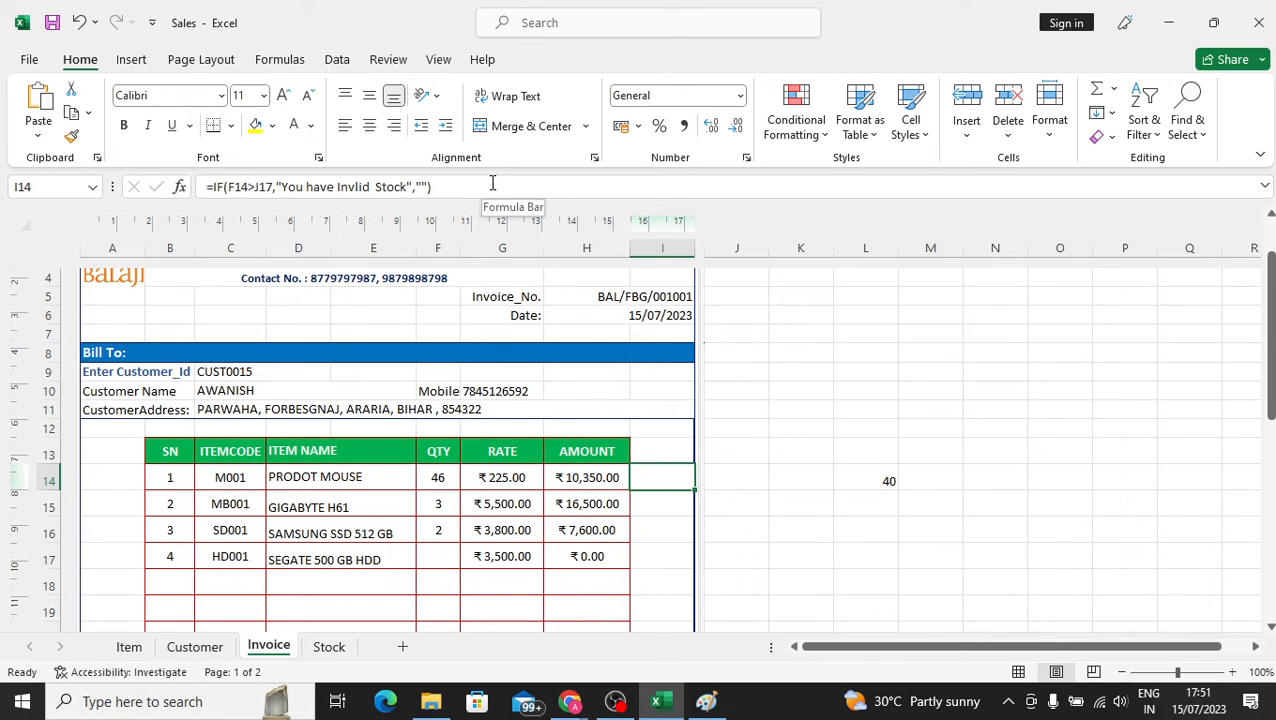
# Set the value-if-false text in the I14 formula to "yes".
pyautogui.click(421, 186)
pyautogui.write('yes')
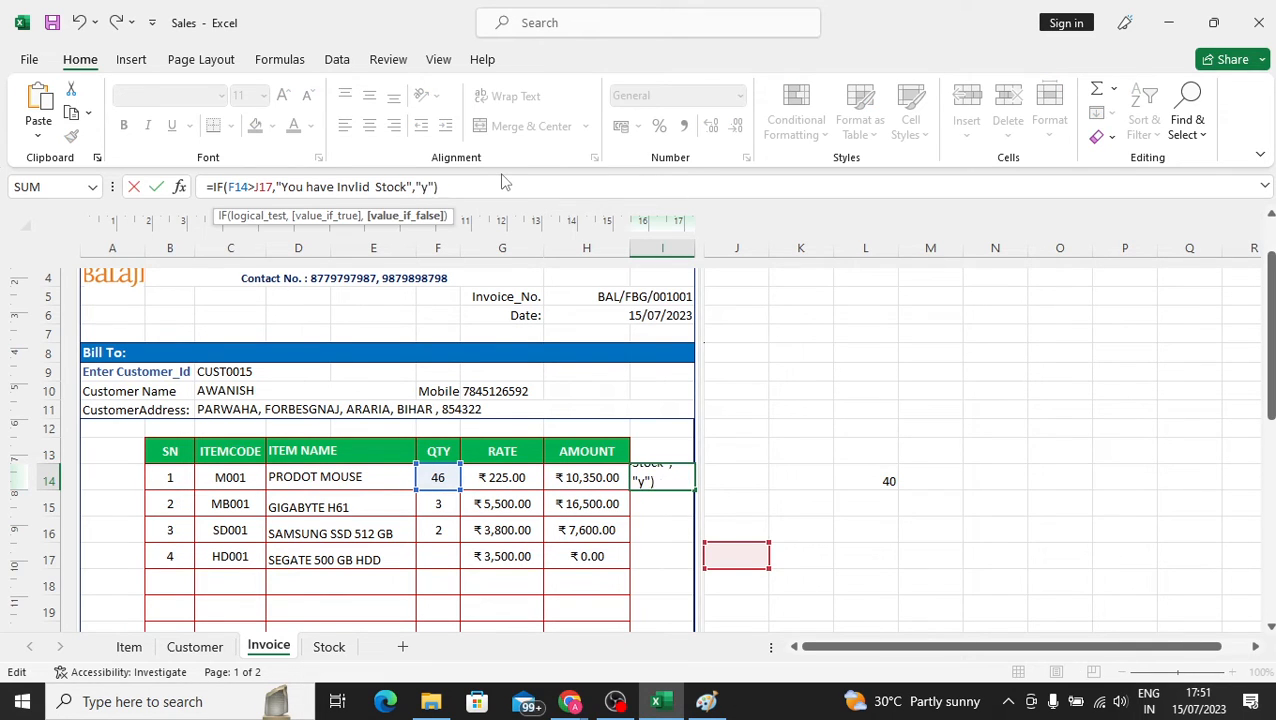
pyautogui.press('Return')
pyautogui.press('Up')
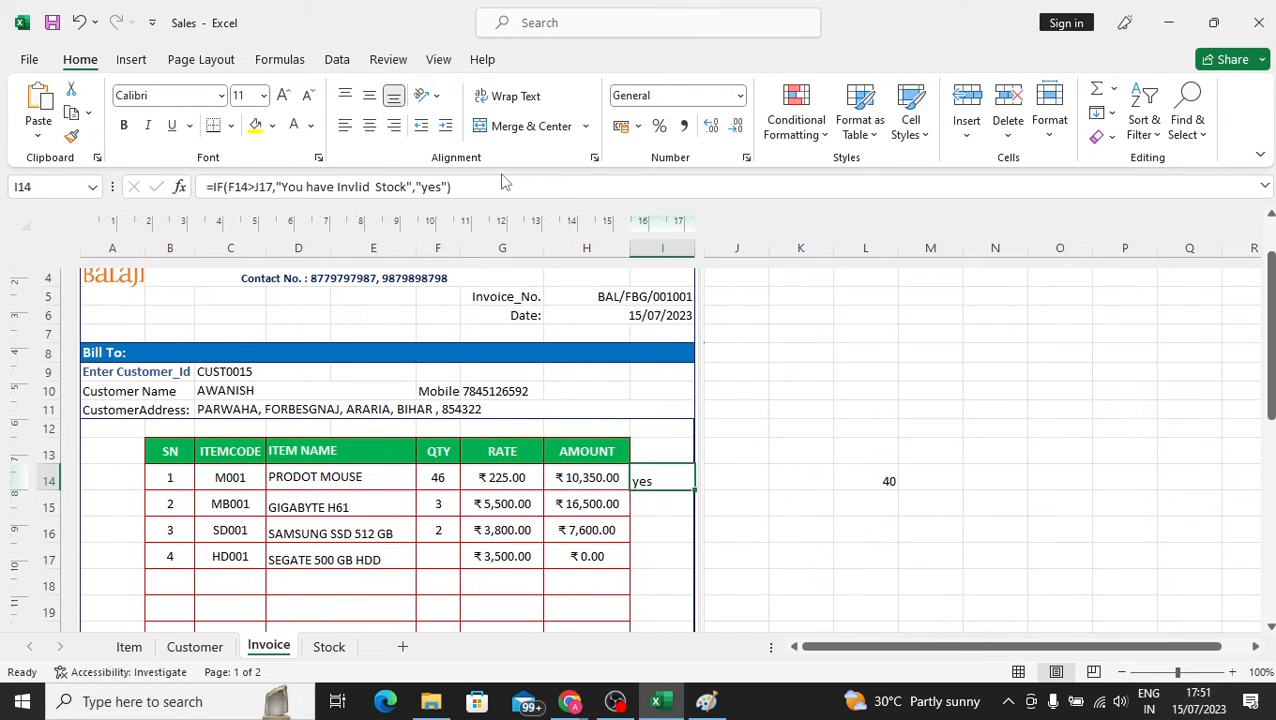
pyautogui.click(760, 524)
pyautogui.click(668, 483)
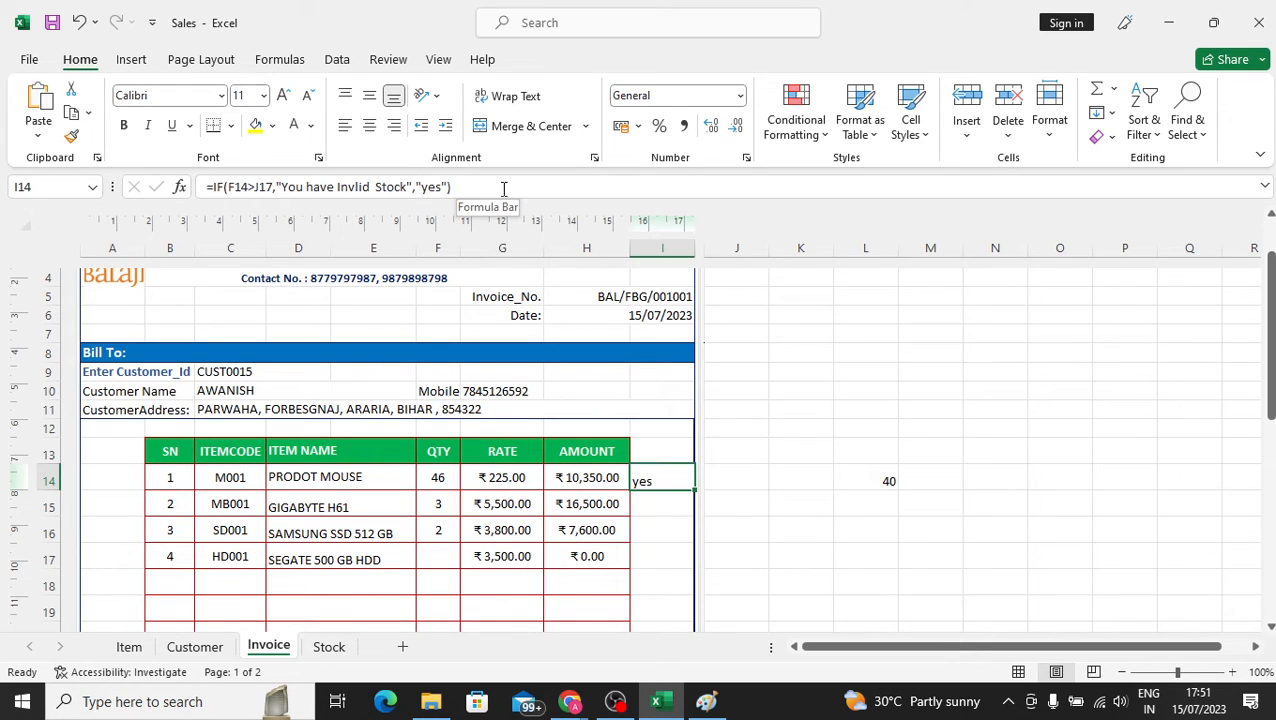
# Test the stock check by setting the PRODOT MOUSE quantity in F14 to 39, 0 and finally 100.
pyautogui.click(440, 480)
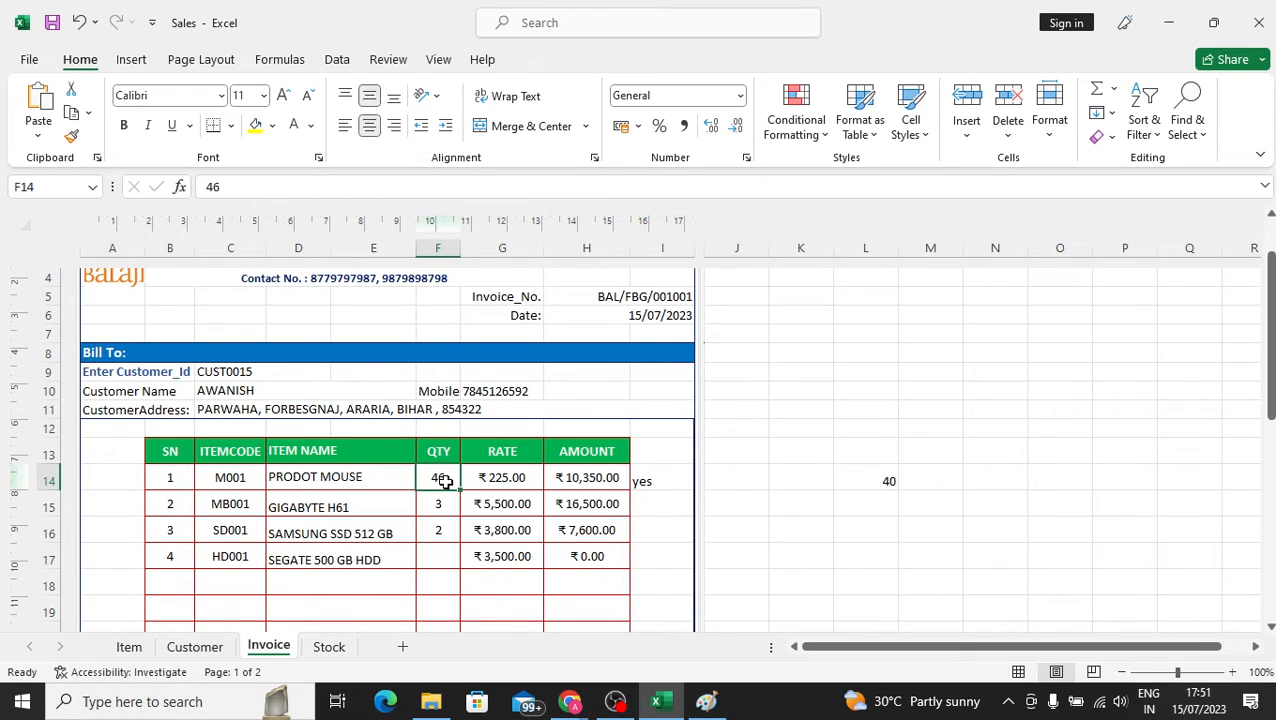
pyautogui.write('39')
pyautogui.press('Return')
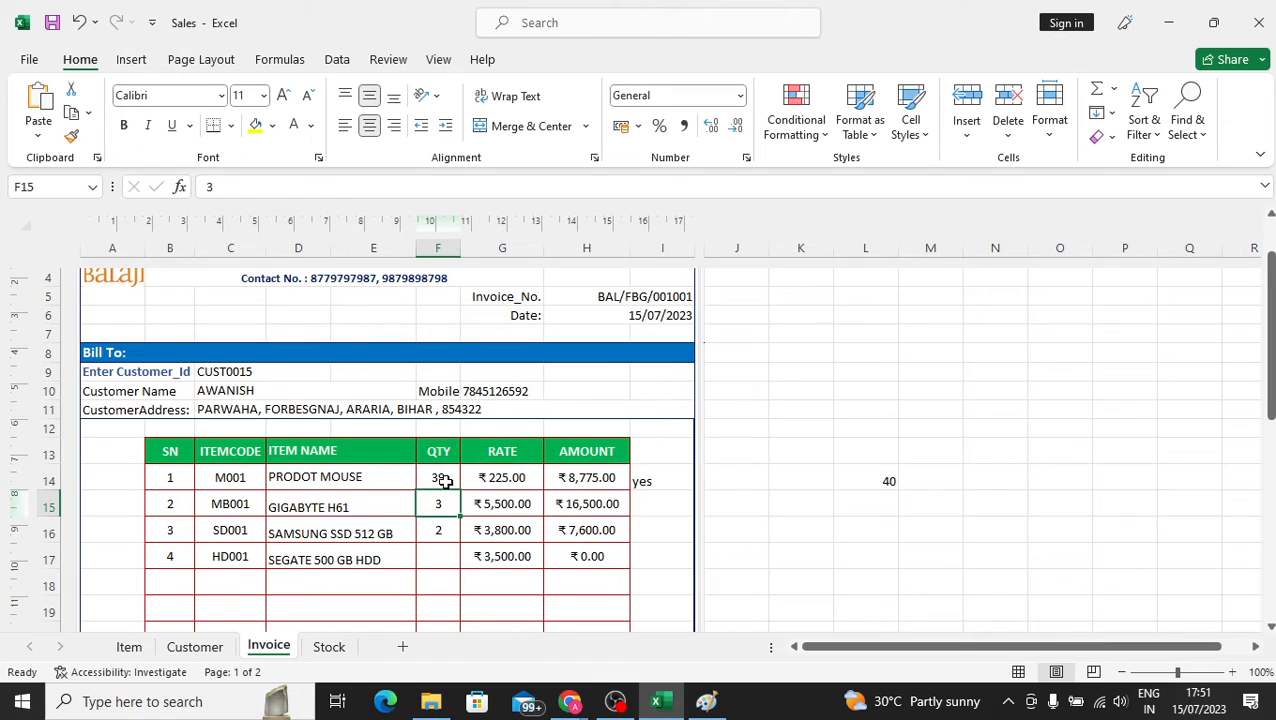
pyautogui.click(443, 481)
pyautogui.write('0')
pyautogui.press('Return')
pyautogui.click(443, 481)
pyautogui.write('100')
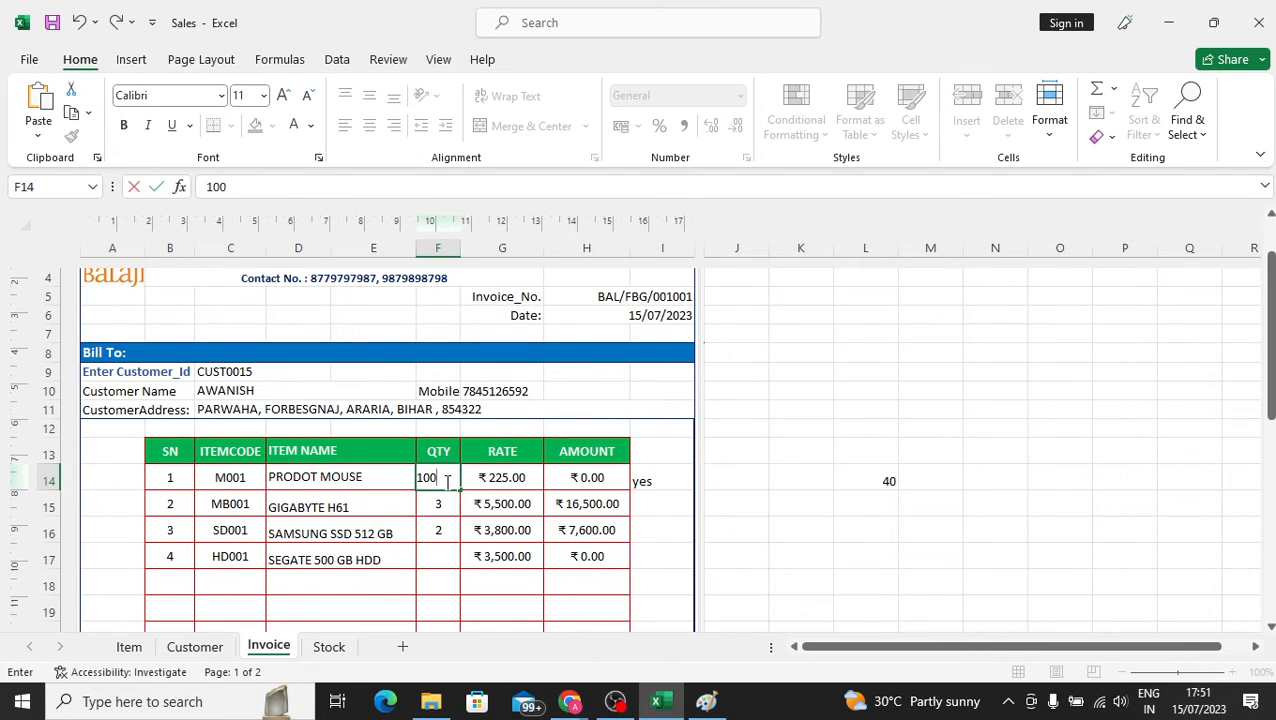
pyautogui.press('Return')
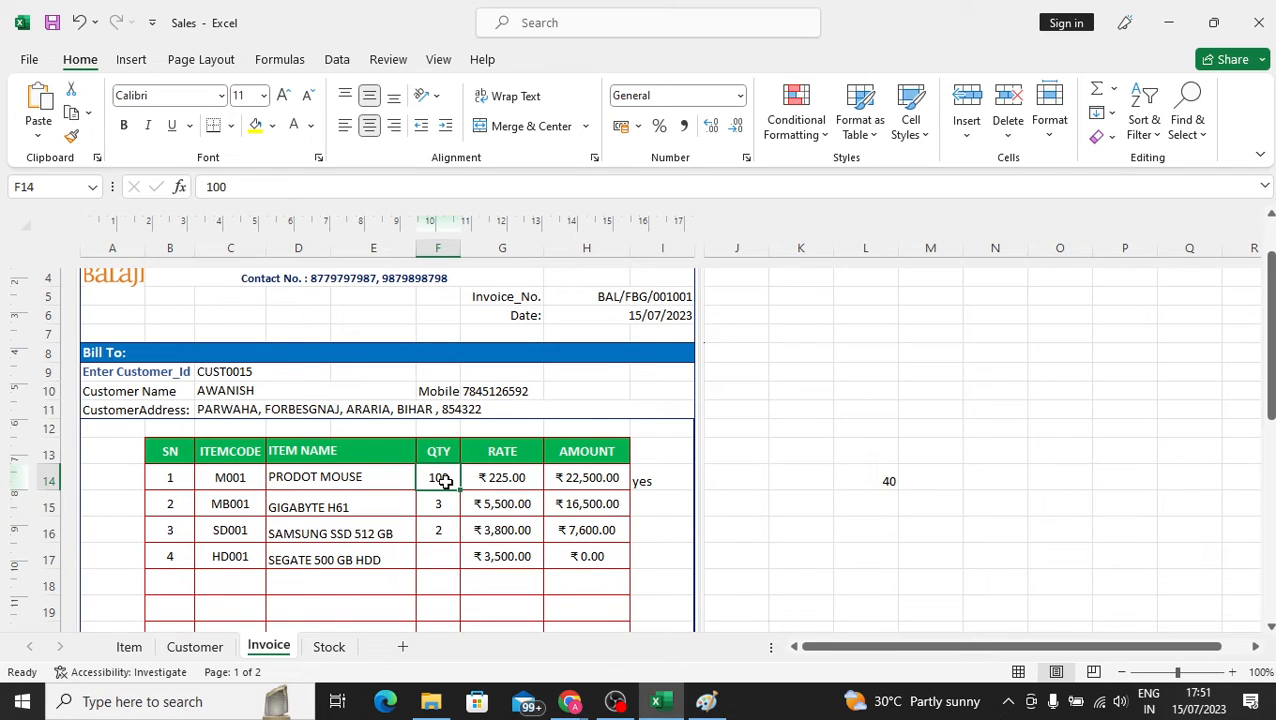
# Reverse the comparison in the I14 formula so it tests F14<J17.
pyautogui.click(650, 483)
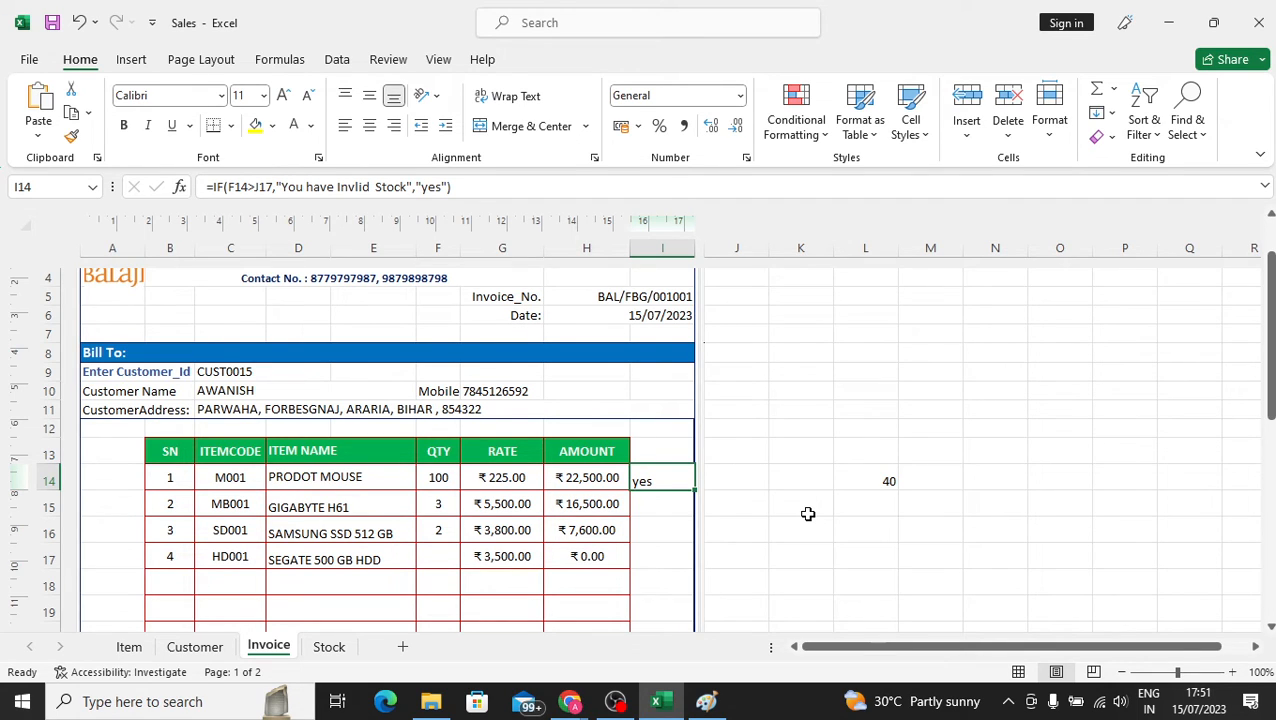
pyautogui.click(257, 187)
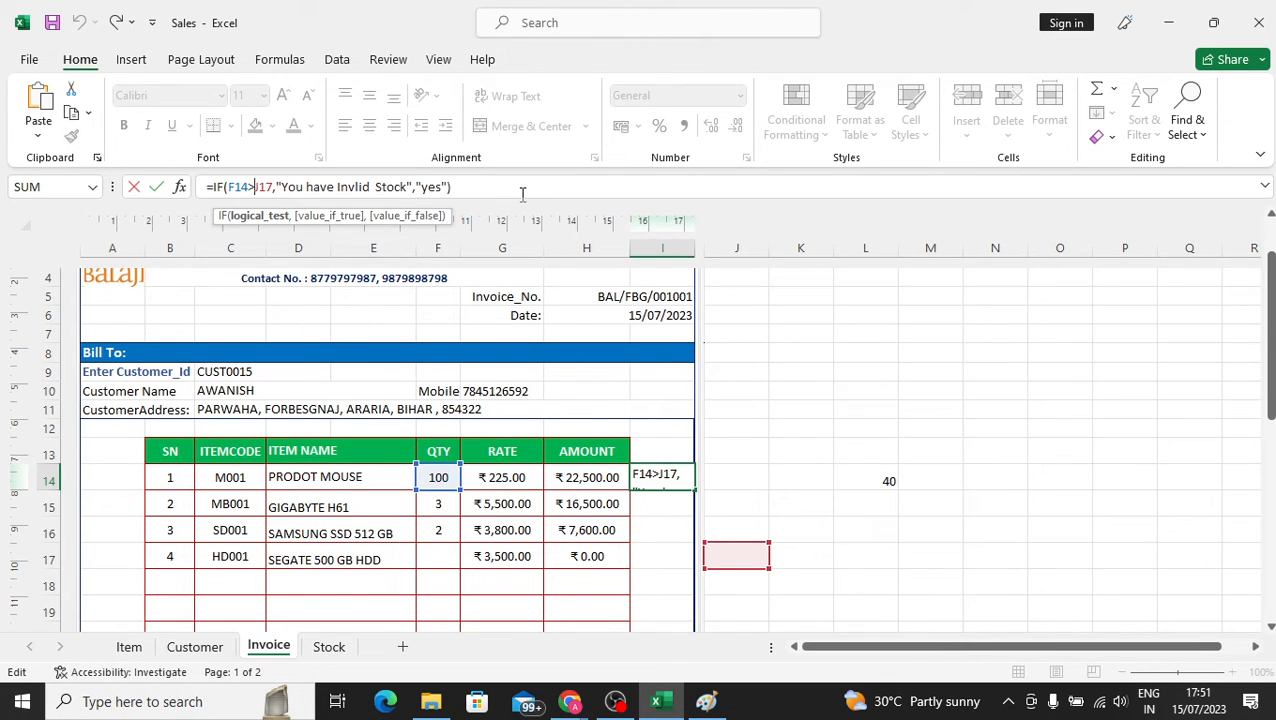
pyautogui.press('BackSpace')
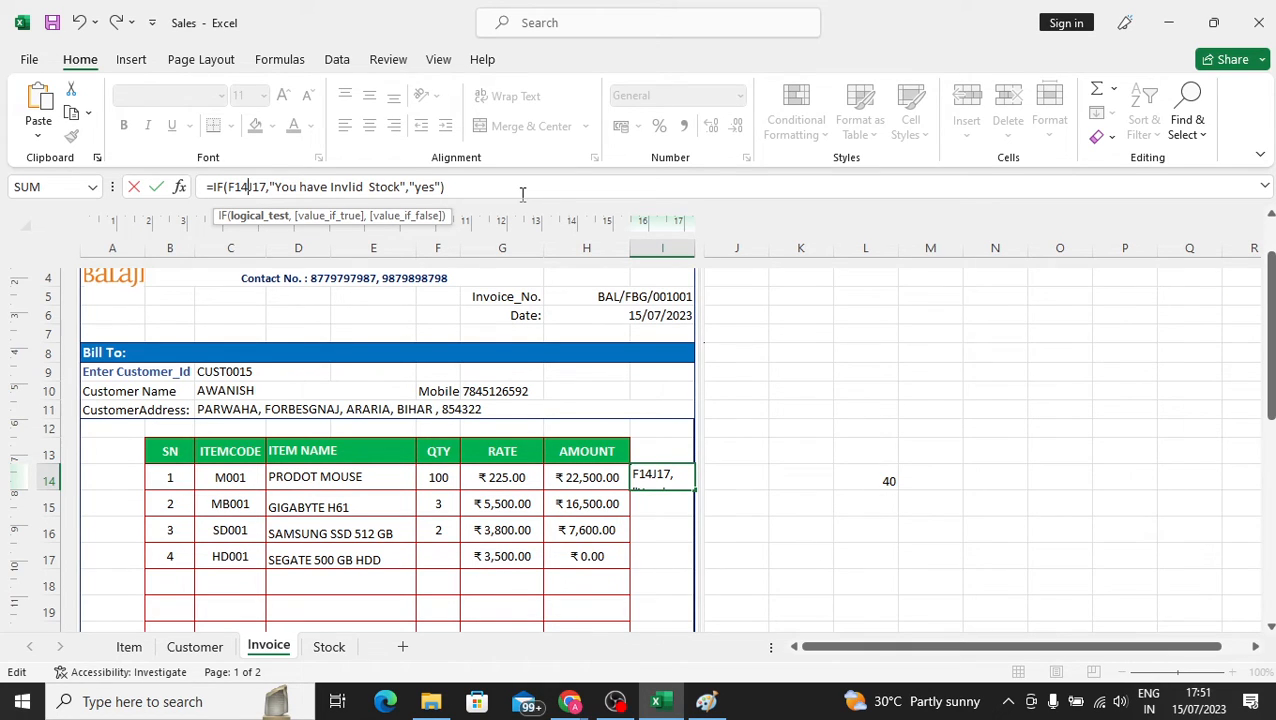
pyautogui.write('<')
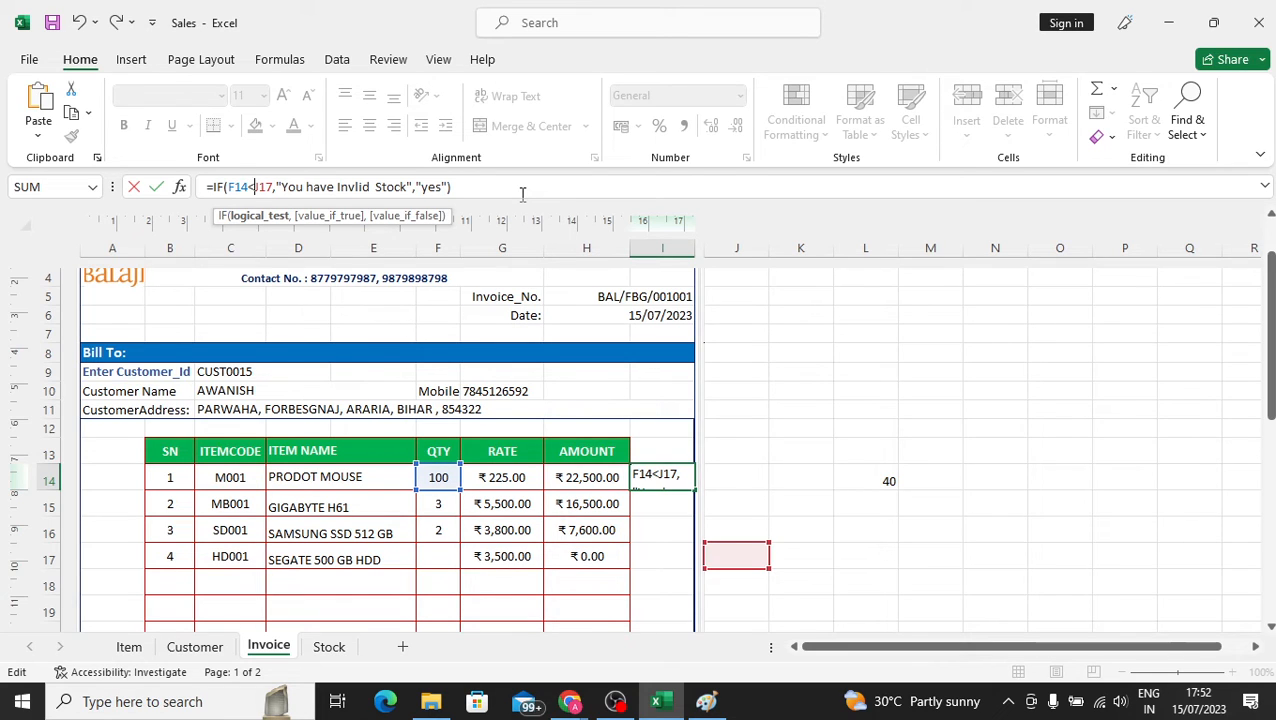
pyautogui.press('Return')
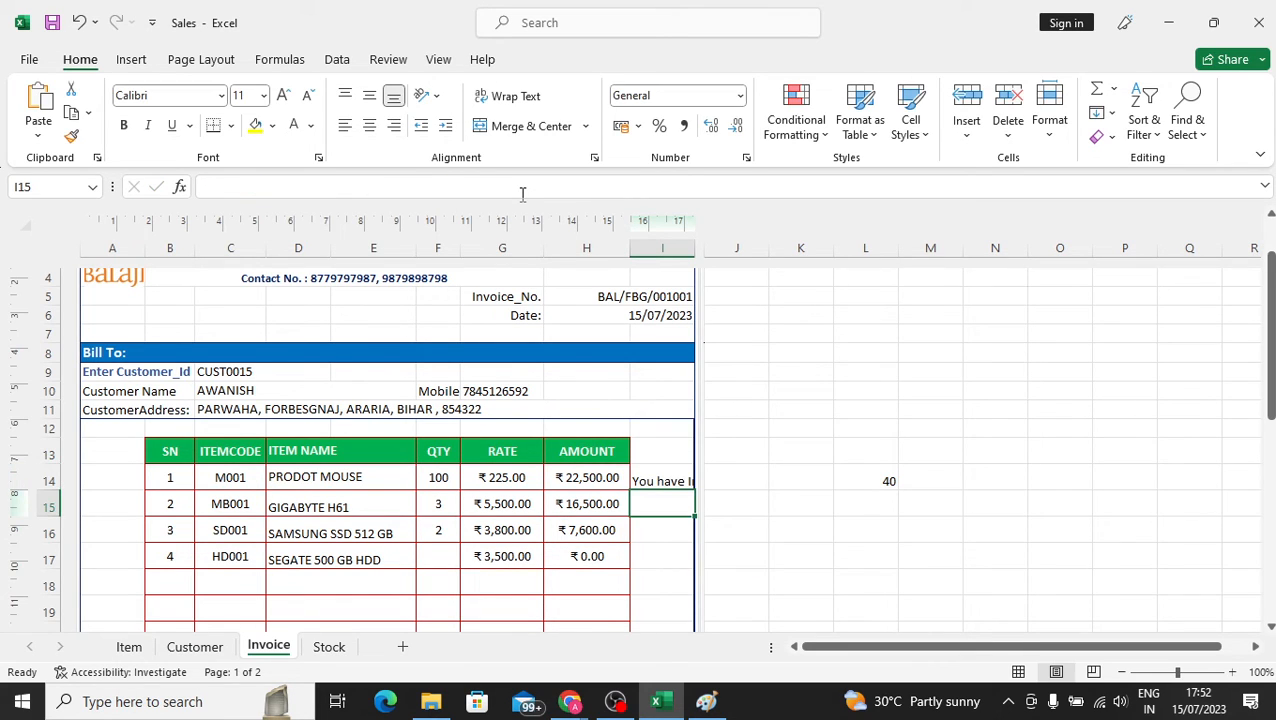
pyautogui.press('Up')
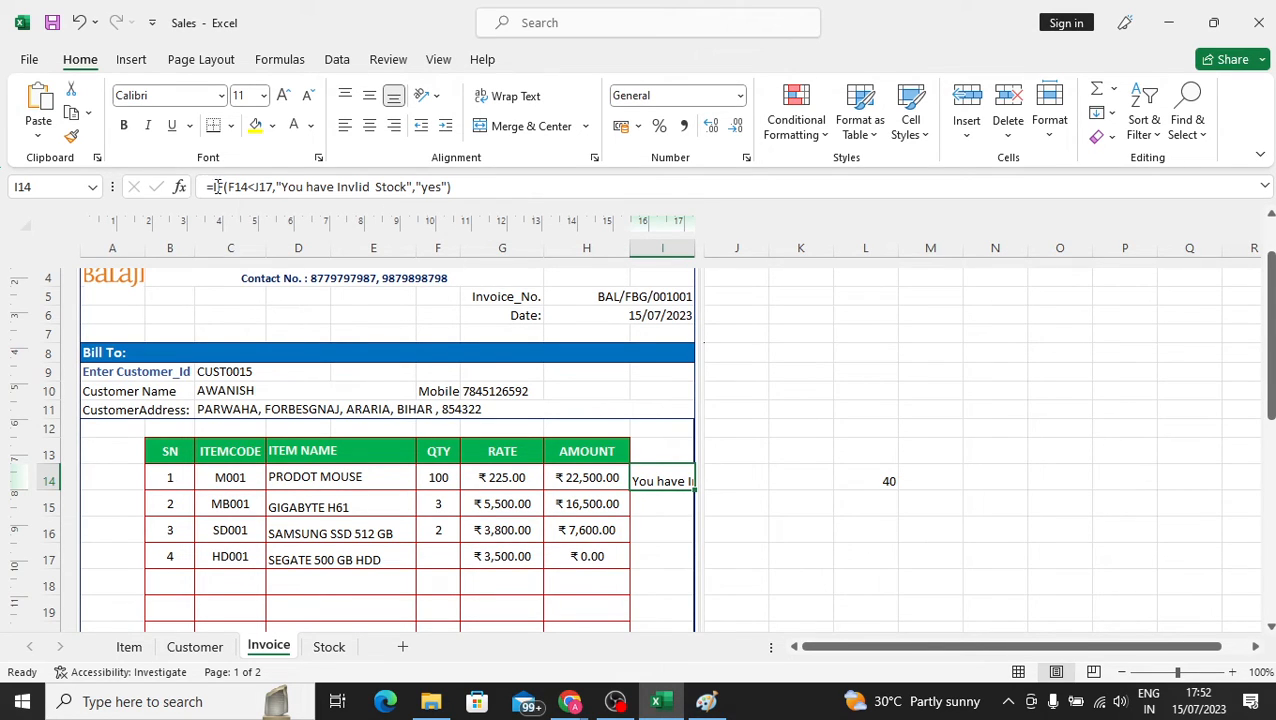
# Delete the IF formula from I14 and the sample stock balance from L14.
pyautogui.click(731, 505)
pyautogui.click(669, 481)
pyautogui.press('Delete')
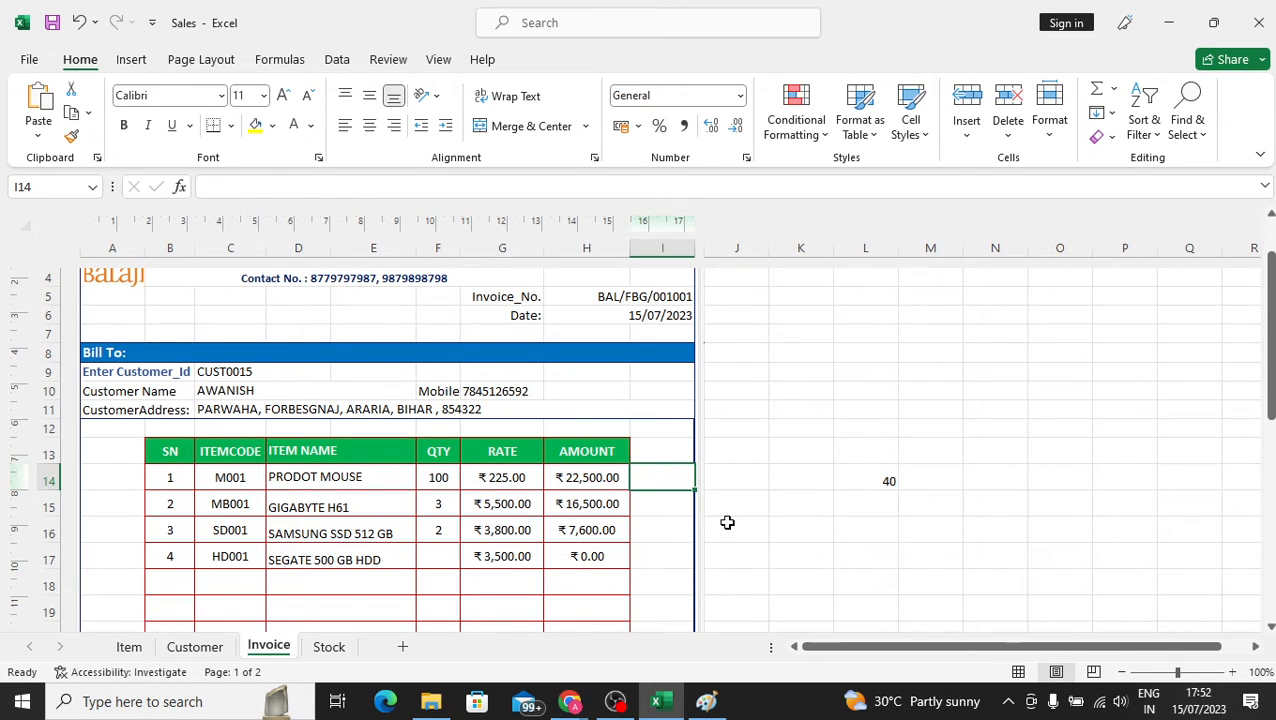
pyautogui.click(847, 477)
pyautogui.press('Delete')
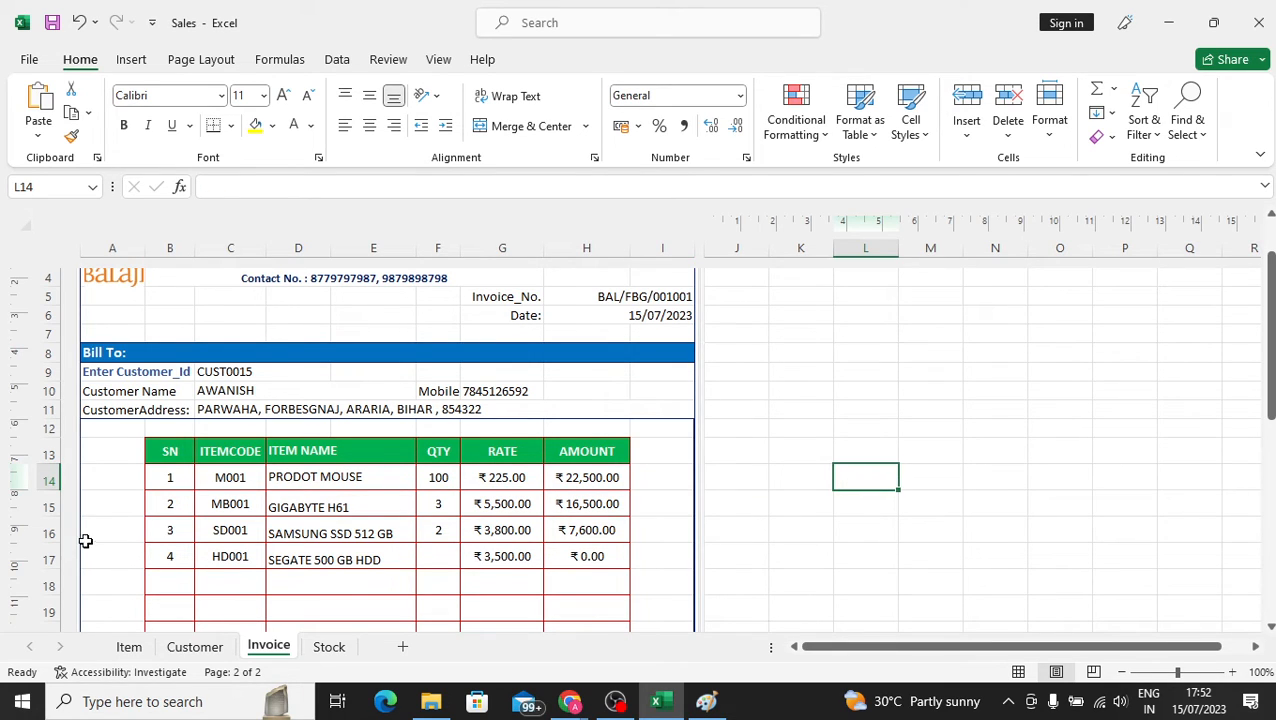
# Enter 40 in cell A14, beside the first invoice item, as the sample stock balance.
pyautogui.doubleClick(111, 477)
pyautogui.write('40')
pyautogui.press('Return')
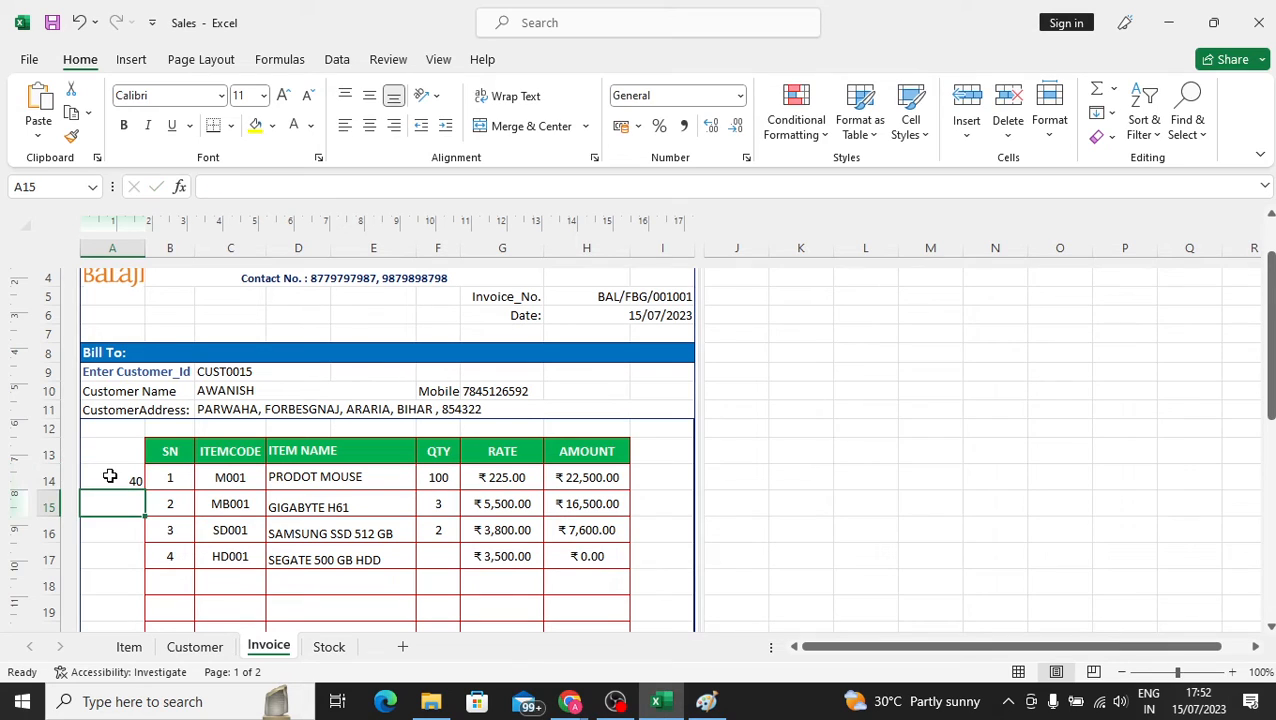
pyautogui.click(662, 479)
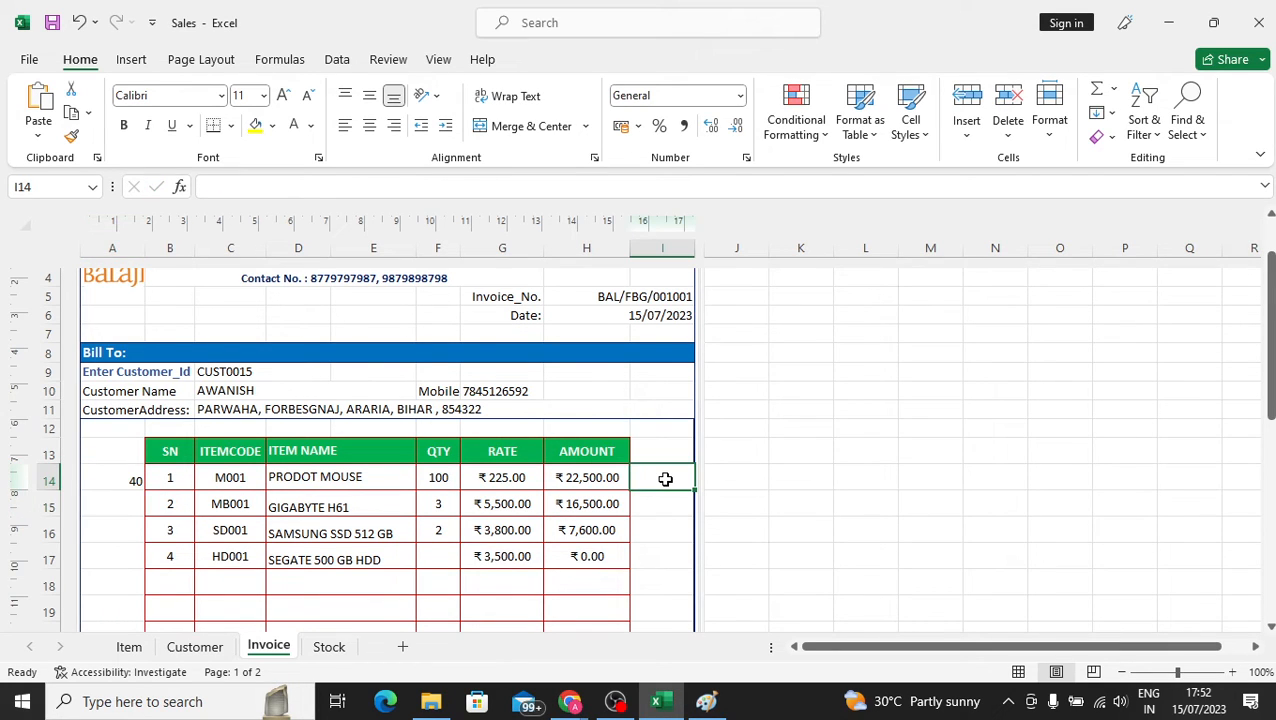
pyautogui.write('=if')
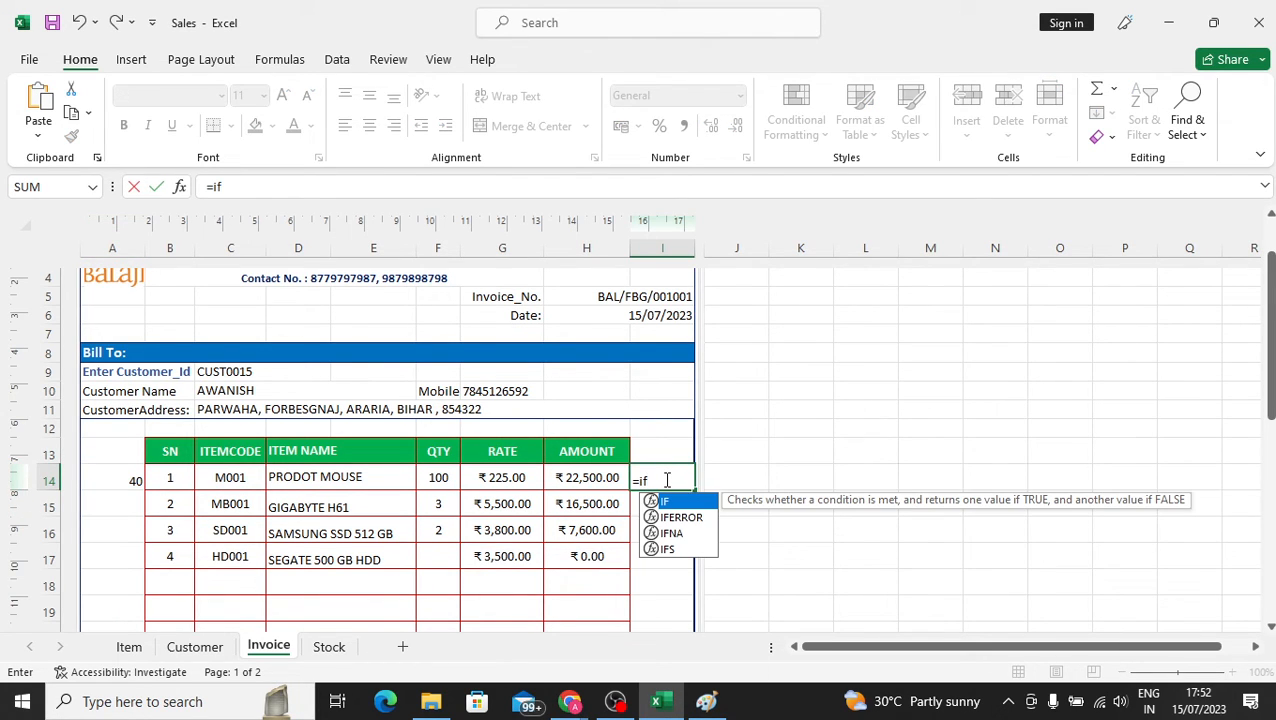
pyautogui.write('(')
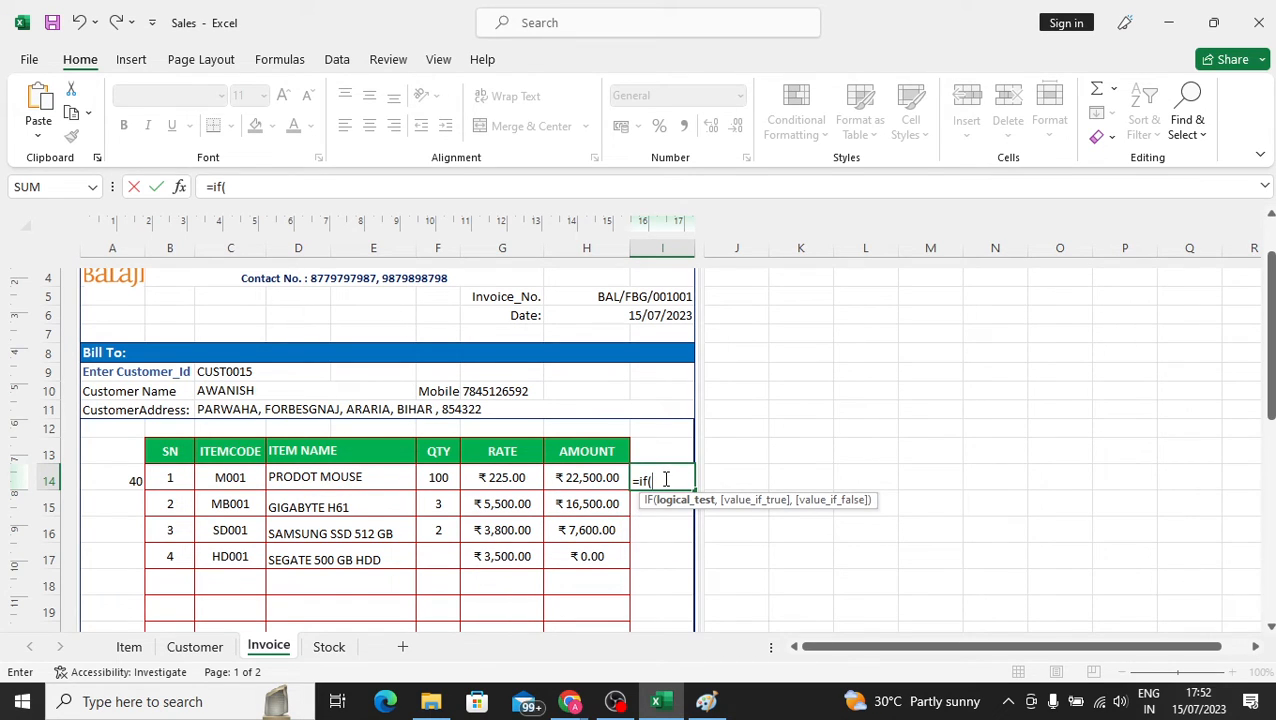
pyautogui.click(112, 483)
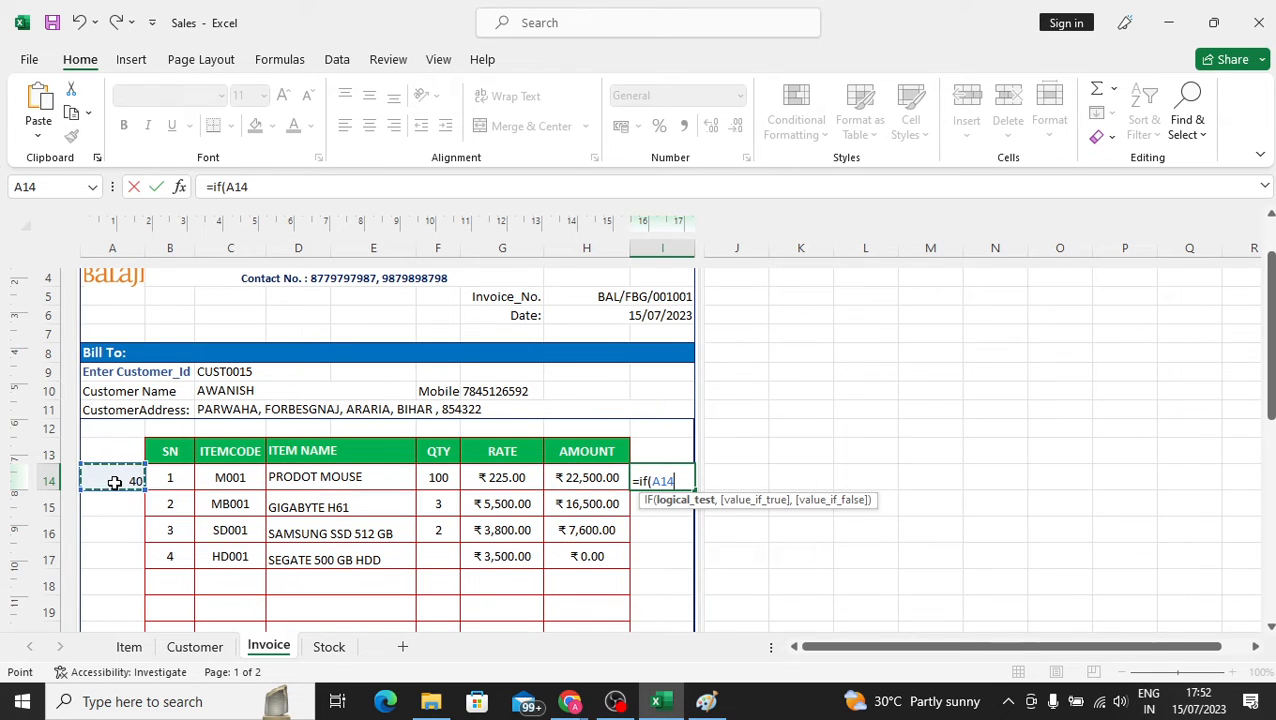
pyautogui.press('Escape')
# Remove the sample stock balance from A14 and enter 40 in cell M14 instead.
pyautogui.click(115, 483)
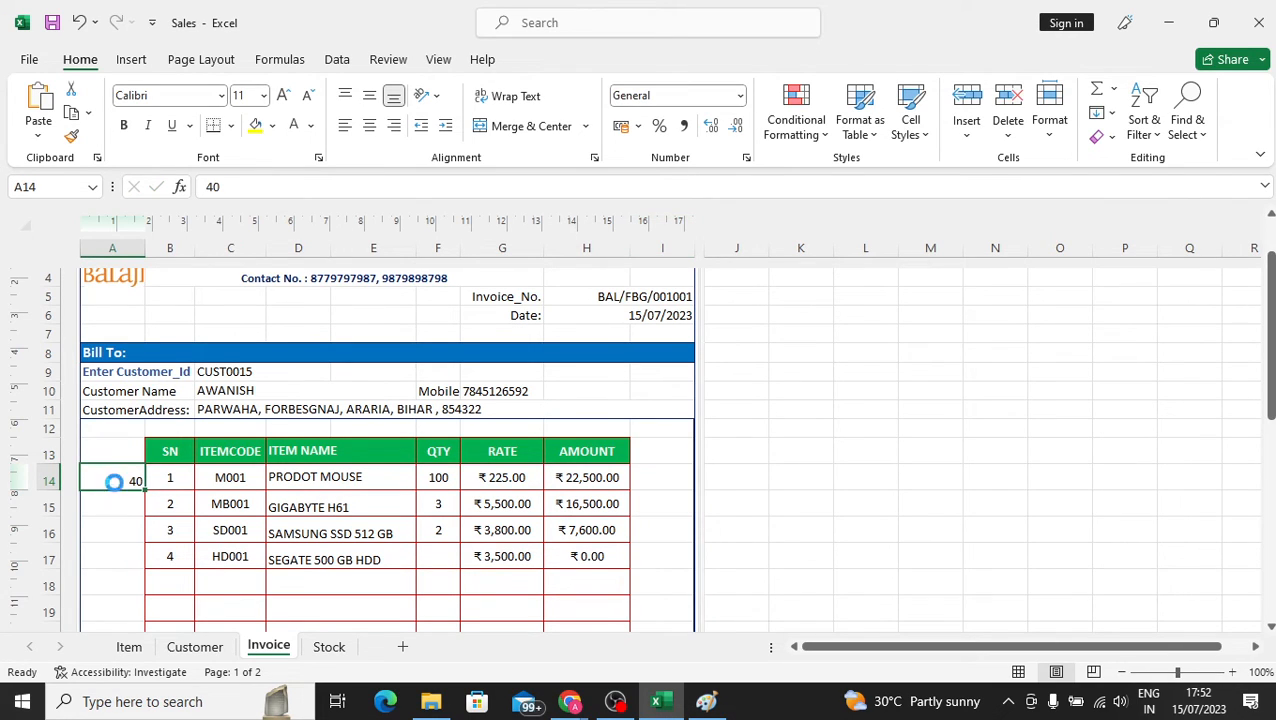
pyautogui.click(778, 470)
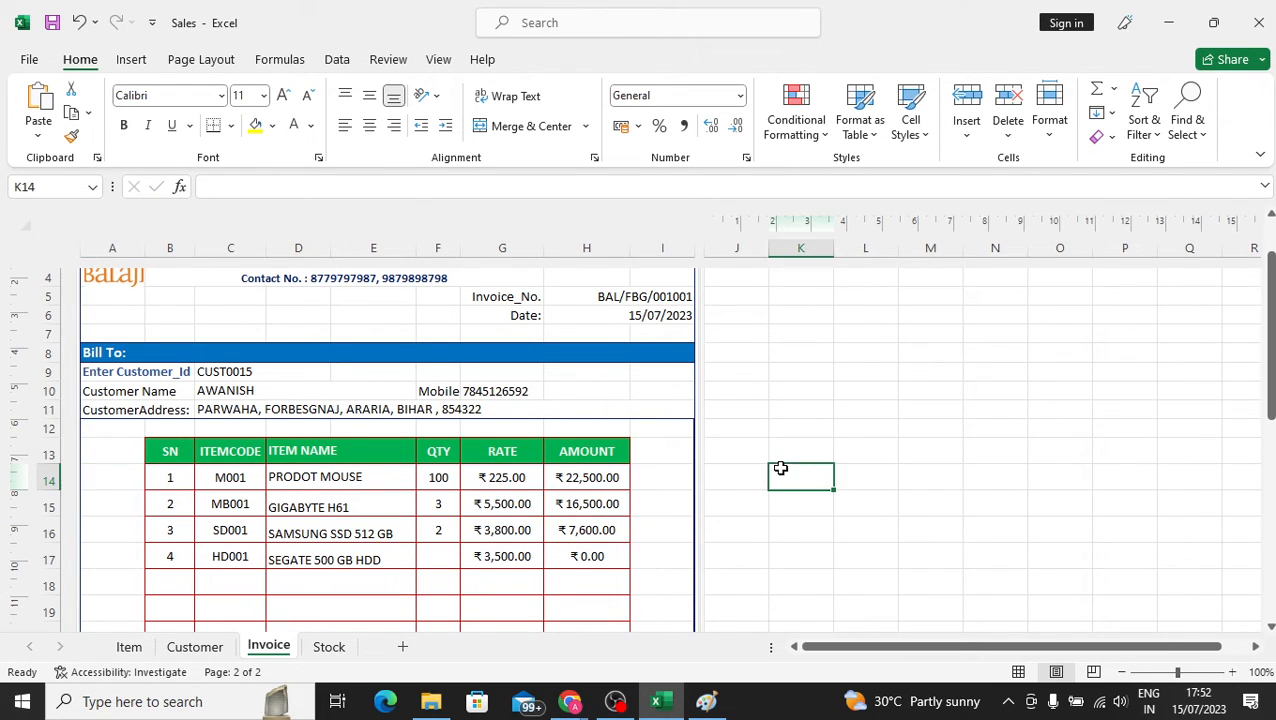
pyautogui.click(931, 473)
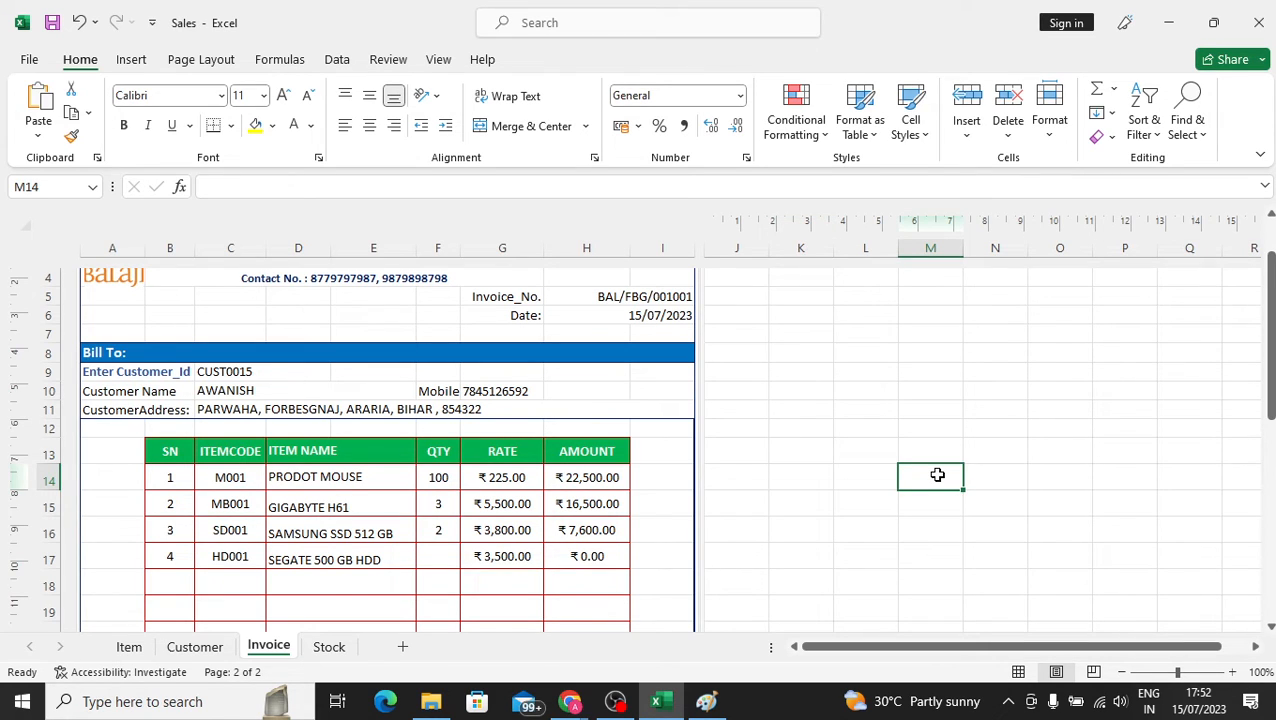
pyautogui.write('40')
pyautogui.press('Return')
pyautogui.click(938, 474)
# Start an IF formula in I14 with the logical test M14<F14, comparing the sample stock with the PRODOT MOUSE quantity.
pyautogui.click(452, 477)
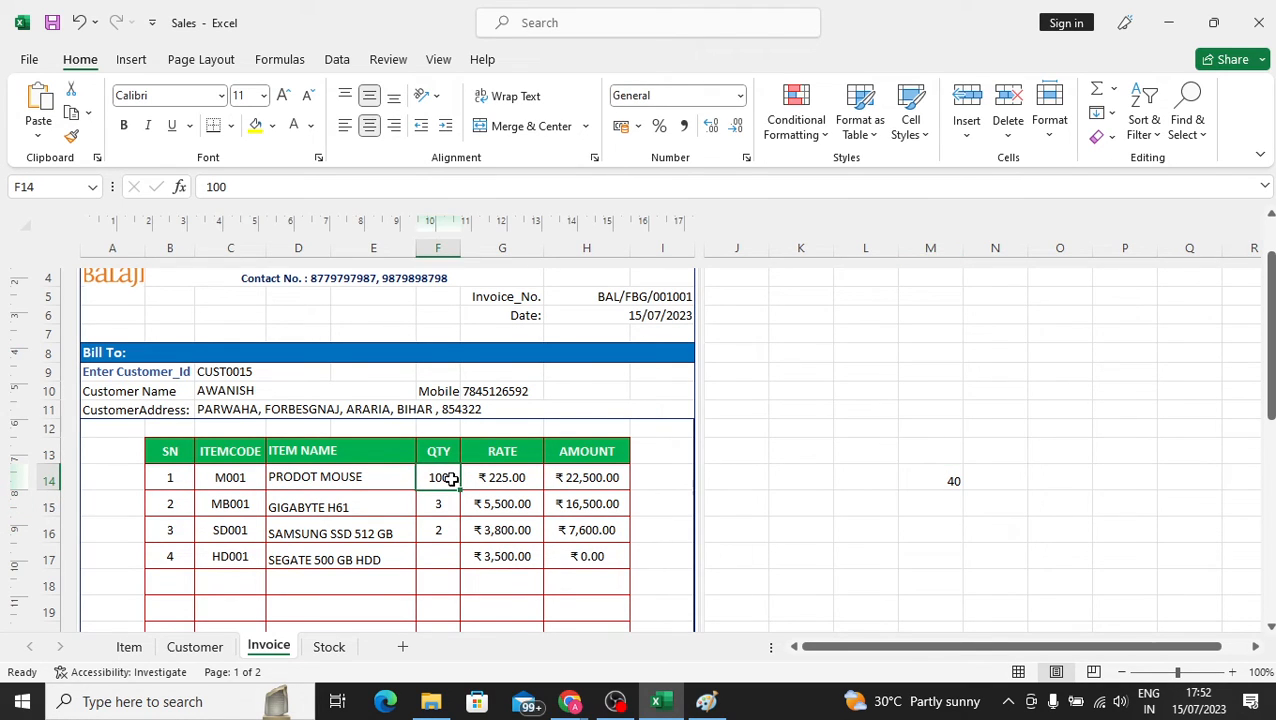
pyautogui.click(663, 478)
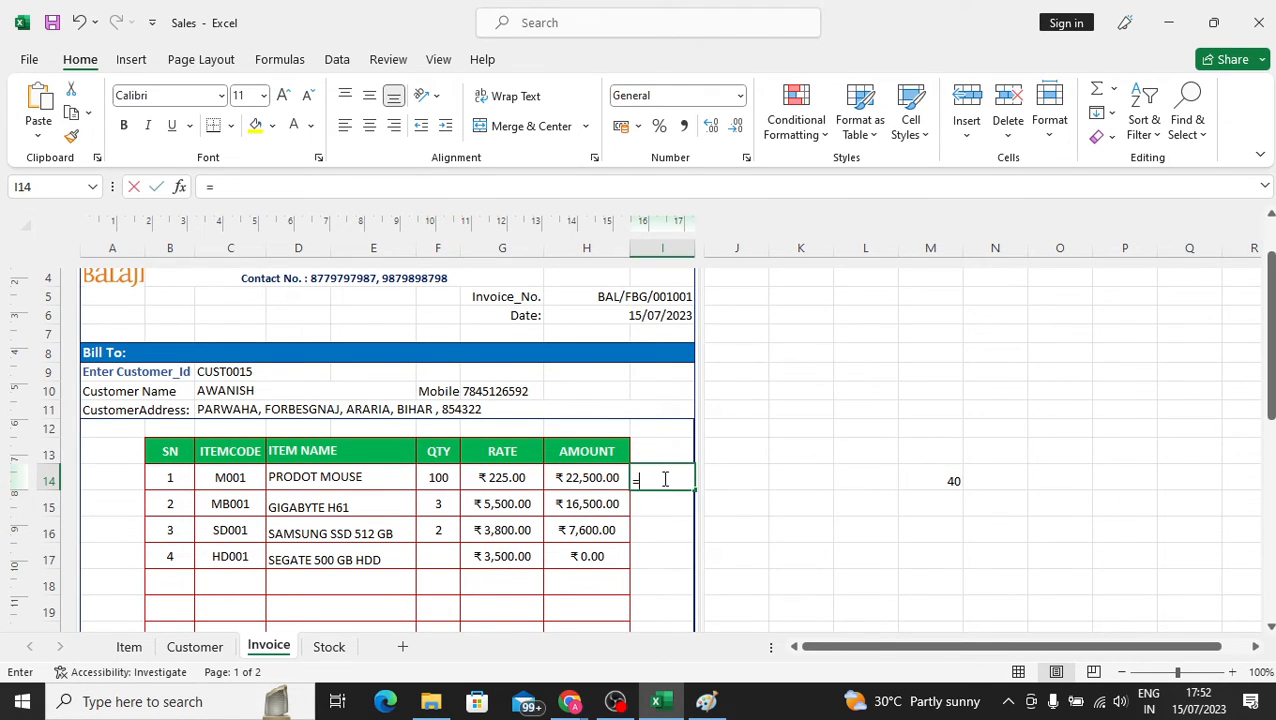
pyautogui.write('=if(')
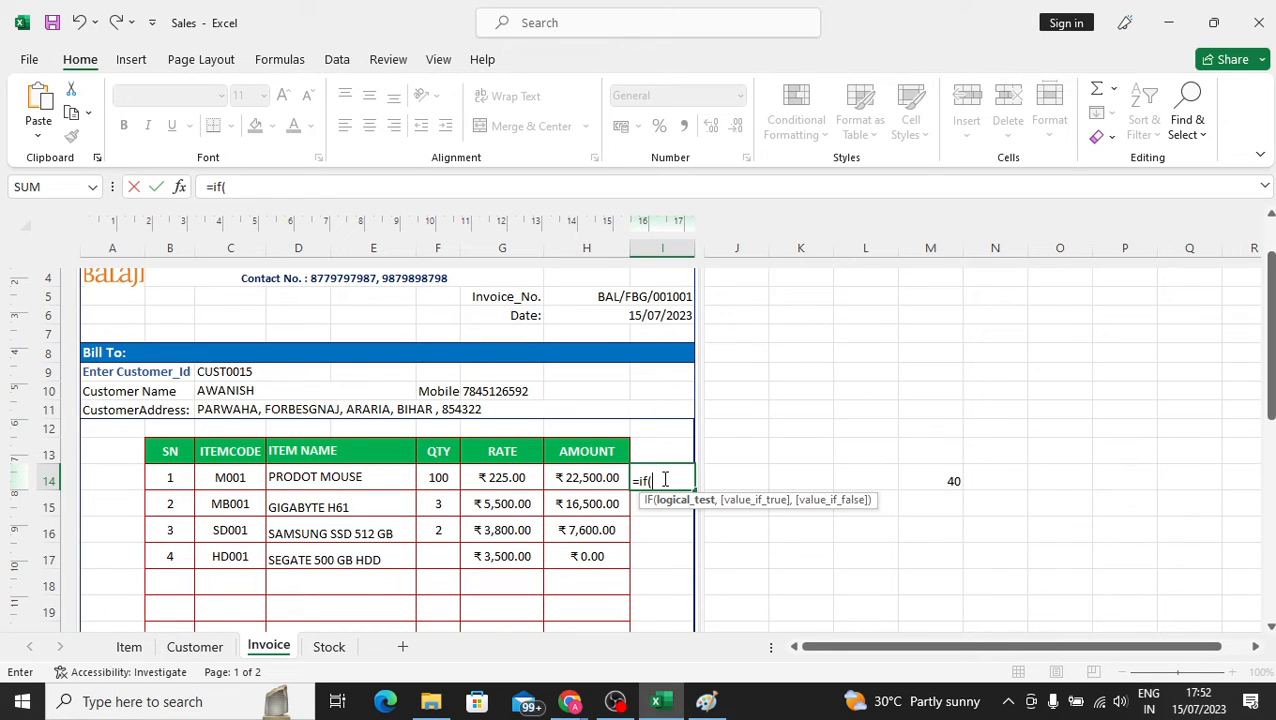
pyautogui.click(922, 478)
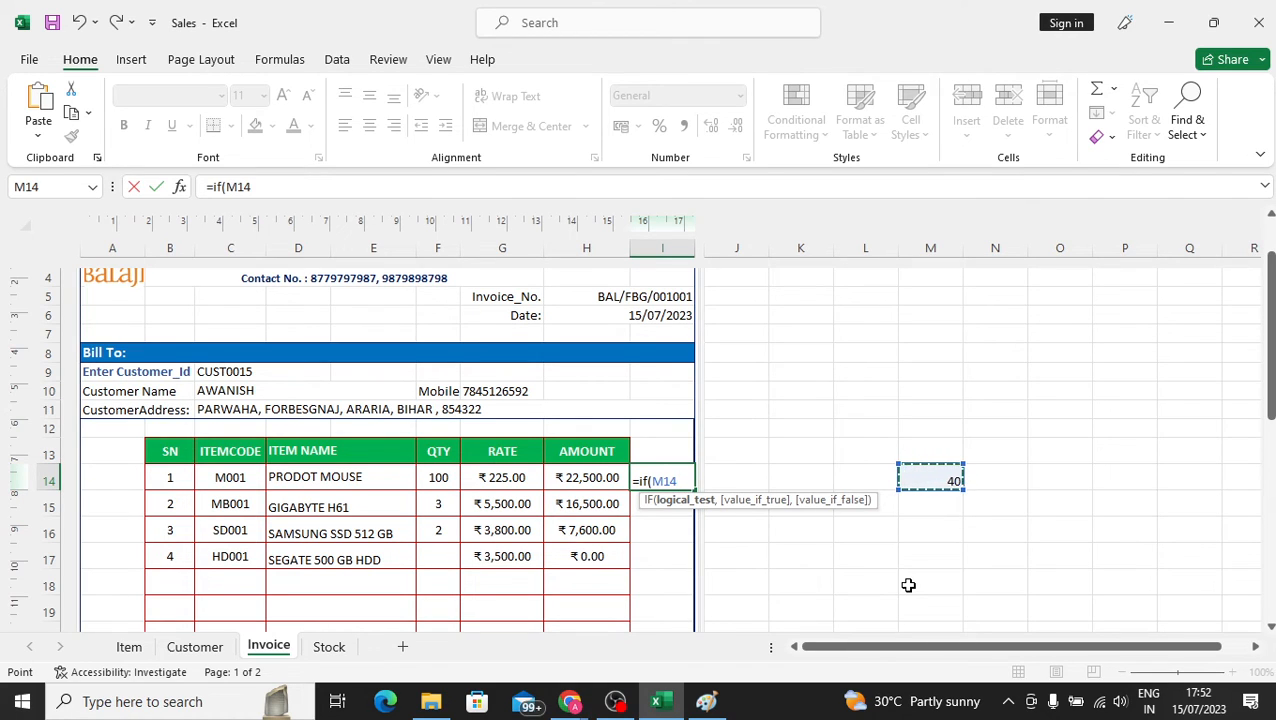
pyautogui.write('<')
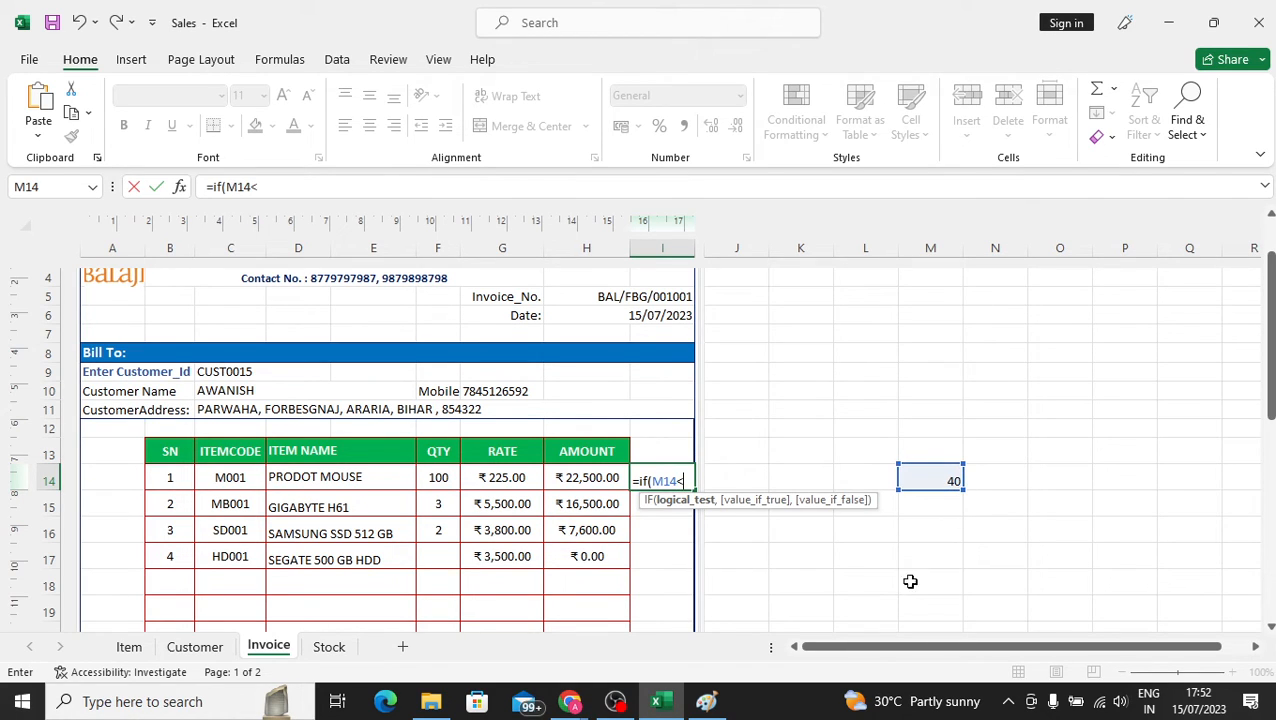
pyautogui.click(430, 478)
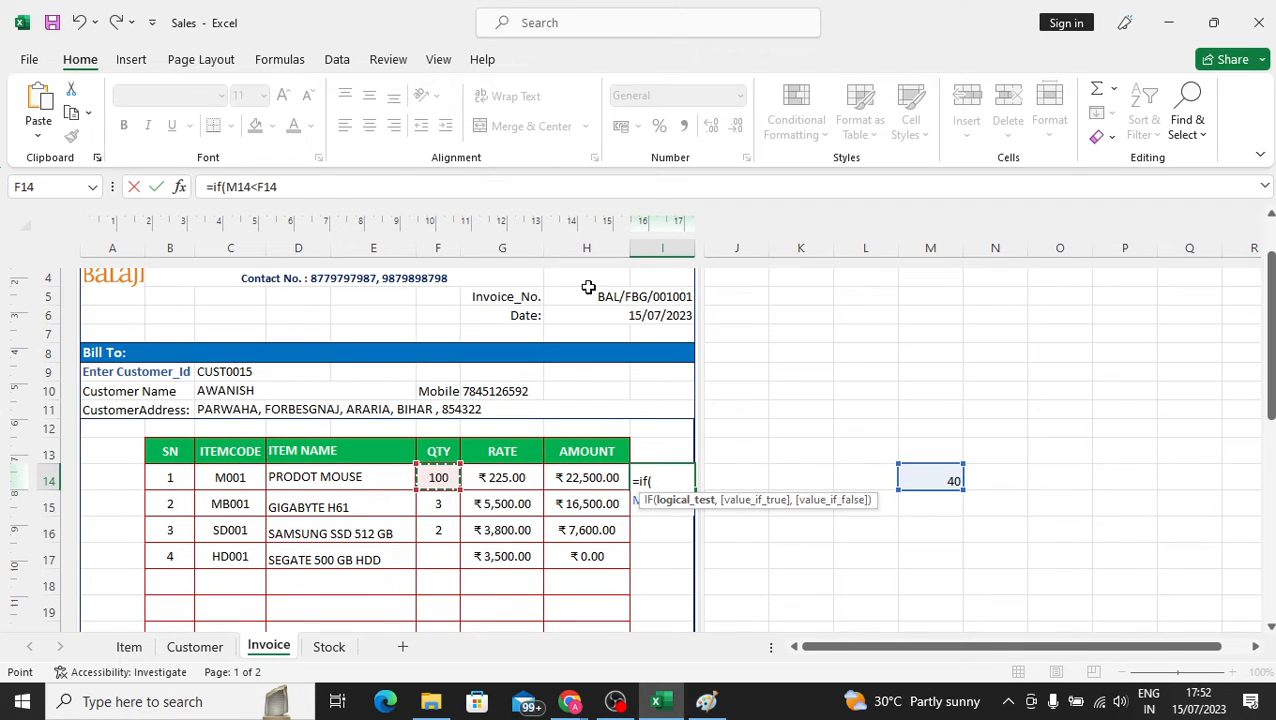
pyautogui.click(320, 187)
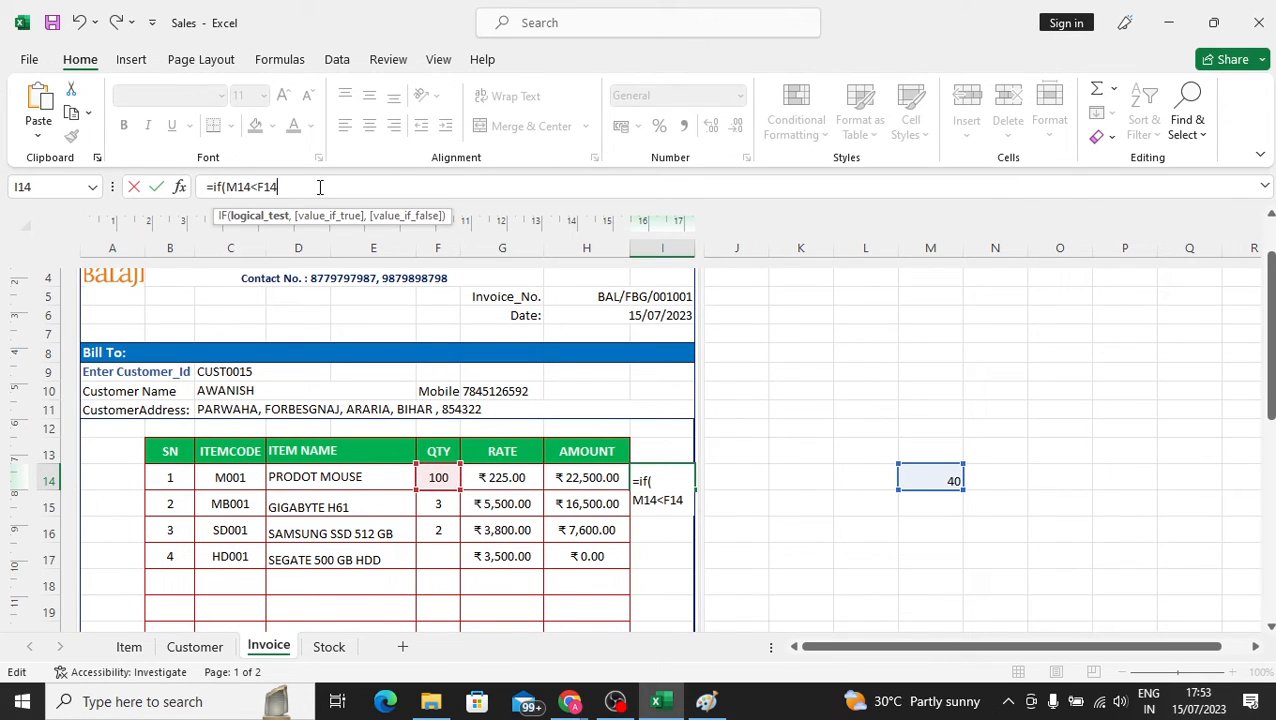
pyautogui.write(',')
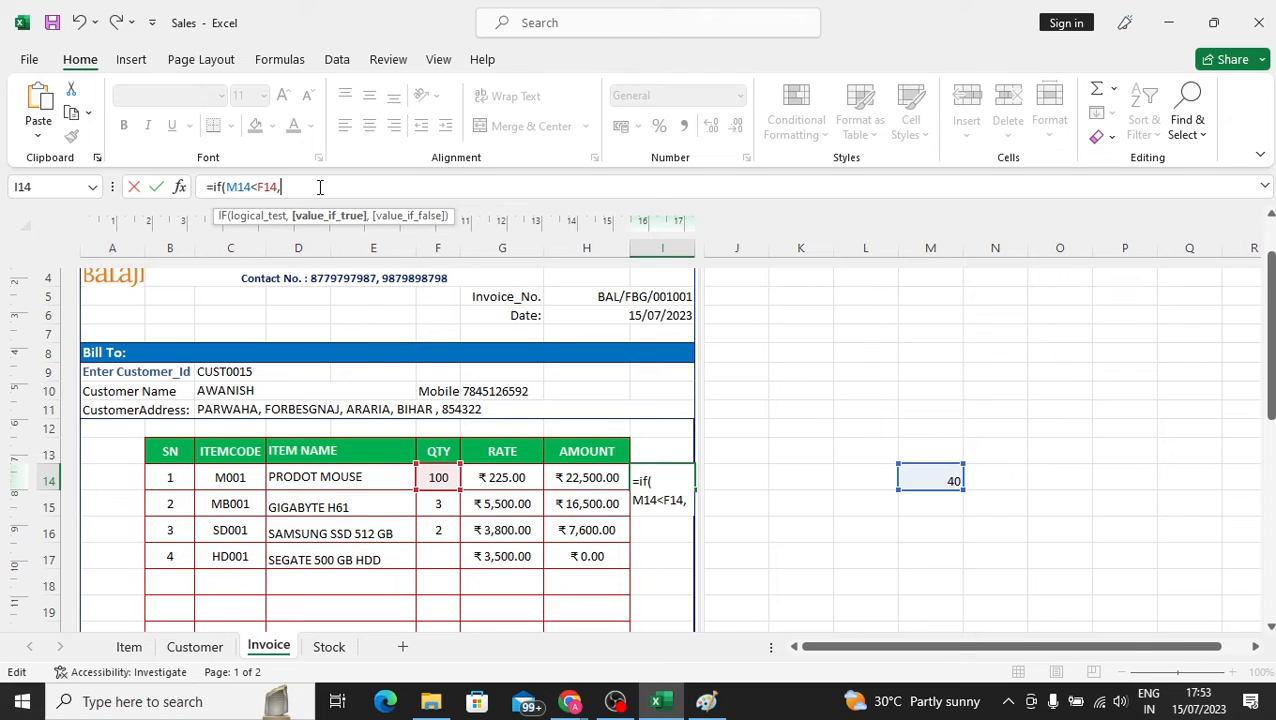
# Complete the I14 formula so it returns "You have Invalid Stock" when true and empty text when false.
pyautogui.write('""')
pyautogui.write('Y')
pyautogui.press('BackSpace')
pyautogui.press('BackSpace')
pyautogui.press('BackSpace')
pyautogui.press('BackSpace')
pyautogui.write('ave Inva')
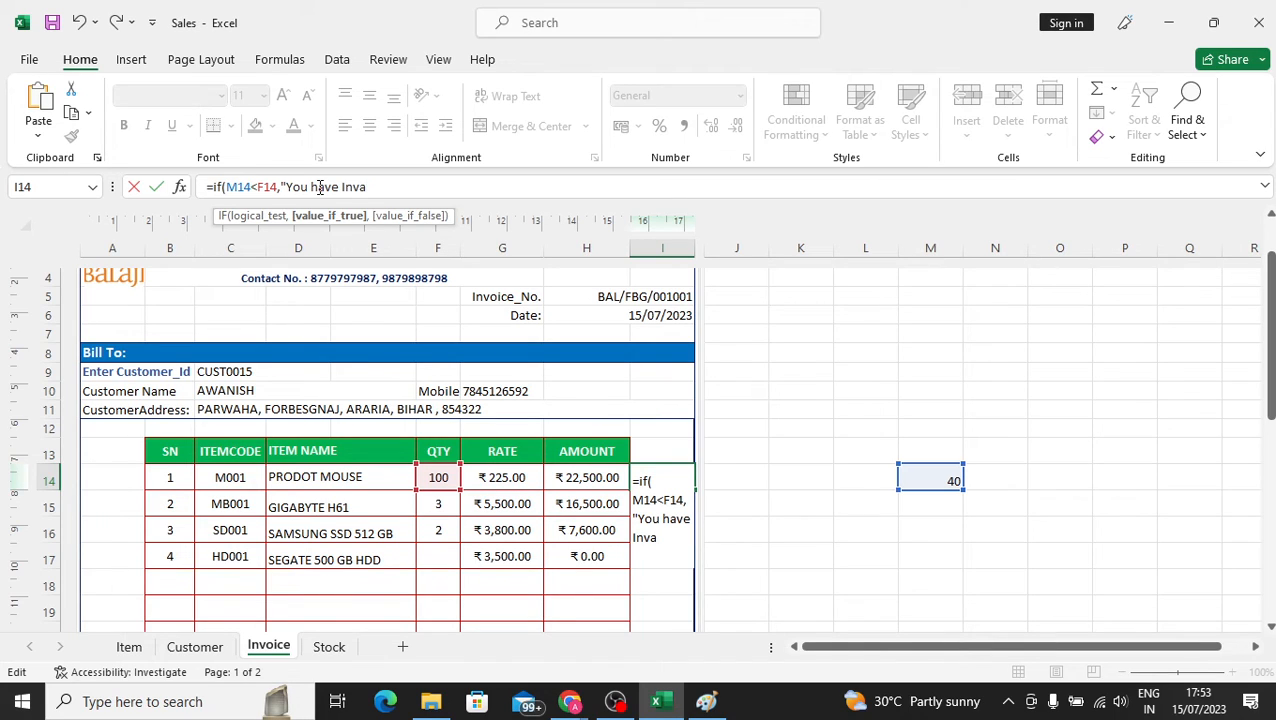
pyautogui.write('lid Stock"')
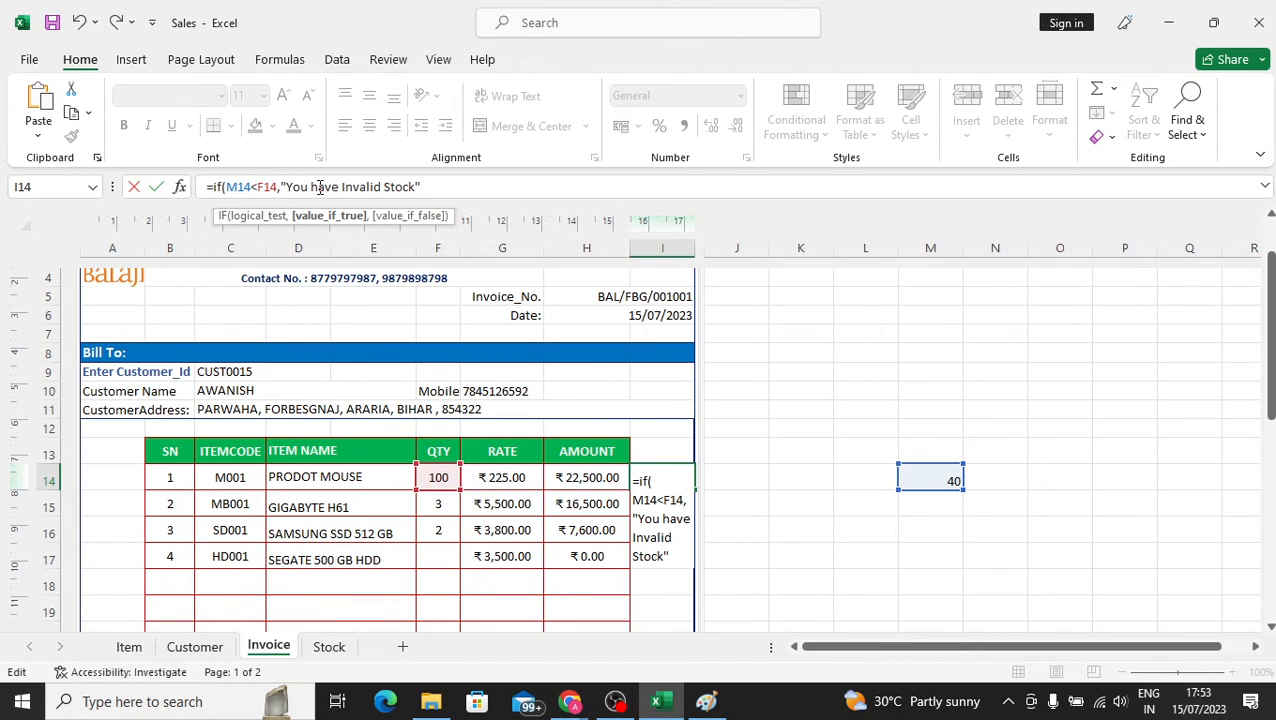
pyautogui.write(',')
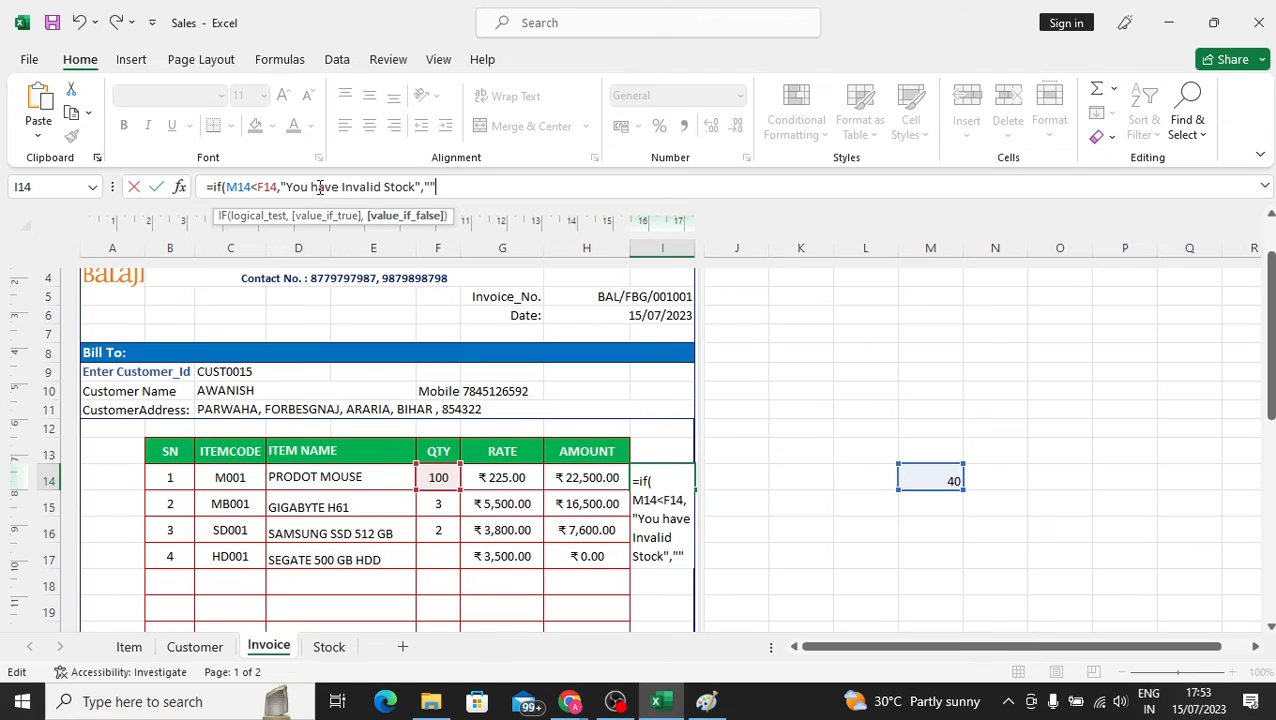
pyautogui.write(')')
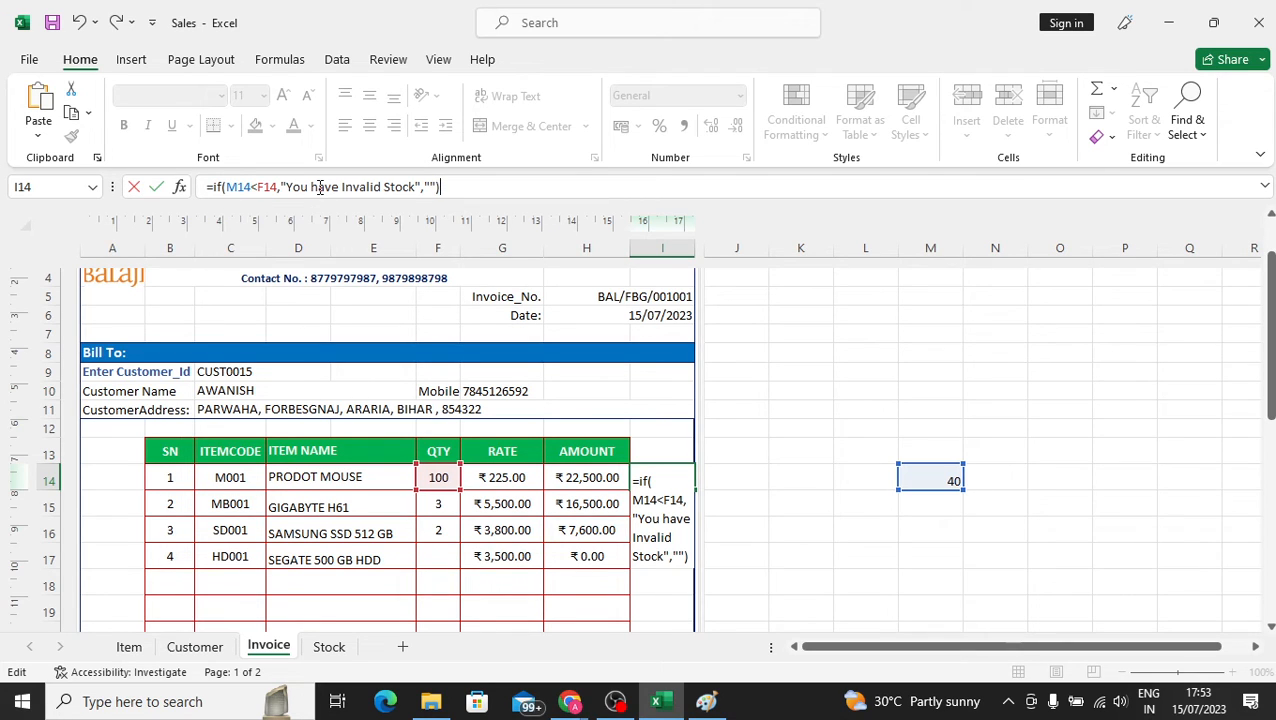
pyautogui.press('Return')
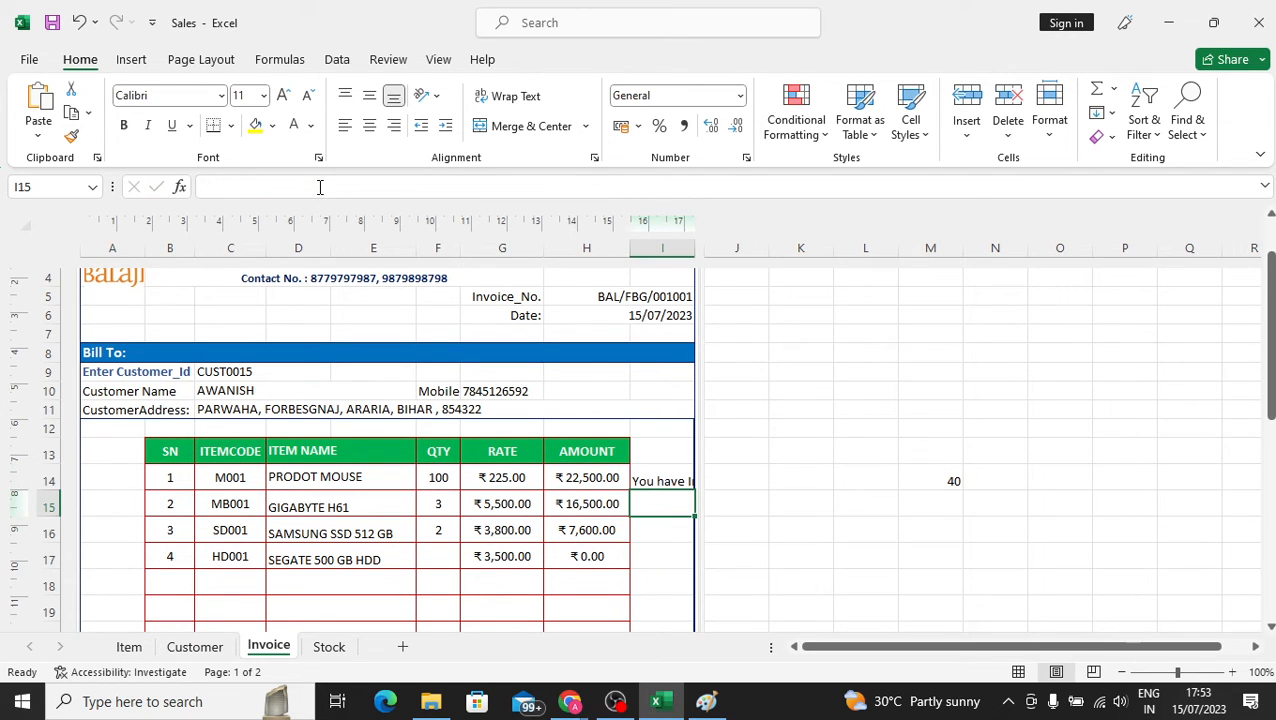
# Start a new conditional formatting rule for I14 of the type "Format only cells that contain".
pyautogui.press('Up')
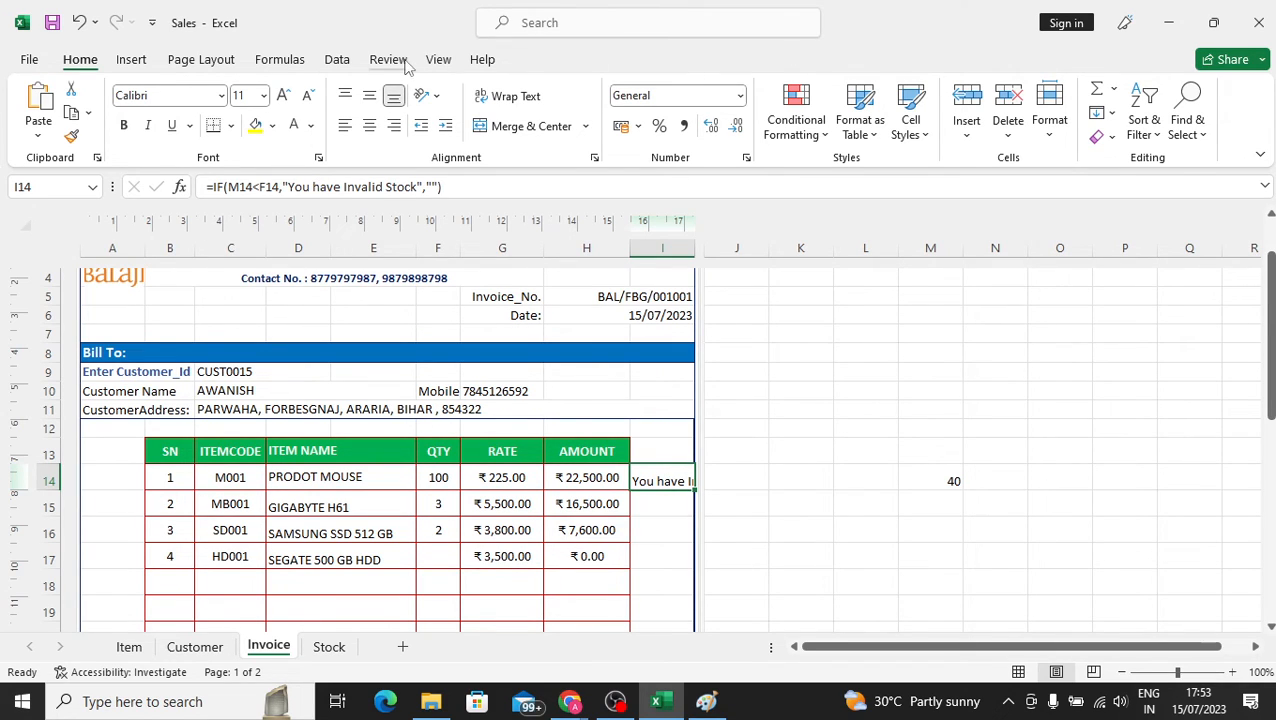
pyautogui.click(818, 134)
pyautogui.click(840, 447)
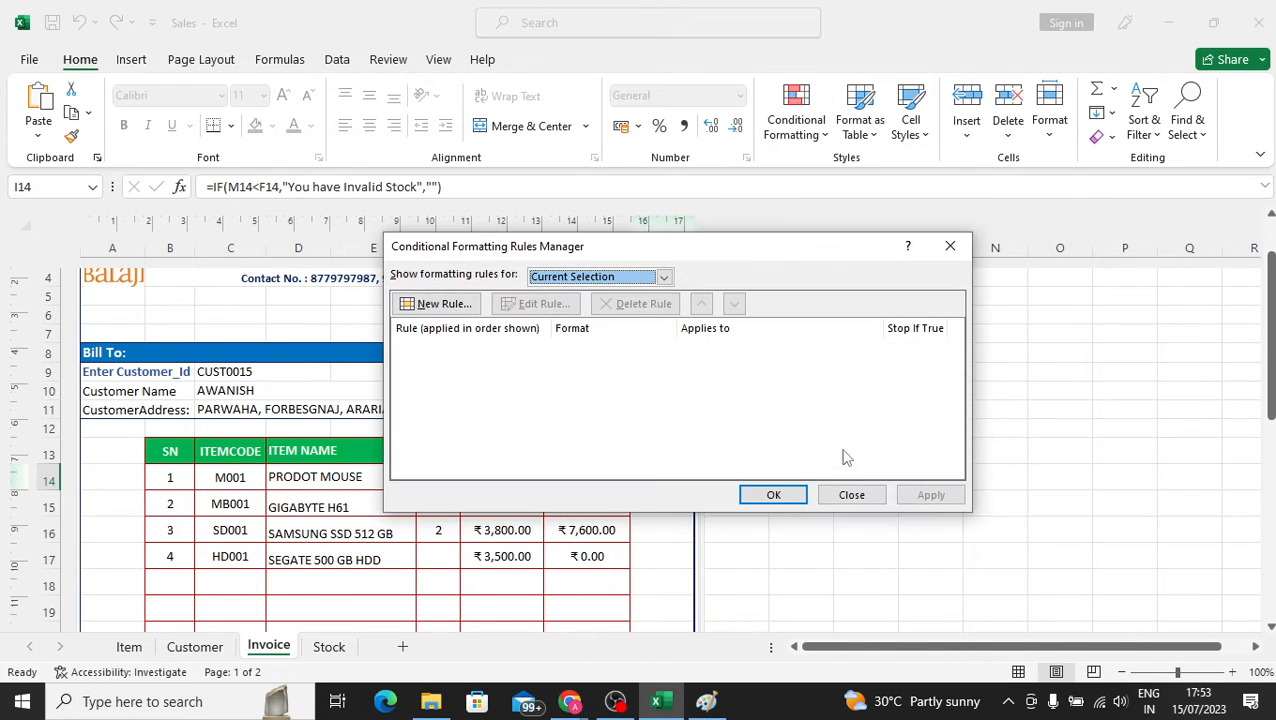
pyautogui.moveTo(717, 251); pyautogui.dragTo(841, 268)
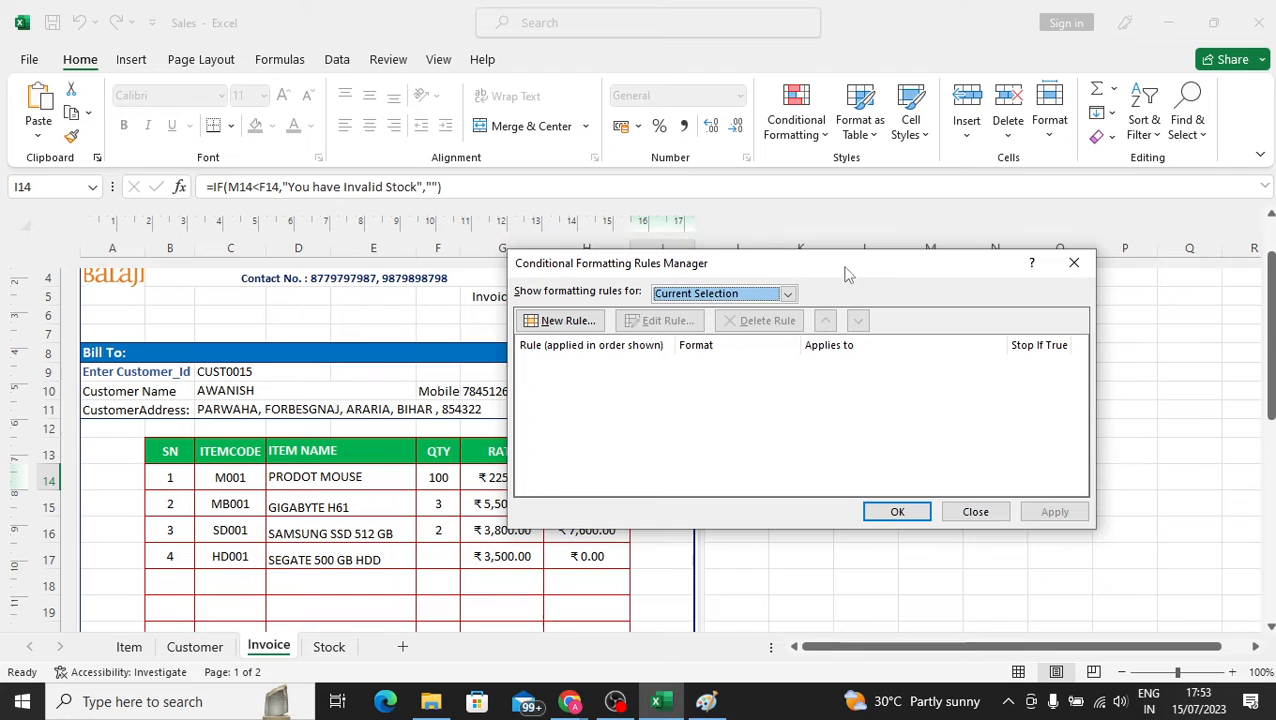
pyautogui.click(567, 321)
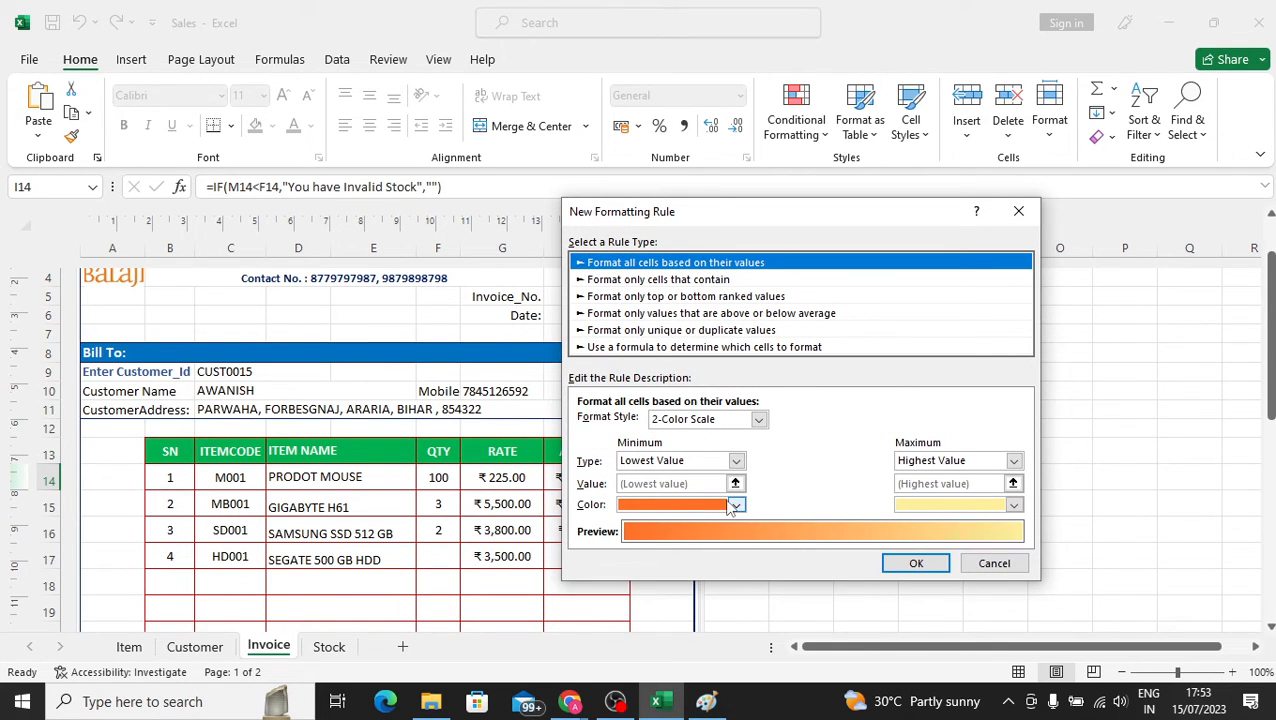
pyautogui.click(668, 281)
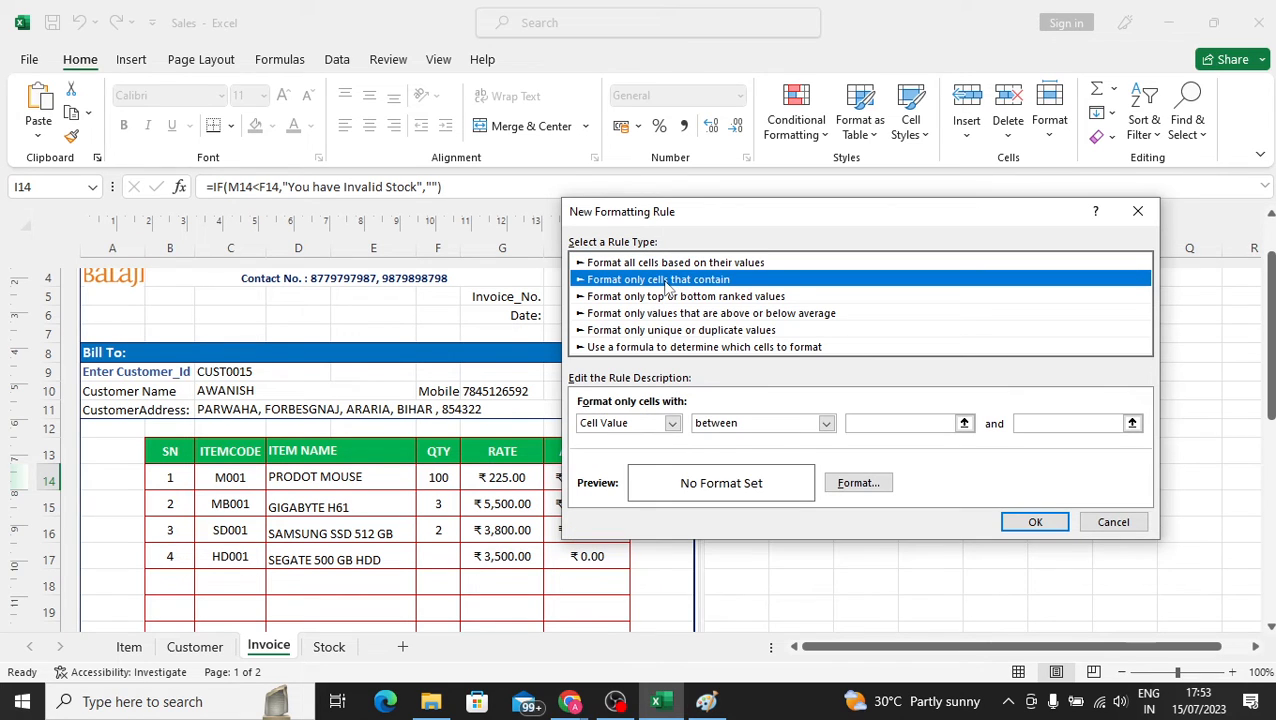
# Give the new formatting rule a red background fill.
pyautogui.click(865, 489)
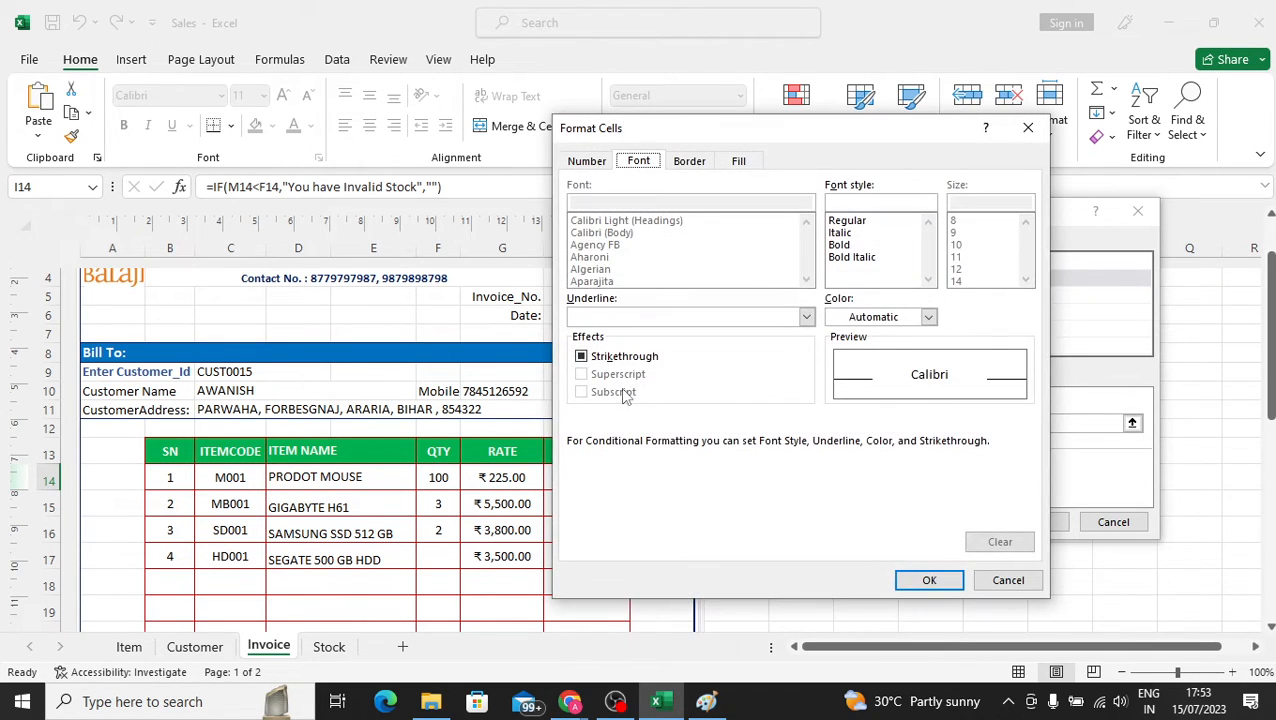
pyautogui.click(739, 161)
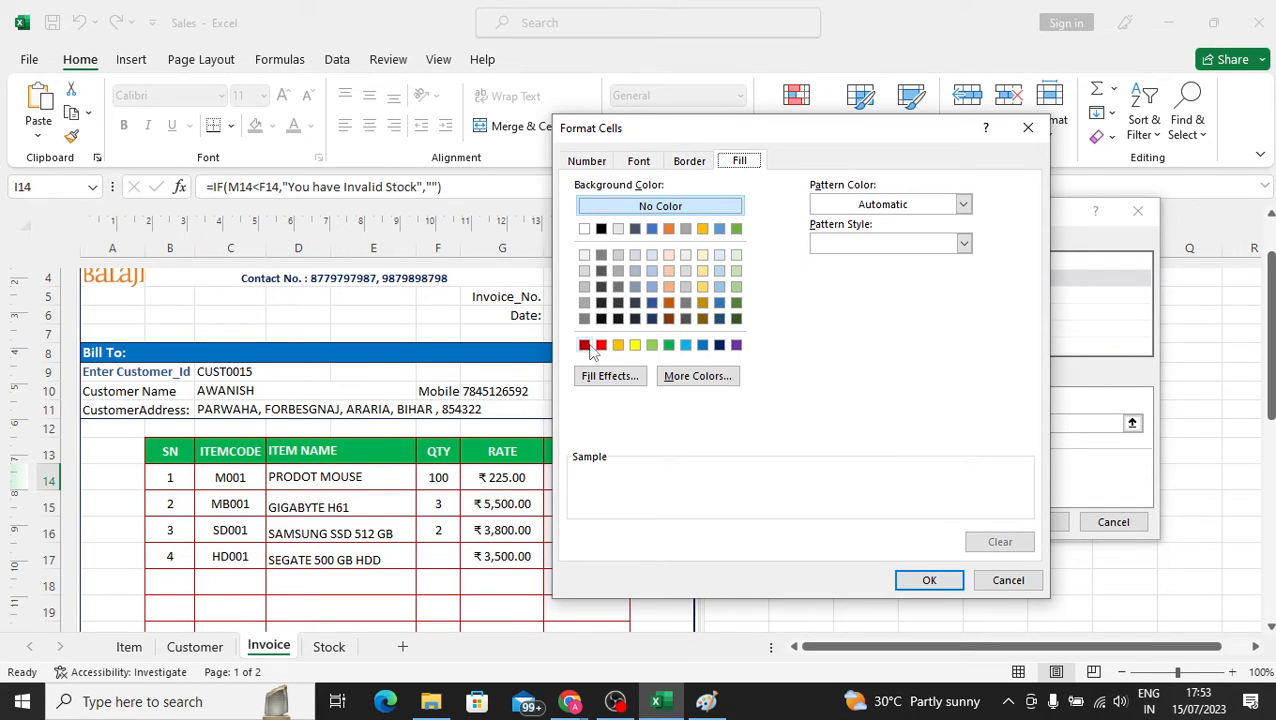
pyautogui.click(601, 345)
pyautogui.click(929, 580)
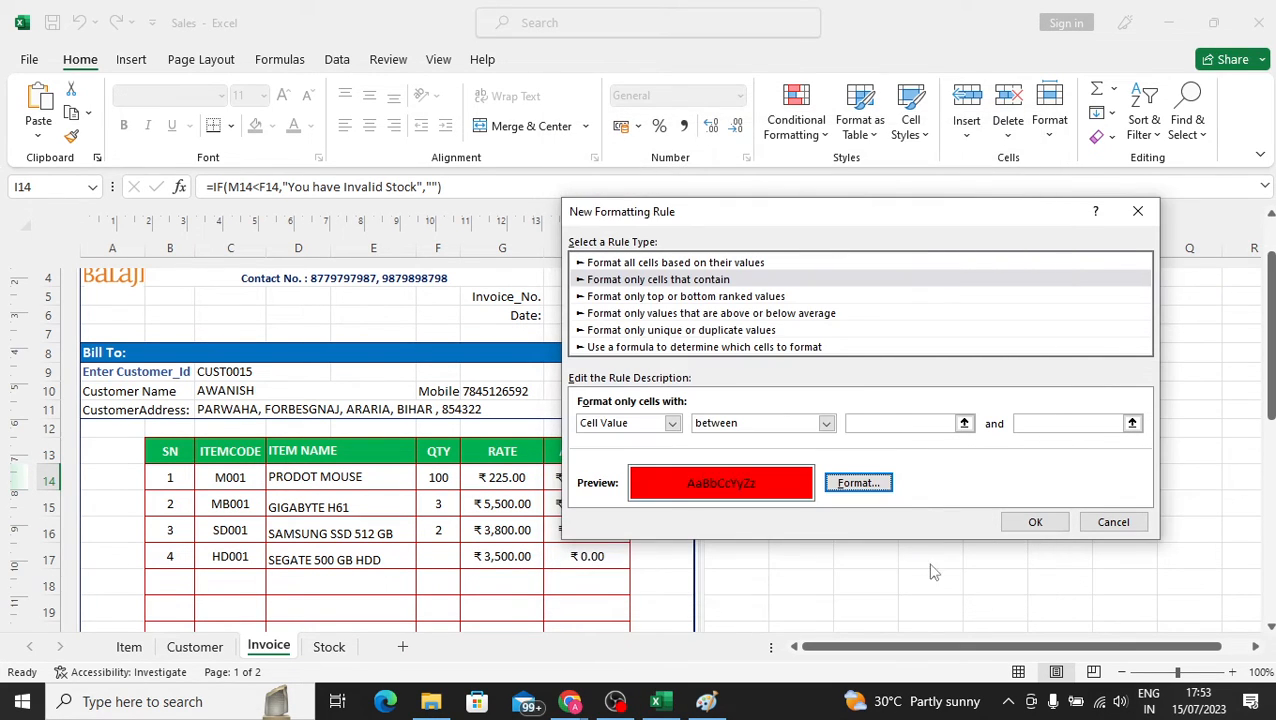
pyautogui.click(1015, 518)
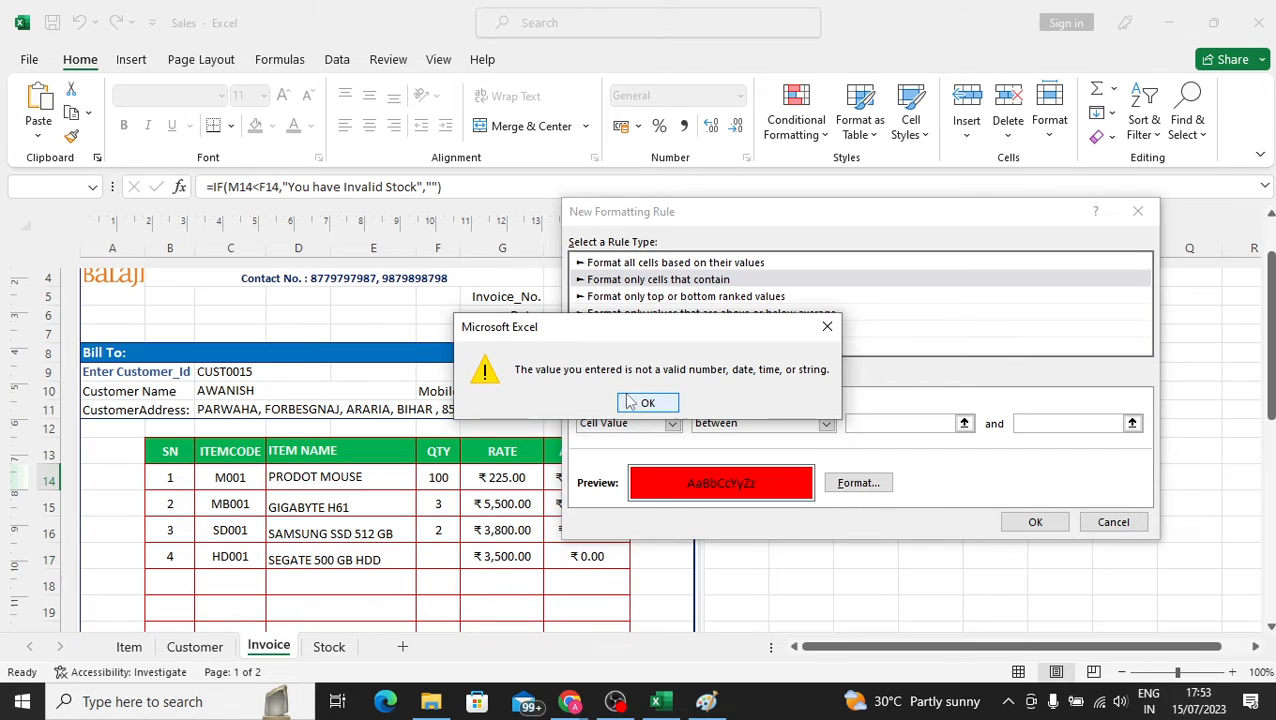
pyautogui.click(632, 405)
# Make the rule match Specific Text containing "You have Invalid Stock" and apply it to I14.
pyautogui.click(860, 423)
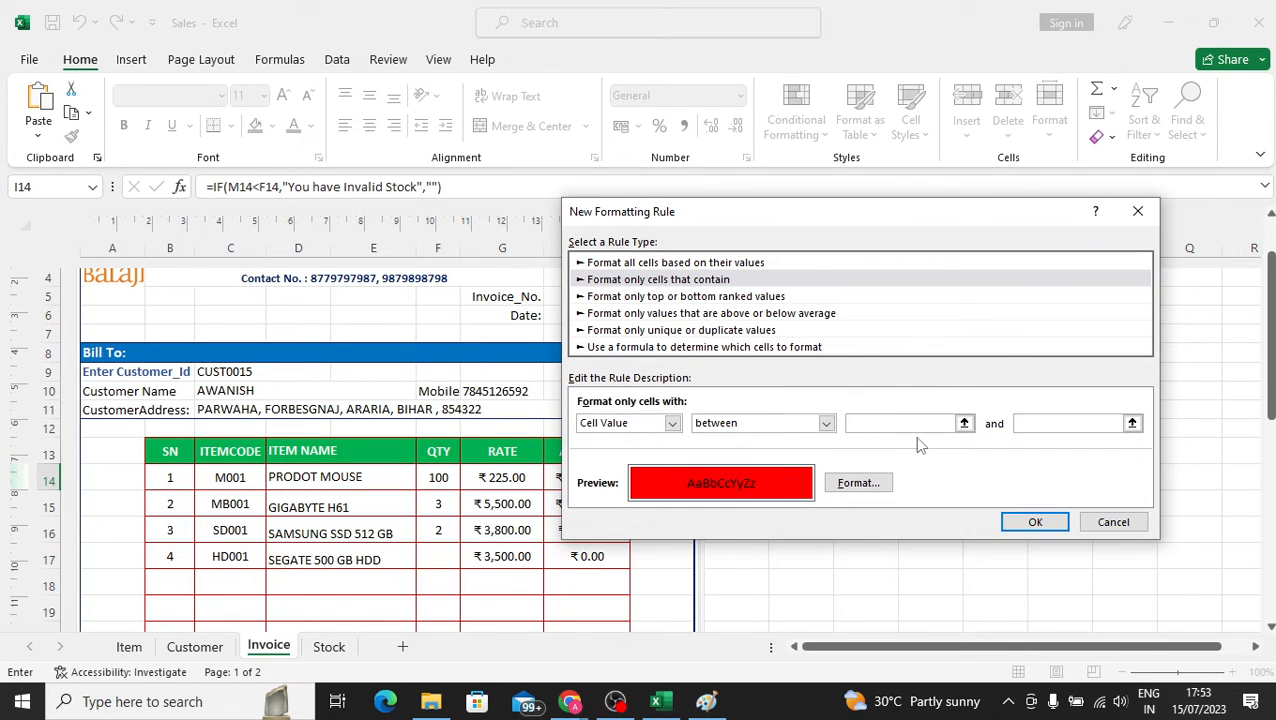
pyautogui.click(672, 423)
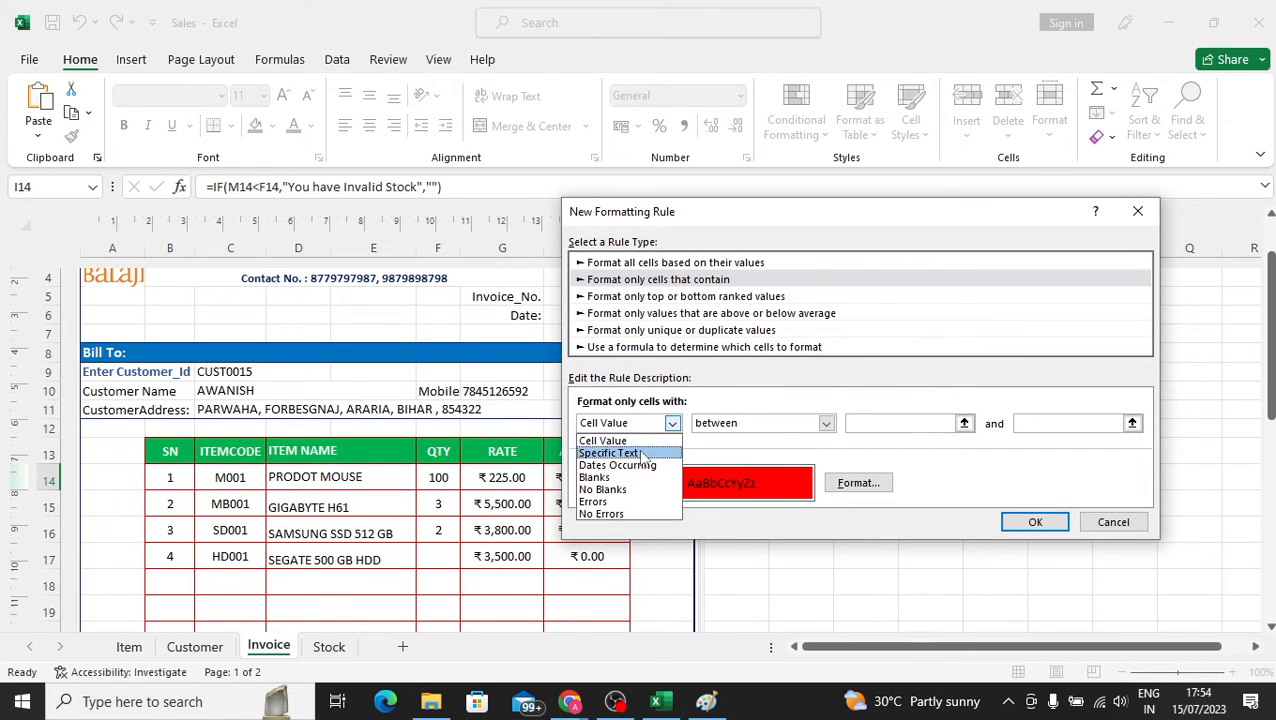
pyautogui.click(625, 447)
pyautogui.click(870, 423)
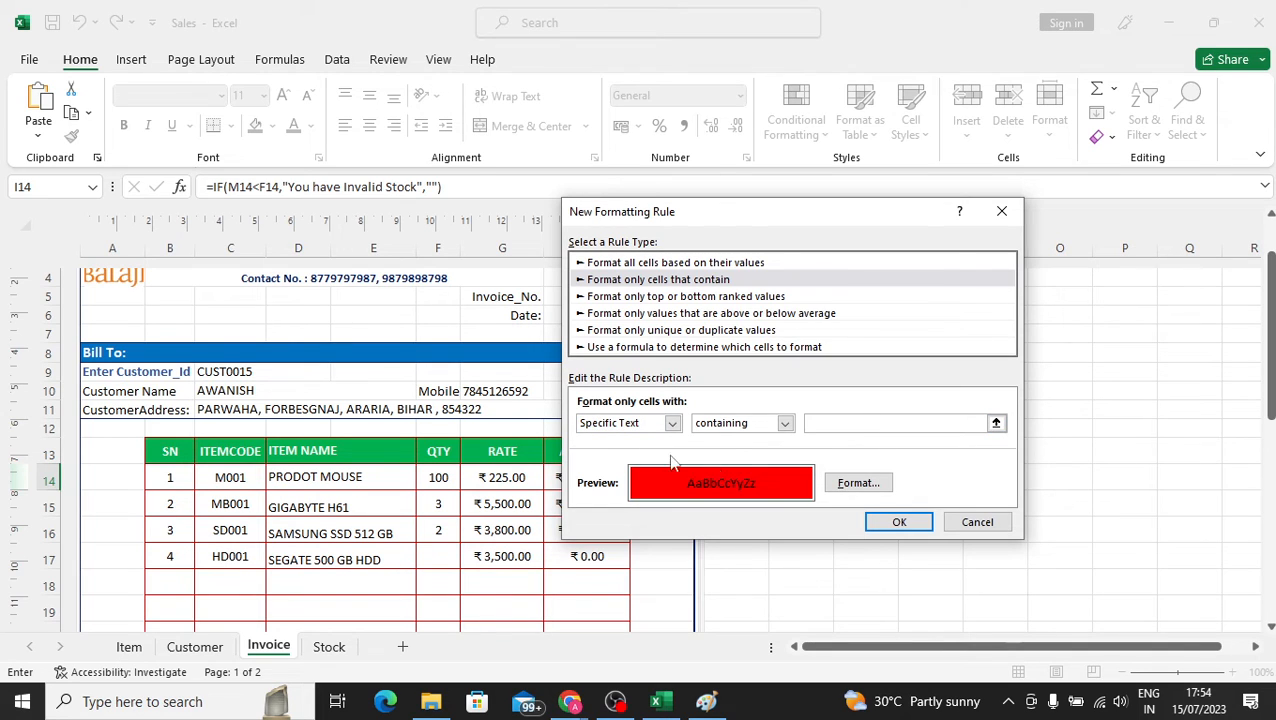
pyautogui.moveTo(763, 214); pyautogui.dragTo(926, 237)
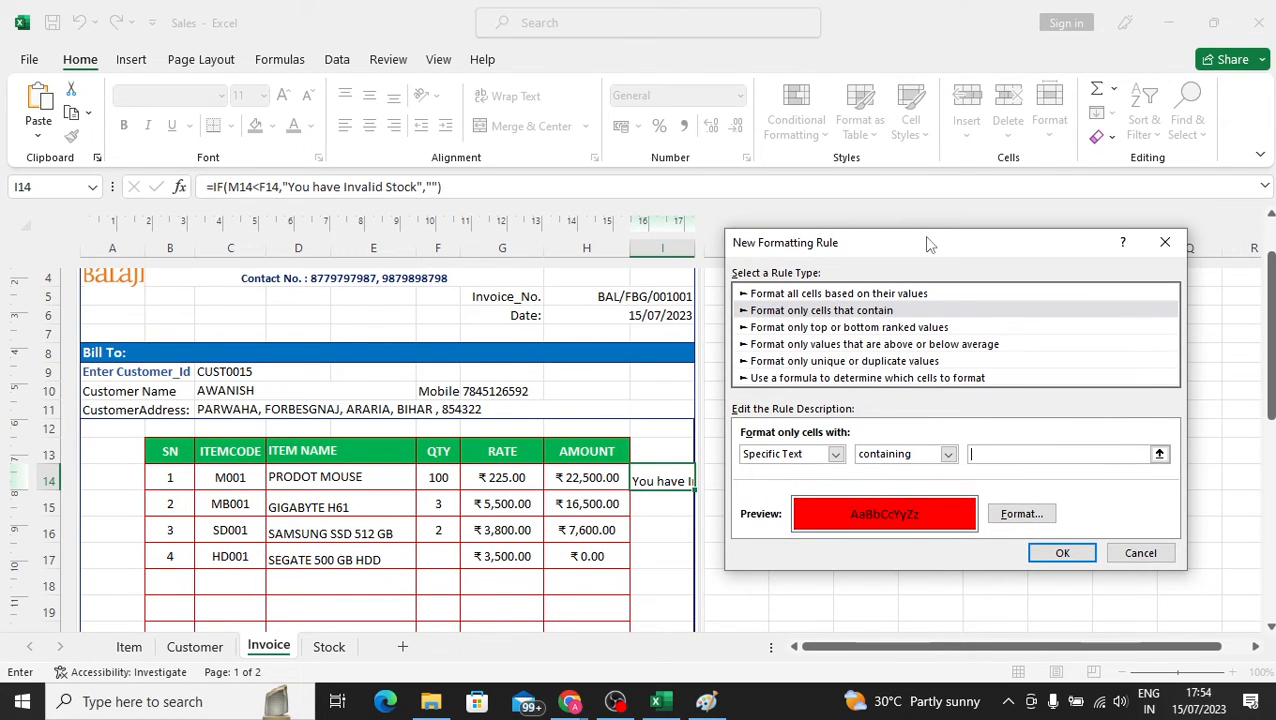
pyautogui.write('You have Invalid Stock')
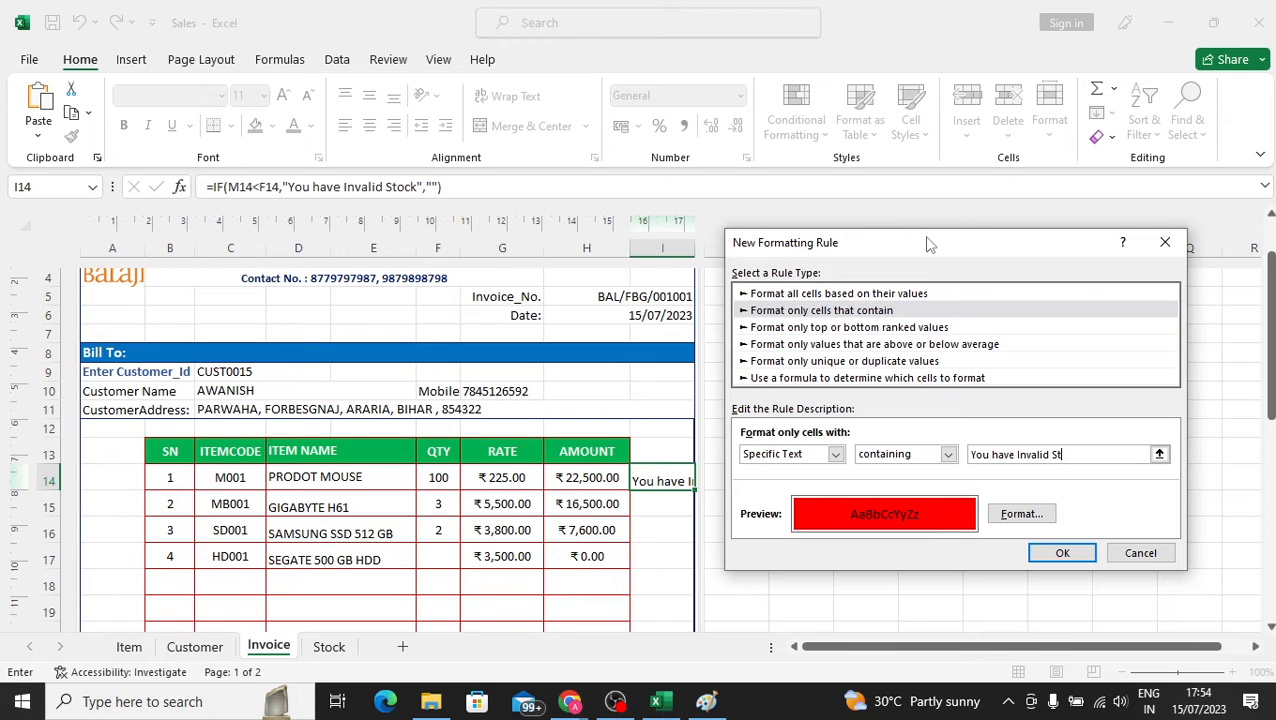
pyautogui.click(1060, 552)
pyautogui.click(893, 511)
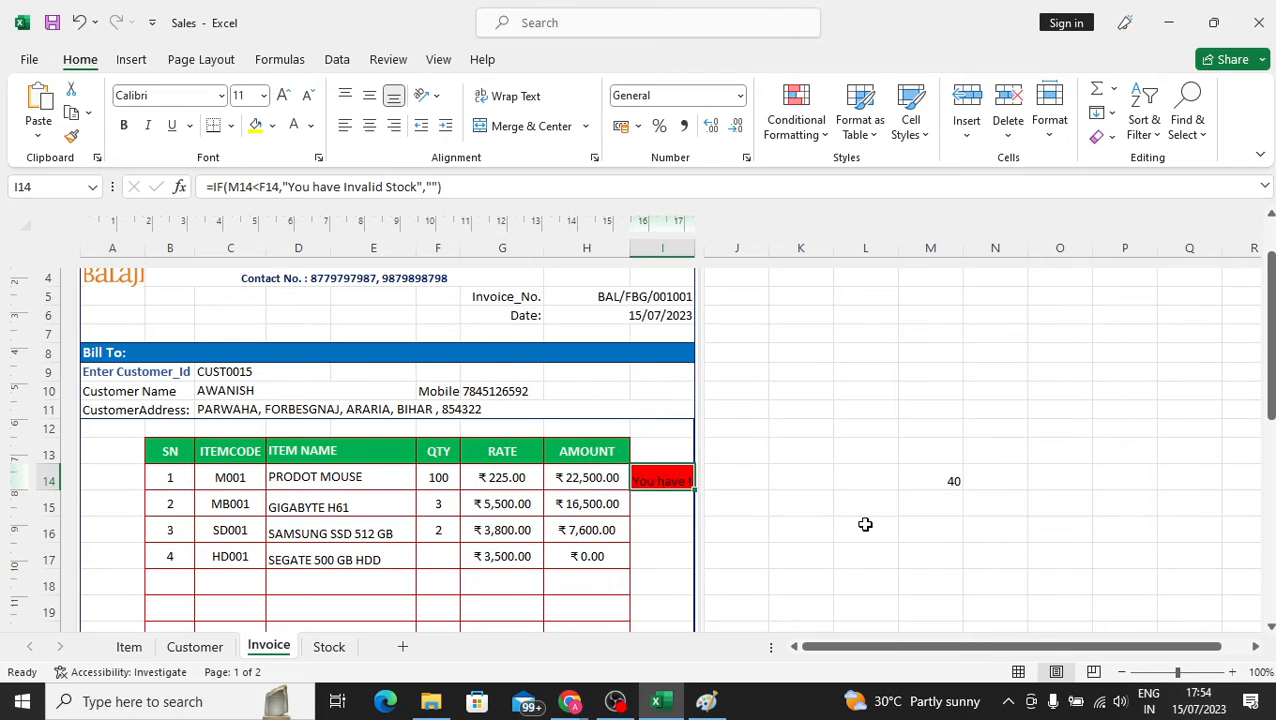
# Set the PRODOT MOUSE quantity in F14 to 30 and check the stock message in I14.
pyautogui.click(863, 527)
pyautogui.click(673, 483)
pyautogui.click(706, 530)
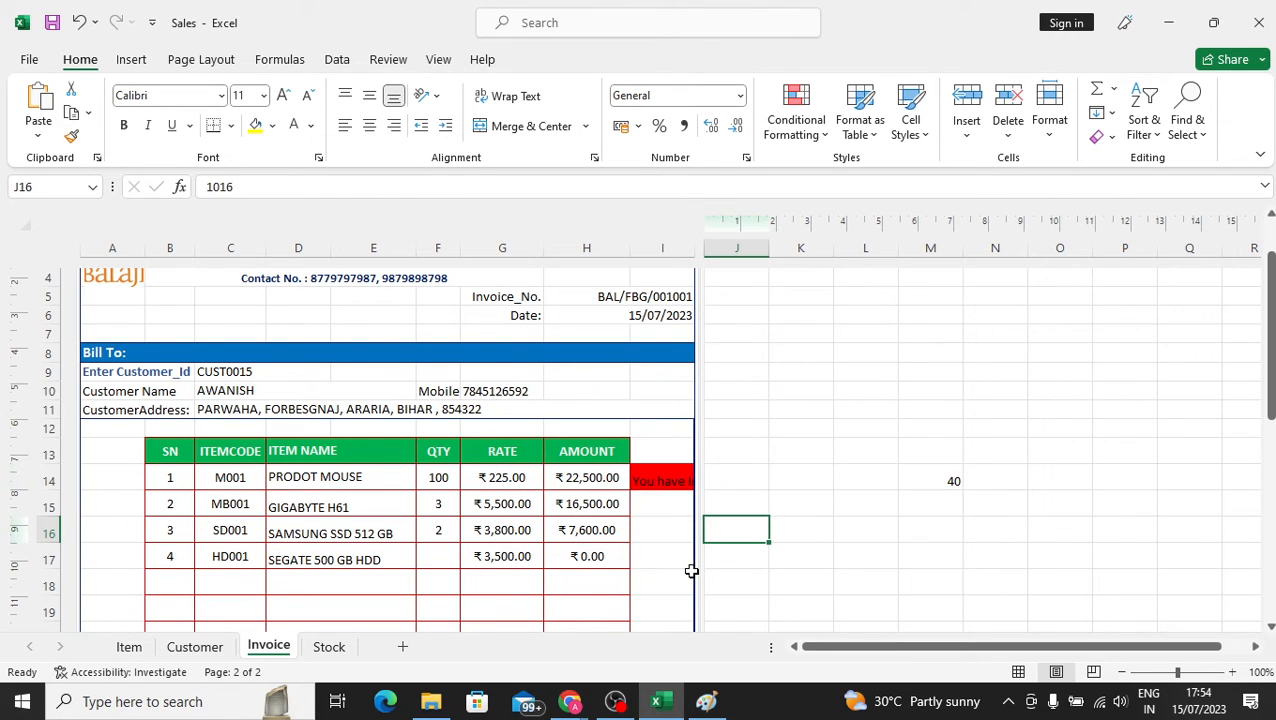
pyautogui.click(438, 480)
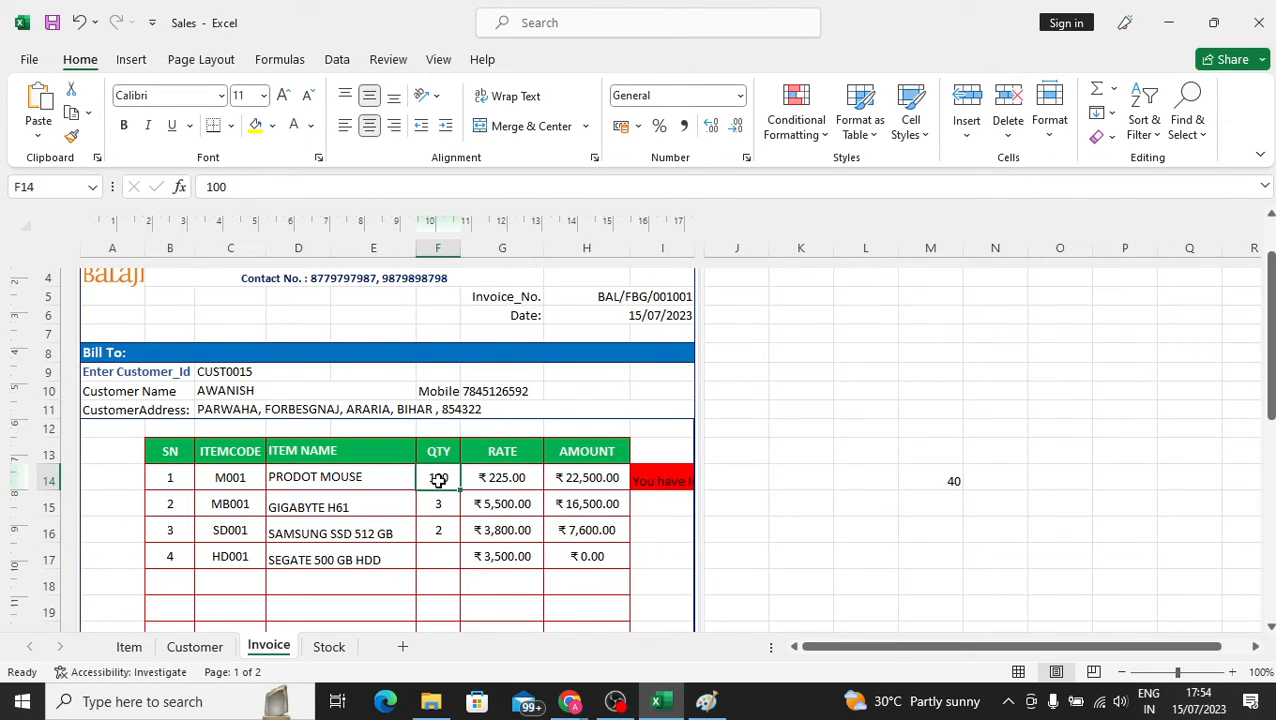
pyautogui.write('30')
pyautogui.press('Return')
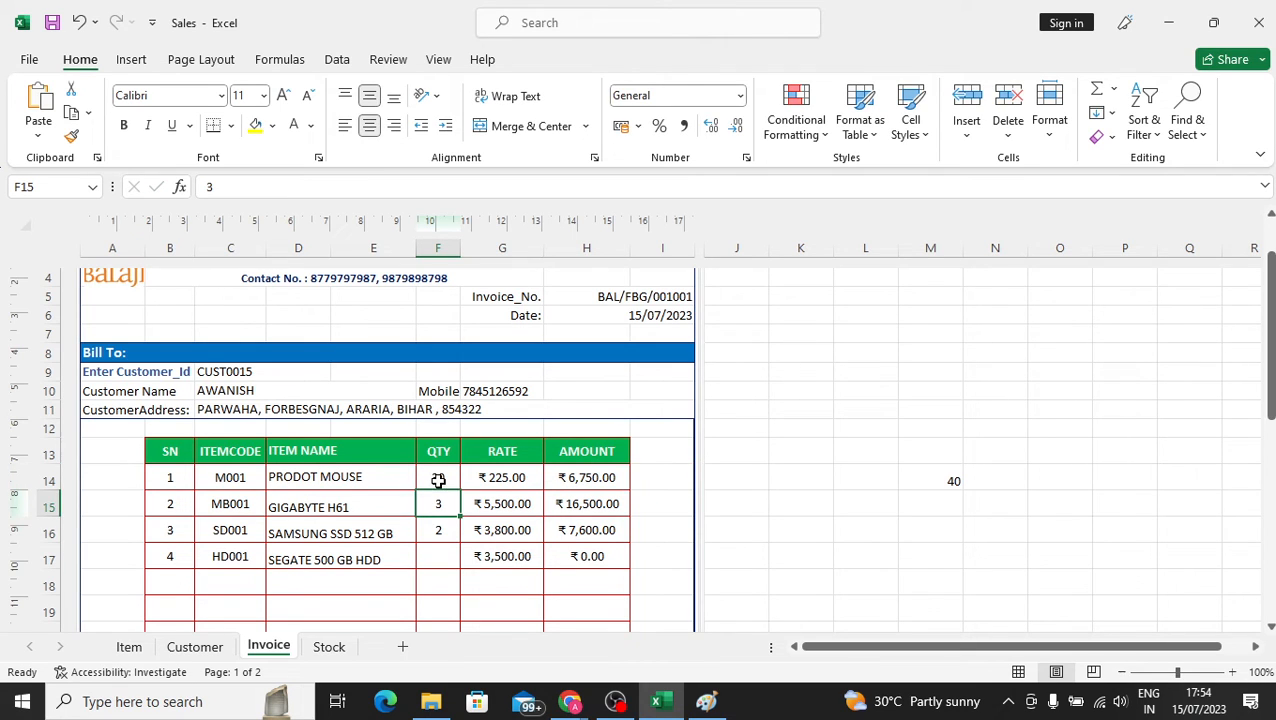
pyautogui.click(643, 476)
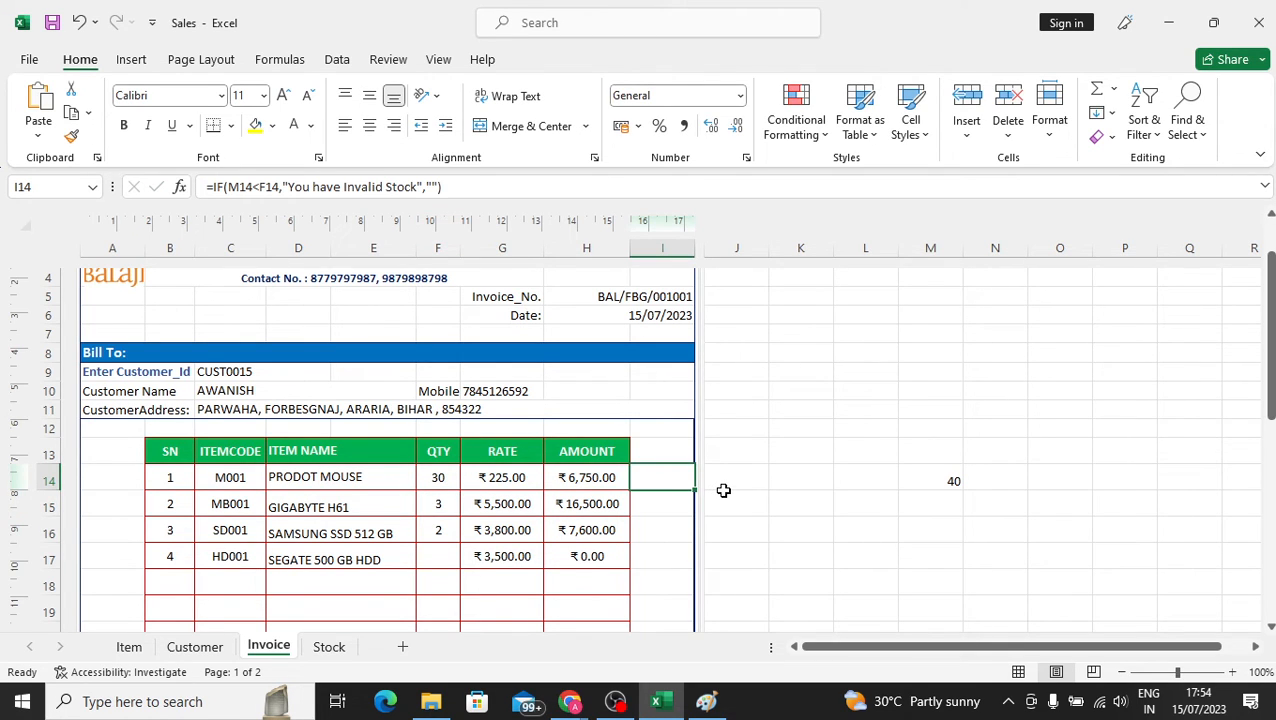
# Set the PRODOT MOUSE quantity in F14 to 41 and check I14 against the stock value in M14.
pyautogui.click(433, 480)
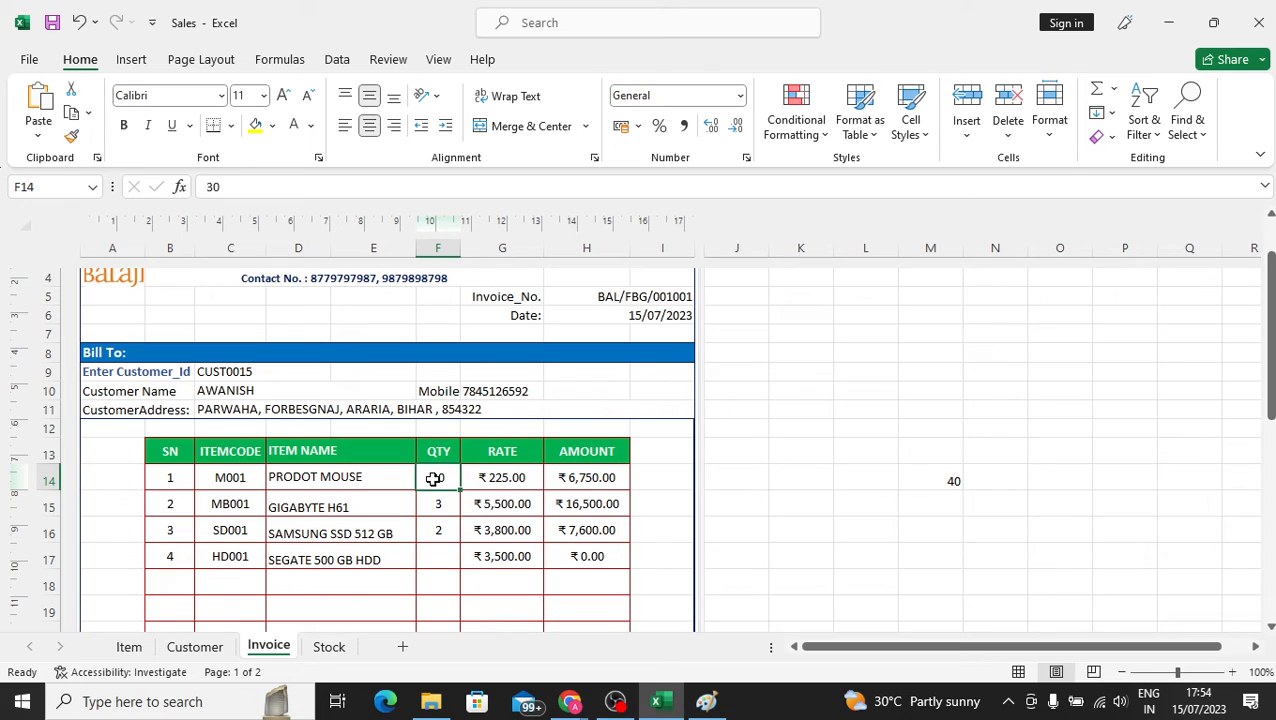
pyautogui.write('41')
pyautogui.press('Return')
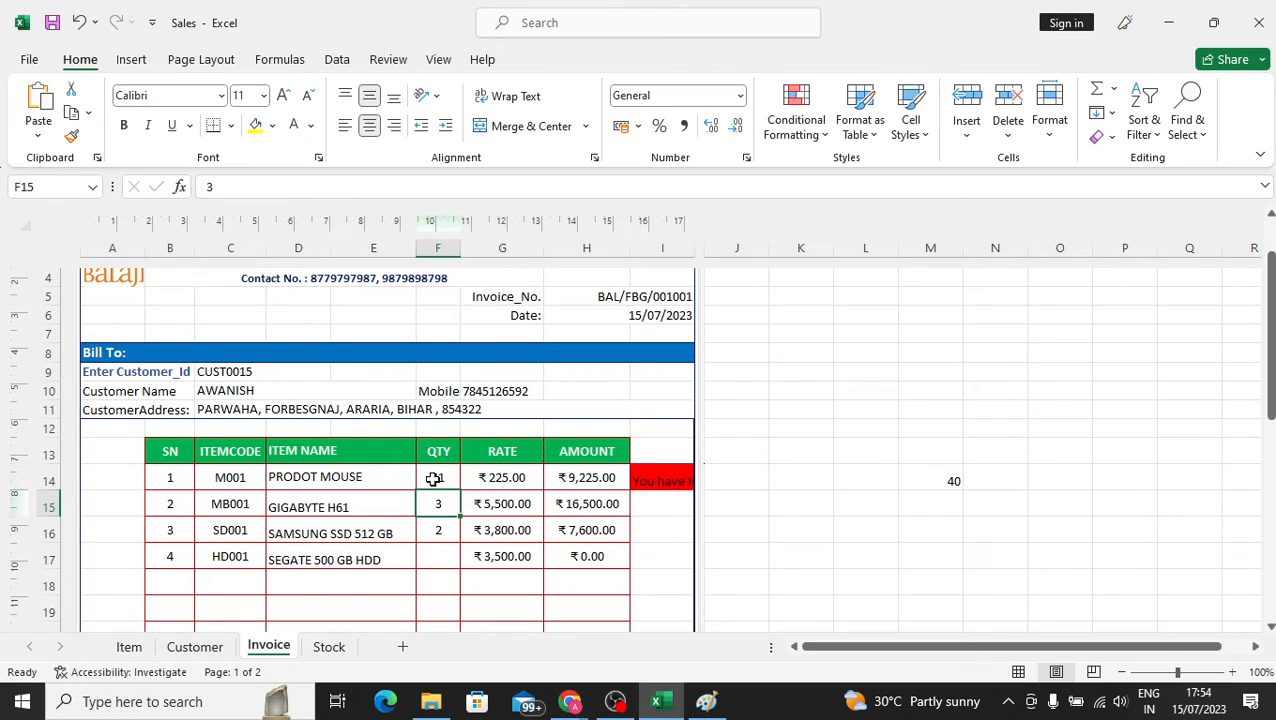
pyautogui.click(667, 481)
pyautogui.click(922, 479)
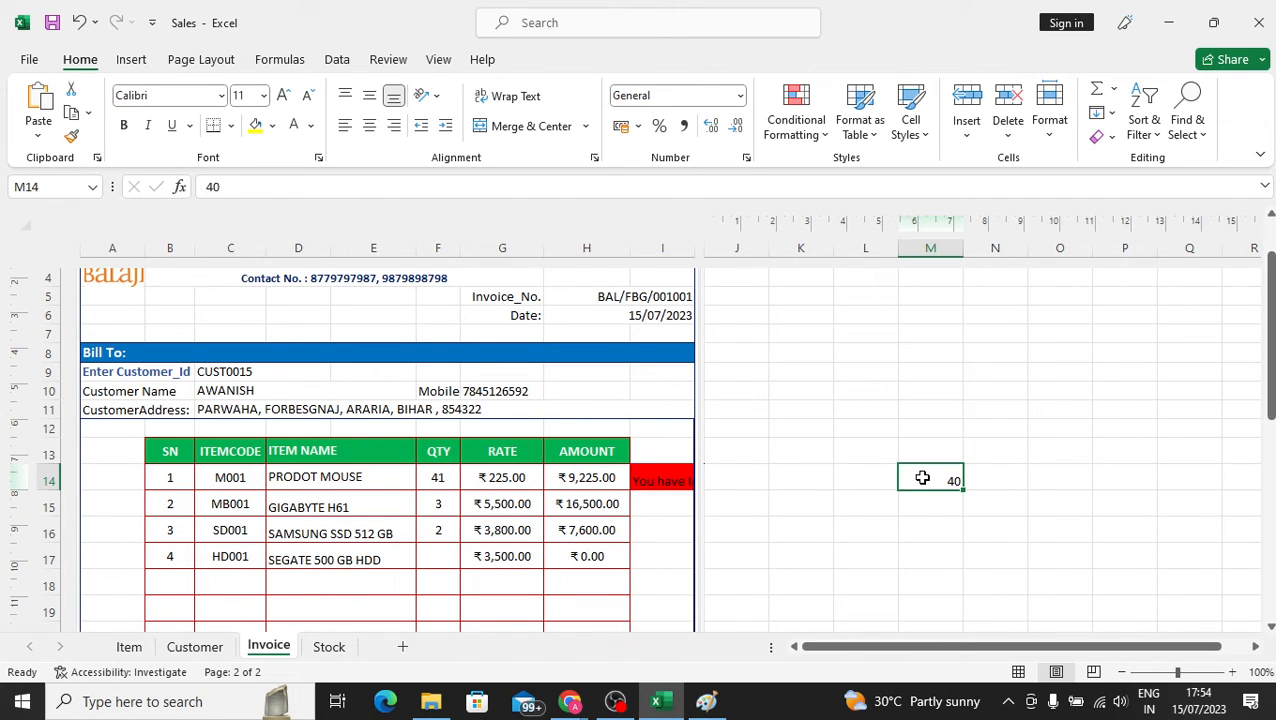
# Start a data validation rule for F14 that allows a whole number between a minimum and a maximum.
pyautogui.click(437, 476)
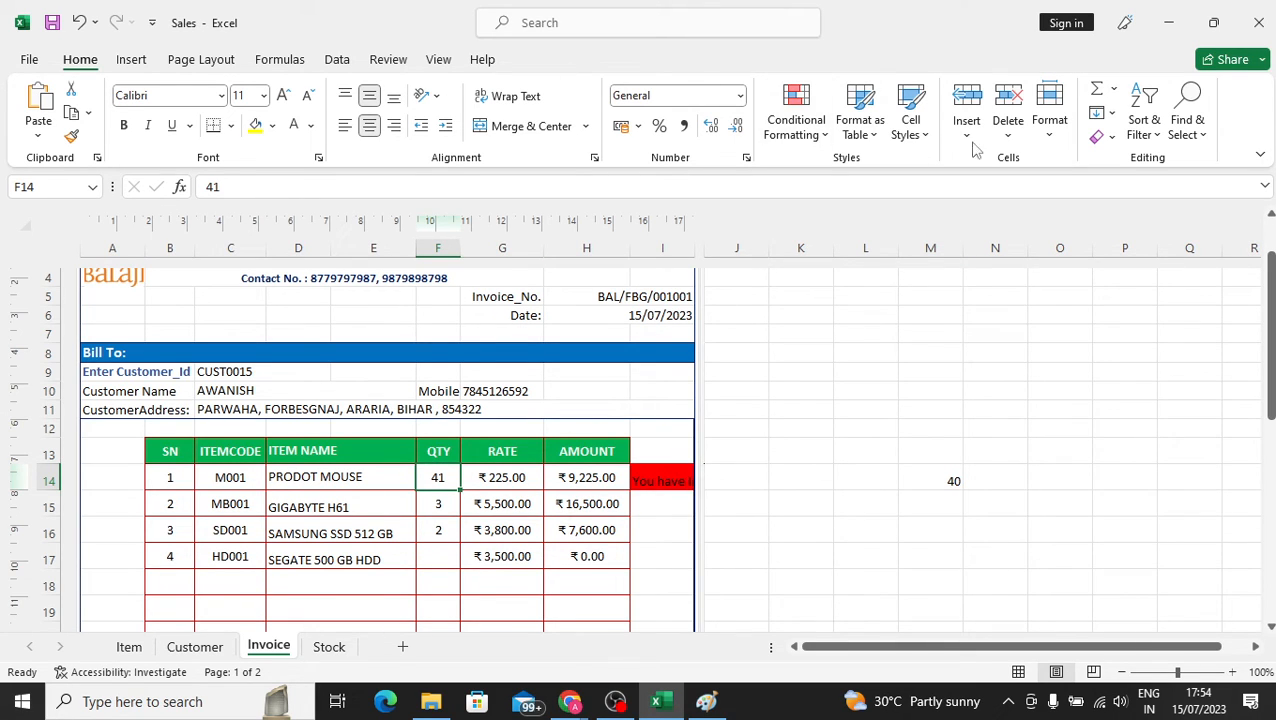
pyautogui.click(337, 60)
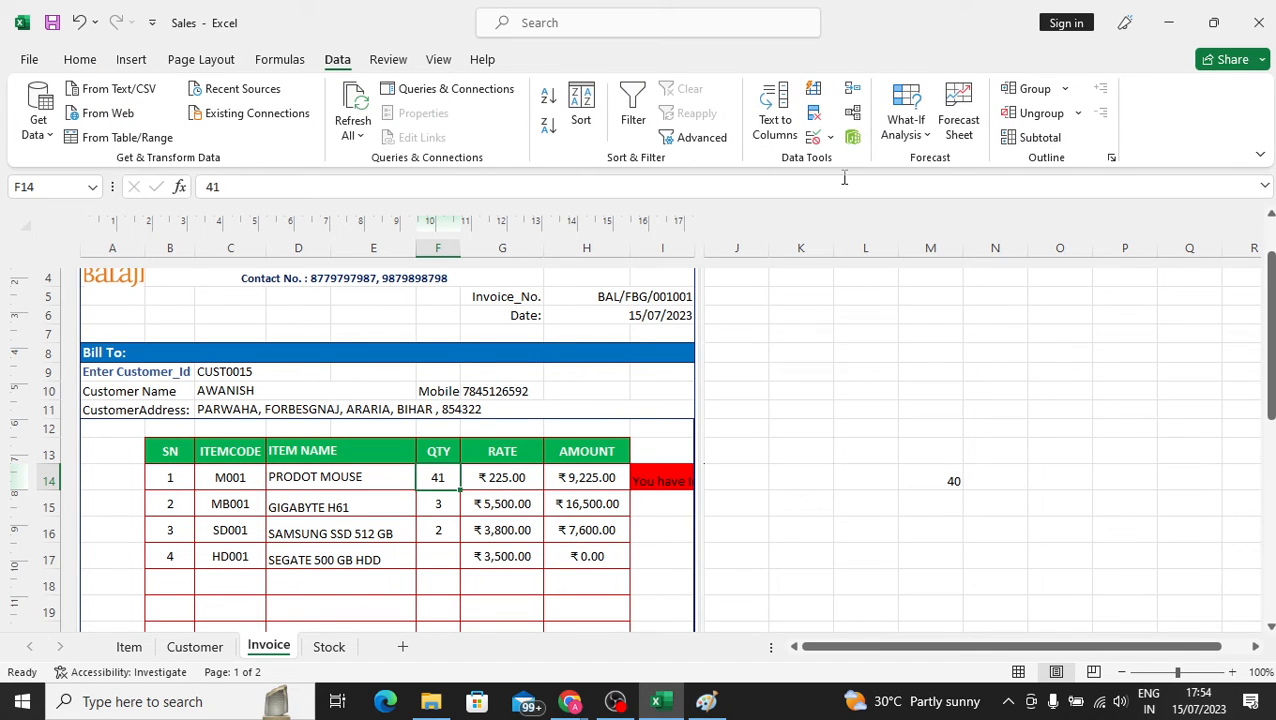
pyautogui.click(829, 138)
pyautogui.click(850, 165)
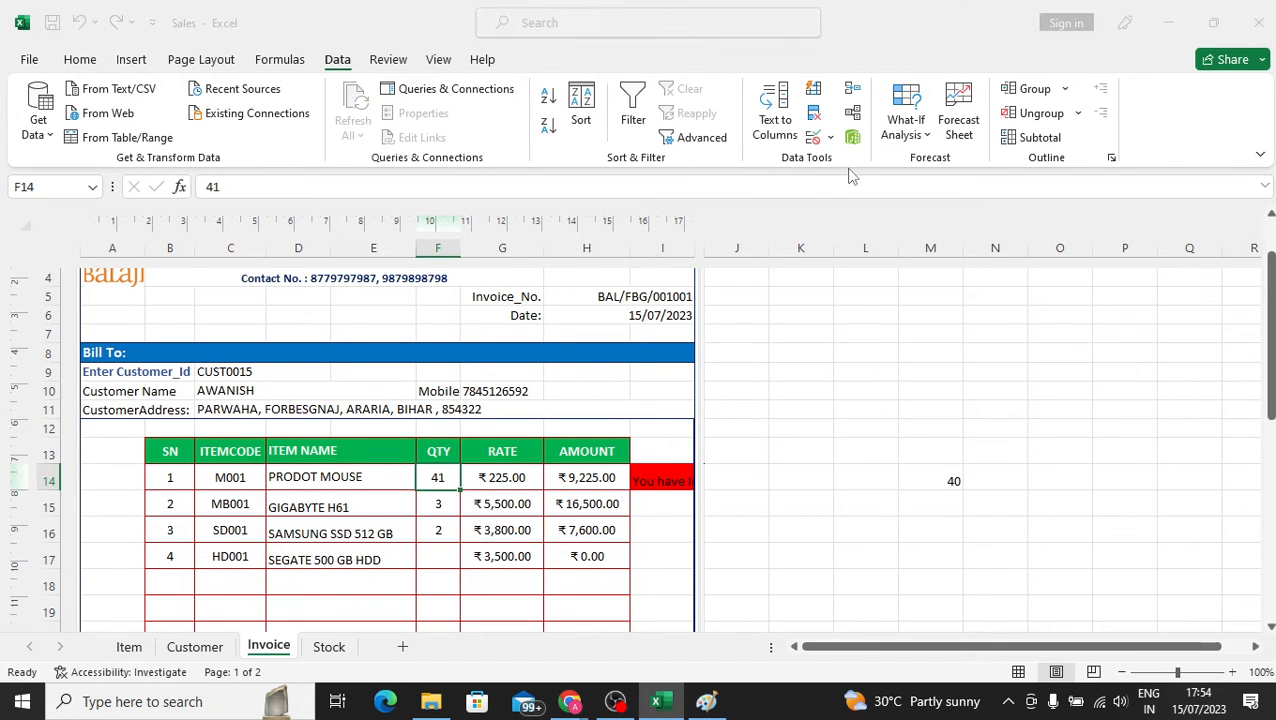
pyautogui.click(688, 318)
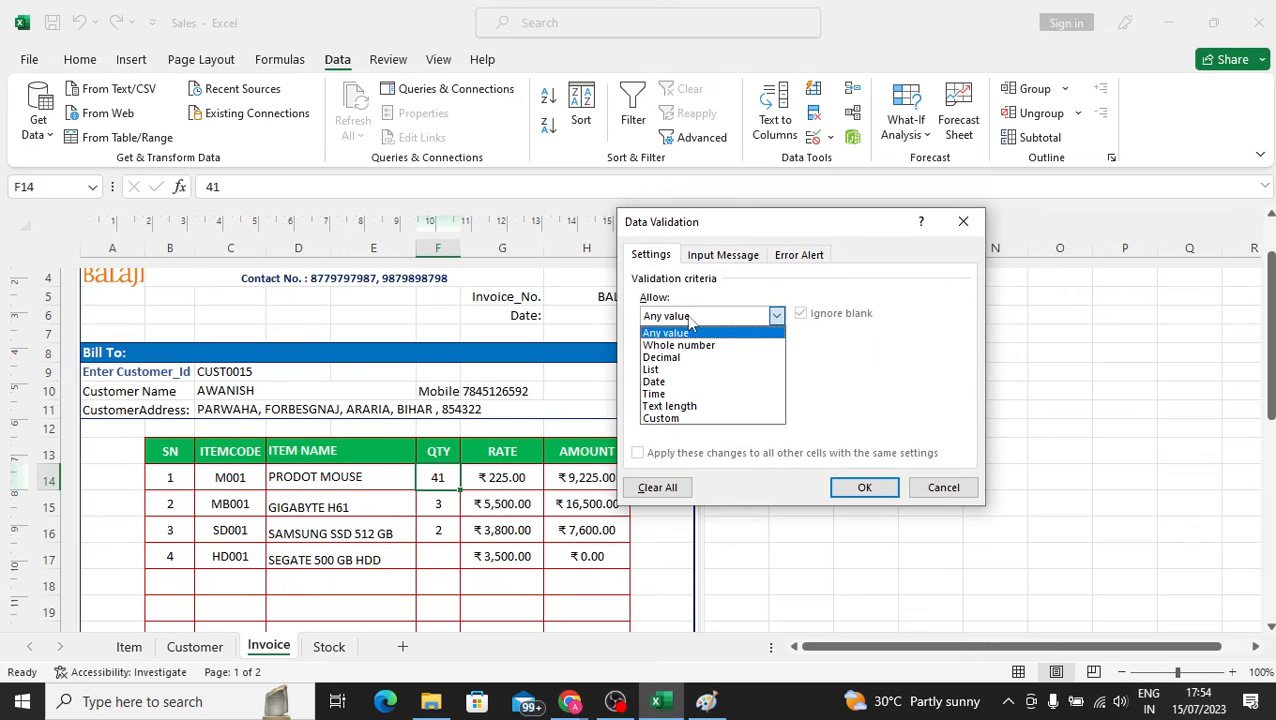
pyautogui.click(679, 345)
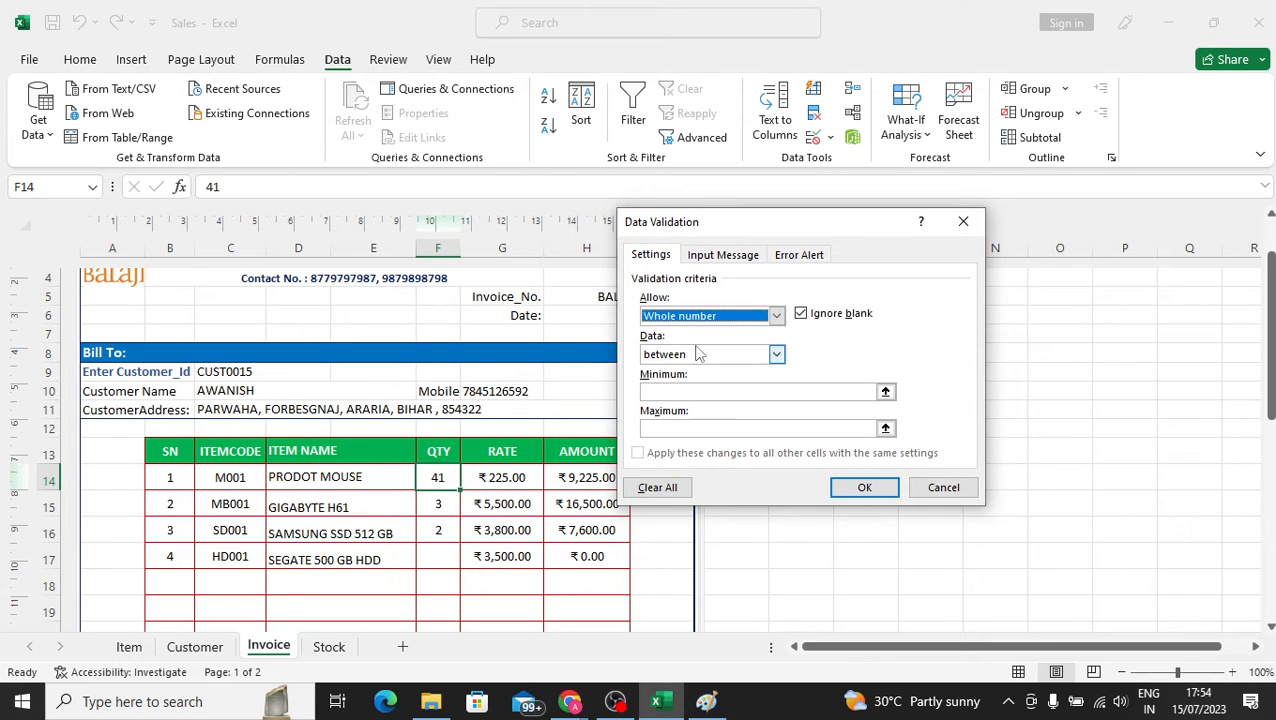
pyautogui.click(678, 391)
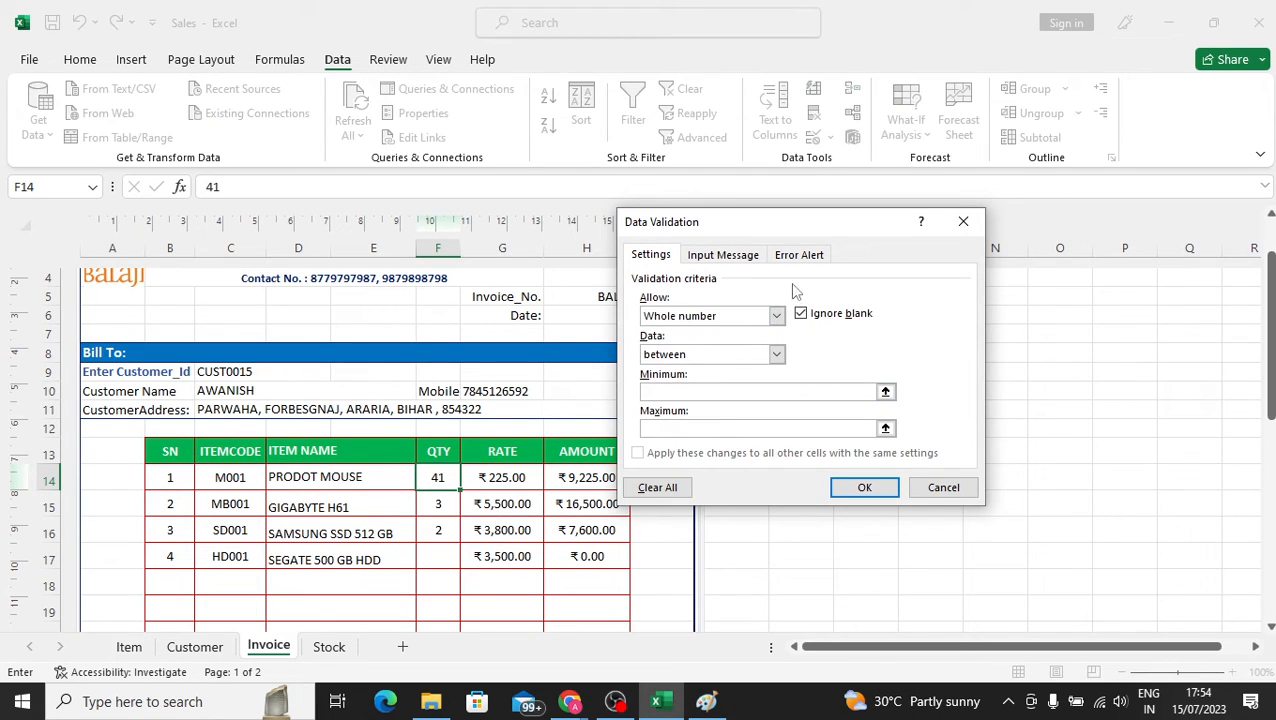
pyautogui.moveTo(802, 226); pyautogui.dragTo(803, 152)
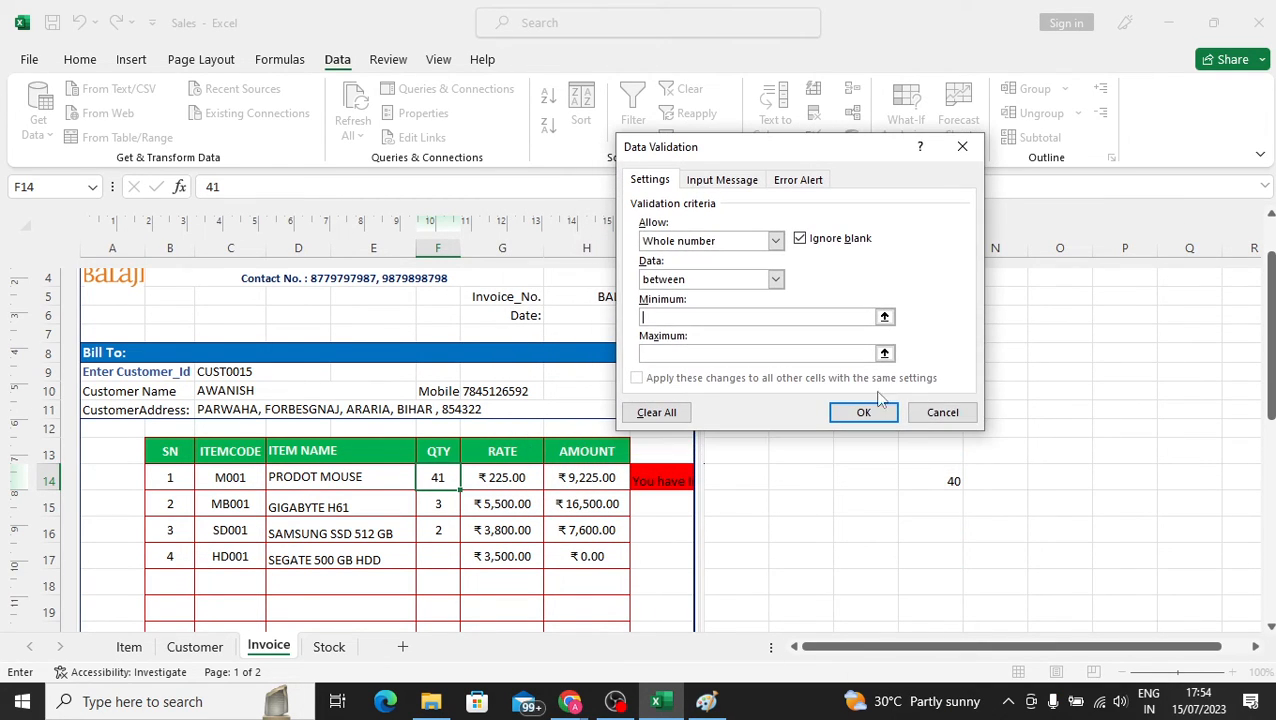
pyautogui.click(952, 478)
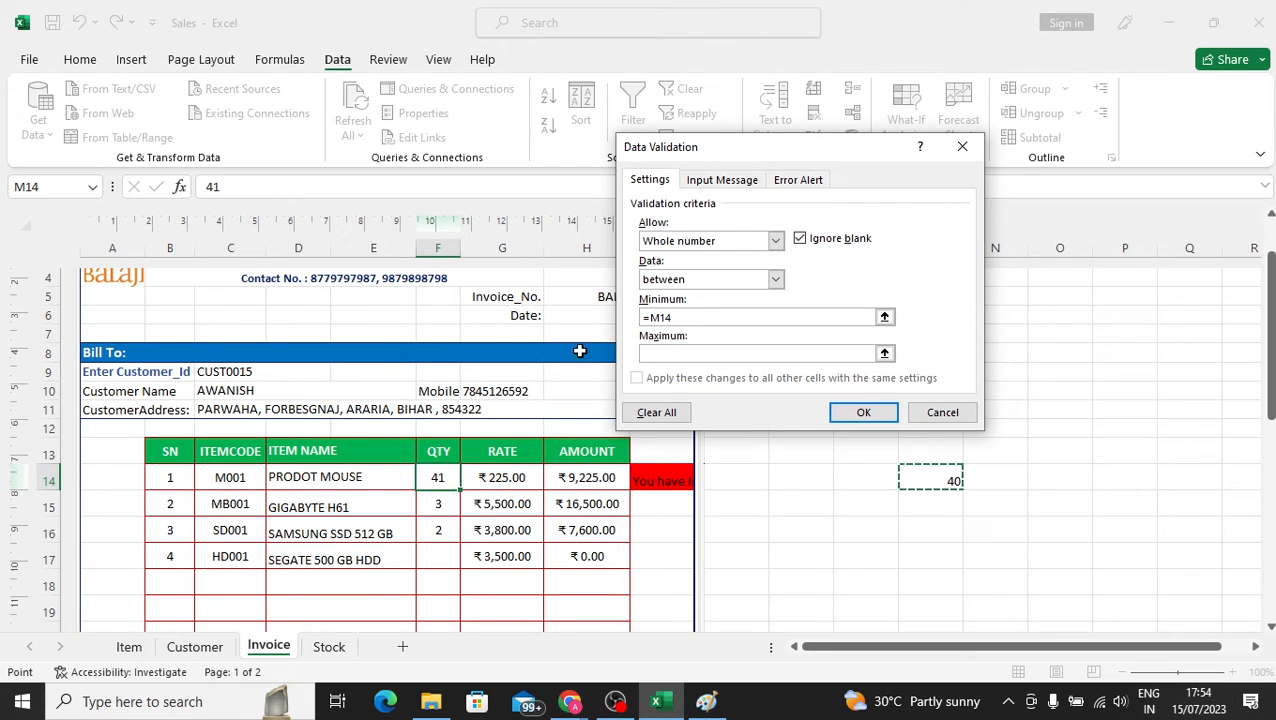
pyautogui.click(434, 479)
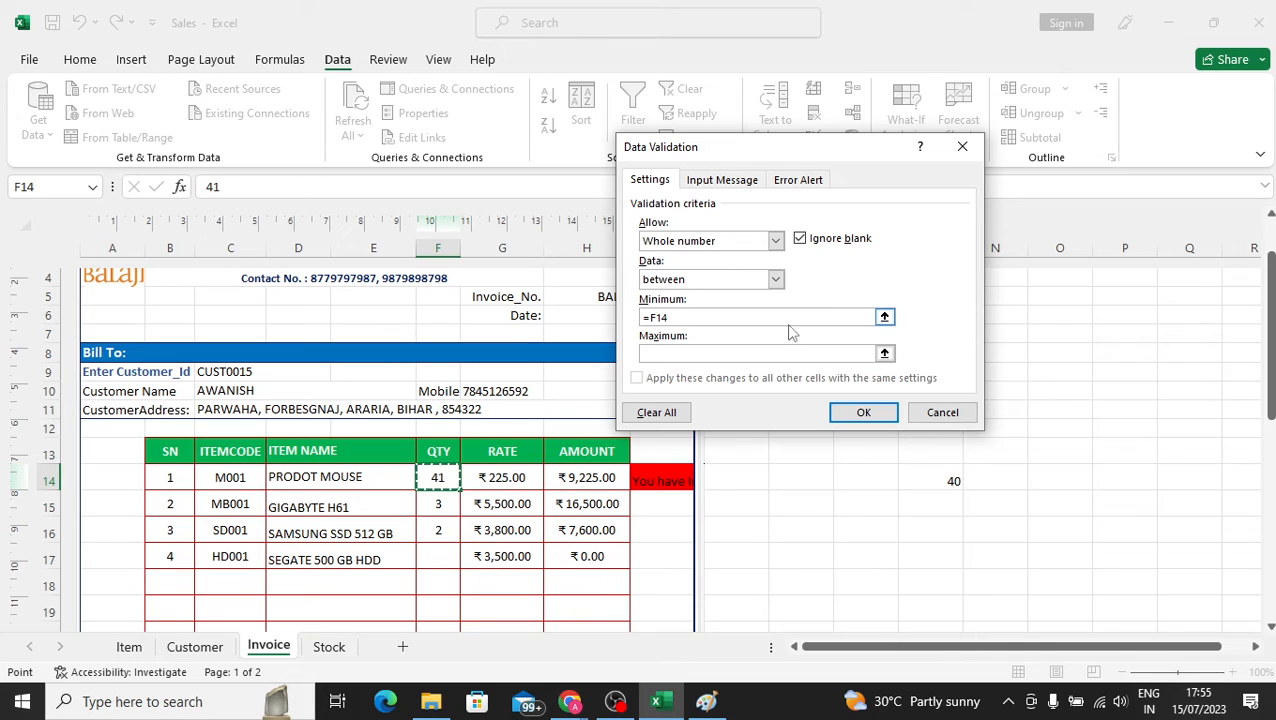
pyautogui.click(947, 474)
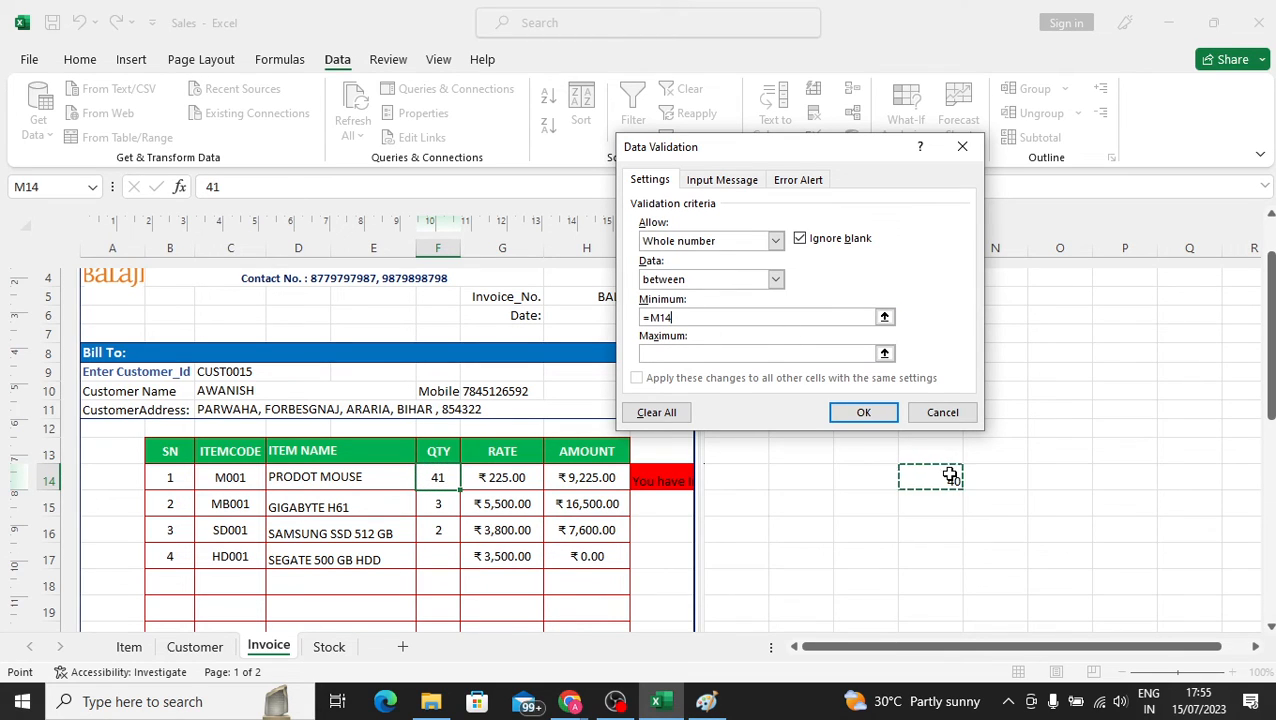
pyautogui.click(681, 354)
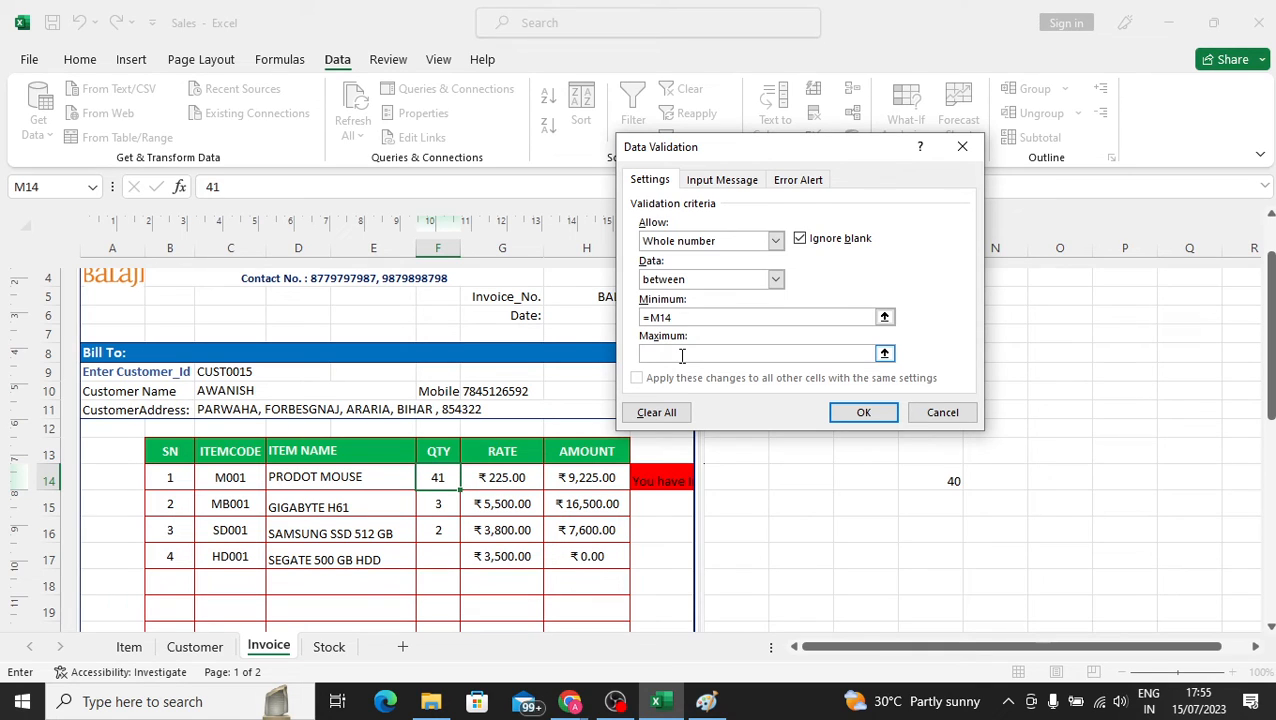
# Set the validation minimum to =F14 and the maximum to =M14, and apply the rule.
pyautogui.hotkey('shift', 'Tab')
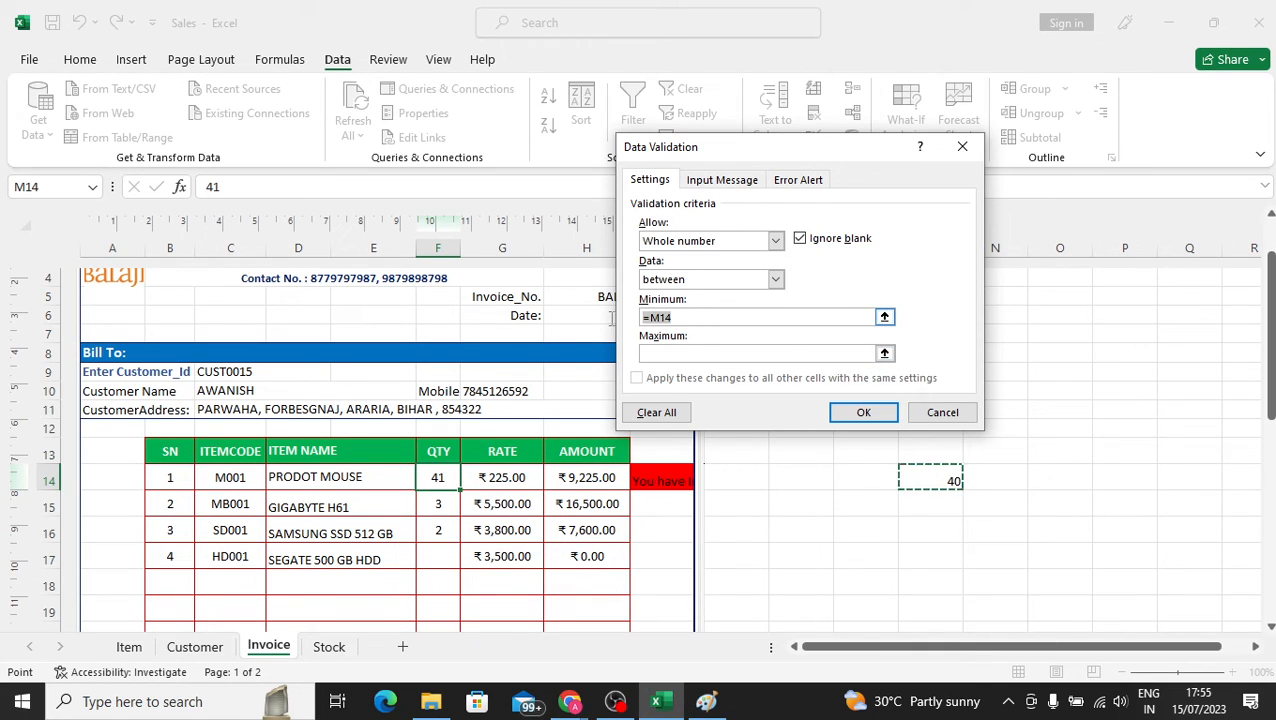
pyautogui.click(440, 478)
pyautogui.click(800, 353)
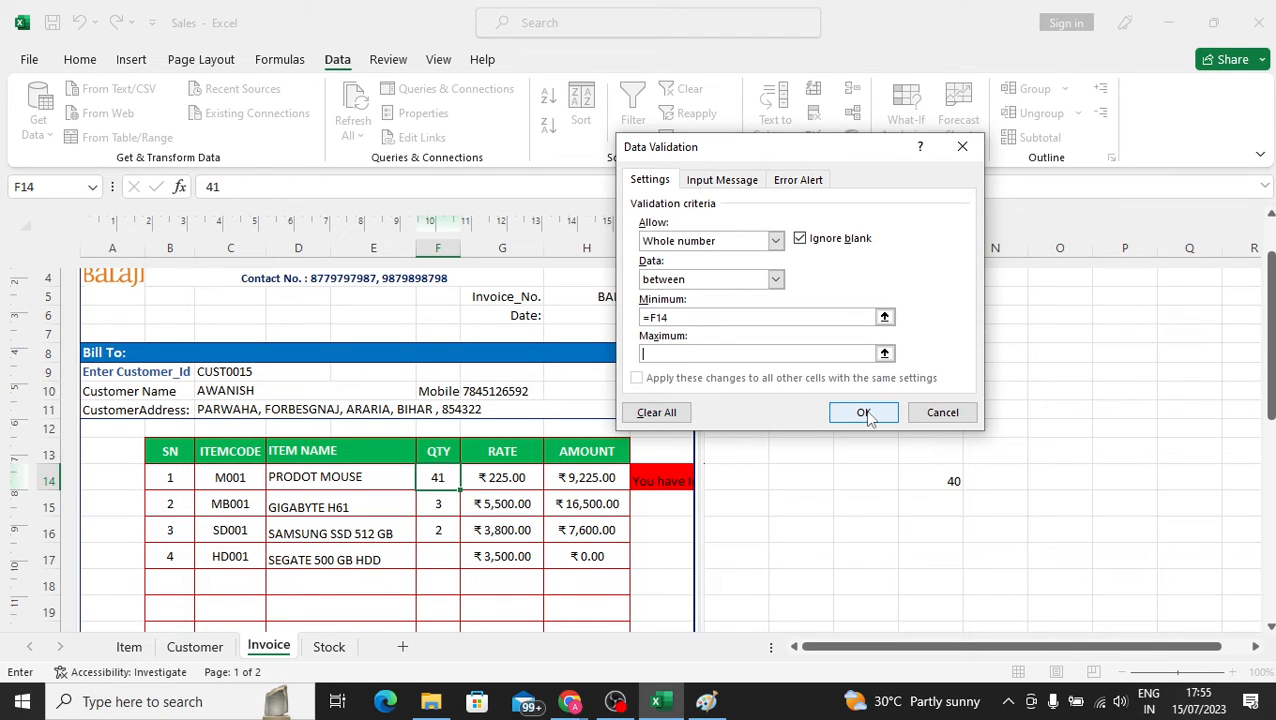
pyautogui.click(950, 483)
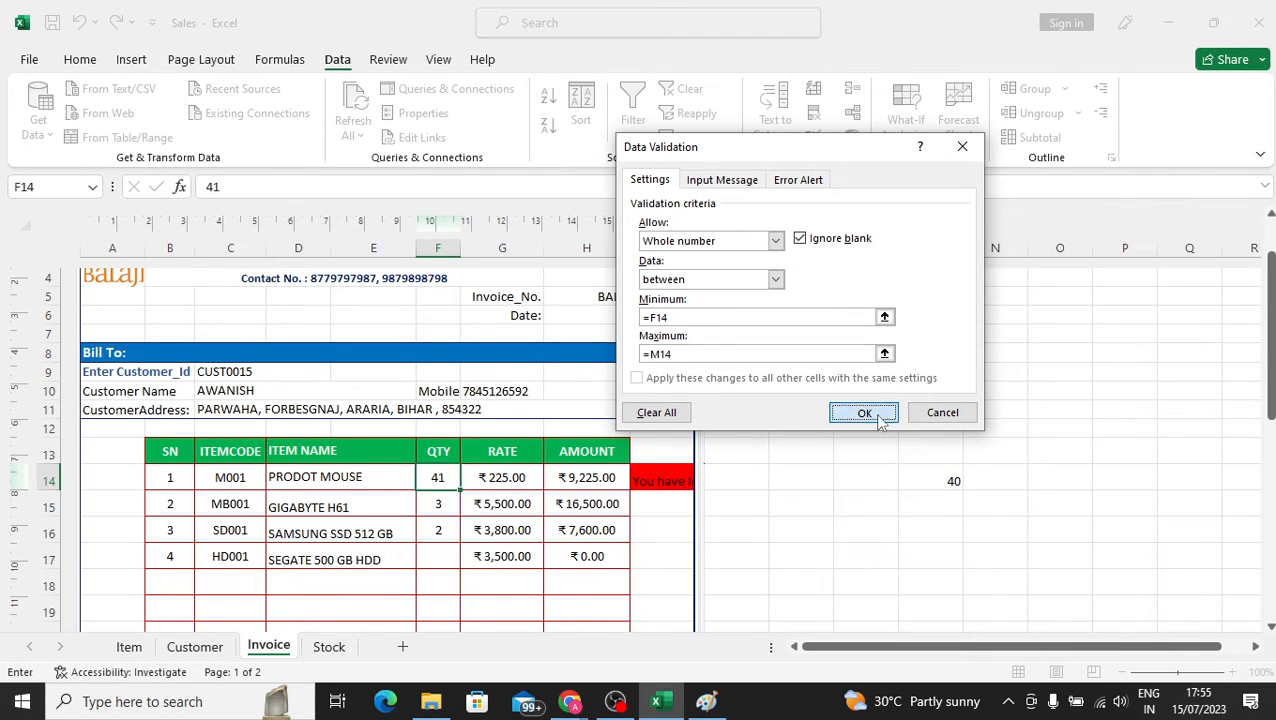
pyautogui.click(880, 420)
# Set the PRODOT MOUSE quantity in F14 to 39.
pyautogui.click(843, 506)
pyautogui.click(440, 478)
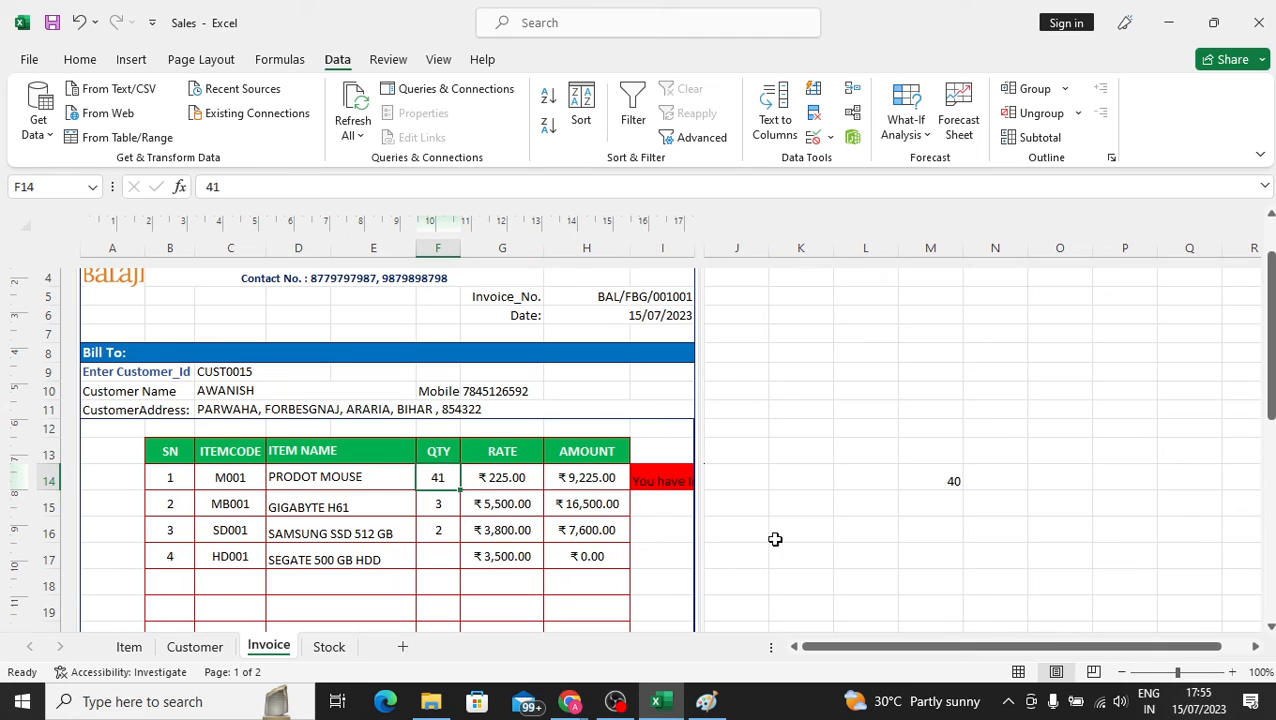
pyautogui.write('39')
pyautogui.press('Return')
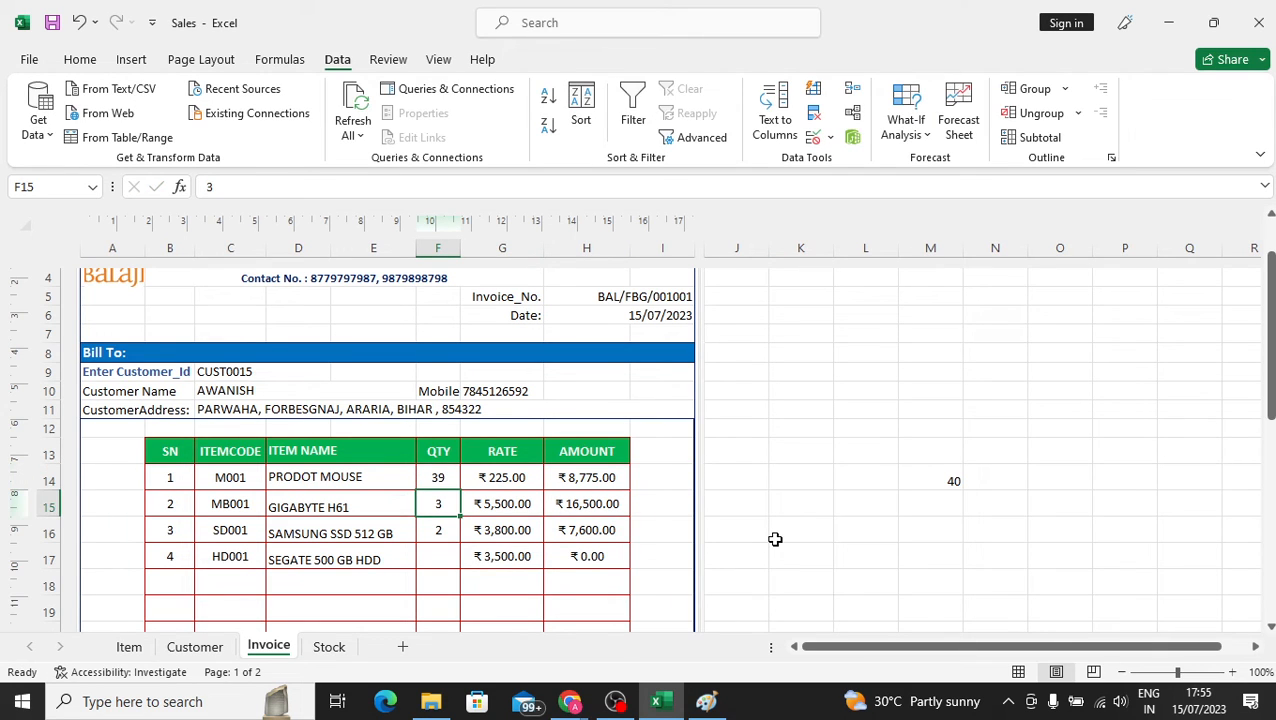
# Try quantities of 41 and 100 in F14 to test the validation rule, and cancel each entry.
pyautogui.press('Up')
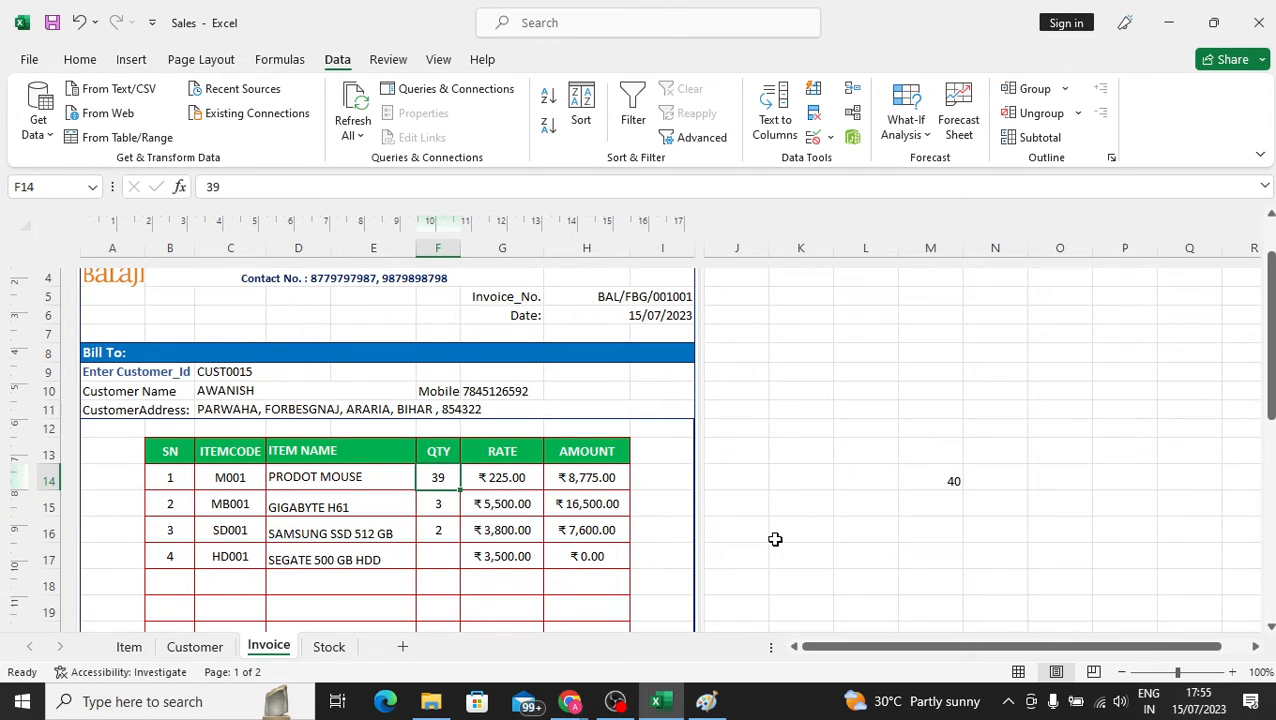
pyautogui.write('41')
pyautogui.press('Return')
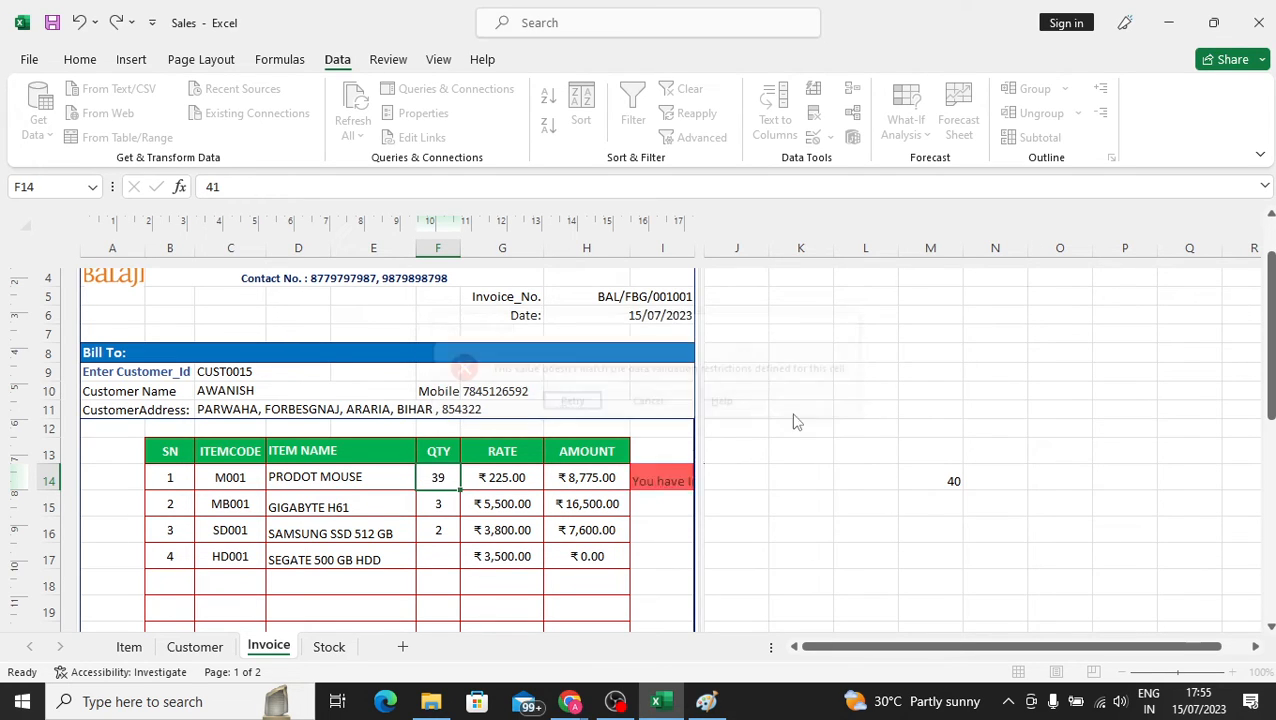
pyautogui.click(853, 326)
pyautogui.click(440, 530)
pyautogui.click(446, 478)
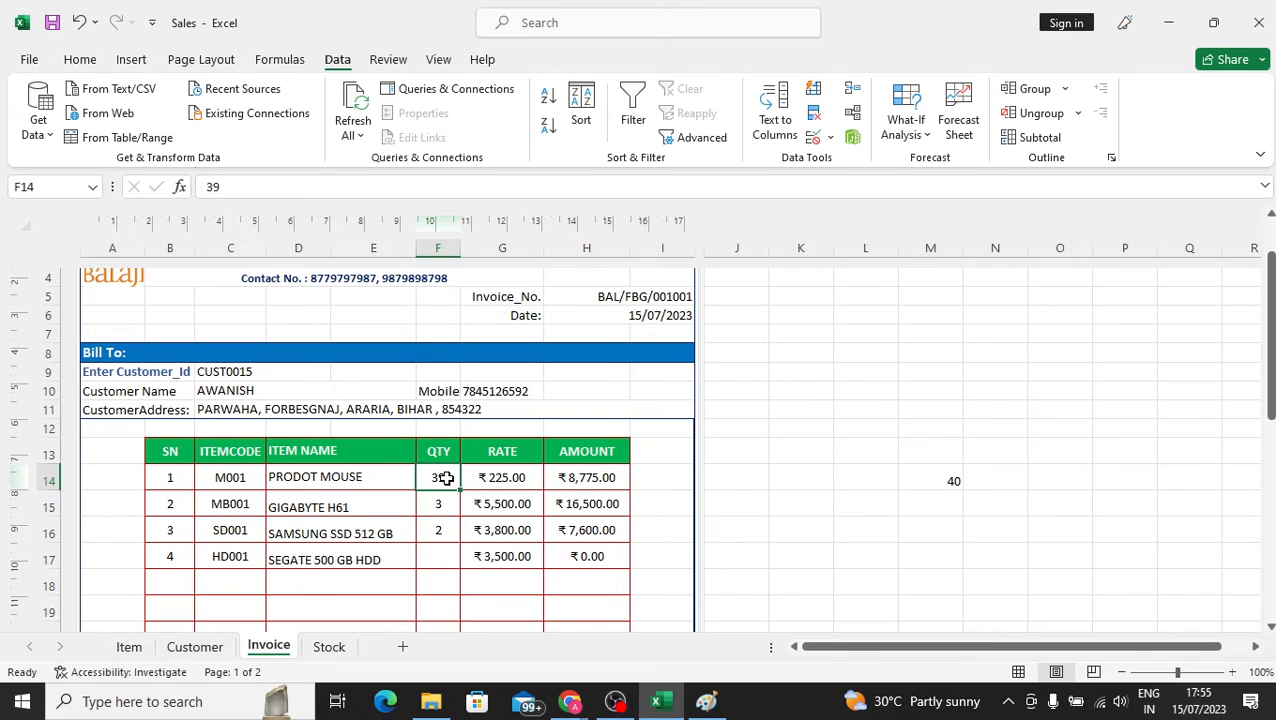
pyautogui.write('100')
pyautogui.press('Return')
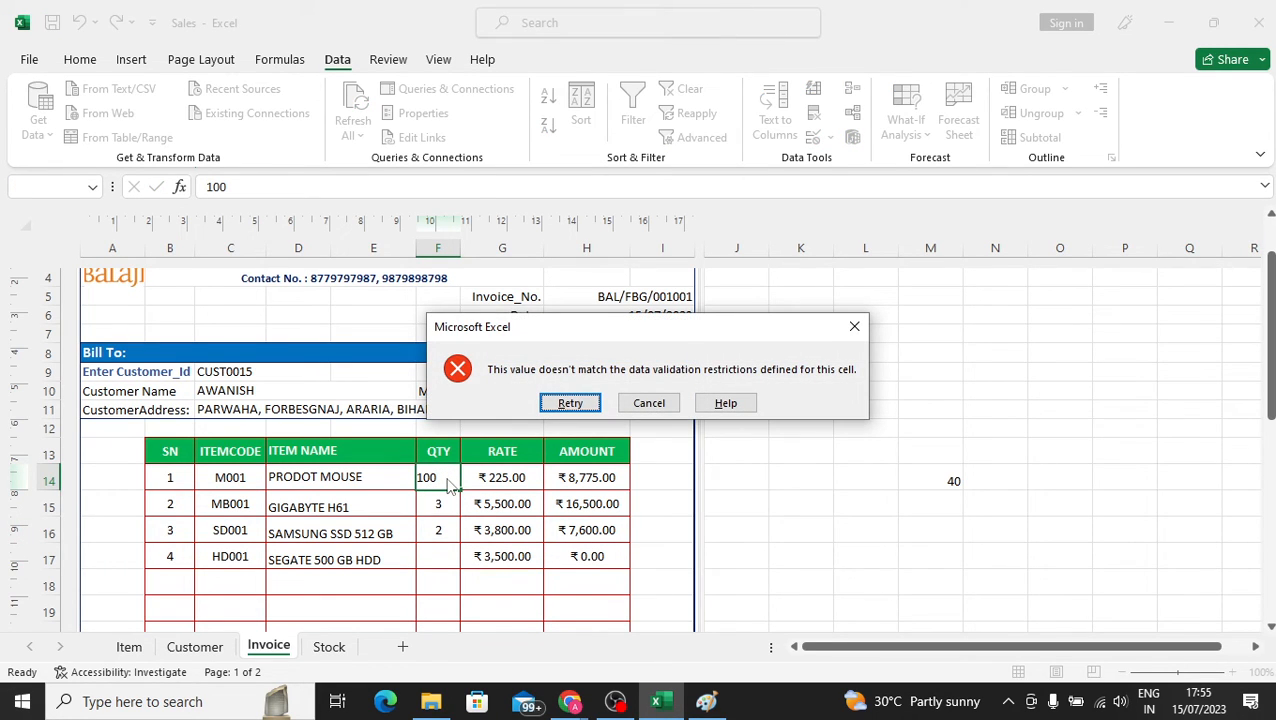
pyautogui.click(854, 326)
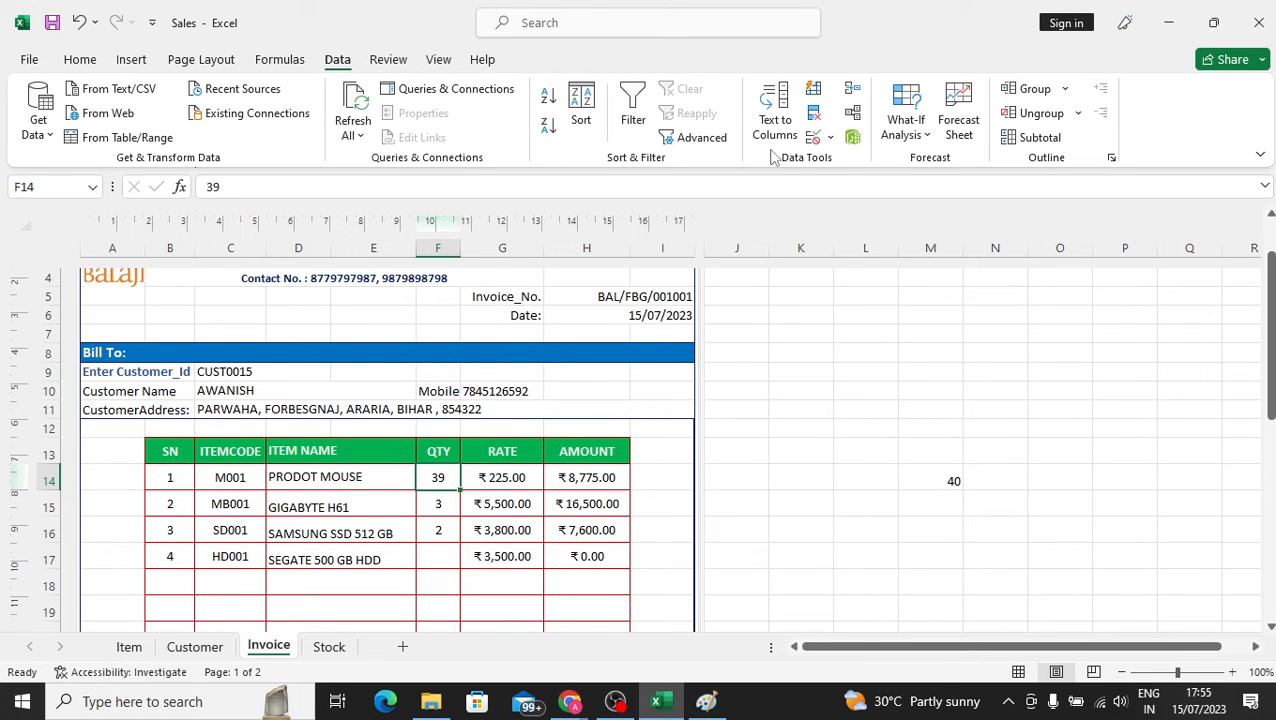
# Add a data validation input message to F14 with the title "Message" and the text "You have Invaild Stock.".
pyautogui.click(829, 137)
pyautogui.click(855, 163)
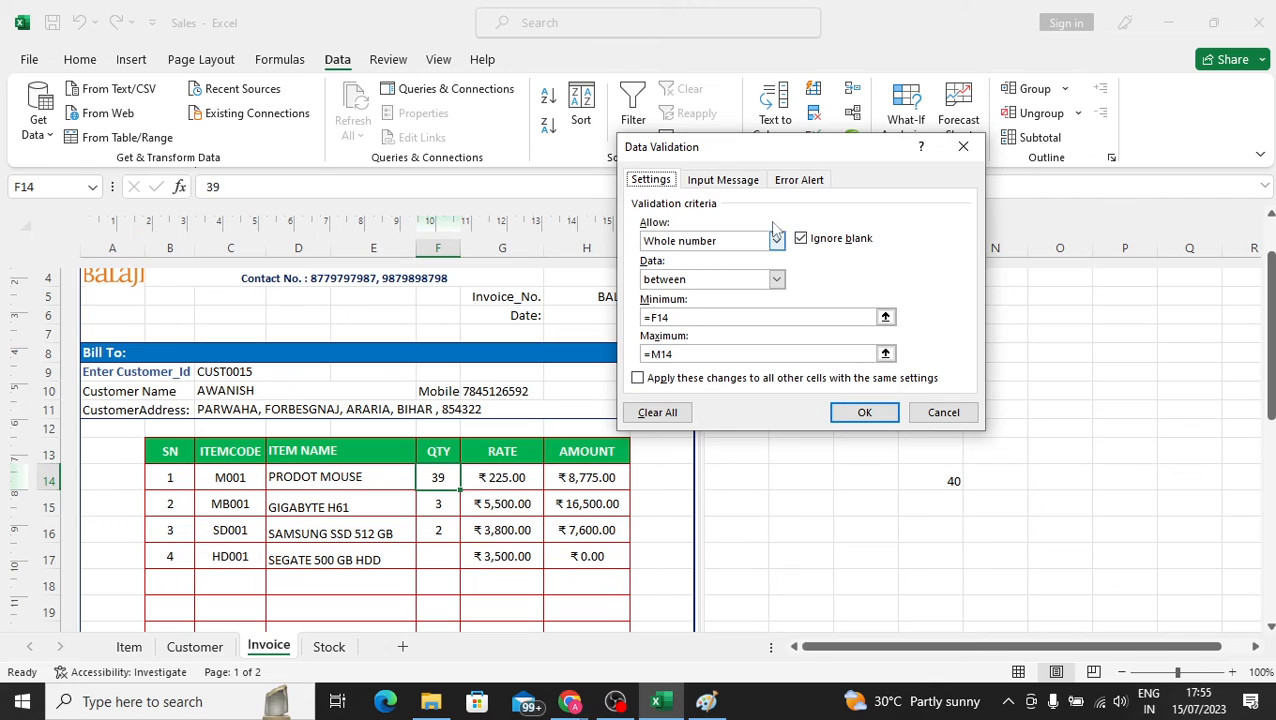
pyautogui.click(752, 182)
pyautogui.click(673, 266)
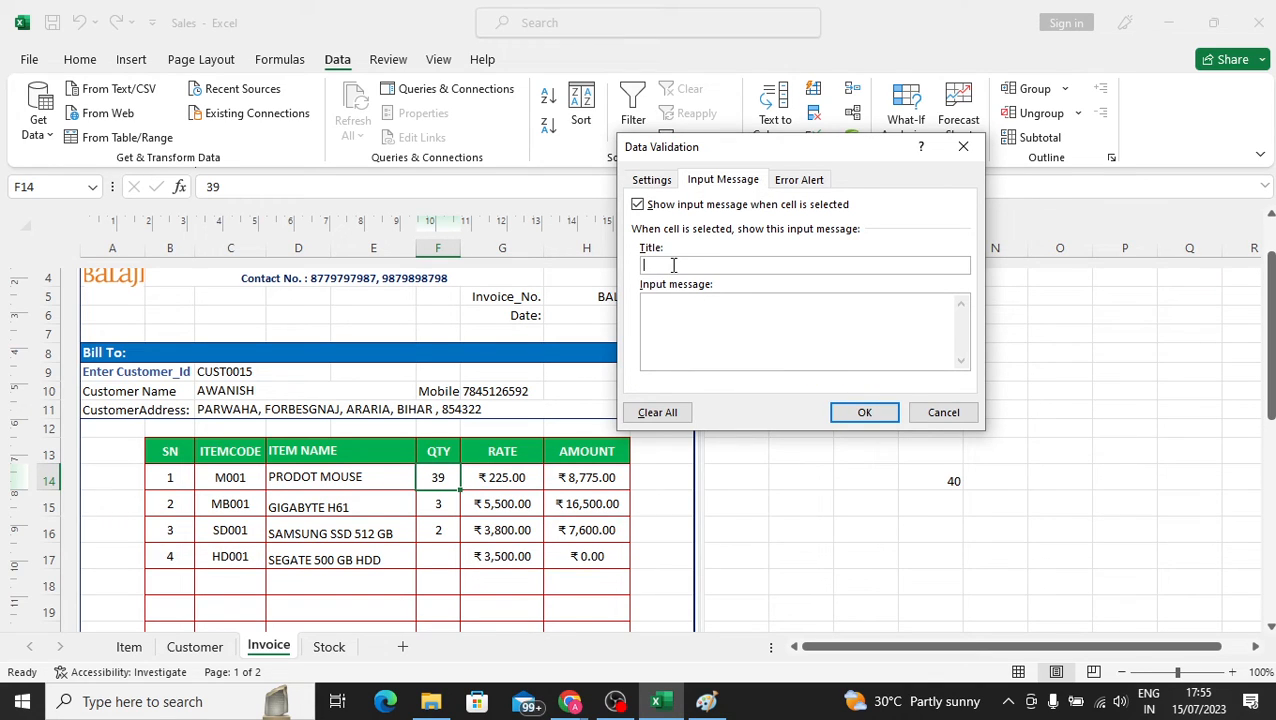
pyautogui.write('Messa')
pyautogui.press('BackSpace')
pyautogui.press('BackSpace')
pyautogui.press('BackSpace')
pyautogui.press('BackSpace')
pyautogui.press('BackSpace')
pyautogui.press('BackSpace')
pyautogui.press('BackSpace')
pyautogui.press('BackSpace')
pyautogui.press('BackSpace')
pyautogui.press('BackSpace')
pyautogui.press('BackSpace')
pyautogui.press('BackSpace')
pyautogui.write('tock.')
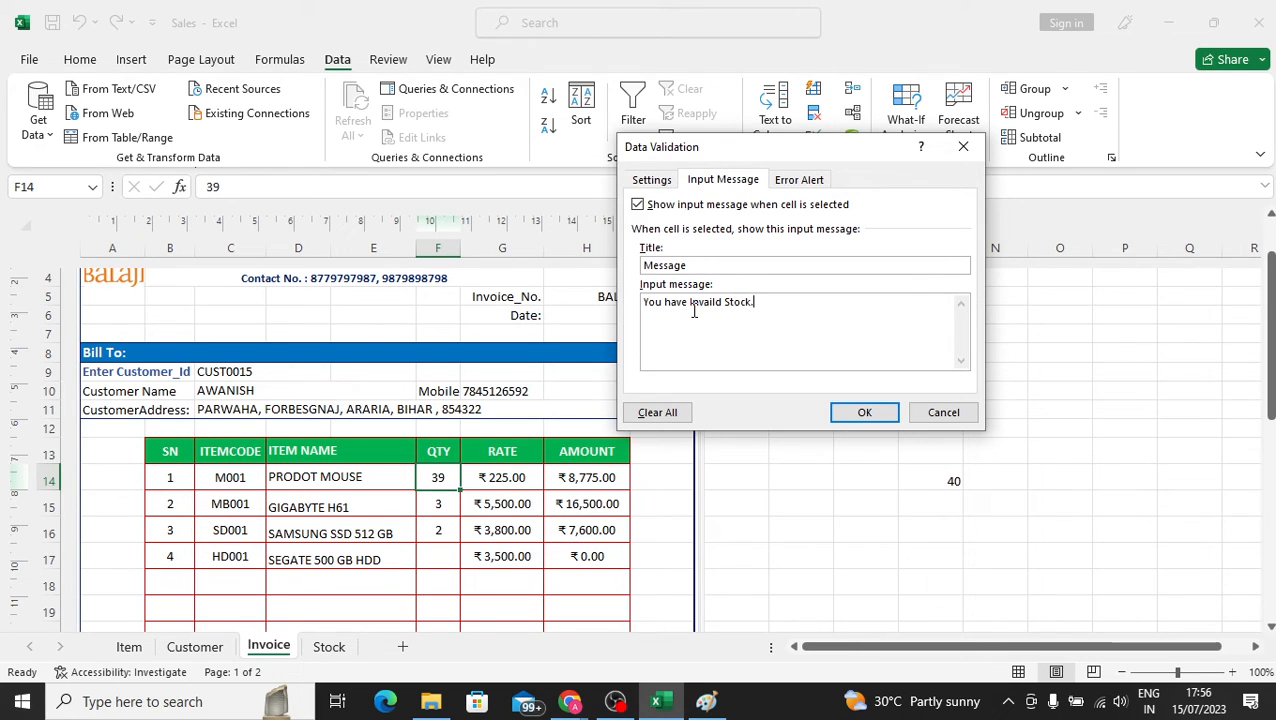
pyautogui.click(864, 412)
# Check the input message shown for the quantity cell F14.
pyautogui.click(795, 497)
pyautogui.click(437, 480)
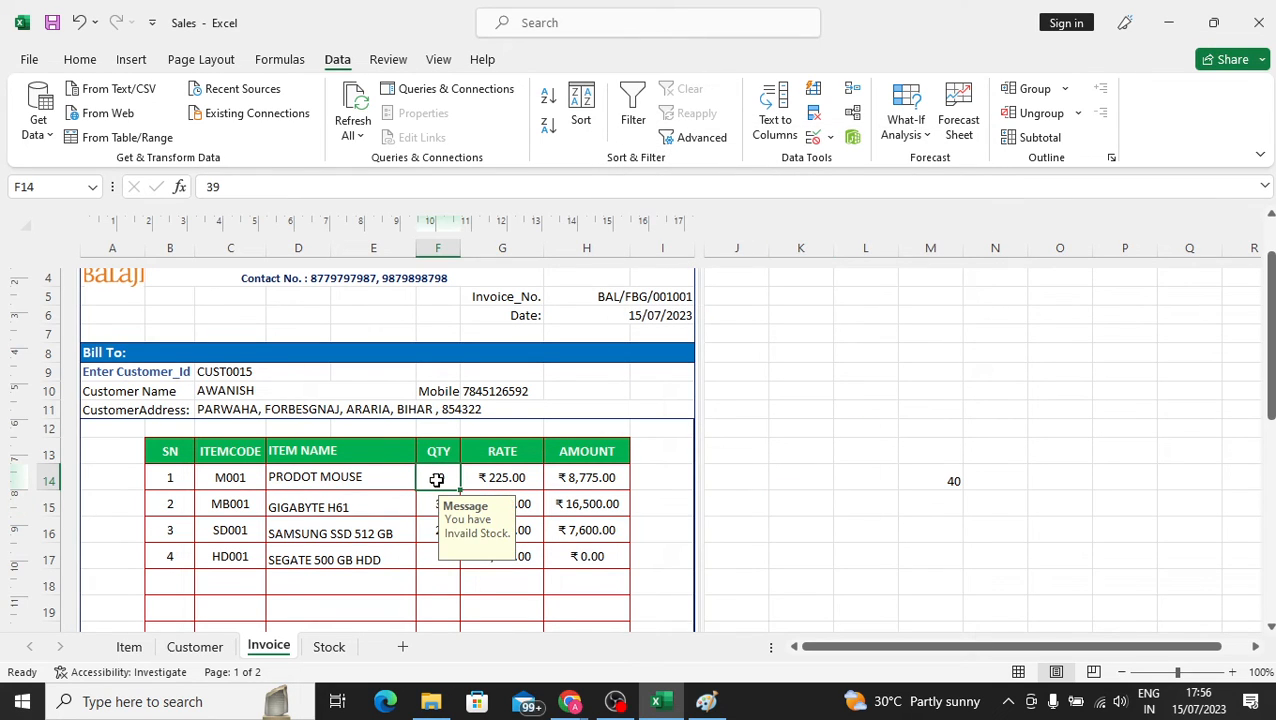
pyautogui.click(856, 501)
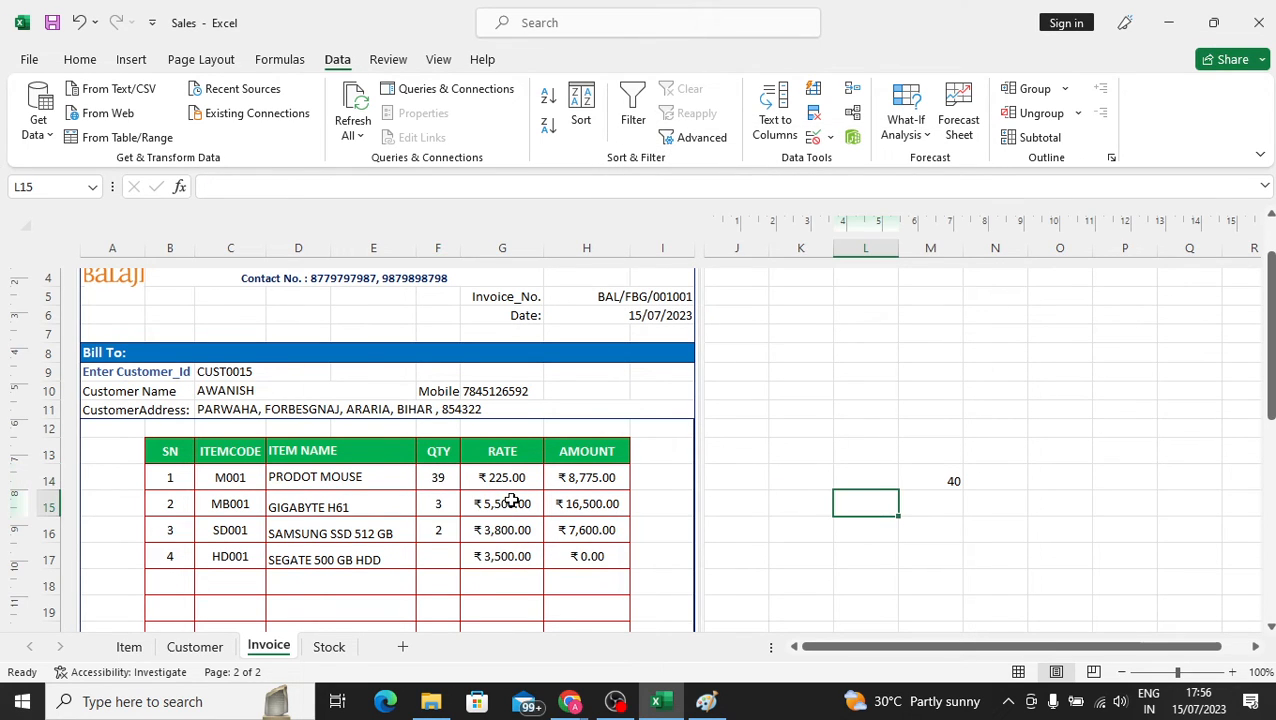
# Try a quantity of 100 for PRODOT MOUSE in F14 to test the validation rule, and cancel the entry.
pyautogui.click(448, 484)
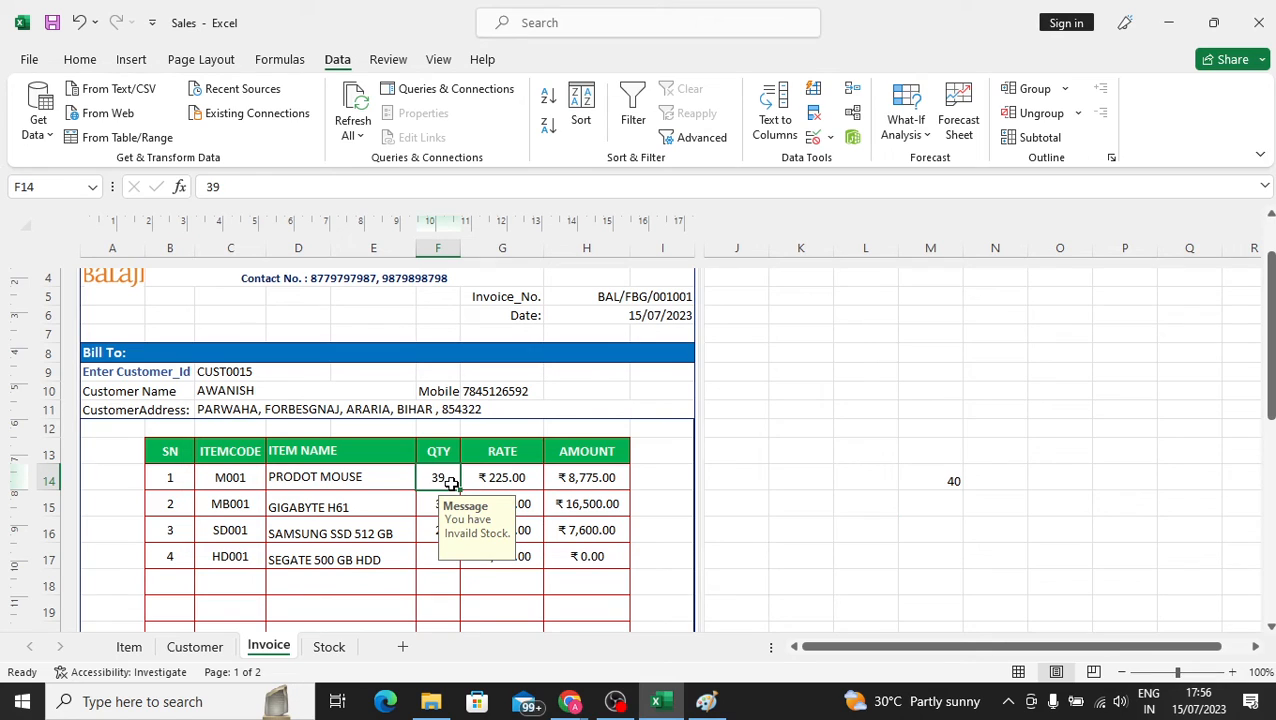
pyautogui.write('100')
pyautogui.press('Return')
pyautogui.press('Return')
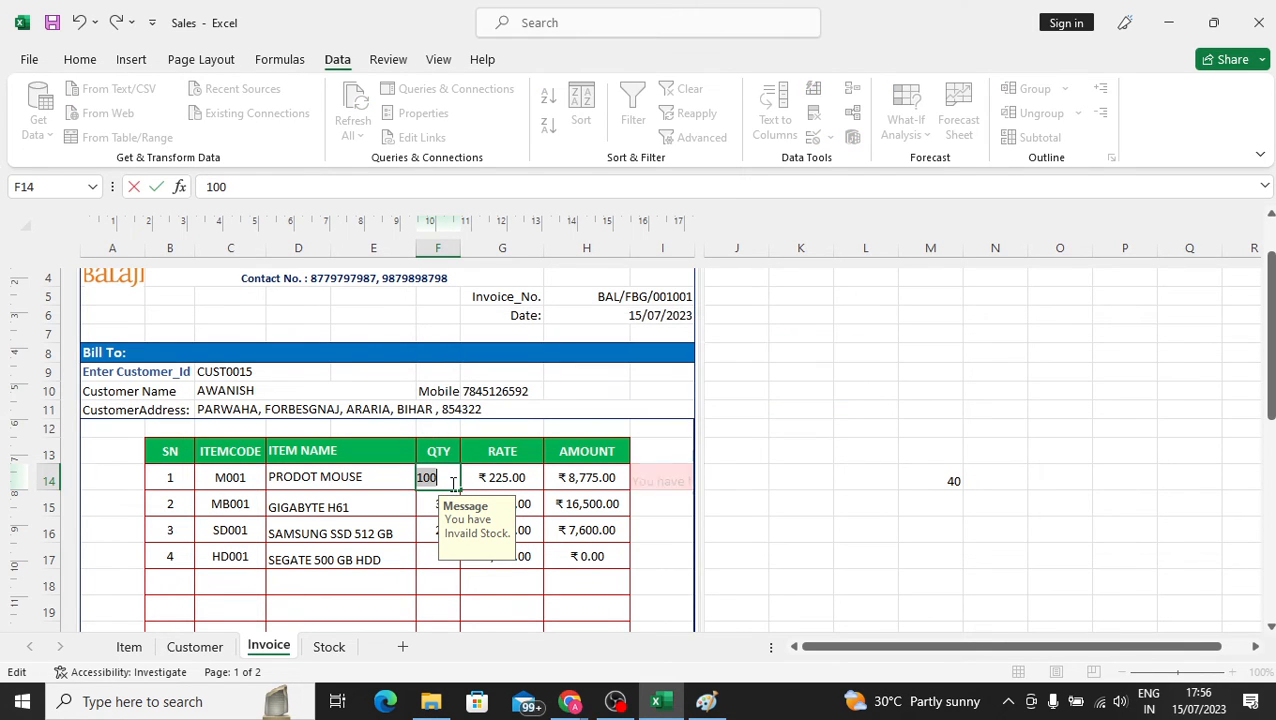
pyautogui.press('Return')
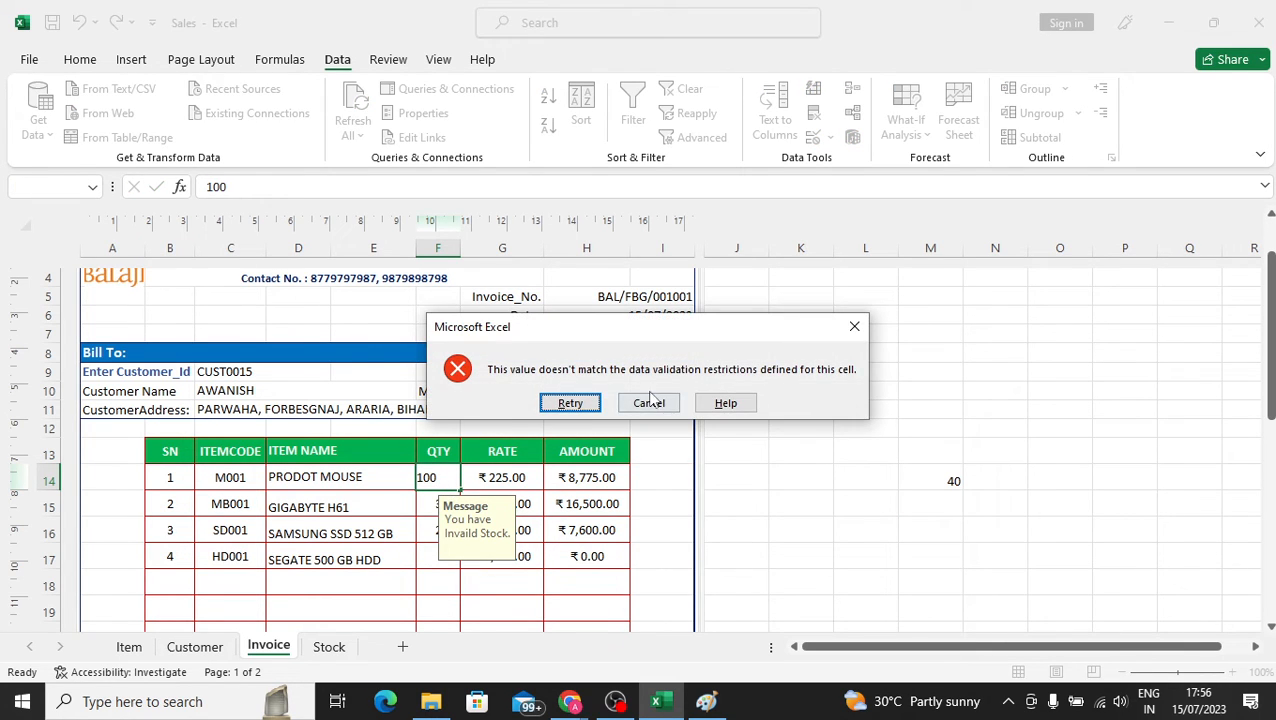
pyautogui.click(650, 401)
pyautogui.click(722, 502)
# Remove the title and text of the input message from F14's data validation.
pyautogui.click(436, 467)
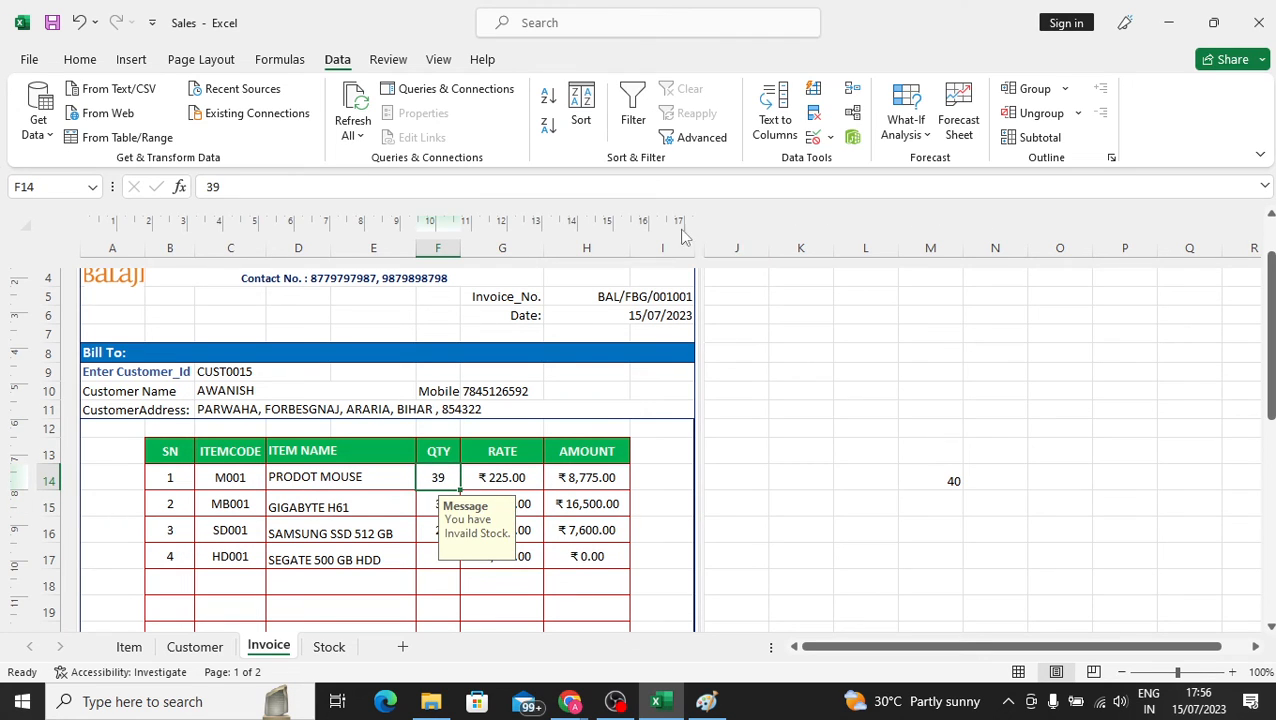
pyautogui.click(831, 140)
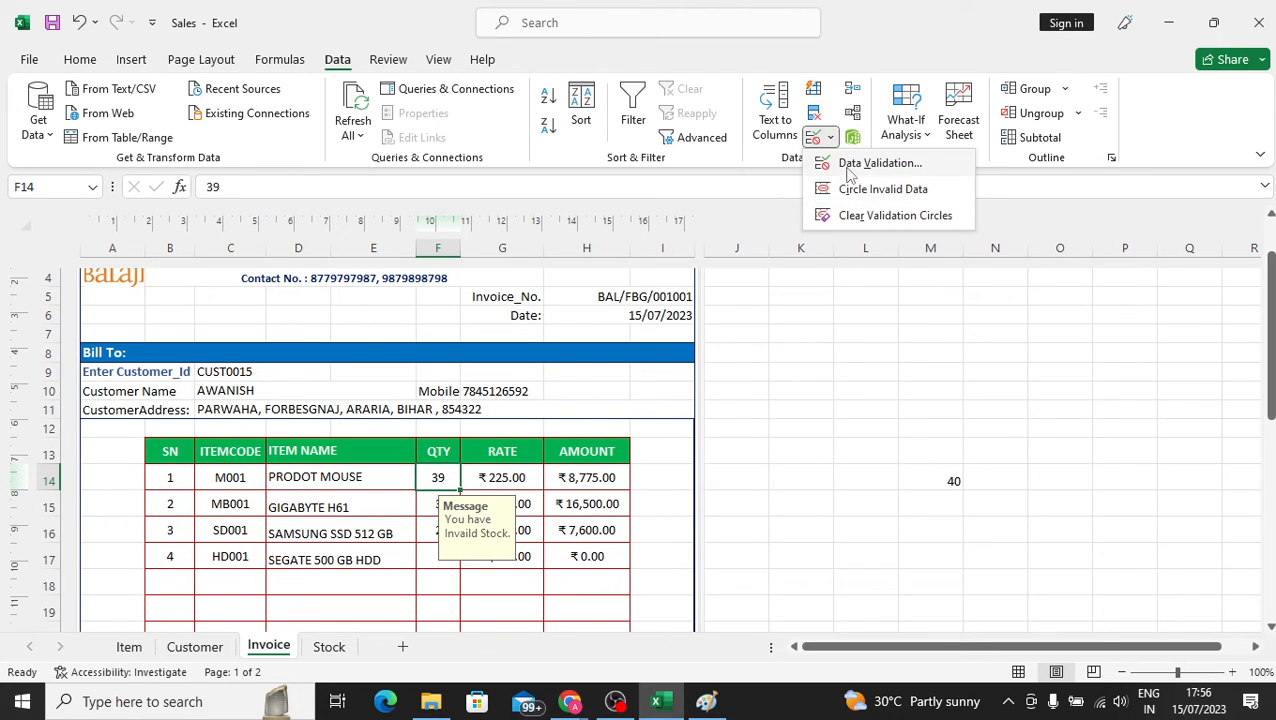
pyautogui.click(858, 160)
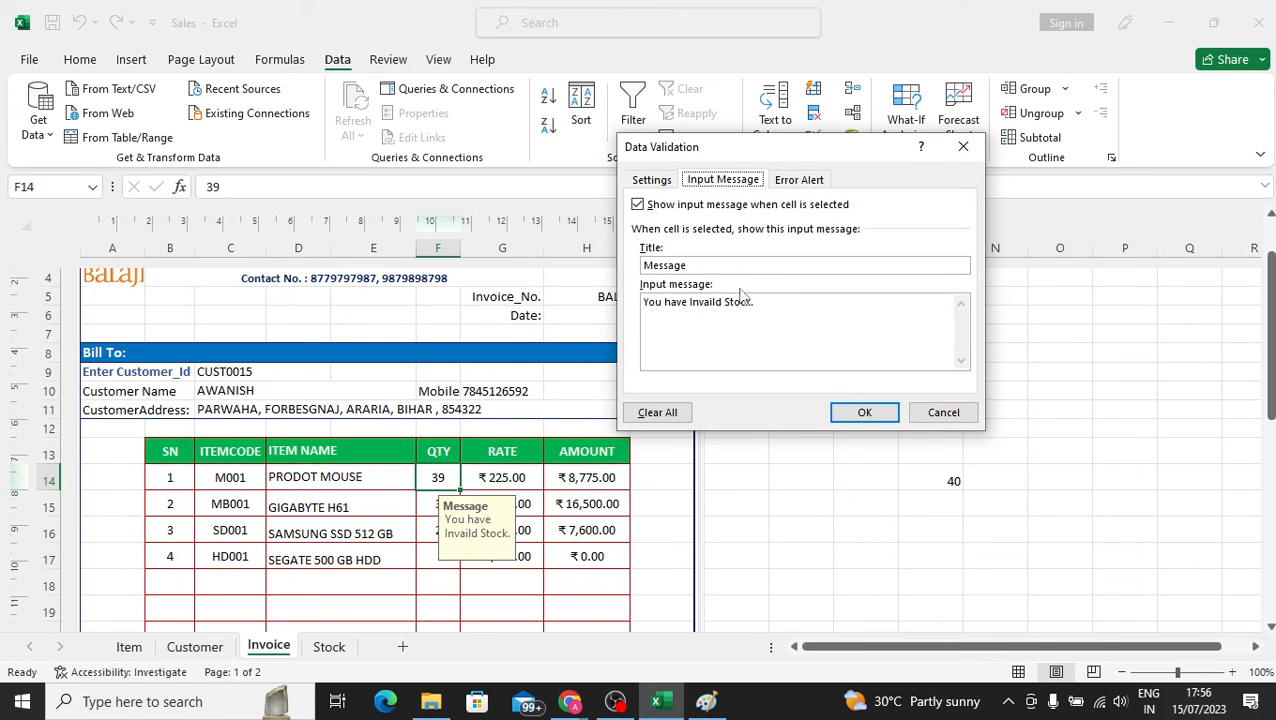
pyautogui.moveTo(757, 303); pyautogui.dragTo(549, 319)
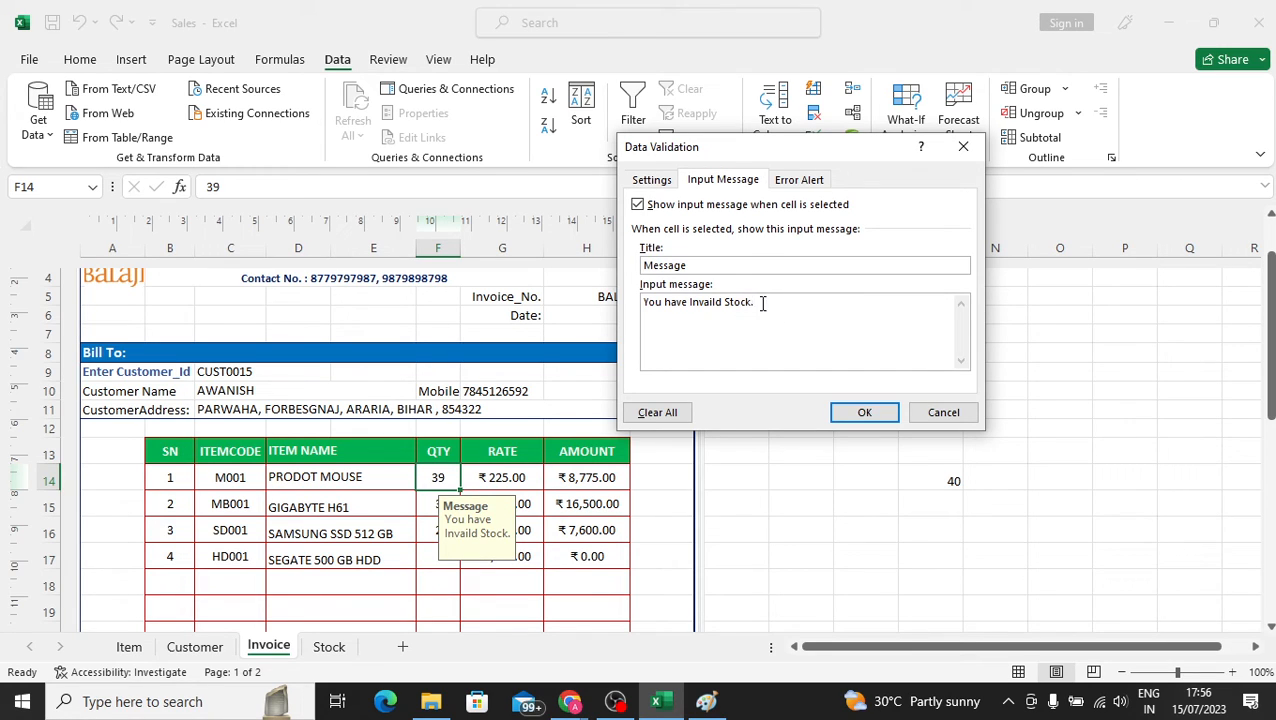
pyautogui.hotkey('ctrl', 'a')
pyautogui.press('Delete')
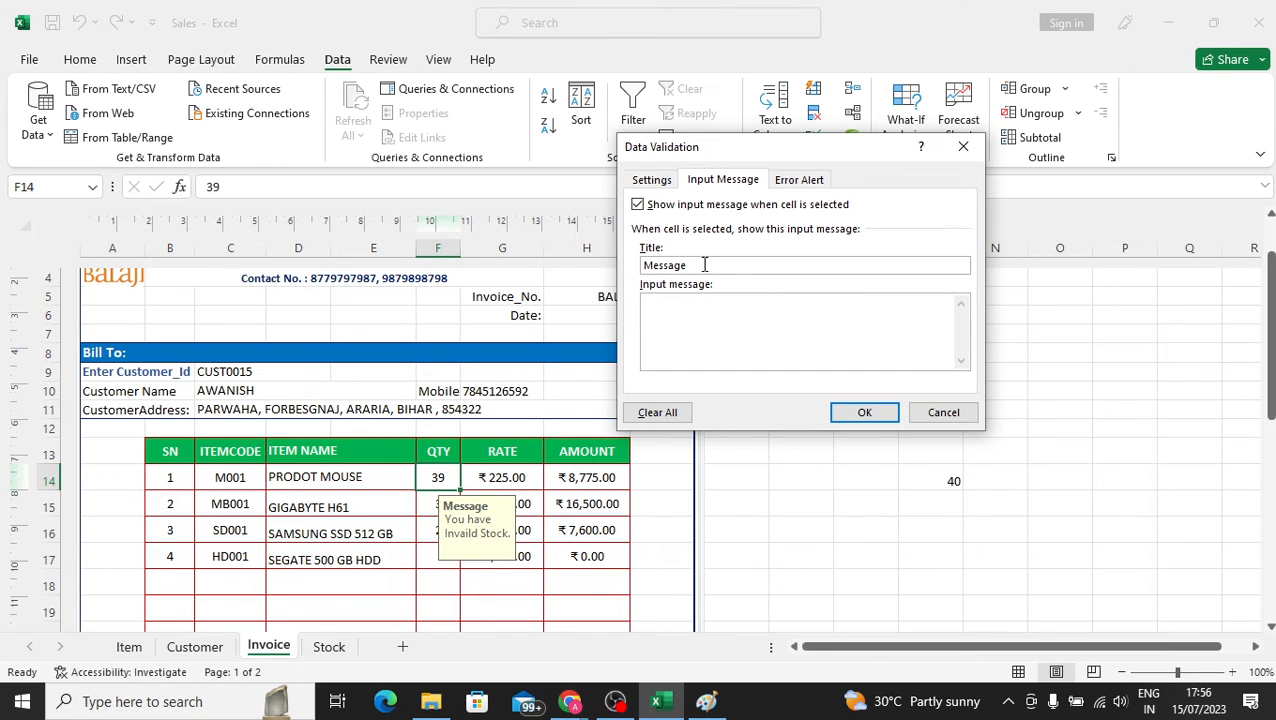
pyautogui.moveTo(703, 263); pyautogui.dragTo(562, 275)
pyautogui.press('Delete')
# Add a Stop error alert to F14's data validation with the title "Message" and the text "Invalid Stock".
pyautogui.click(799, 180)
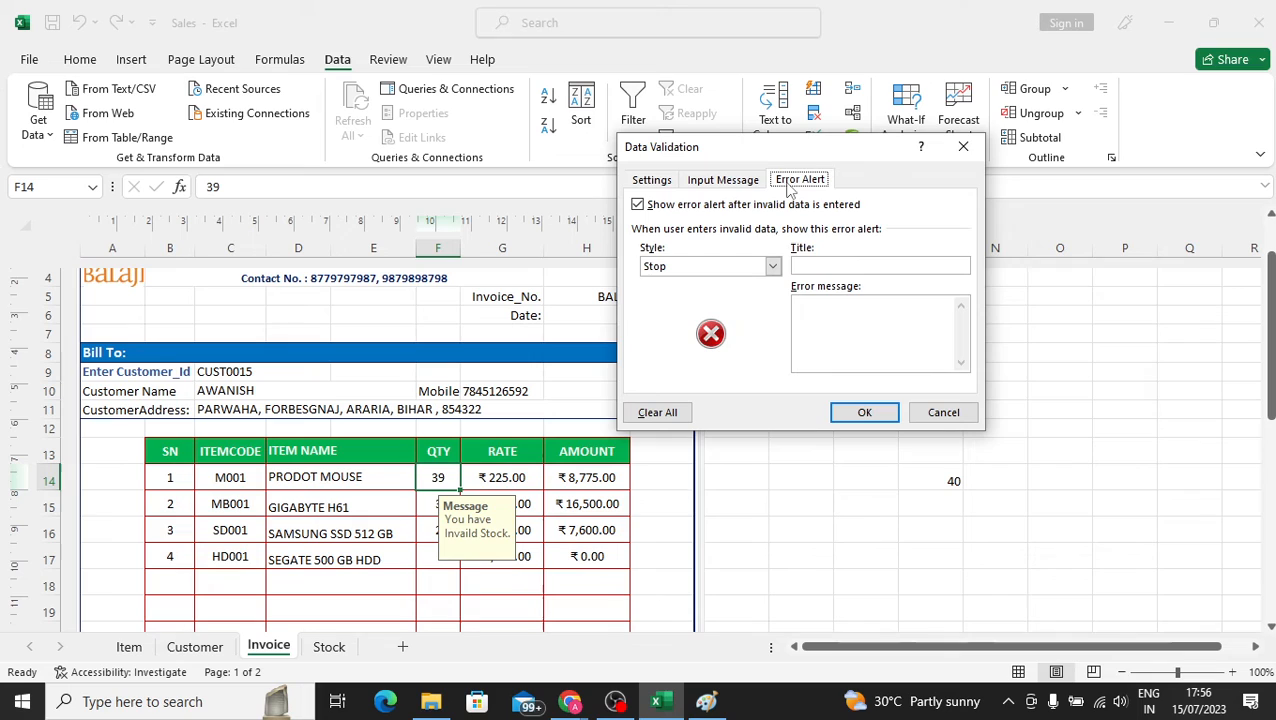
pyautogui.click(830, 263)
pyautogui.write('Mess')
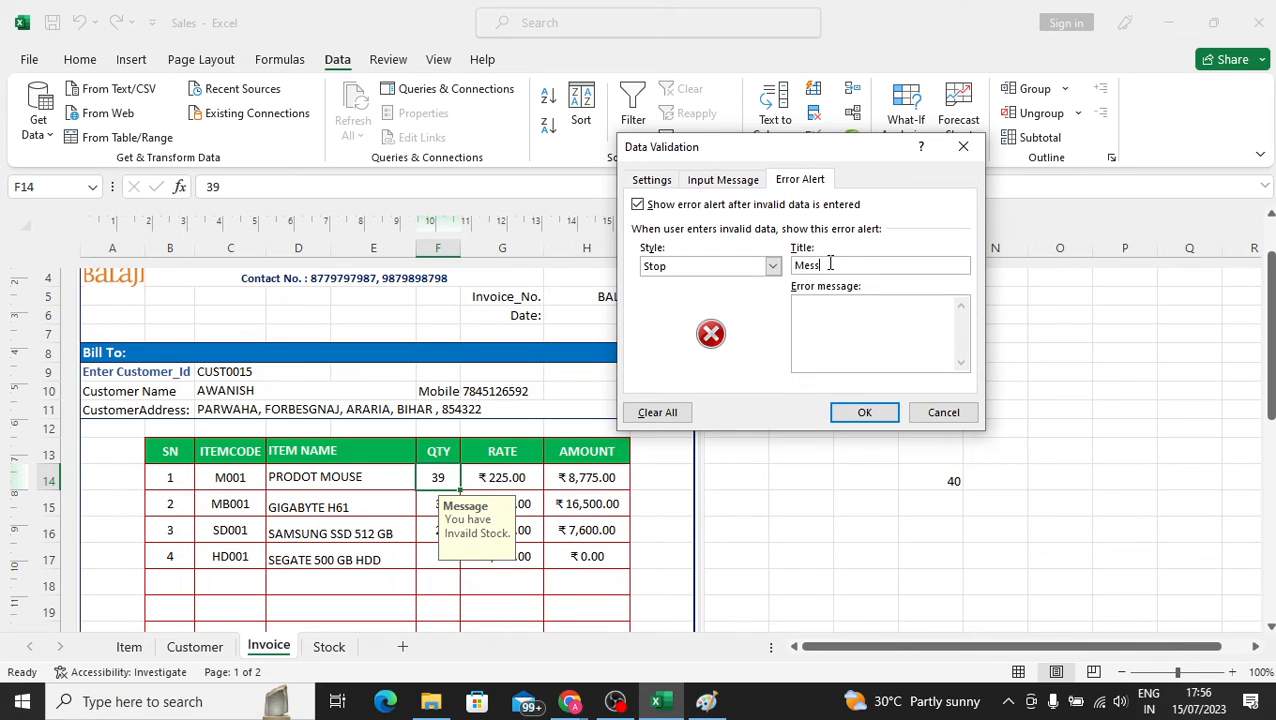
pyautogui.write('age')
pyautogui.click(829, 306)
pyautogui.write('Invalid Stock')
pyautogui.click(866, 413)
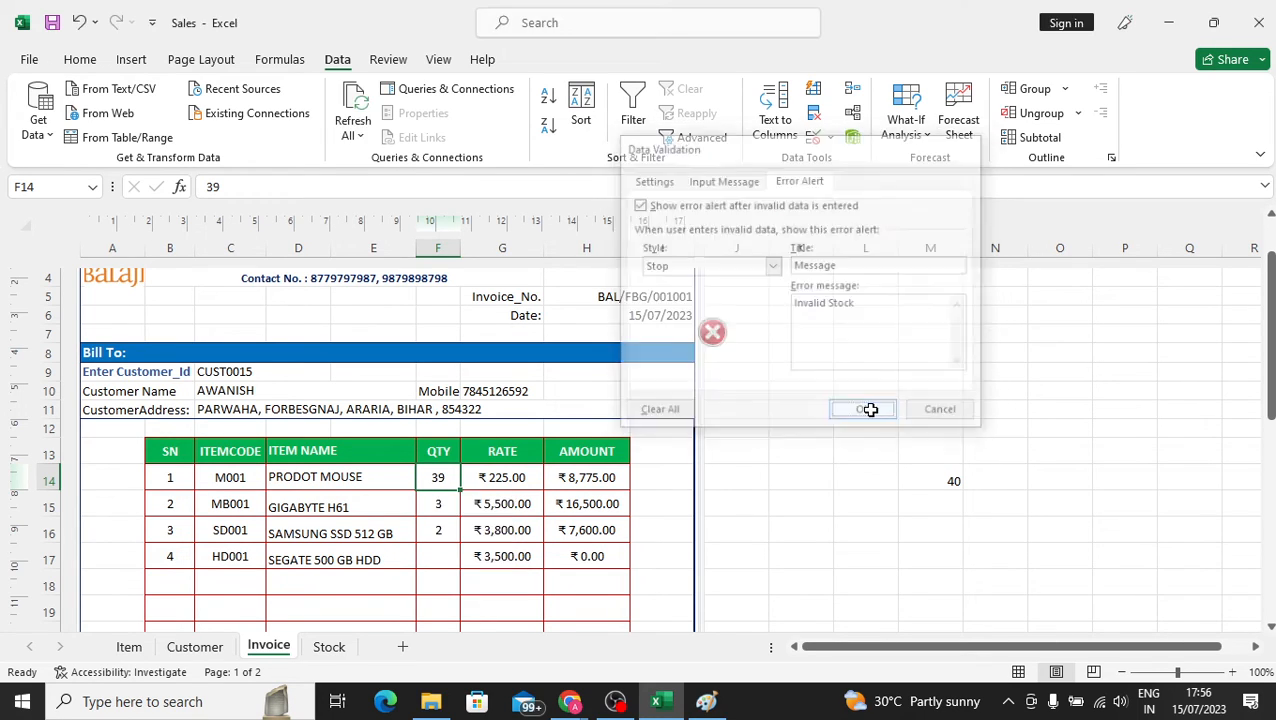
# Try a quantity of 41 in F14 to test the custom error alert, and dismiss the entry.
pyautogui.click(810, 470)
pyautogui.click(444, 480)
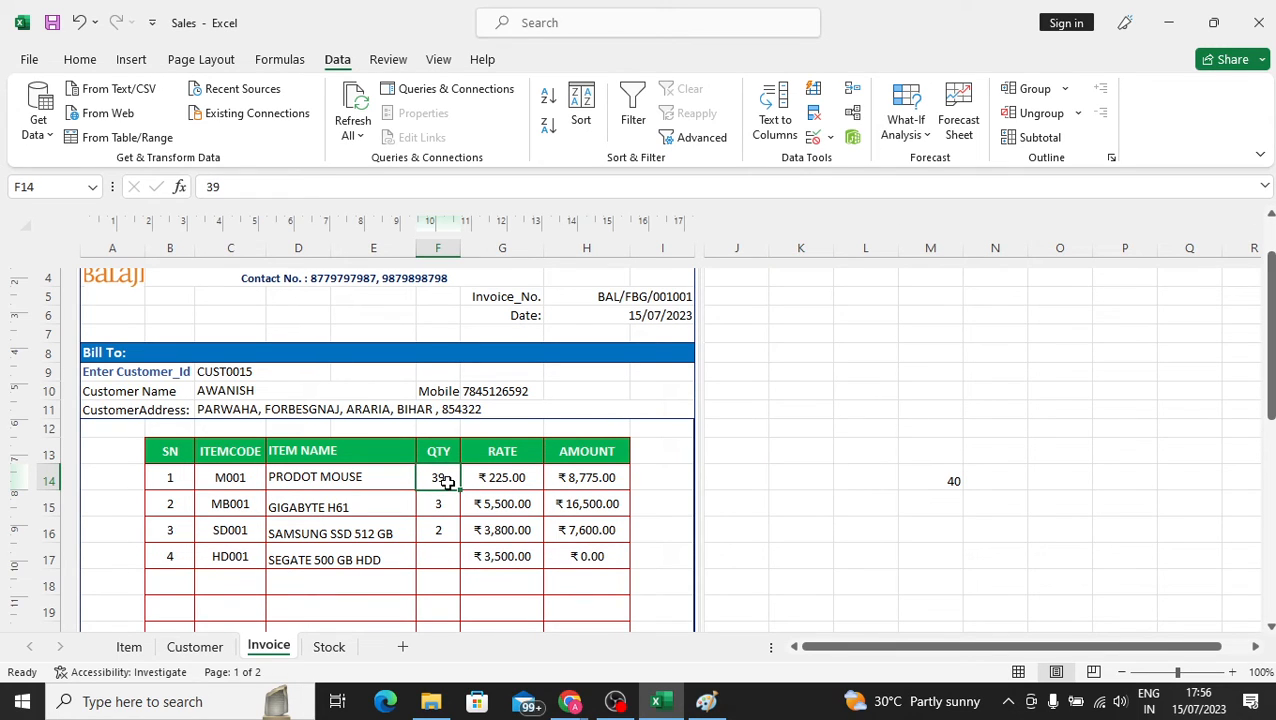
pyautogui.write('41')
pyautogui.press('Return')
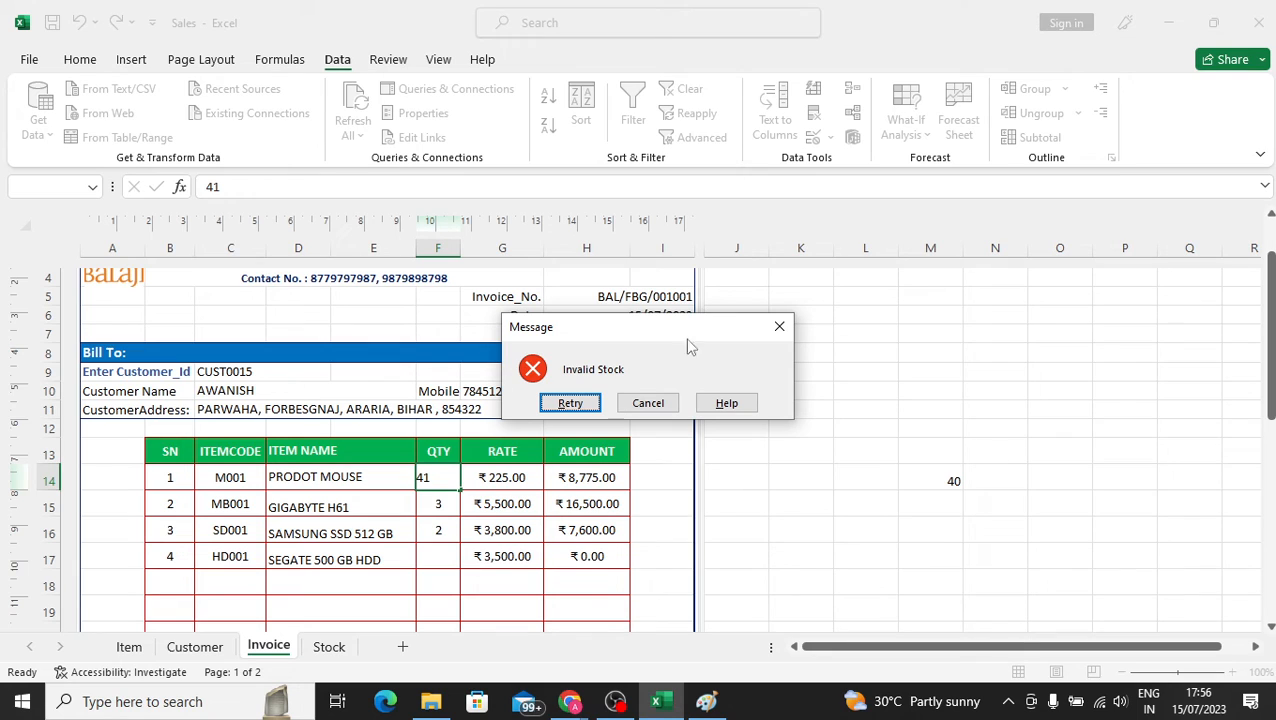
pyautogui.click(779, 326)
pyautogui.click(933, 488)
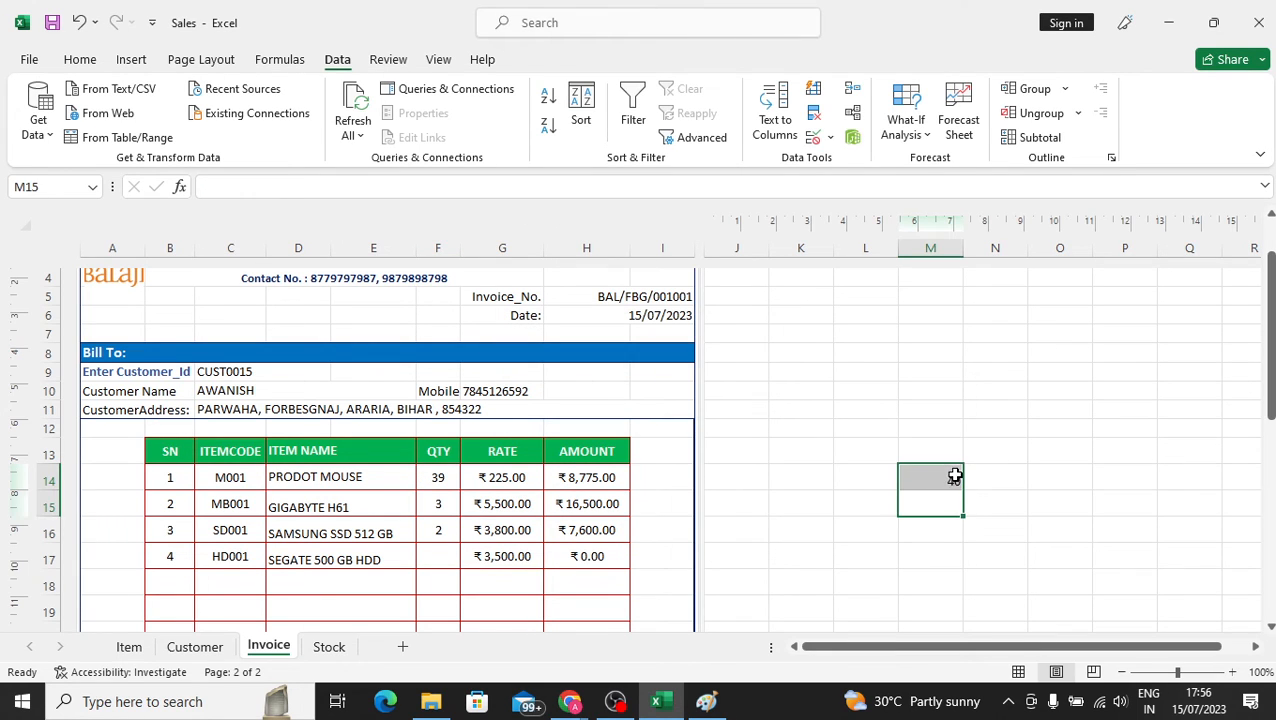
# Switch to Paint to review the Stock Management table sketch, and return to the Excel workbook.
pyautogui.click(706, 701)
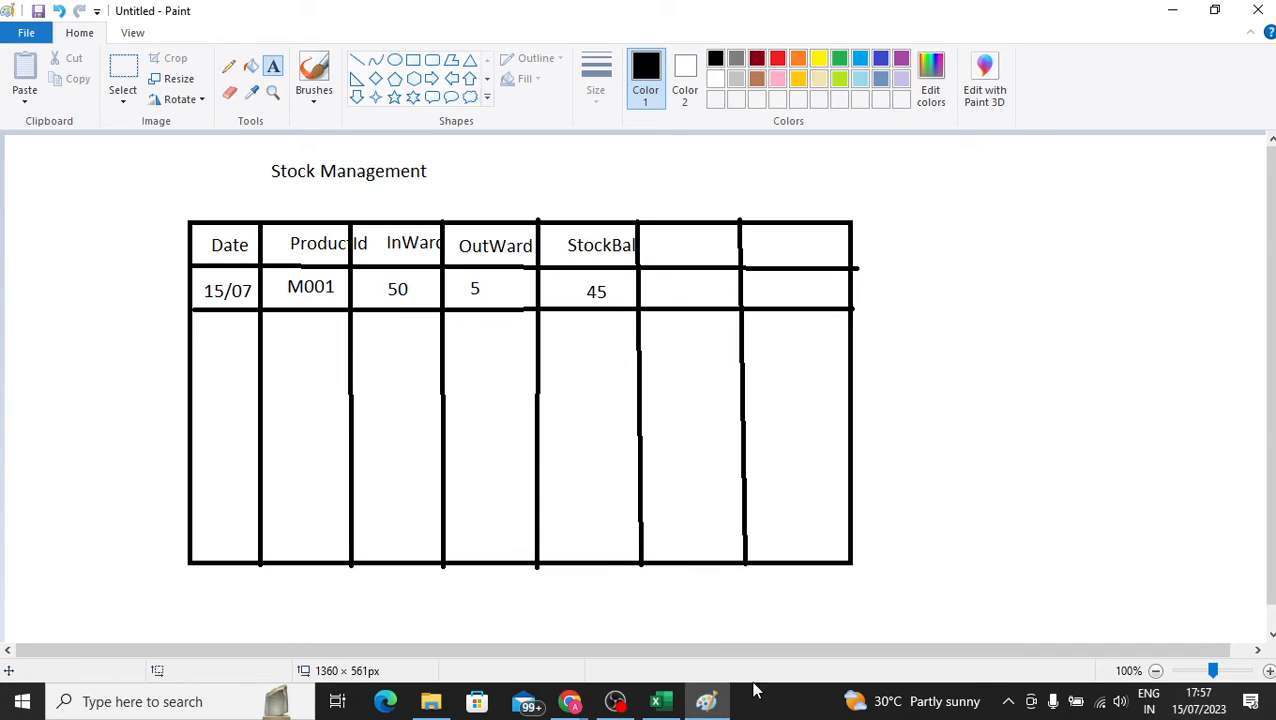
pyautogui.click(656, 701)
pyautogui.click(976, 483)
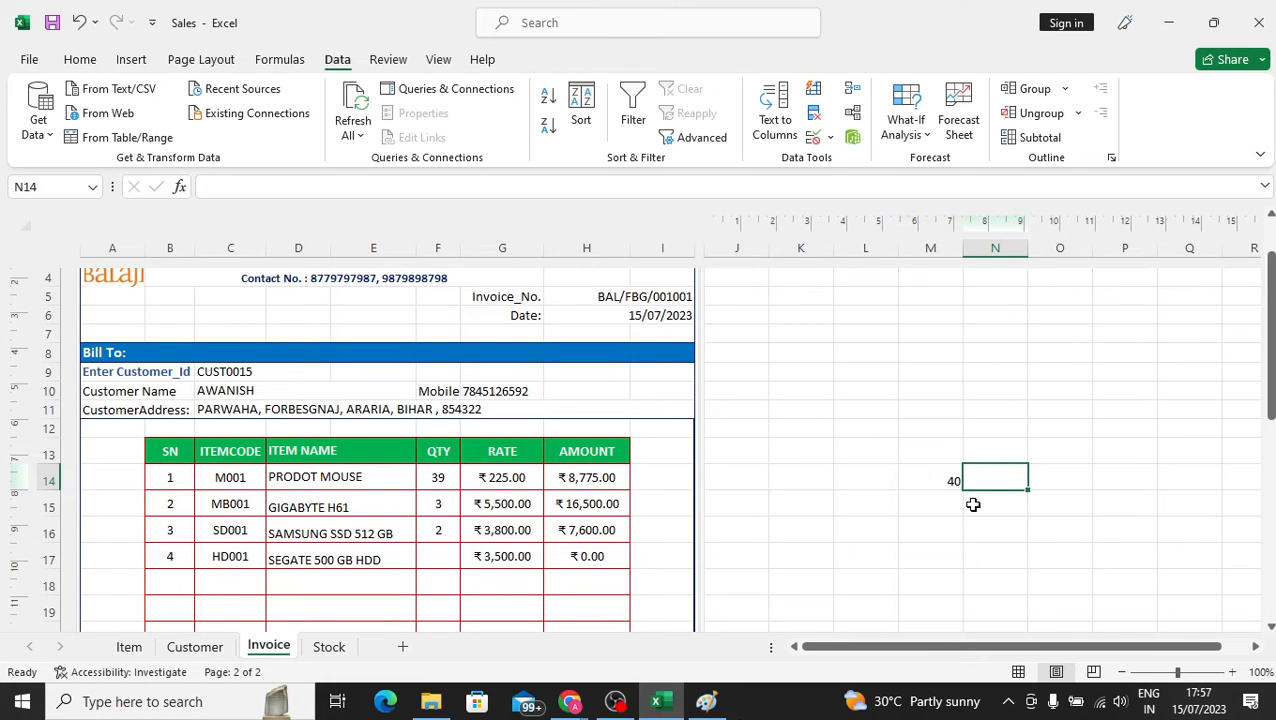
# Clear the test stock value in M14 and the stock-check IF formula in I14.
pyautogui.click(946, 476)
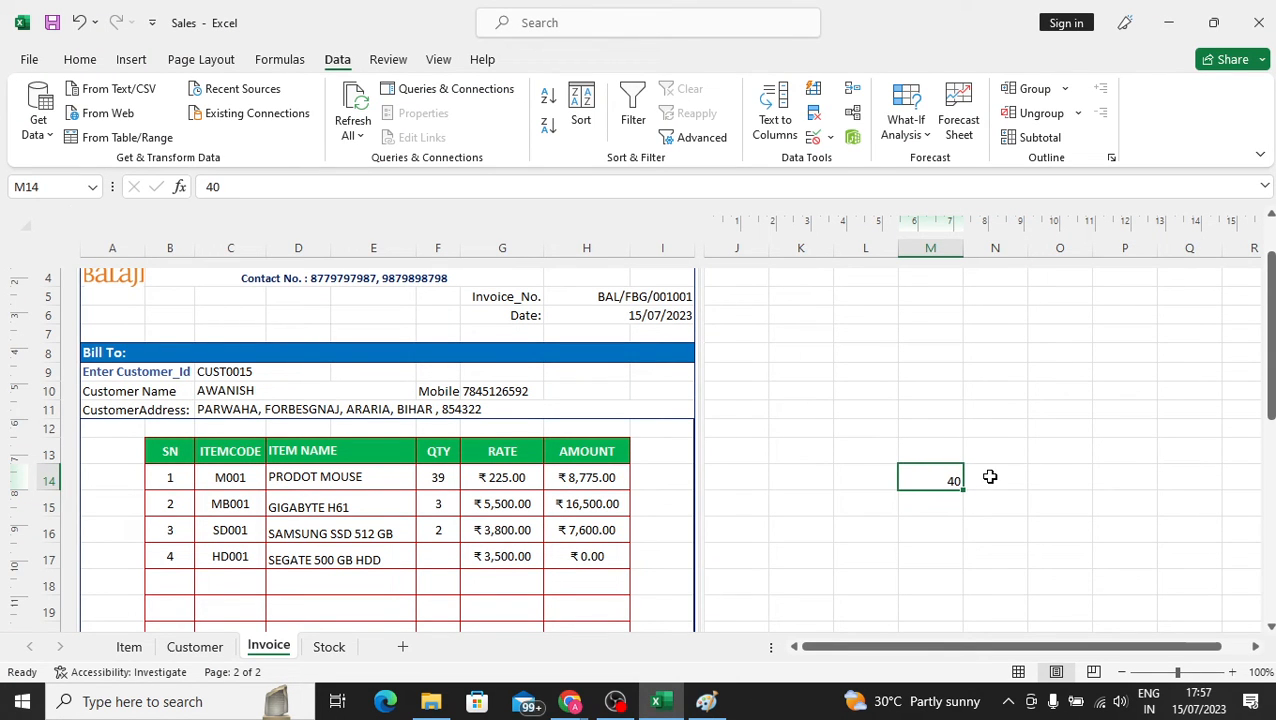
pyautogui.press('Delete')
pyautogui.click(672, 479)
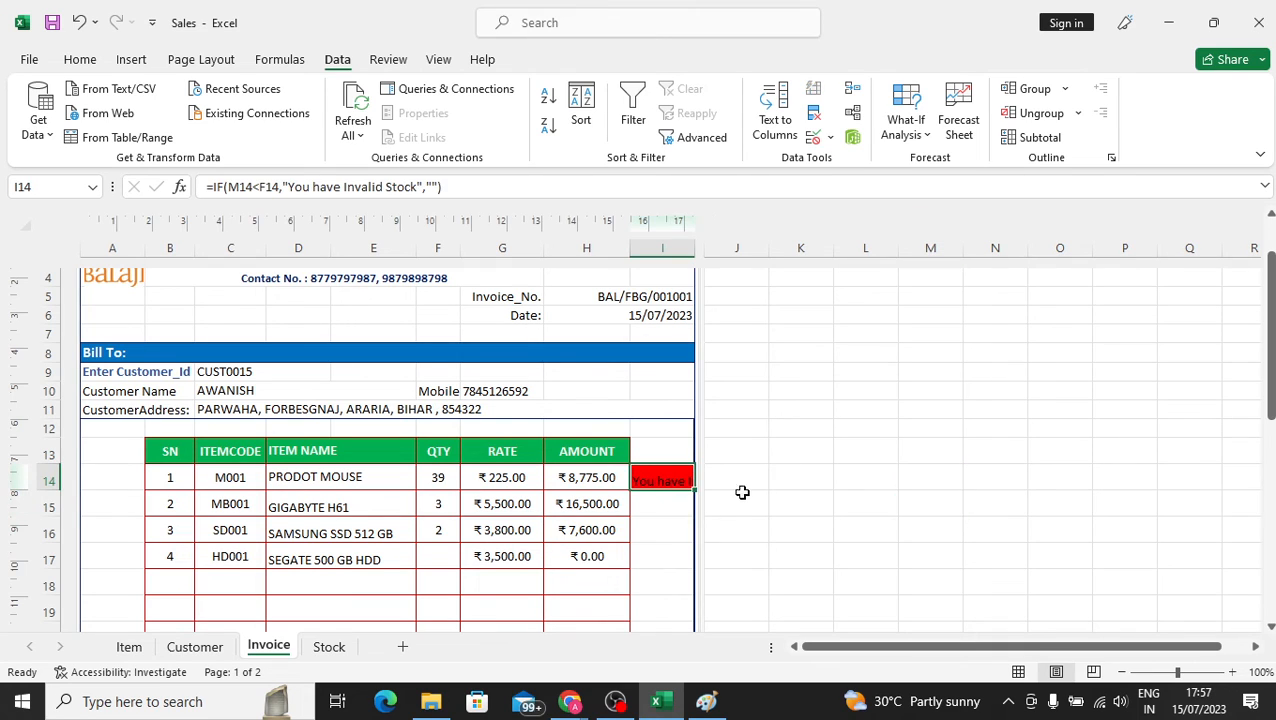
pyautogui.press('Delete')
pyautogui.click(743, 494)
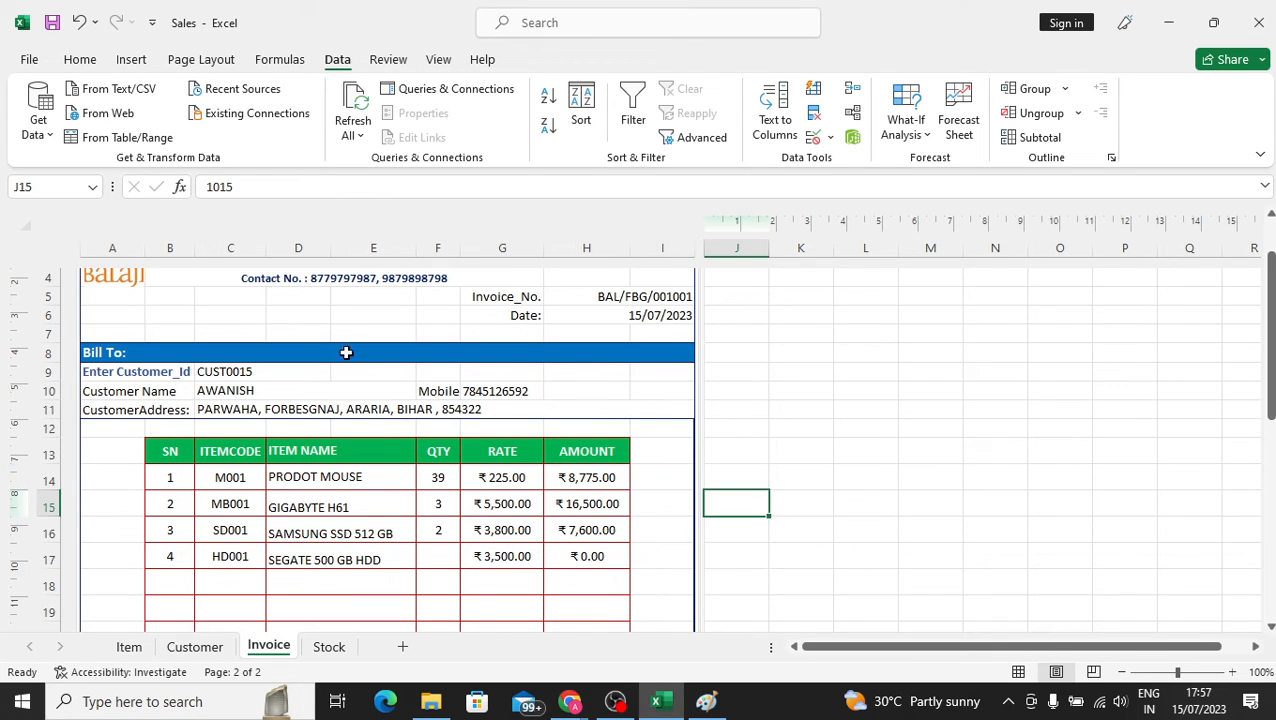
pyautogui.click(447, 476)
pyautogui.click(740, 449)
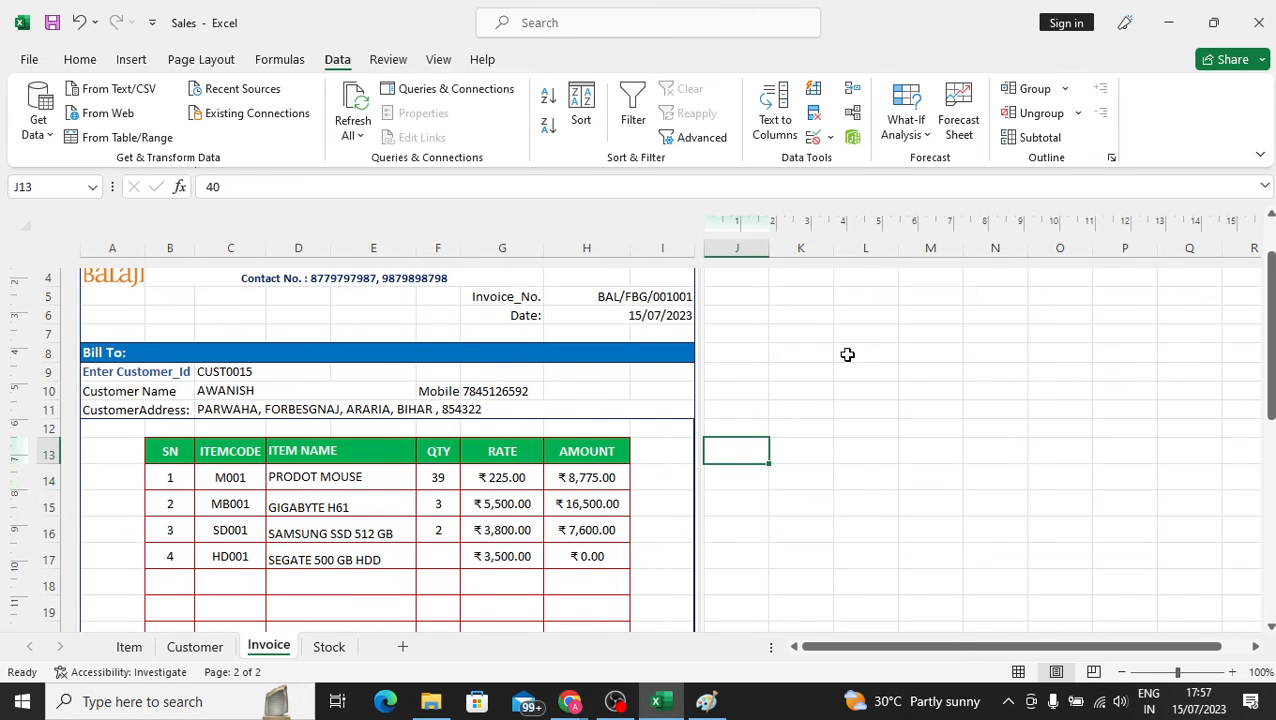
pyautogui.click(805, 295)
pyautogui.scroll(-2, 880, 300)
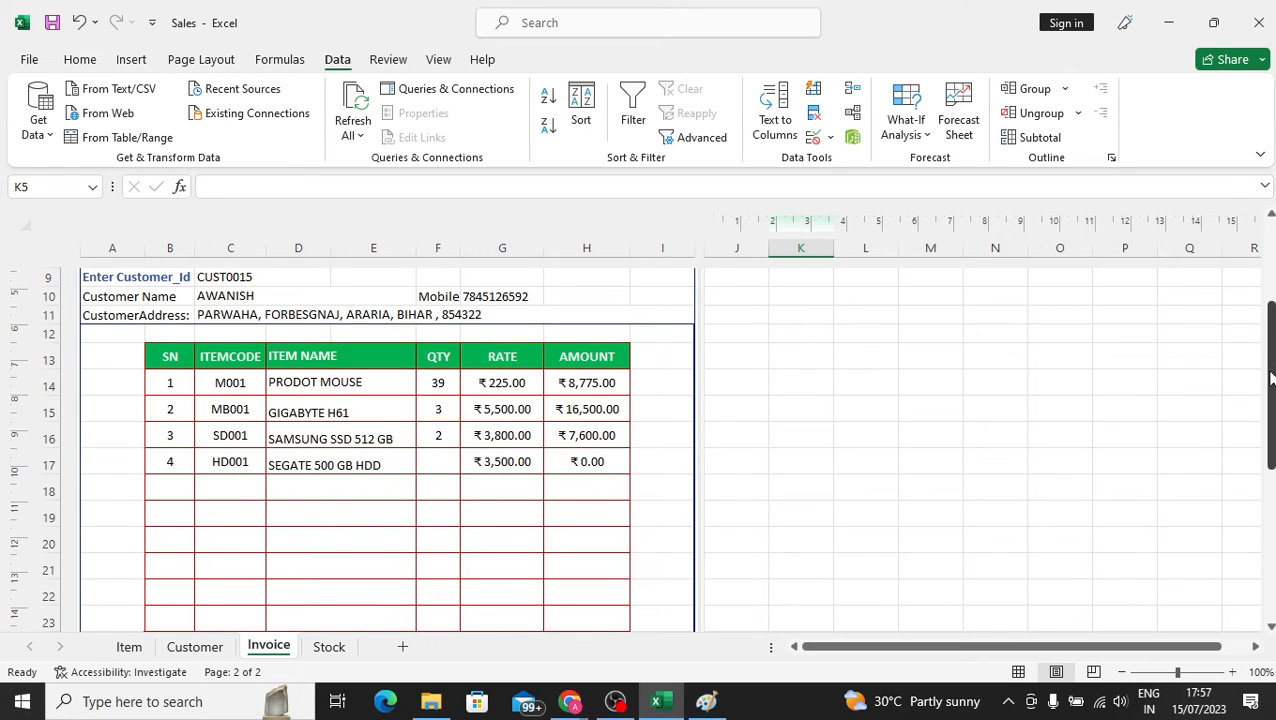
pyautogui.moveTo(1272, 380); pyautogui.dragTo(1272, 338)
# Enter Y in cell K4 beside the invoice header, and clear the entry.
pyautogui.click(805, 280)
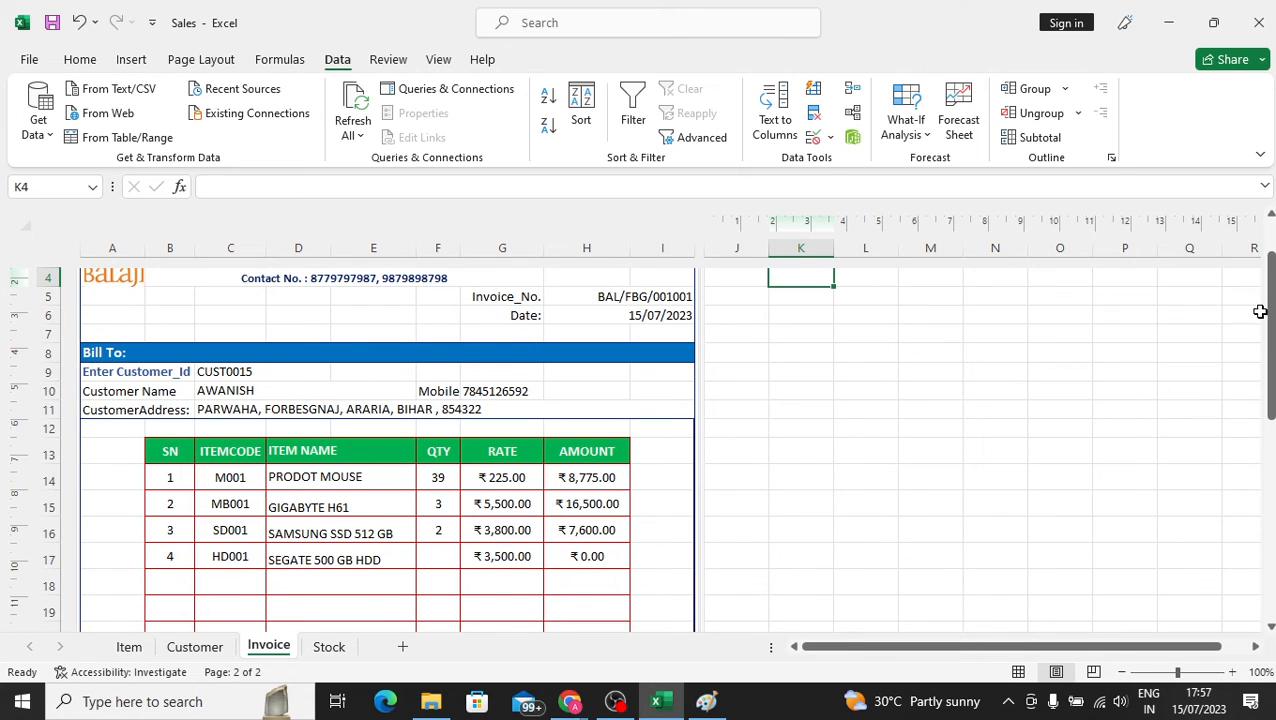
pyautogui.write('y')
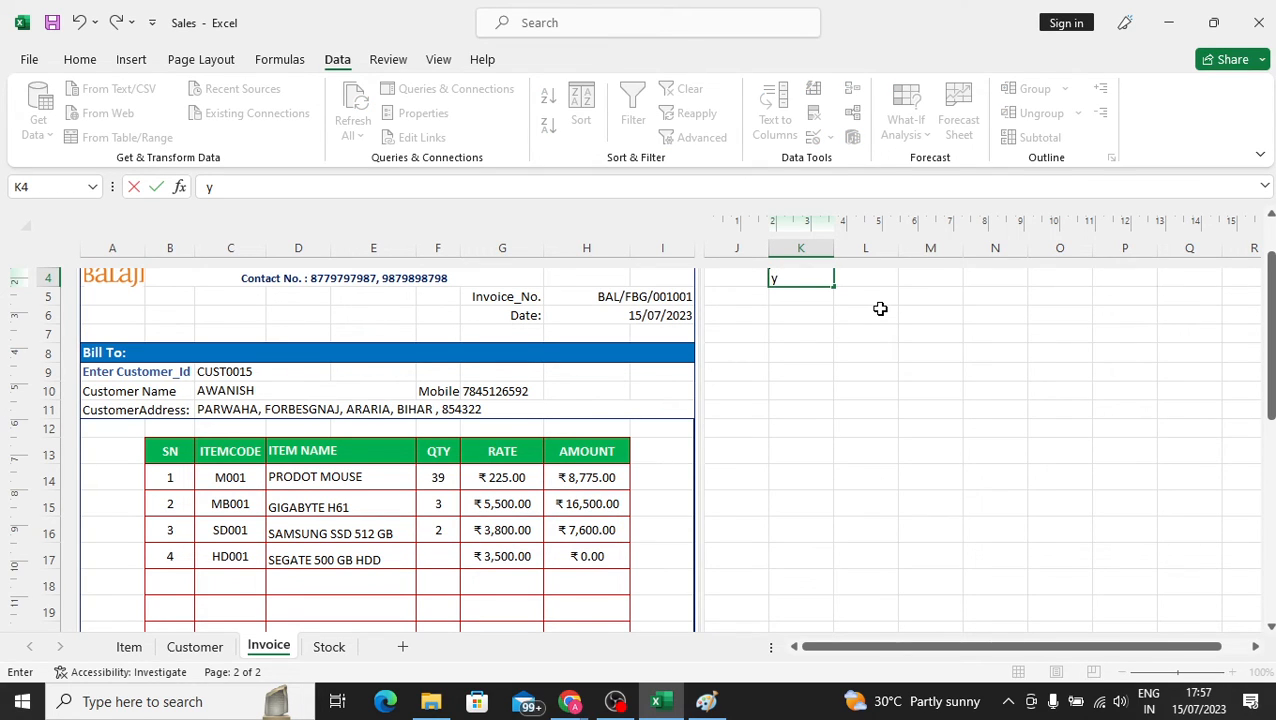
pyautogui.write('y')
pyautogui.press('Return')
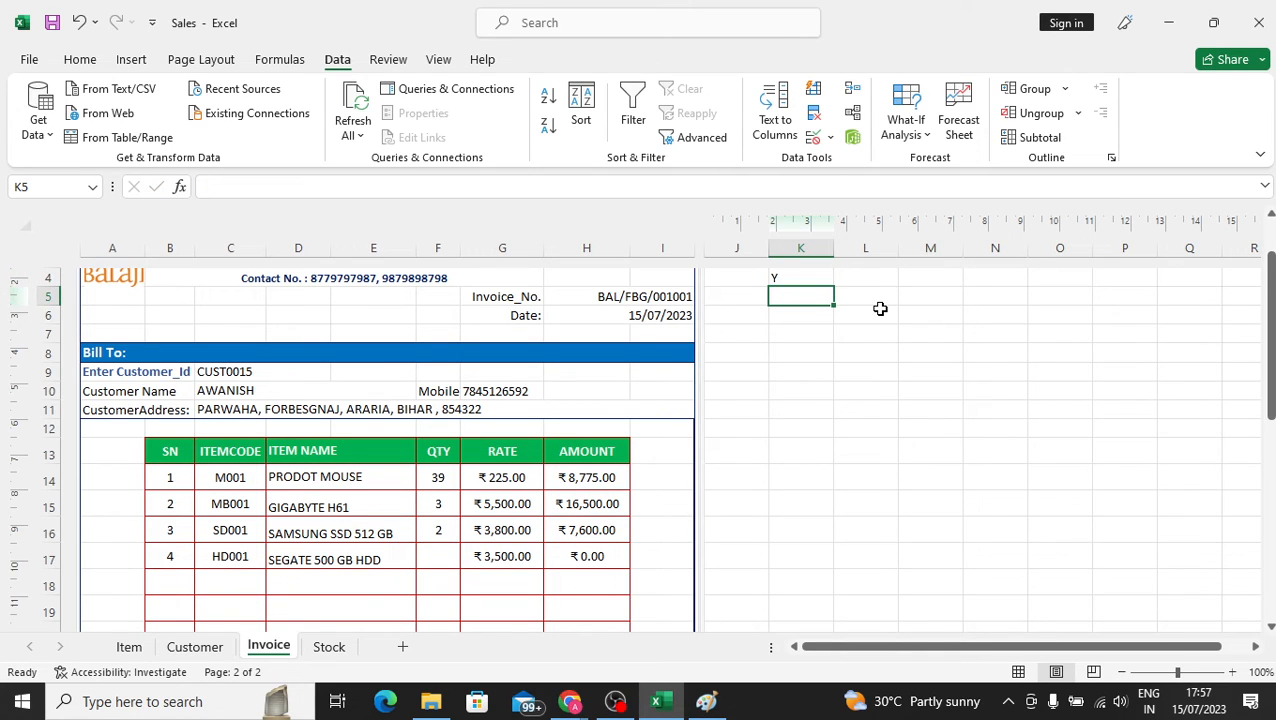
pyautogui.click(755, 296)
pyautogui.click(746, 276)
pyautogui.click(649, 292)
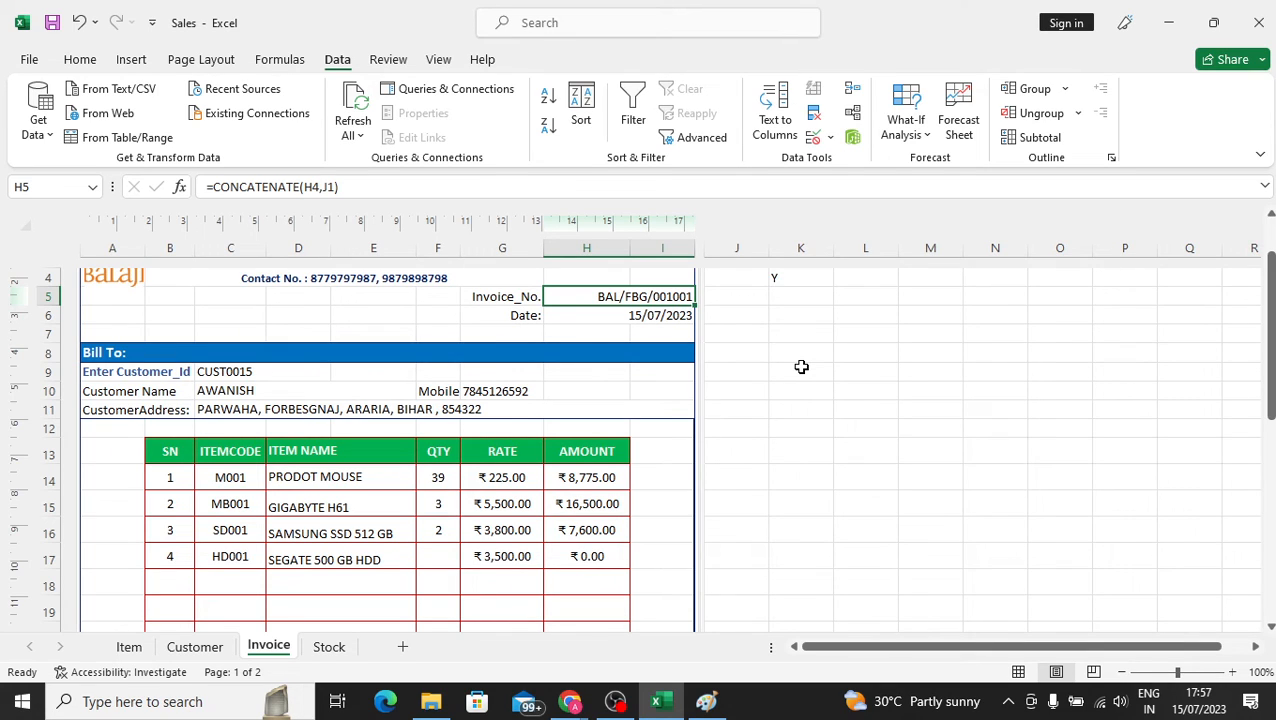
pyautogui.click(826, 299)
pyautogui.click(795, 279)
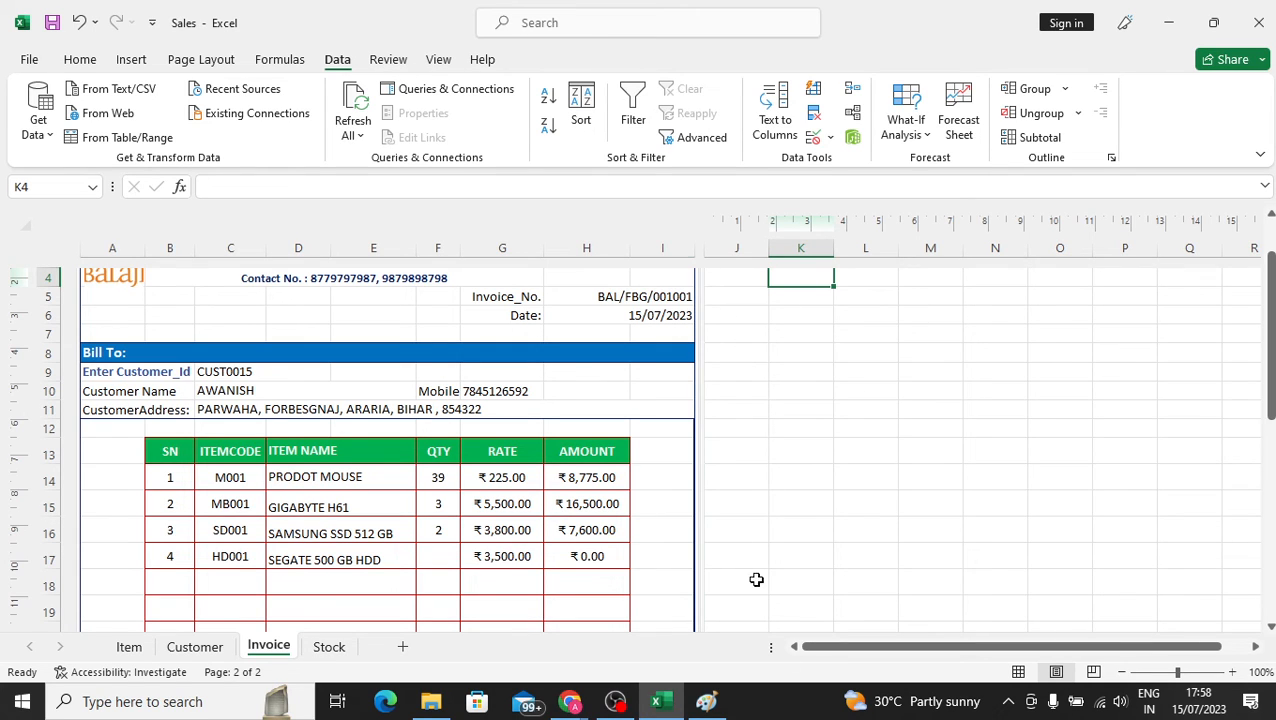
pyautogui.click(866, 281)
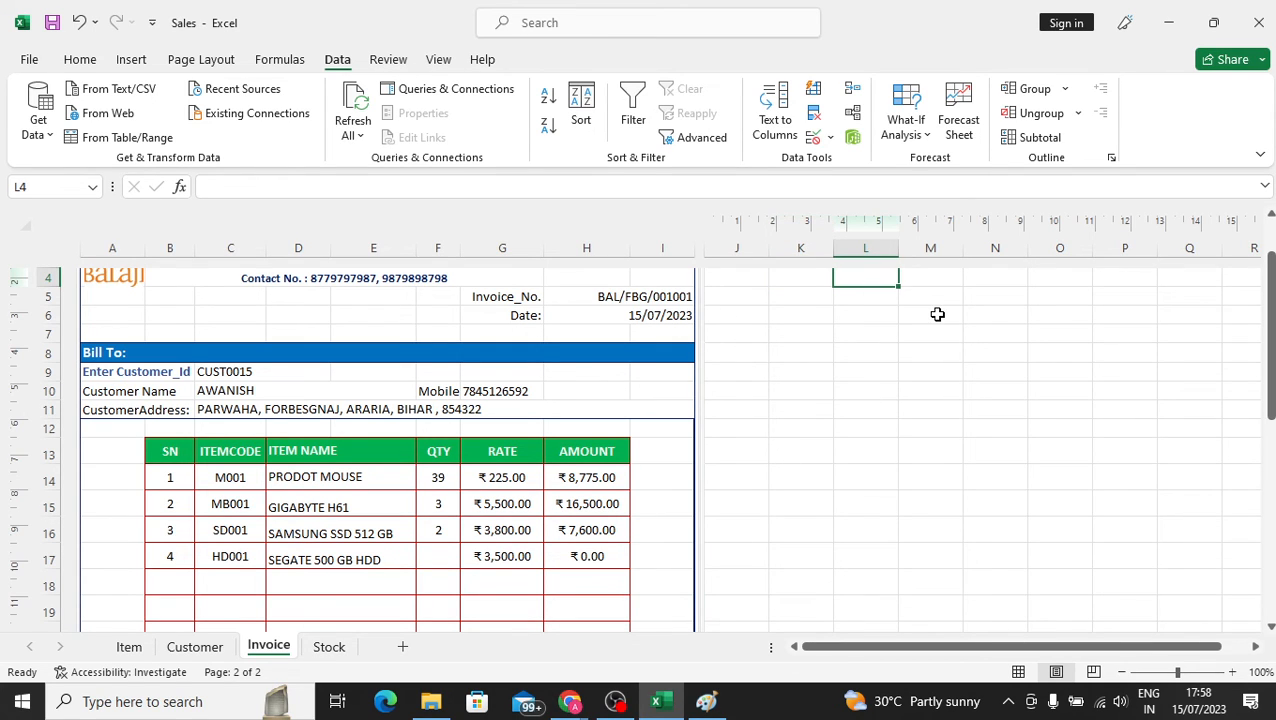
pyautogui.press('Up')
pyautogui.press('Up')
pyautogui.press('Up')
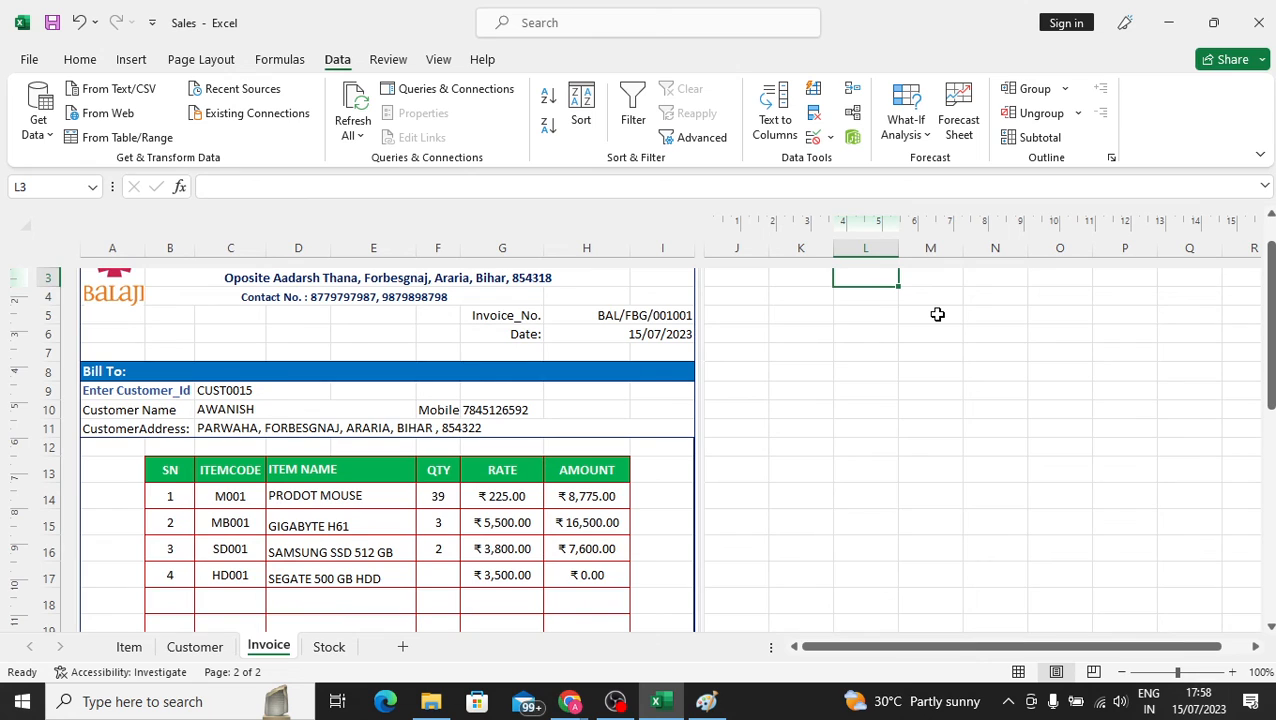
pyautogui.press('Down')
pyautogui.press('Down')
pyautogui.press('Down')
pyautogui.press('Down')
pyautogui.press('Down')
pyautogui.press('Down')
pyautogui.press('Down')
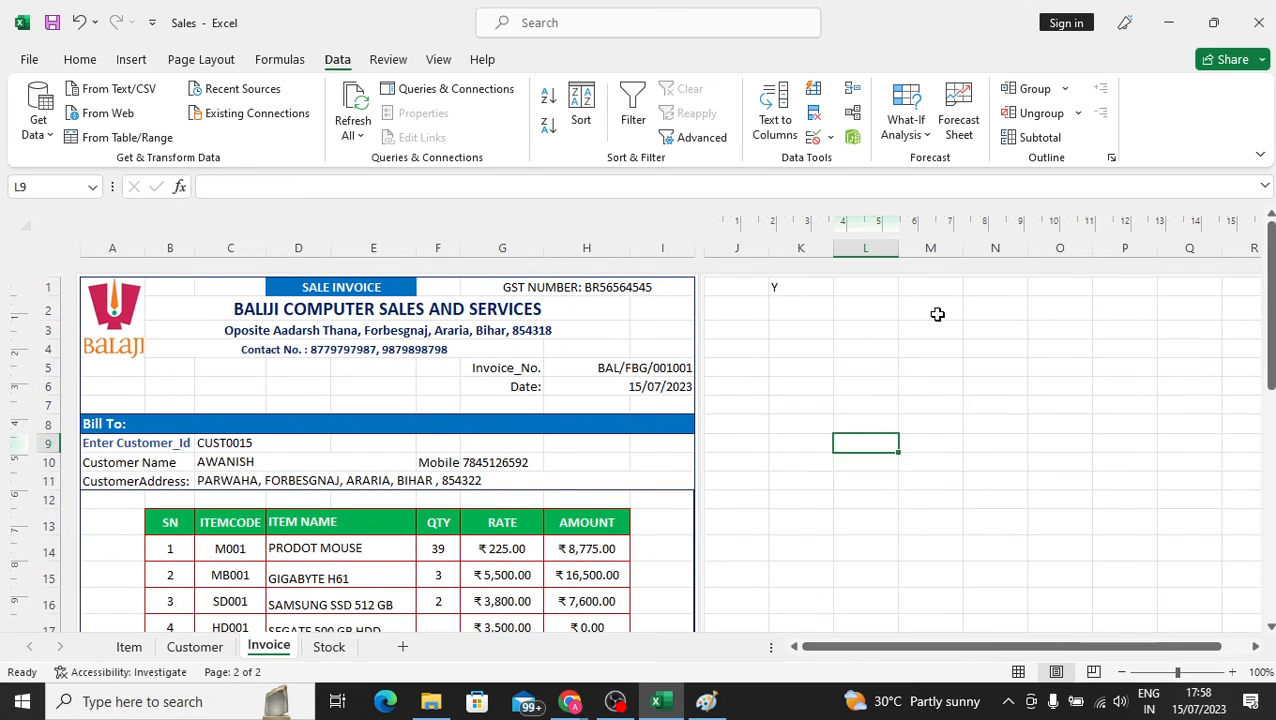
pyautogui.press('Up')
pyautogui.press('Up')
# Enter the heading DATE in cell L13 beside the invoice item table.
pyautogui.press('Down')
pyautogui.press('Down')
pyautogui.press('Down')
pyautogui.press('Down')
pyautogui.press('Down')
pyautogui.press('Down')
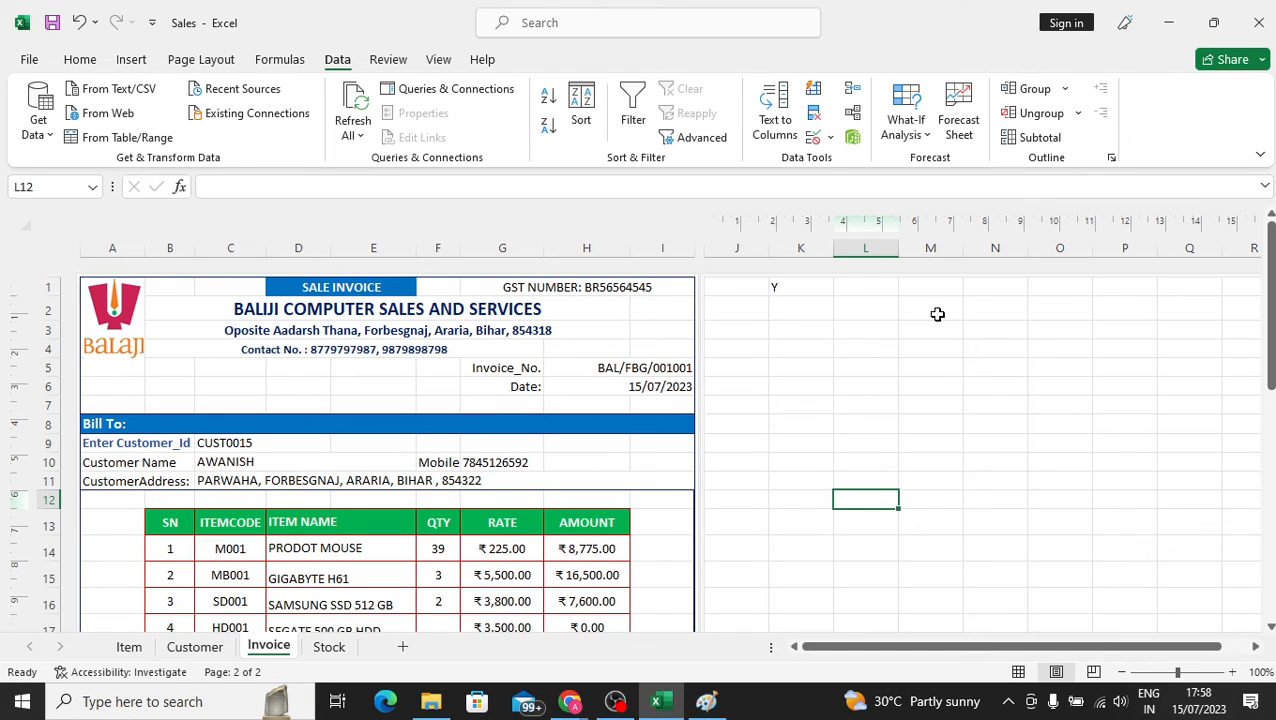
pyautogui.press('Down')
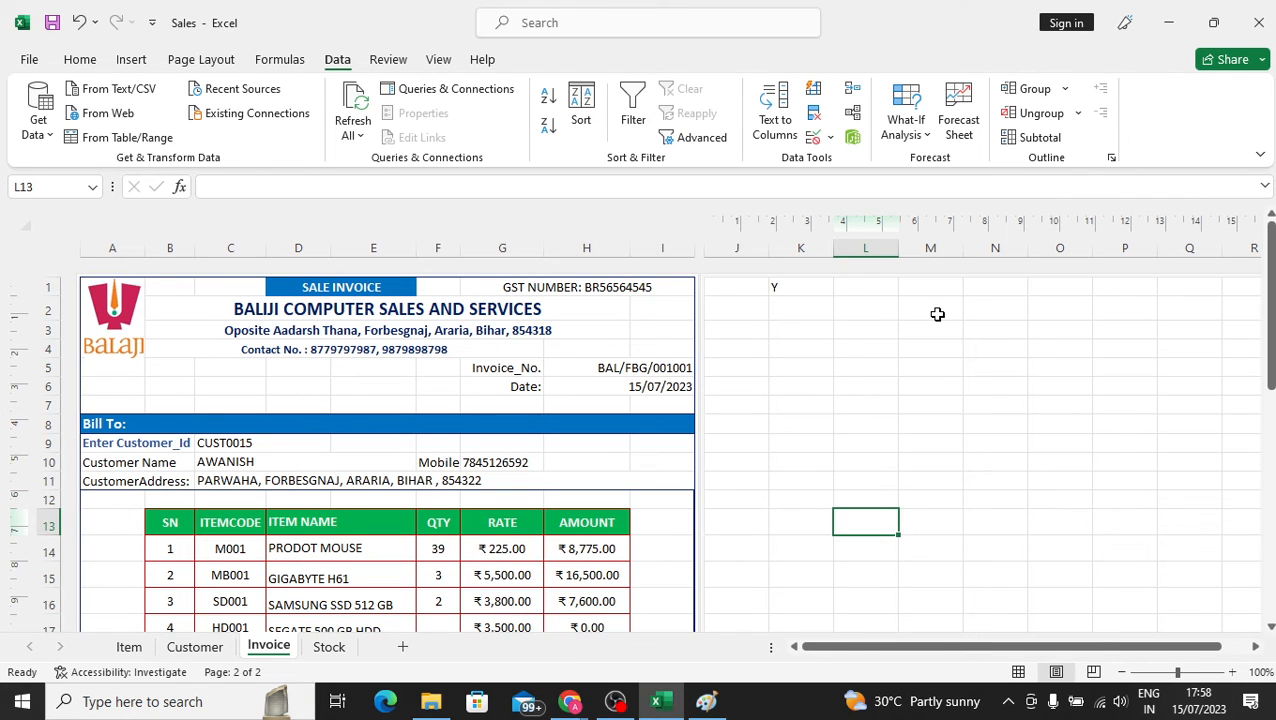
pyautogui.write('D')
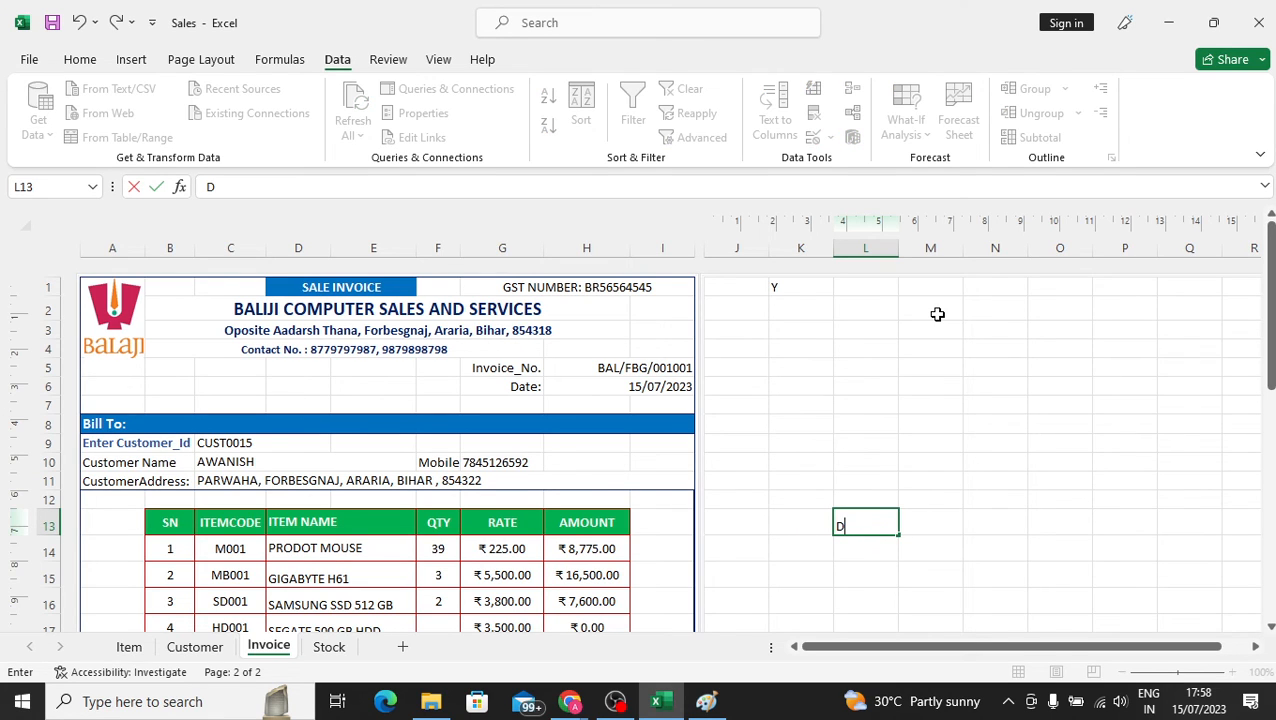
pyautogui.write('ATATE')
pyautogui.press('Tab')
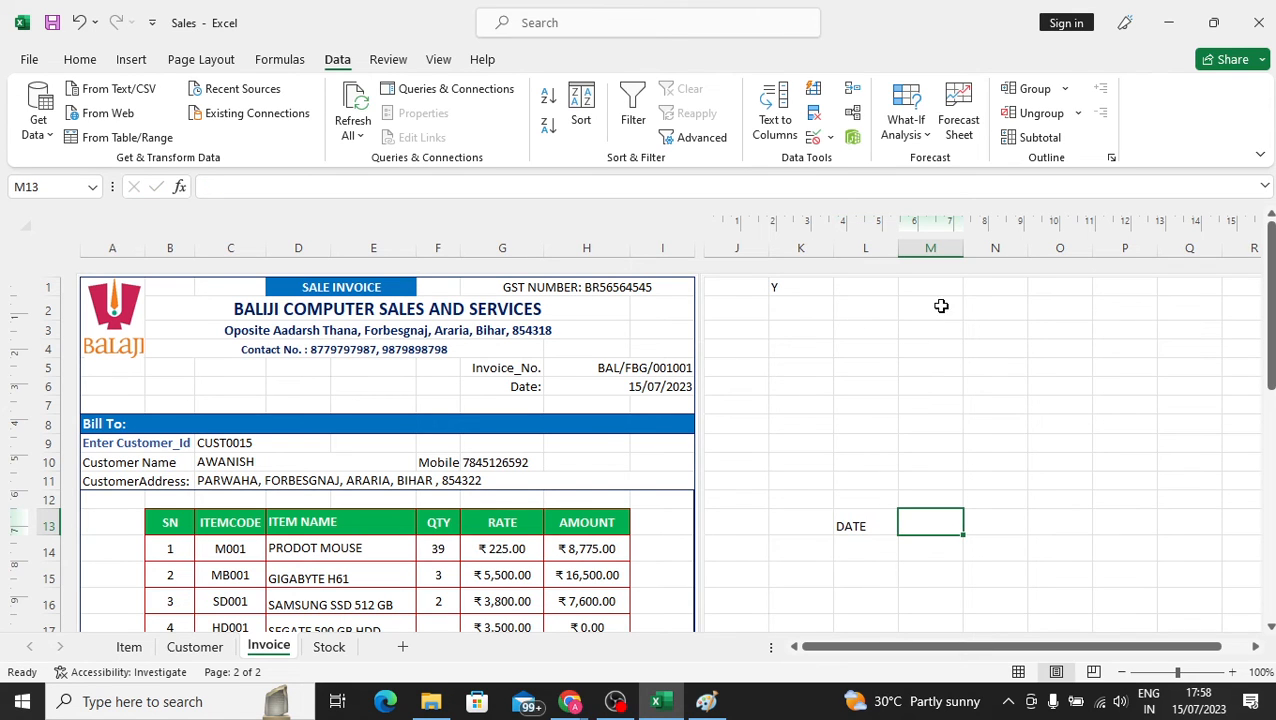
# Check the item list on the Item sheet, and return to the Invoice sheet.
pyautogui.click(129, 647)
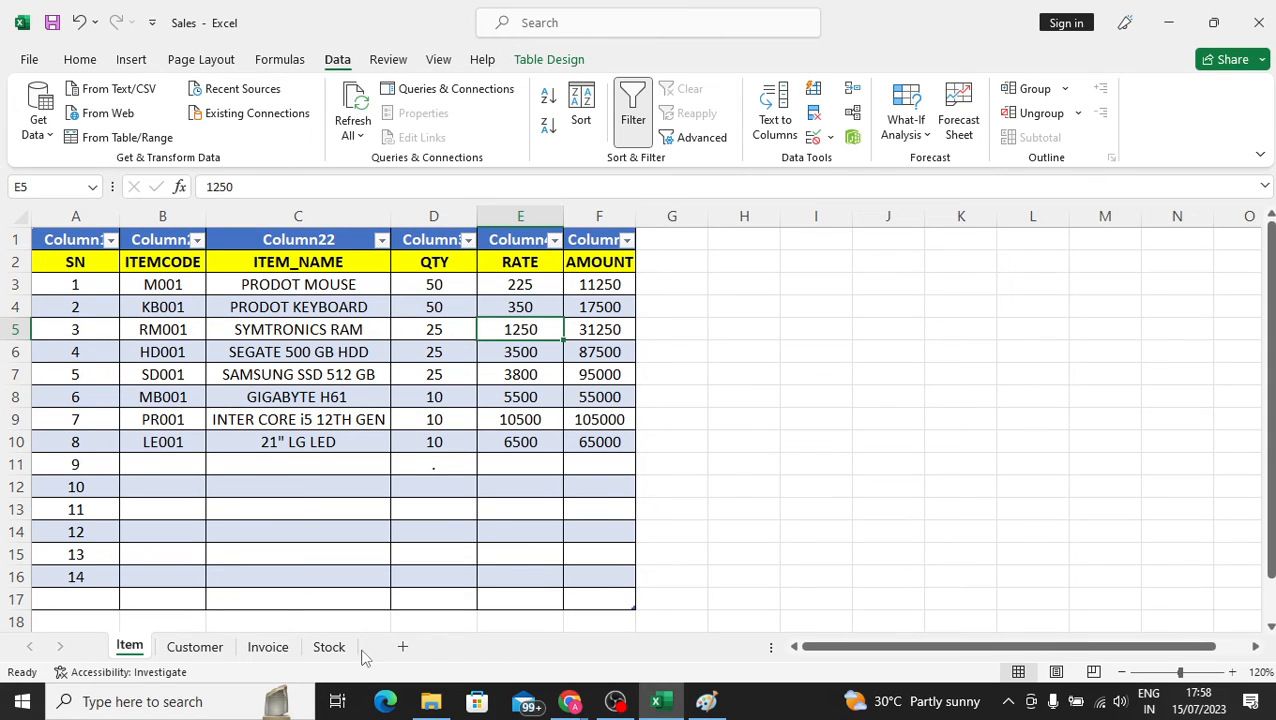
pyautogui.click(268, 647)
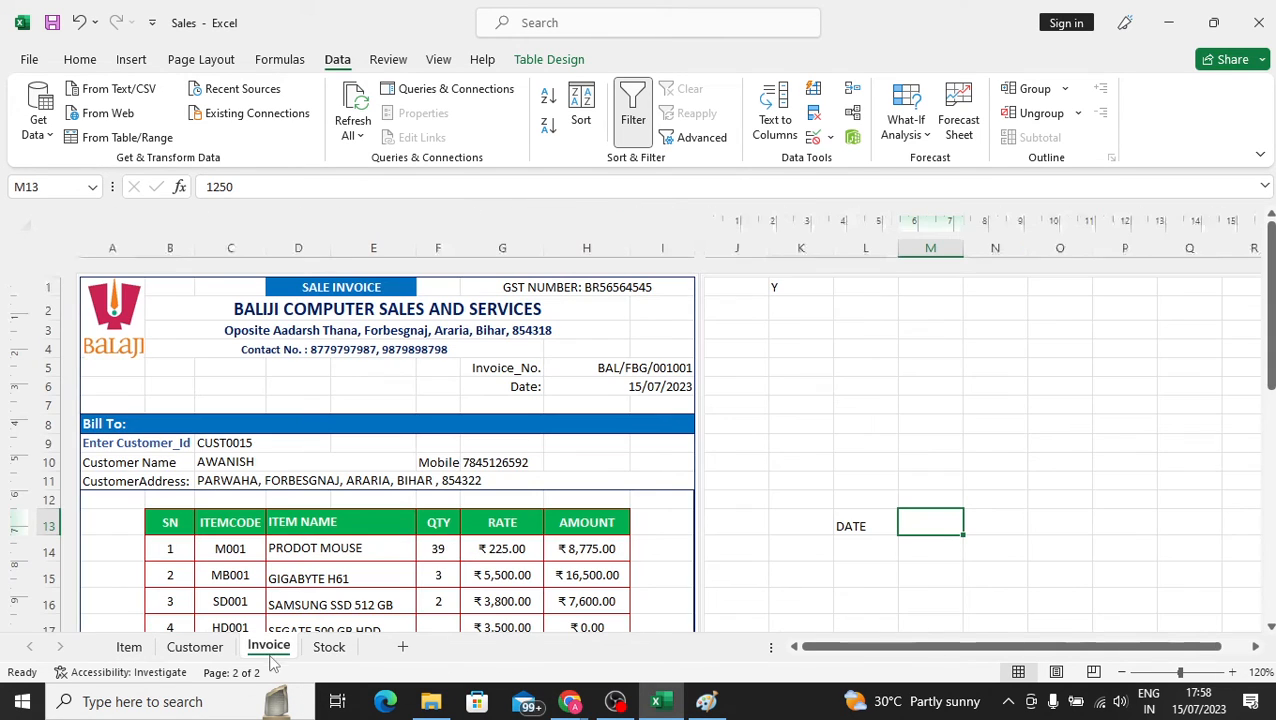
# Enter the heading ITEMCODE in cell M13 of the Invoice sheet, following the column names on the Item sheet.
pyautogui.click(132, 648)
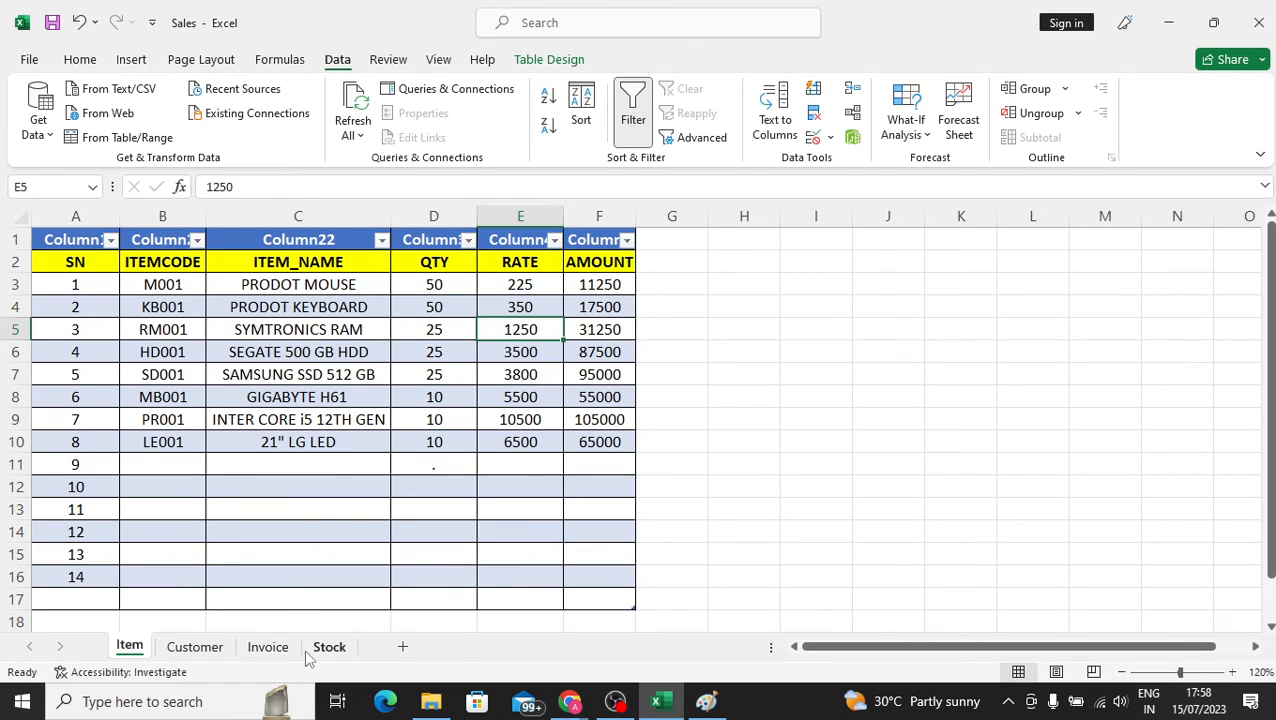
pyautogui.click(270, 647)
pyautogui.click(1005, 517)
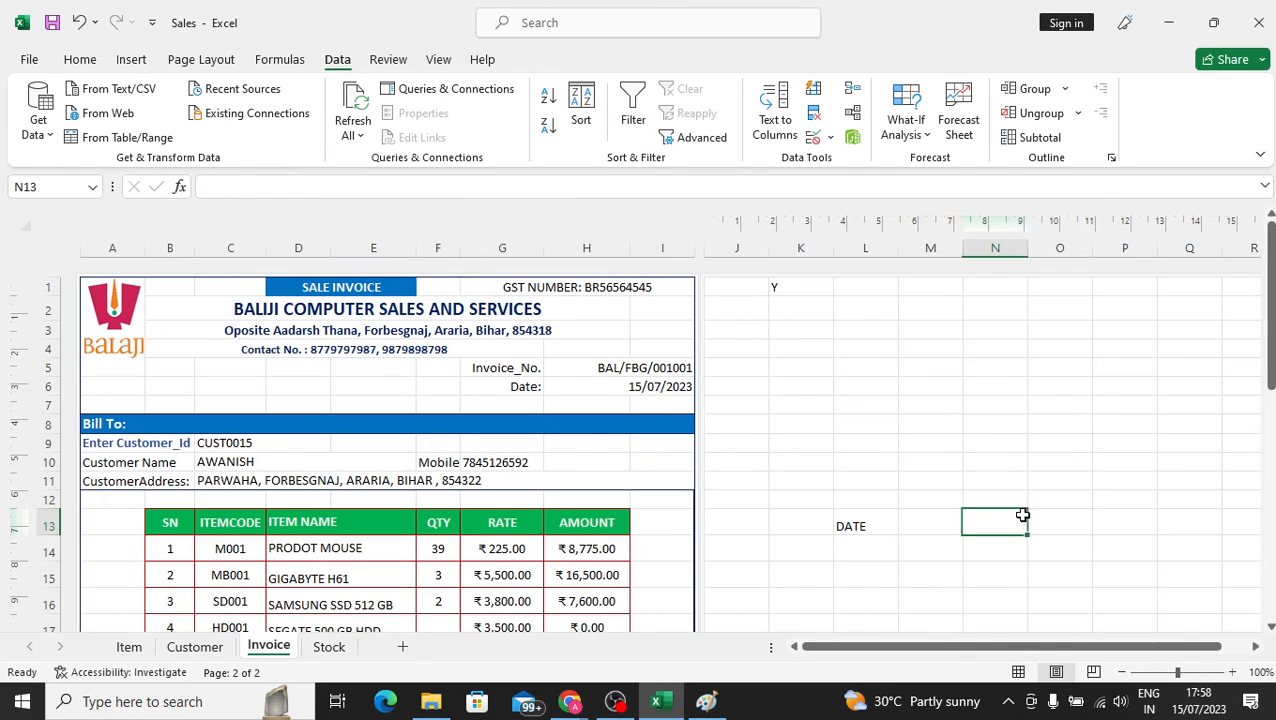
pyautogui.click(930, 521)
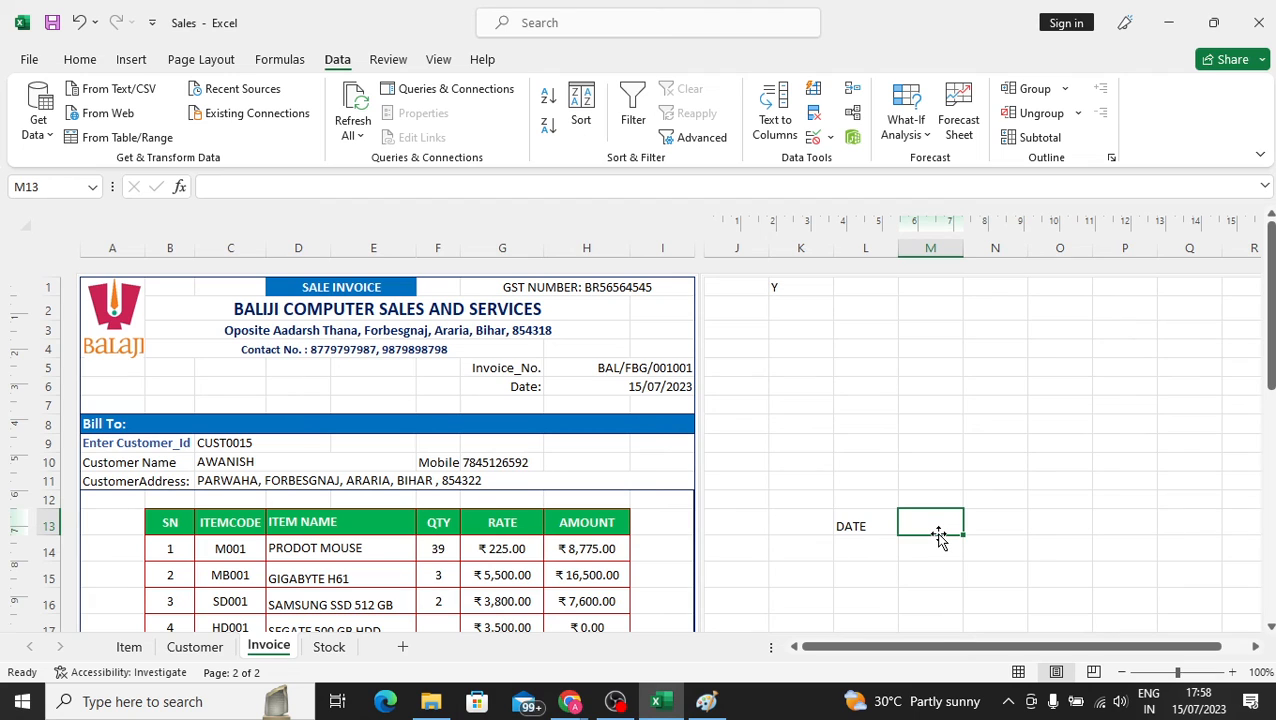
pyautogui.write('ITEM')
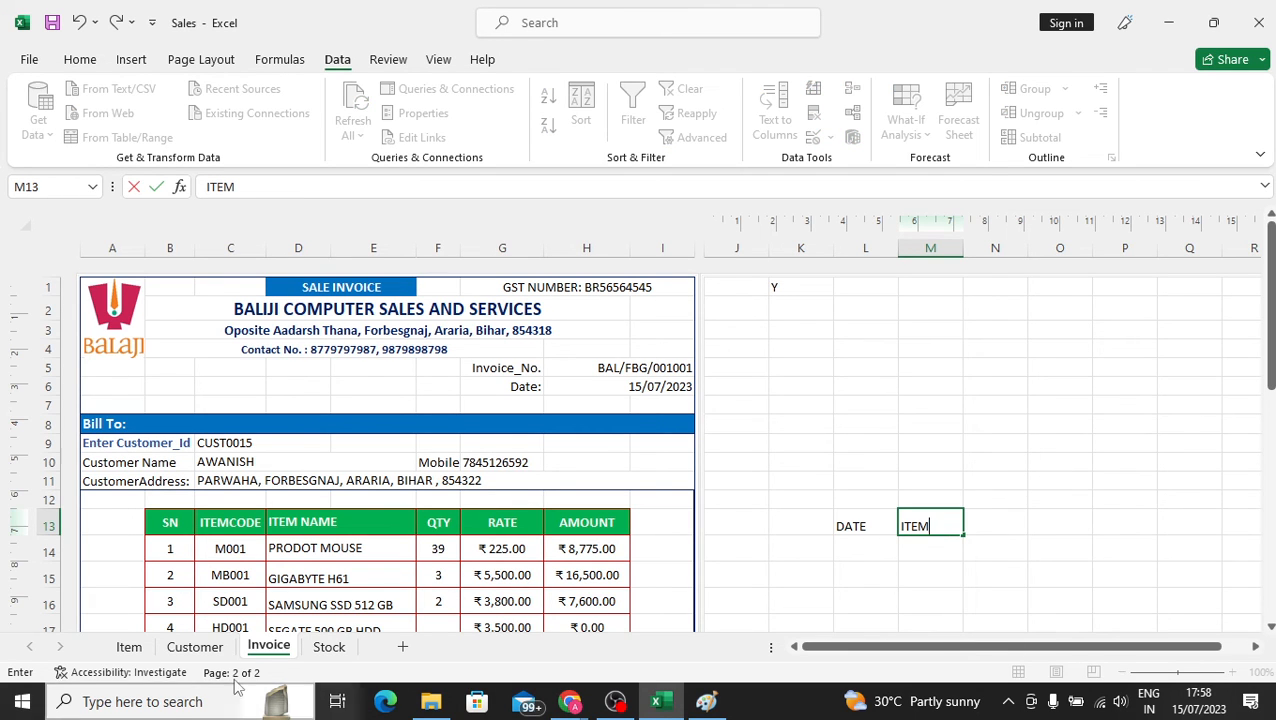
pyautogui.press('Escape')
pyautogui.click(129, 647)
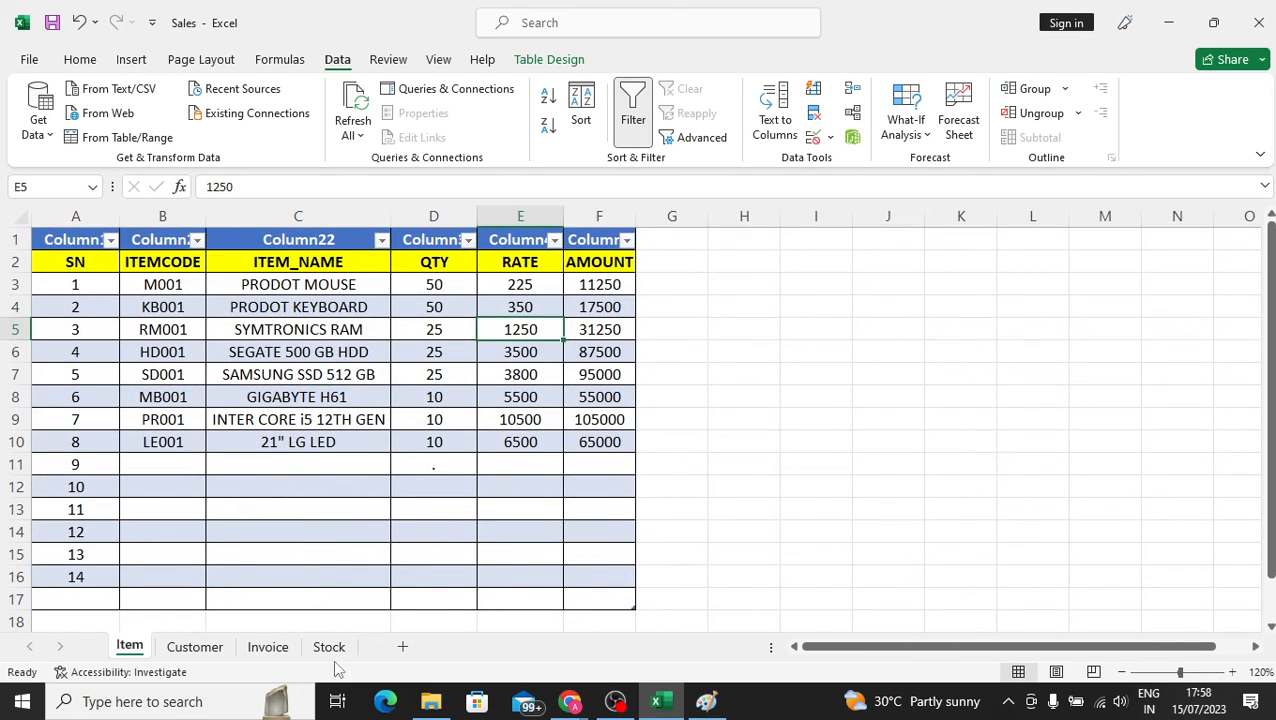
pyautogui.click(267, 647)
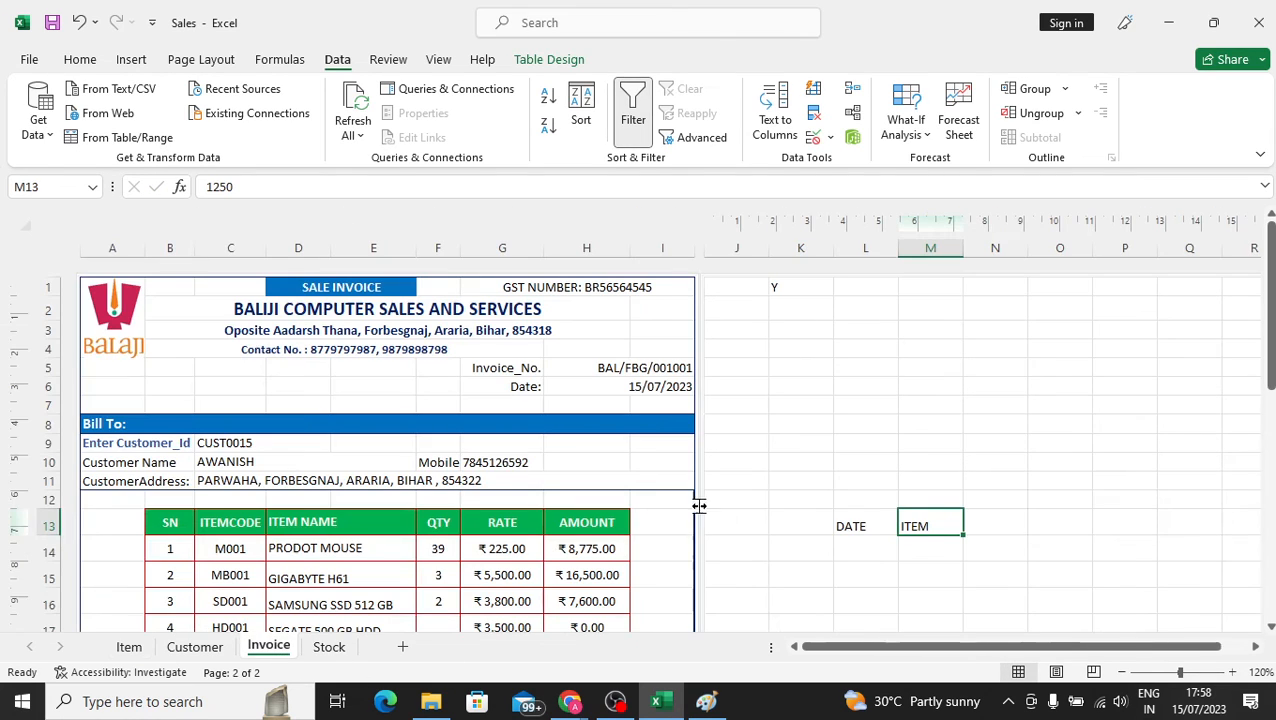
pyautogui.doubleClick(938, 526)
pyautogui.write('C')
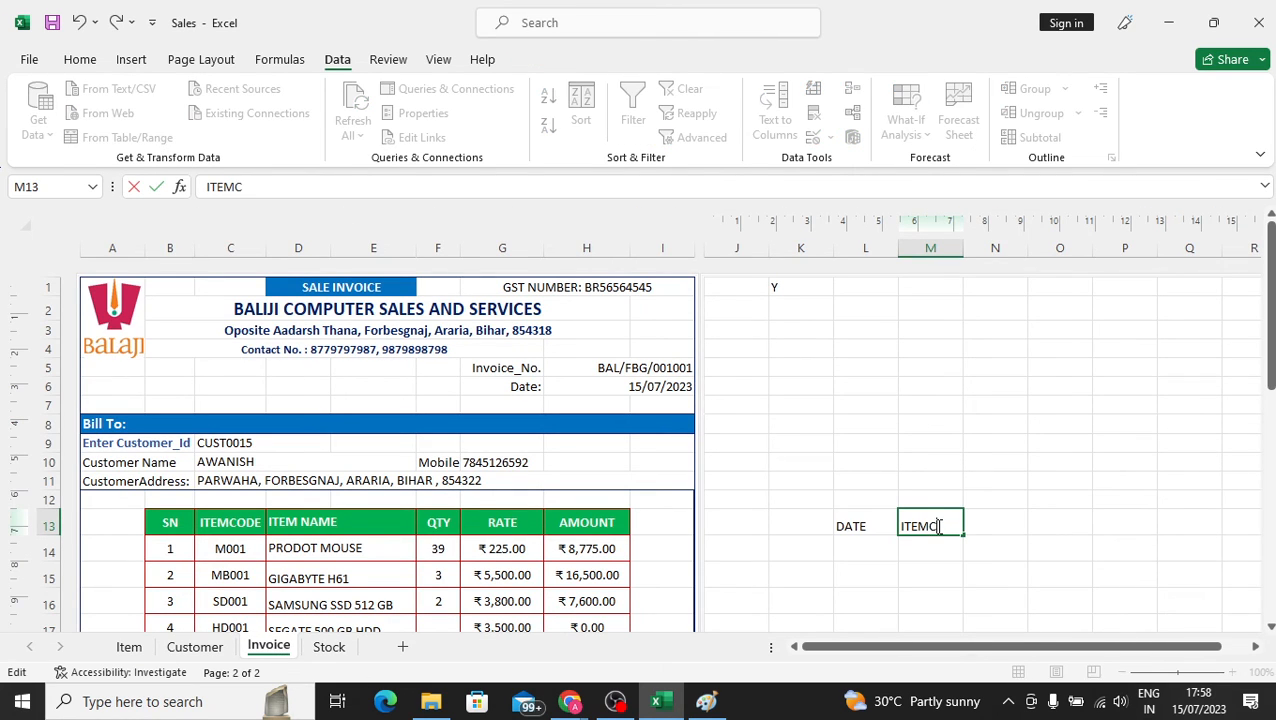
pyautogui.write('ODE')
pyautogui.press('Tab')
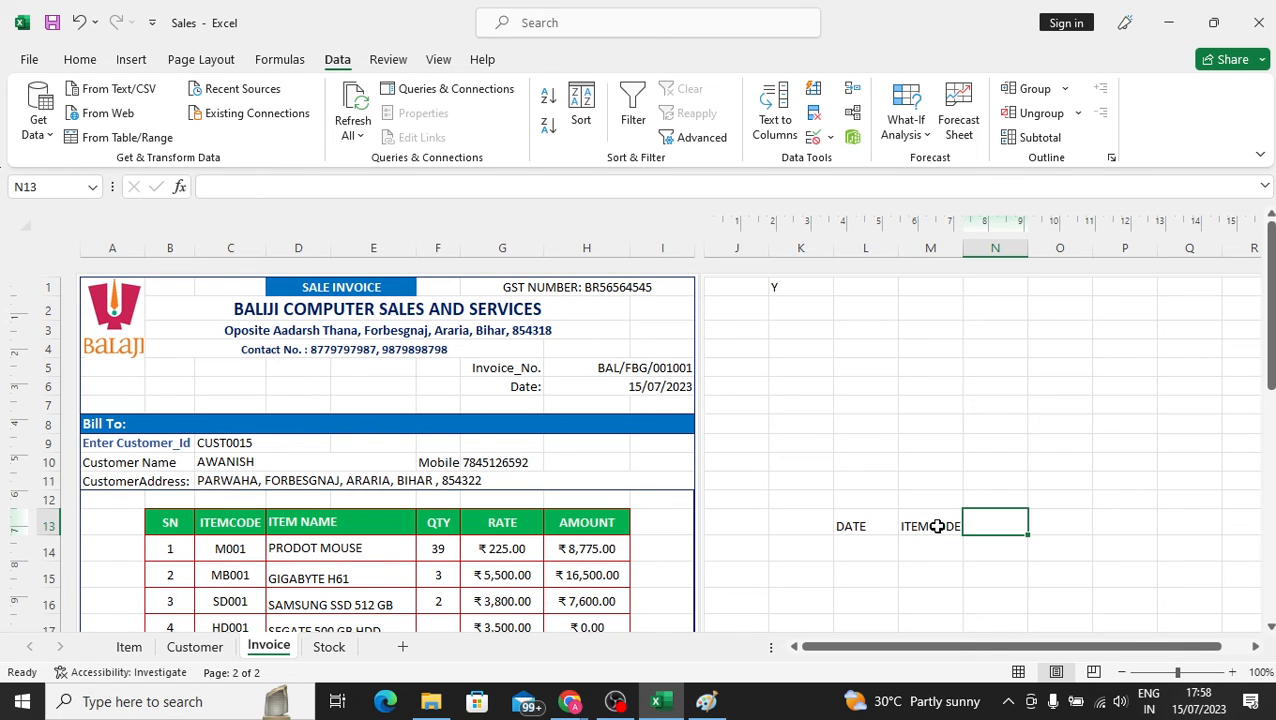
# Enter the headings ITEMNAME in N13 and INWRRD in O13 of the Invoice sheet's stock table.
pyautogui.click(130, 647)
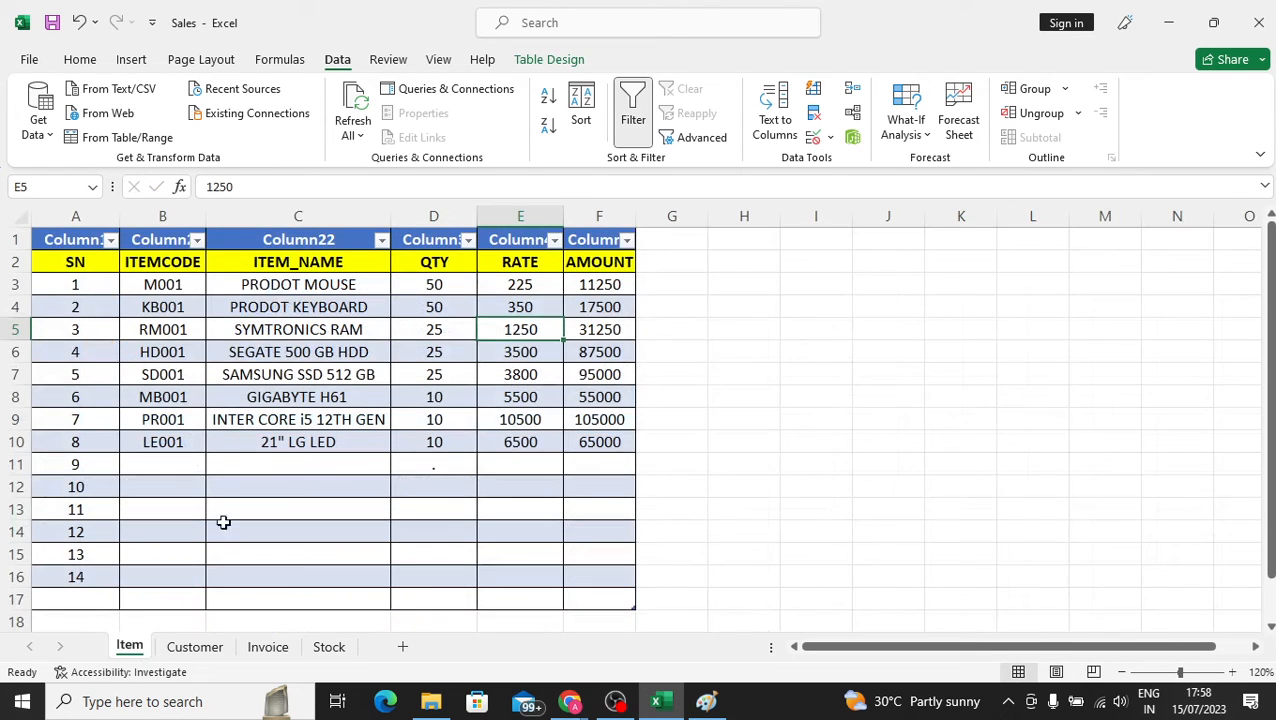
pyautogui.click(277, 652)
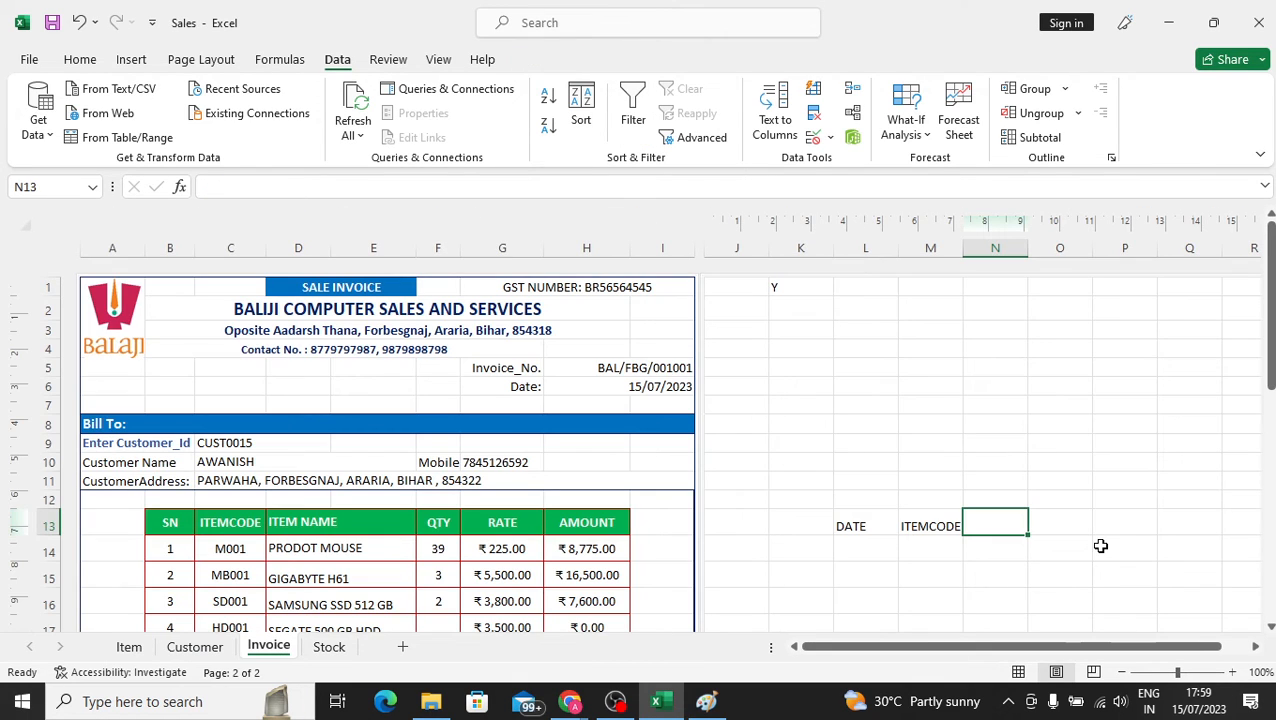
pyautogui.write('ITEMNAME')
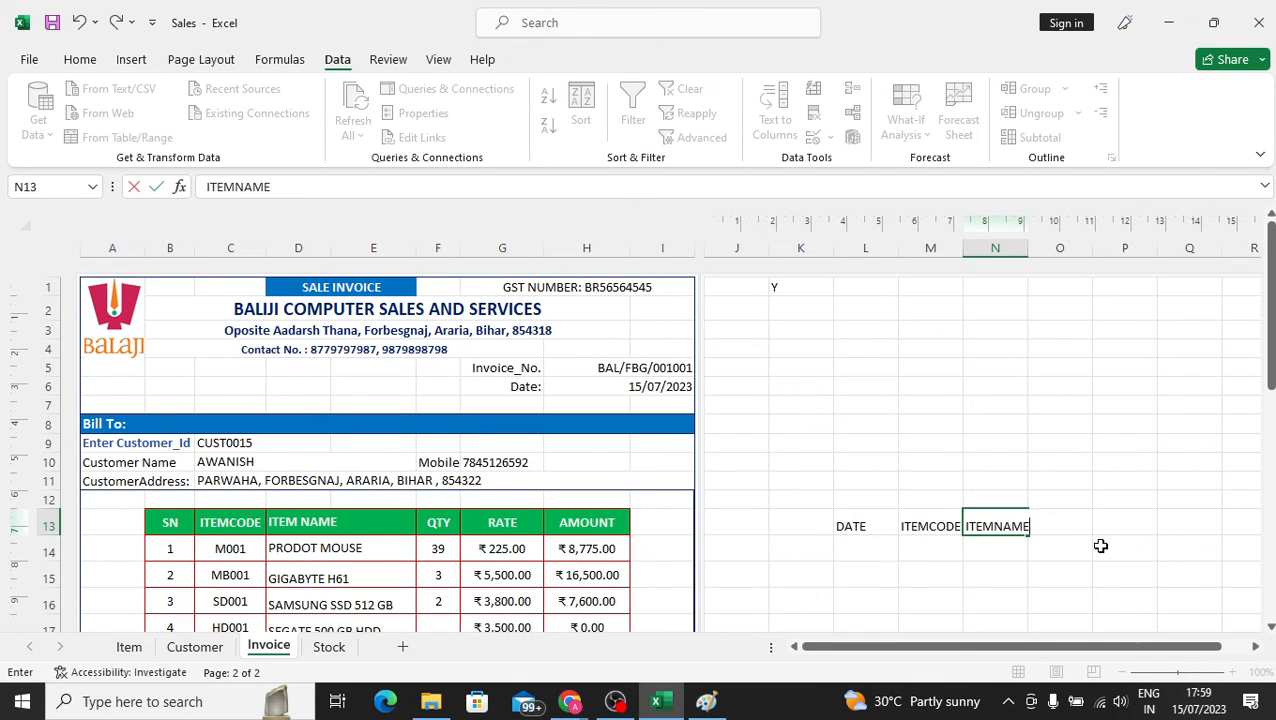
pyautogui.press('Tab')
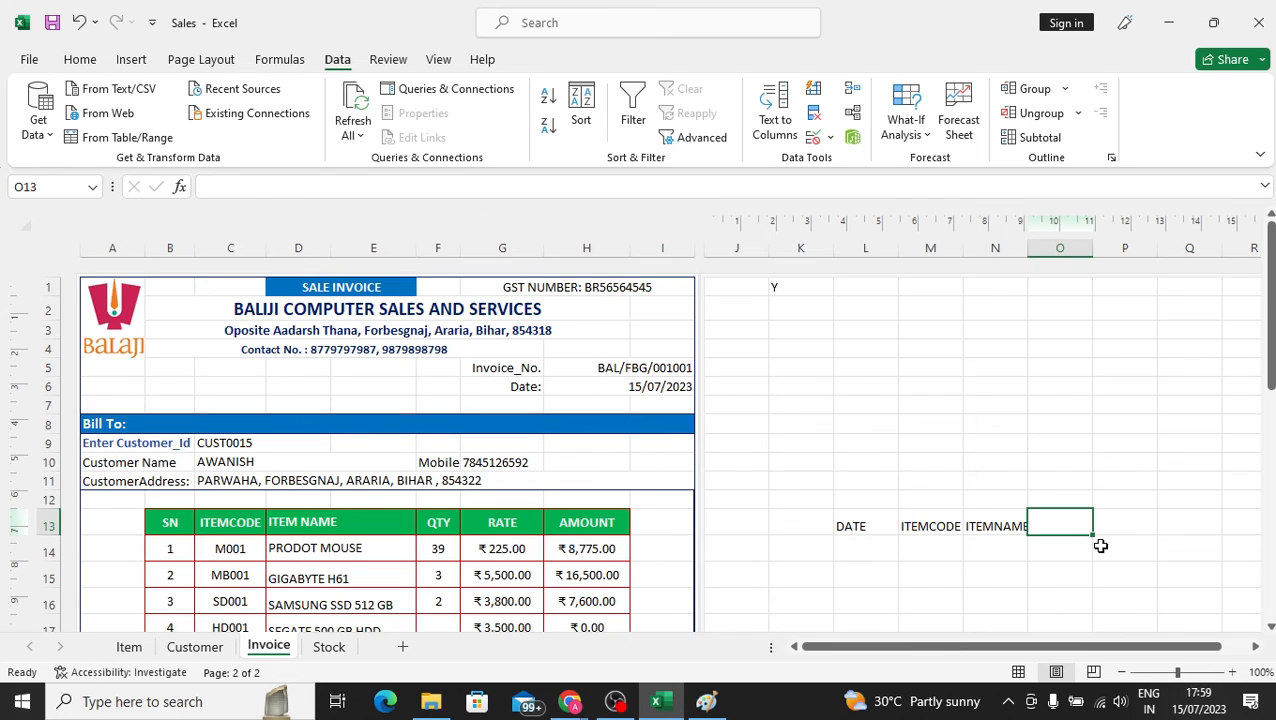
pyautogui.write('WR')
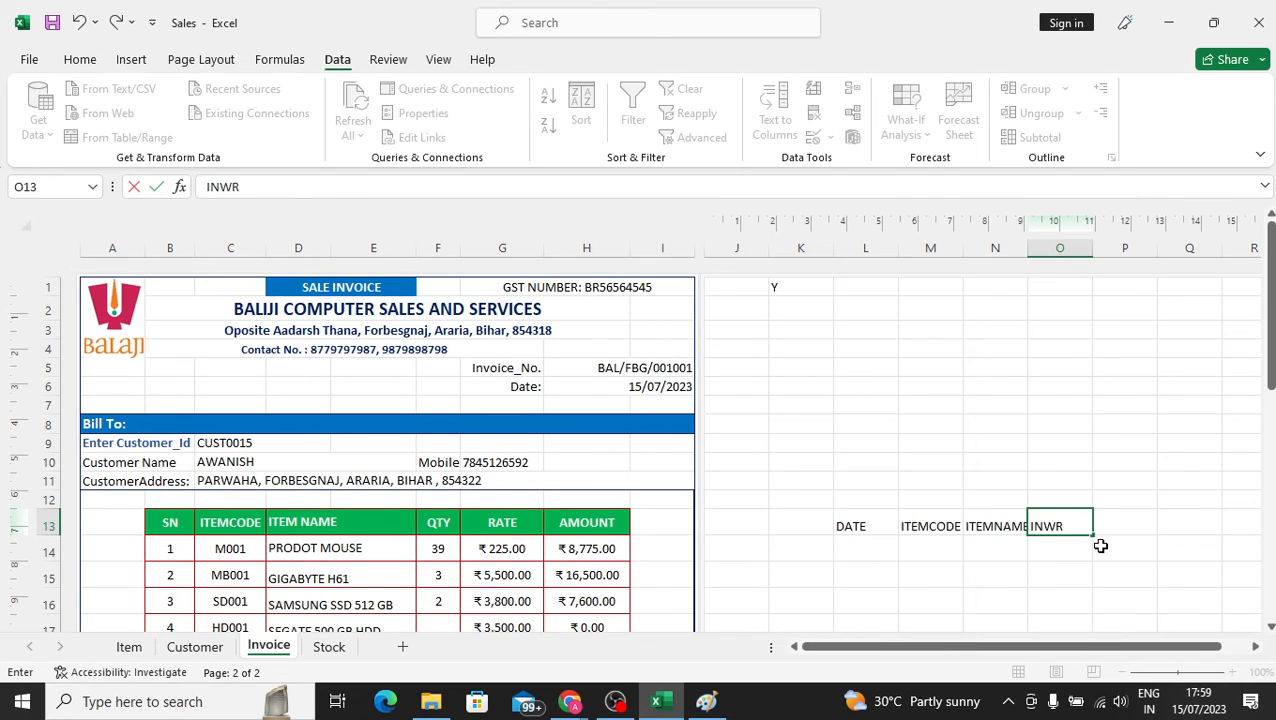
pyautogui.write('RD')
pyautogui.press('Right')
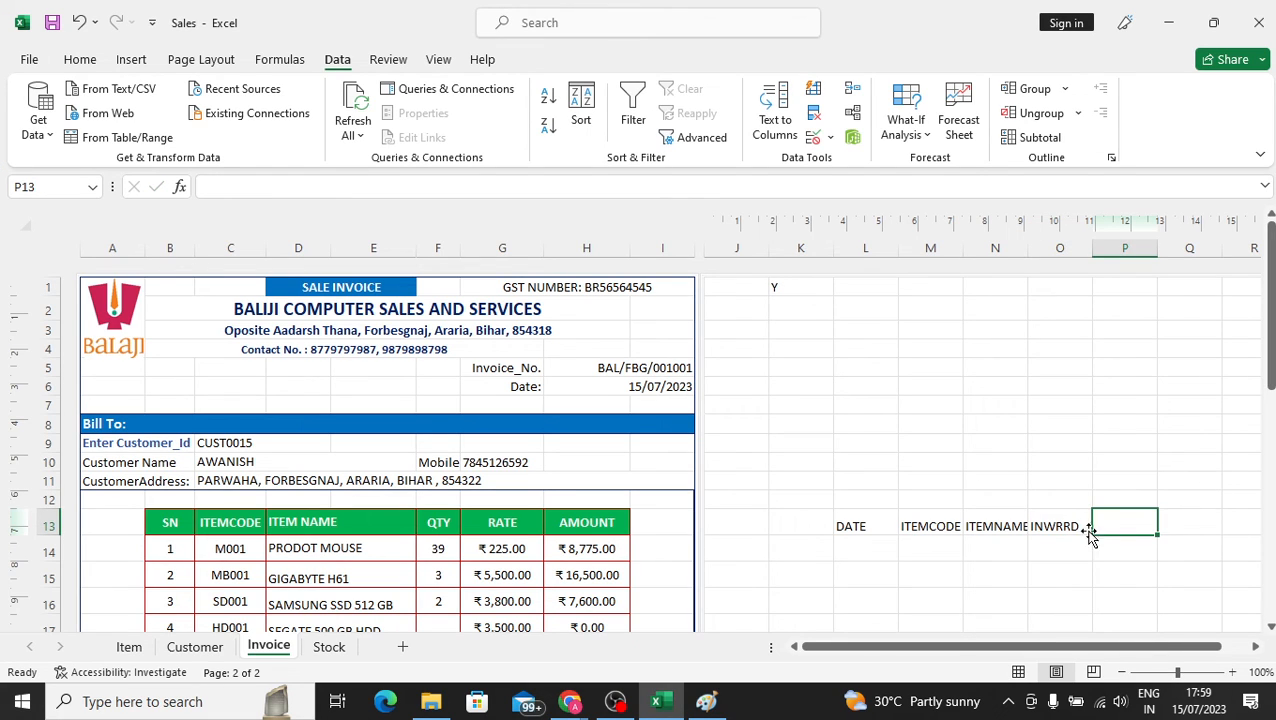
# Enter the headings OUTWARD in P13 and BALANCE in Q13 of the stock table.
pyautogui.press('Left')
pyautogui.click(1115, 522)
pyautogui.write('OUTWARD')
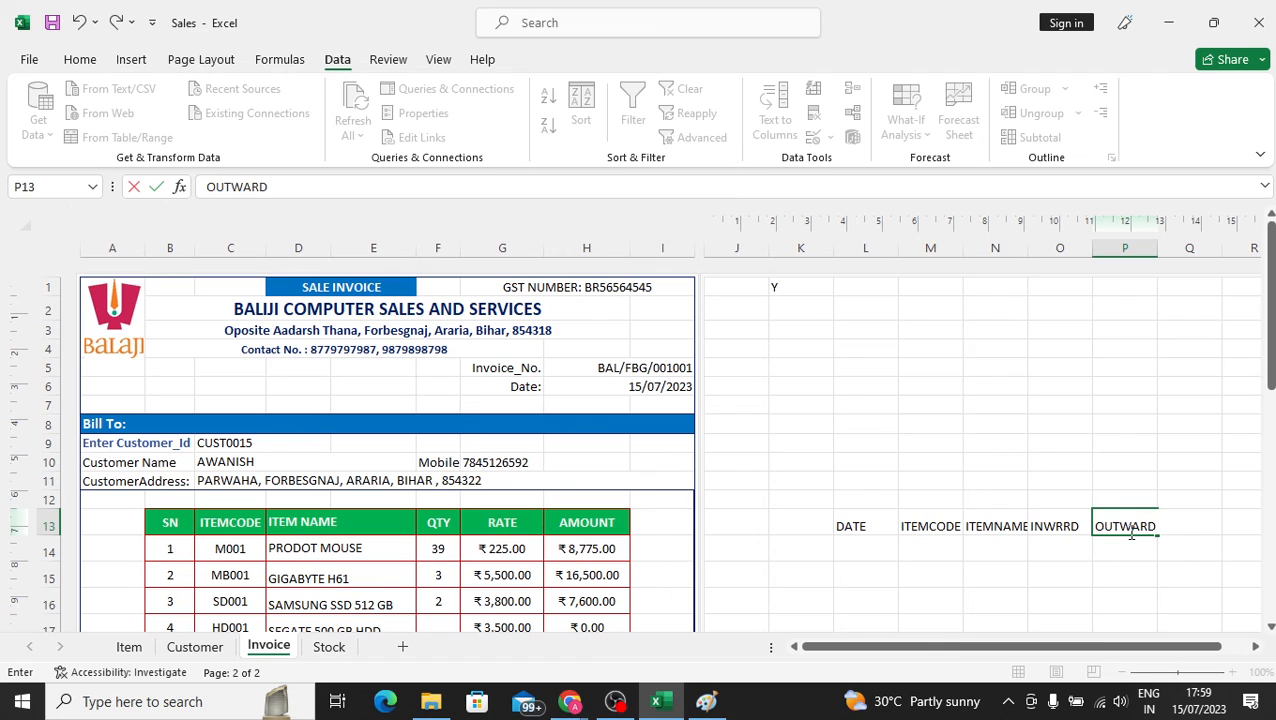
pyautogui.press('Return')
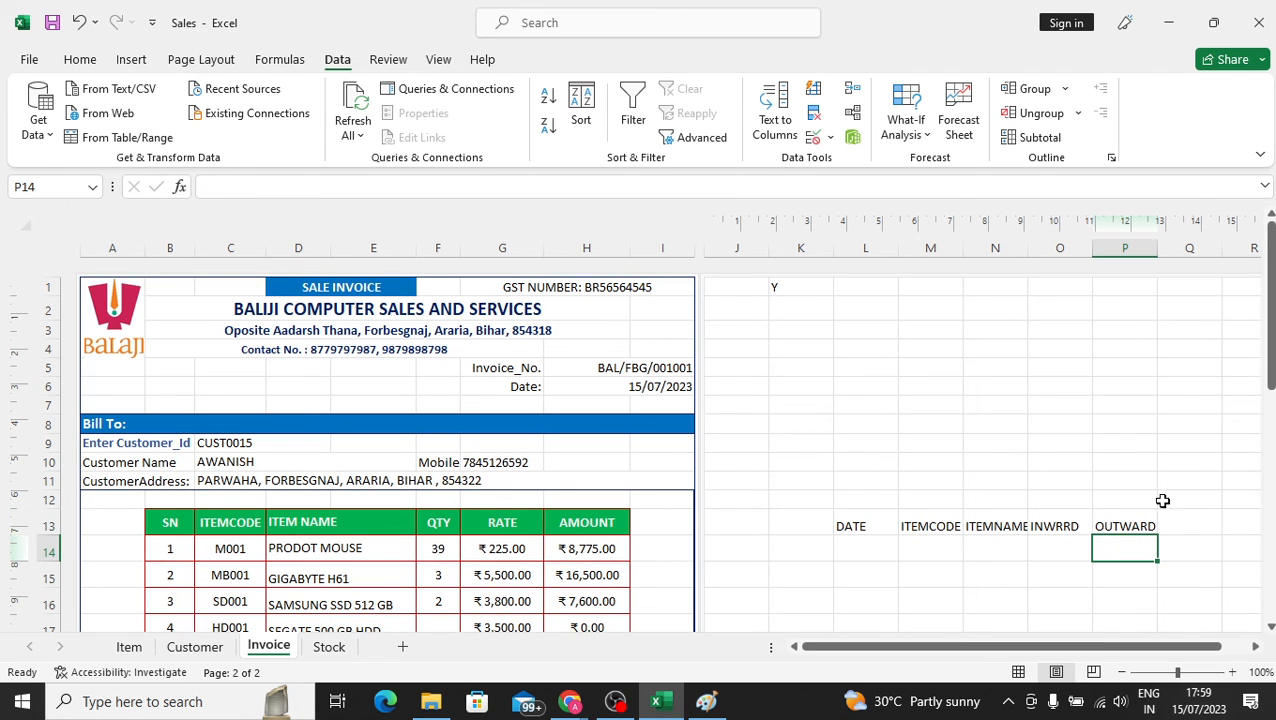
pyautogui.click(1208, 523)
pyautogui.write('BALA')
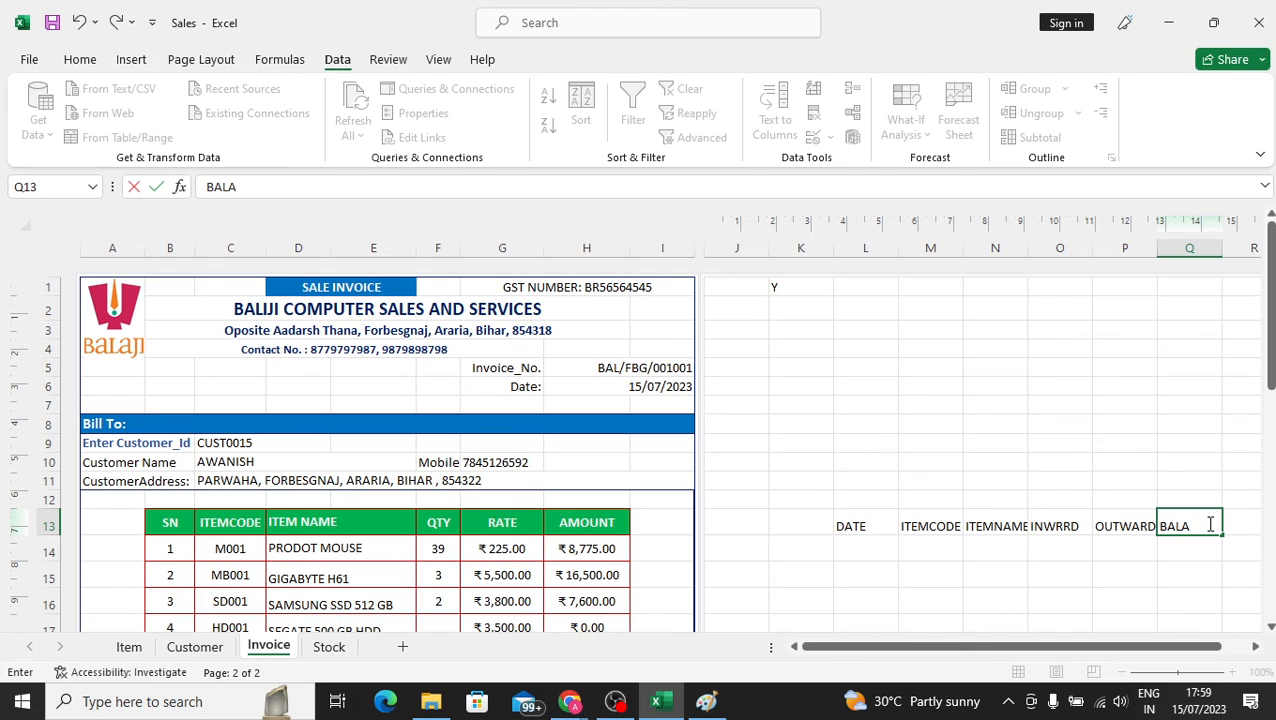
pyautogui.write('NCE')
pyautogui.press('Return')
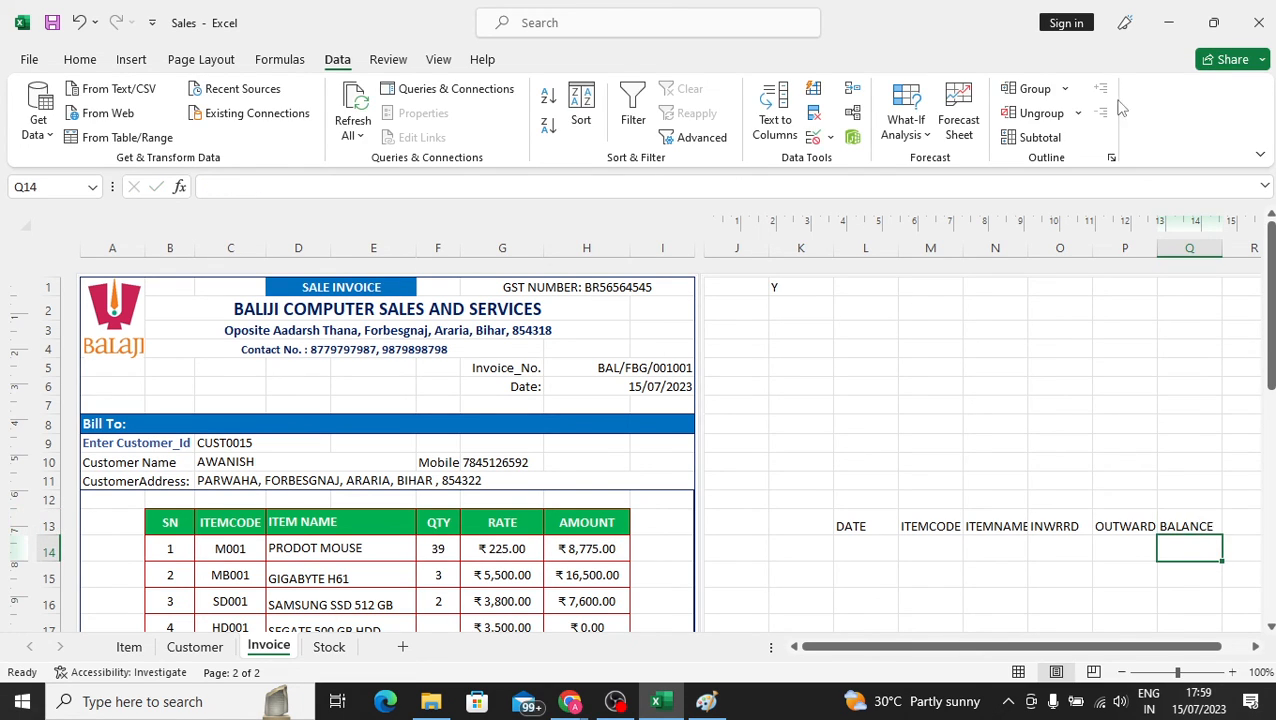
pyautogui.moveTo(1272, 343); pyautogui.dragTo(1272, 418)
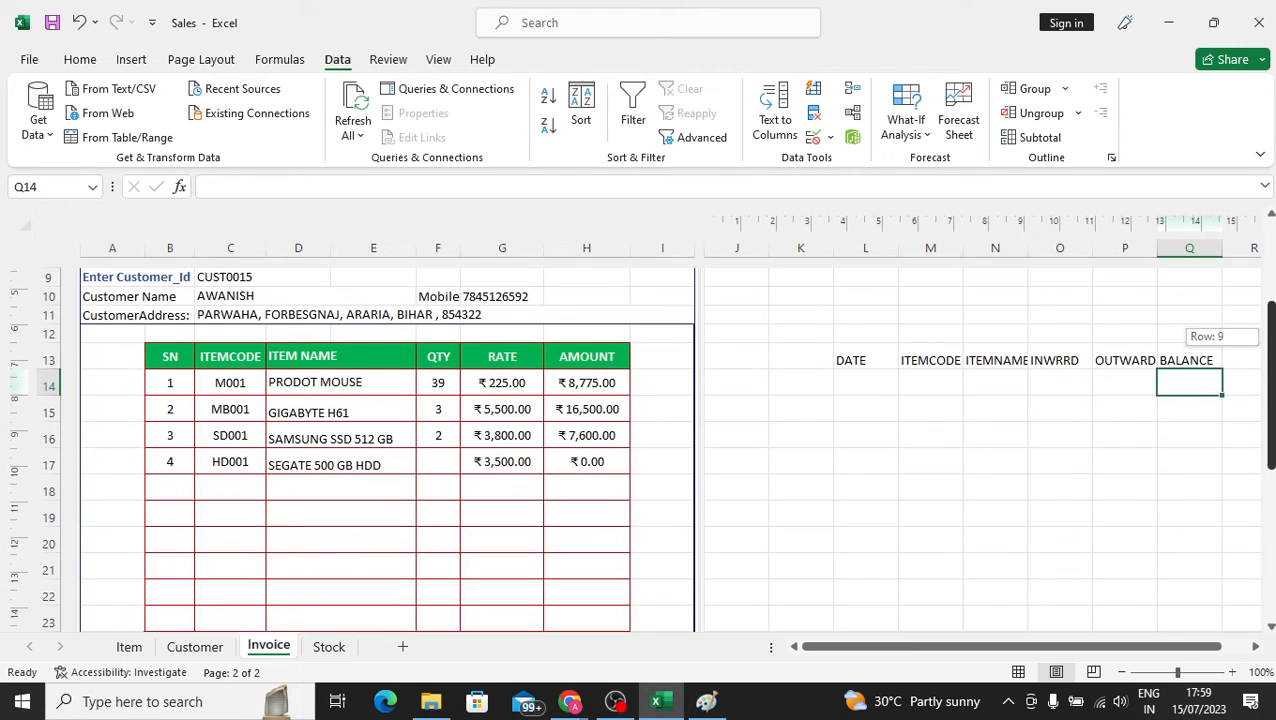
pyautogui.click(930, 458)
pyautogui.click(863, 362)
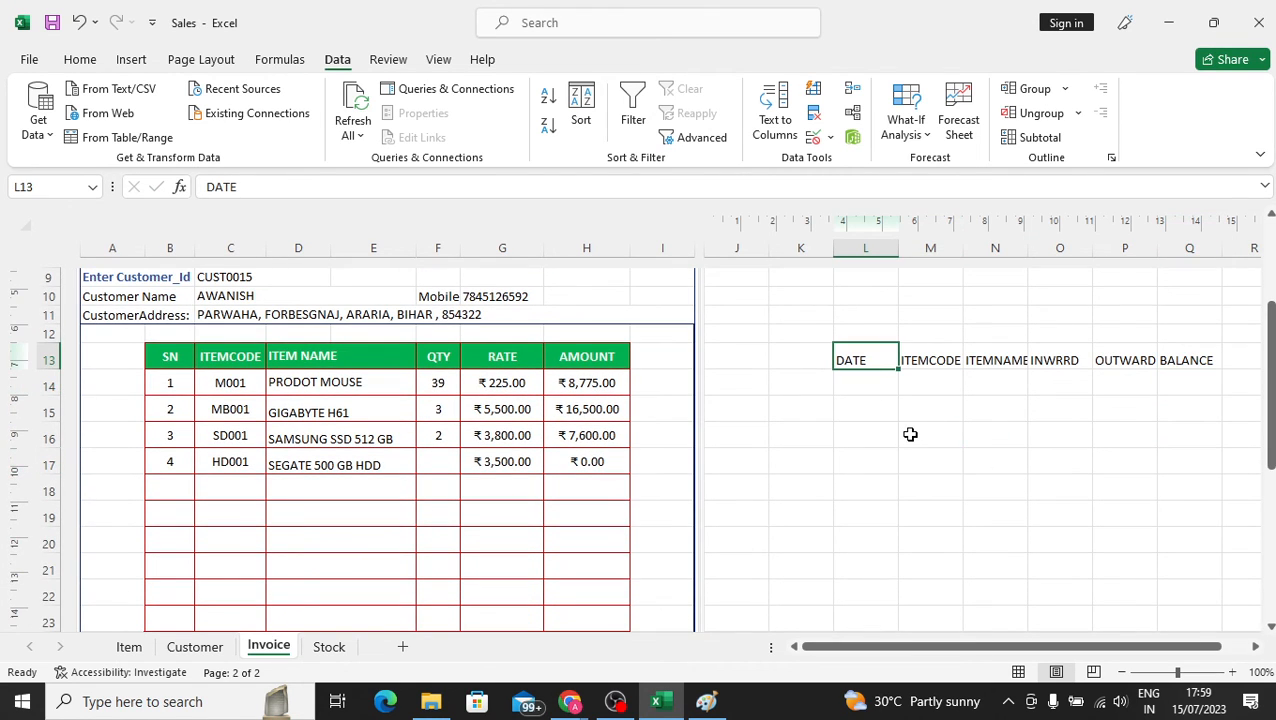
pyautogui.press('Right')
pyautogui.press('Right')
pyautogui.press('Left')
pyautogui.press('Left')
pyautogui.press('Left')
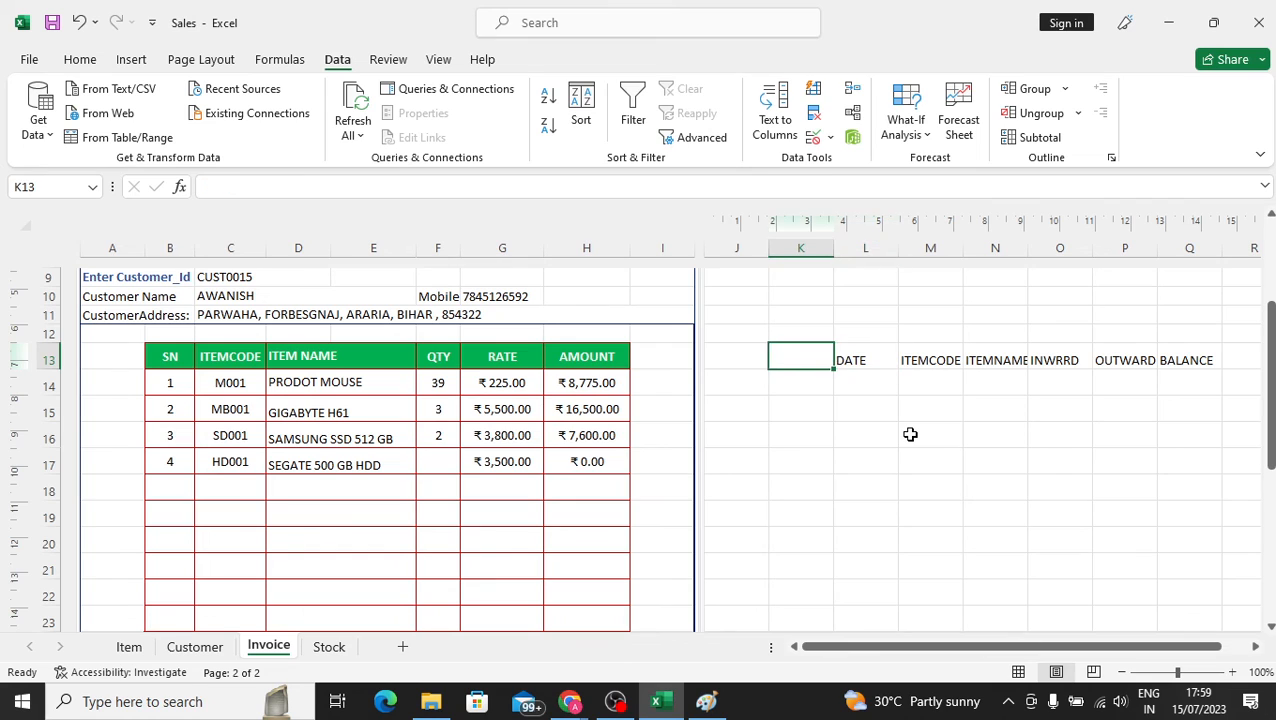
pyautogui.press('Right')
pyautogui.hotkey('shift', 'Right')
pyautogui.hotkey('shift', 'Right')
pyautogui.hotkey('shift', 'Right')
pyautogui.hotkey('shift', 'Right')
pyautogui.hotkey('shift', 'Right')
pyautogui.hotkey('shift', 'Down')
pyautogui.hotkey('shift', 'Down')
pyautogui.hotkey('shift', 'Down')
pyautogui.hotkey('shift', 'Down')
pyautogui.hotkey('shift', 'Down')
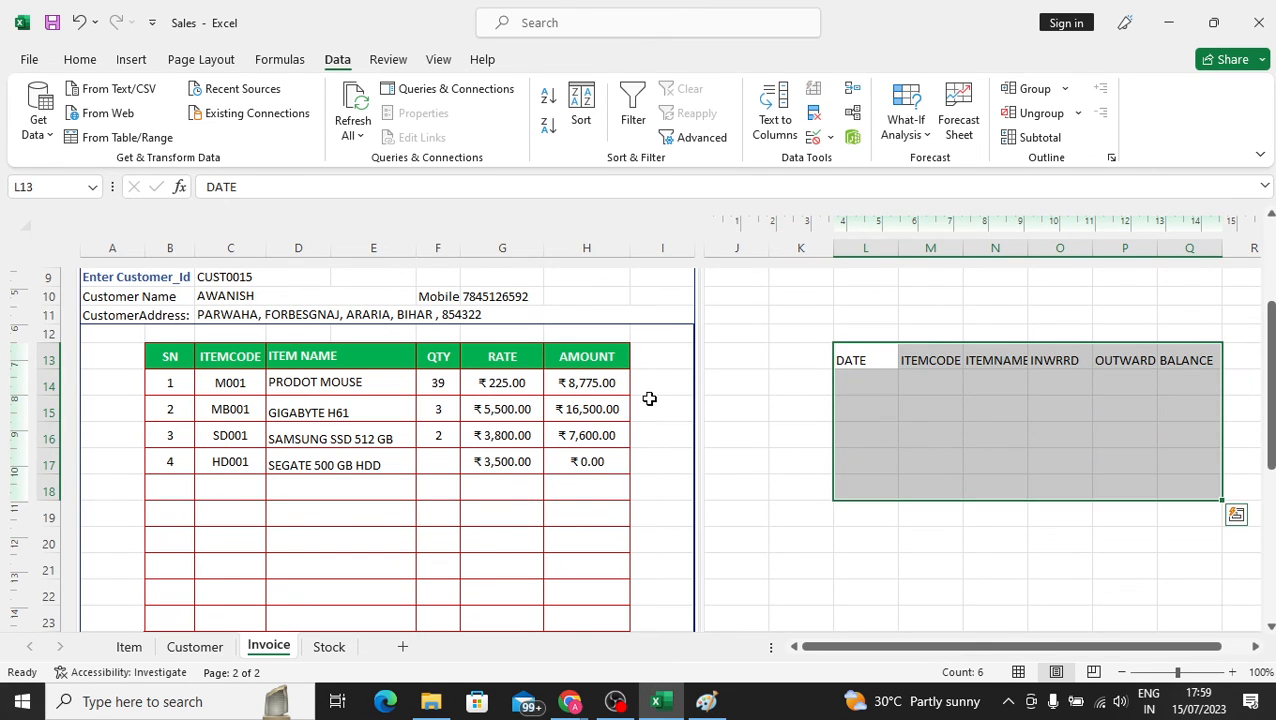
# Examine the AMOUNT cells of the invoice item rows one by one down to row 23.
pyautogui.click(605, 390)
pyautogui.click(611, 405)
pyautogui.click(604, 436)
pyautogui.click(590, 462)
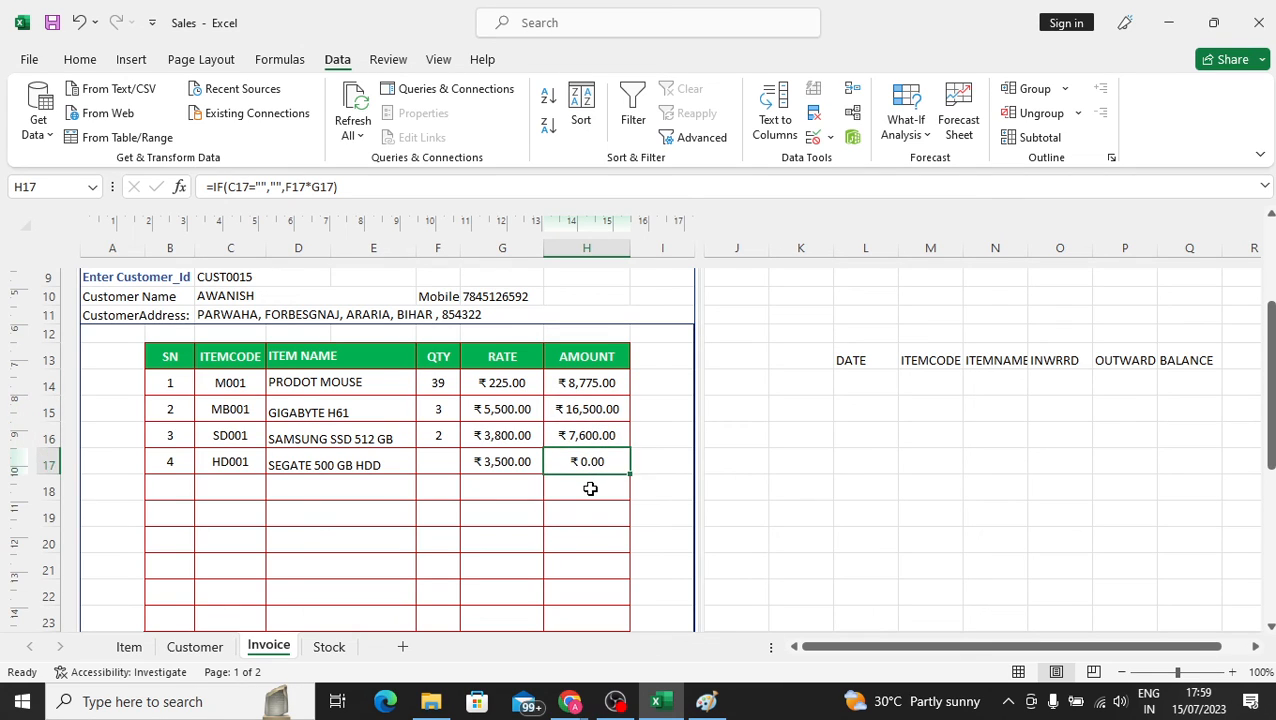
pyautogui.click(590, 490)
pyautogui.click(585, 519)
pyautogui.click(585, 543)
pyautogui.click(585, 568)
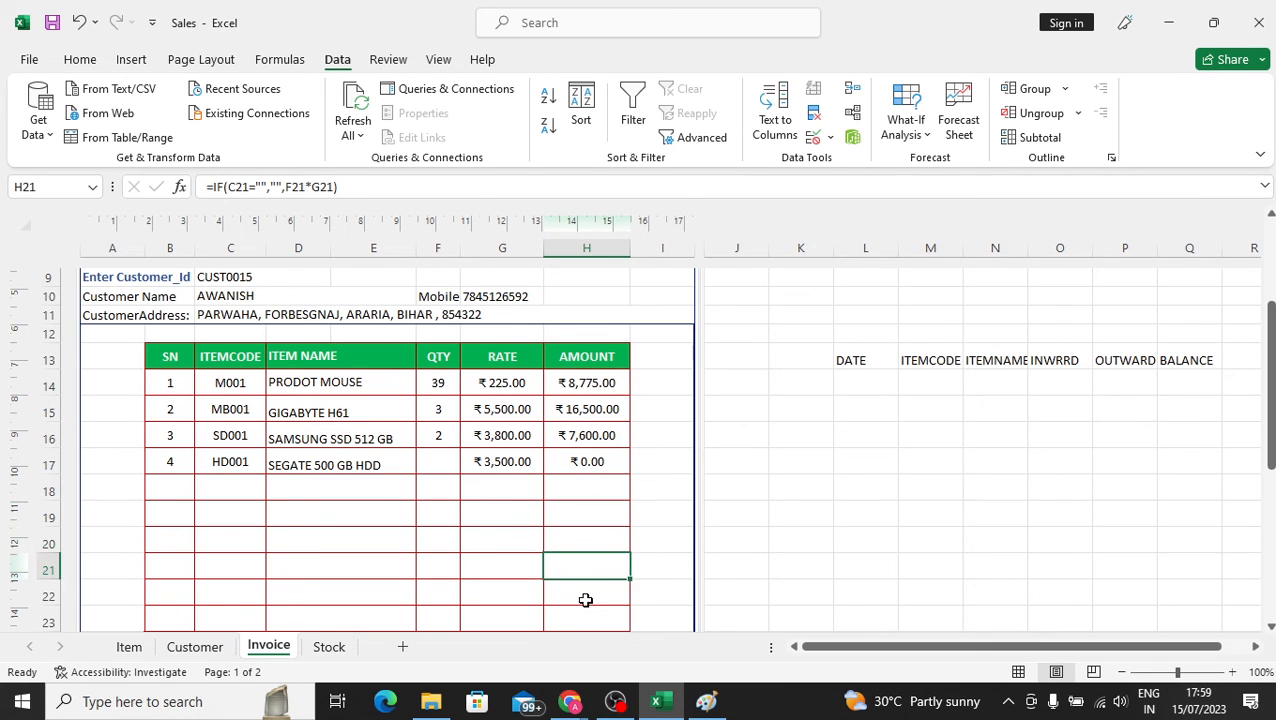
pyautogui.click(587, 595)
pyautogui.click(586, 622)
pyautogui.click(857, 361)
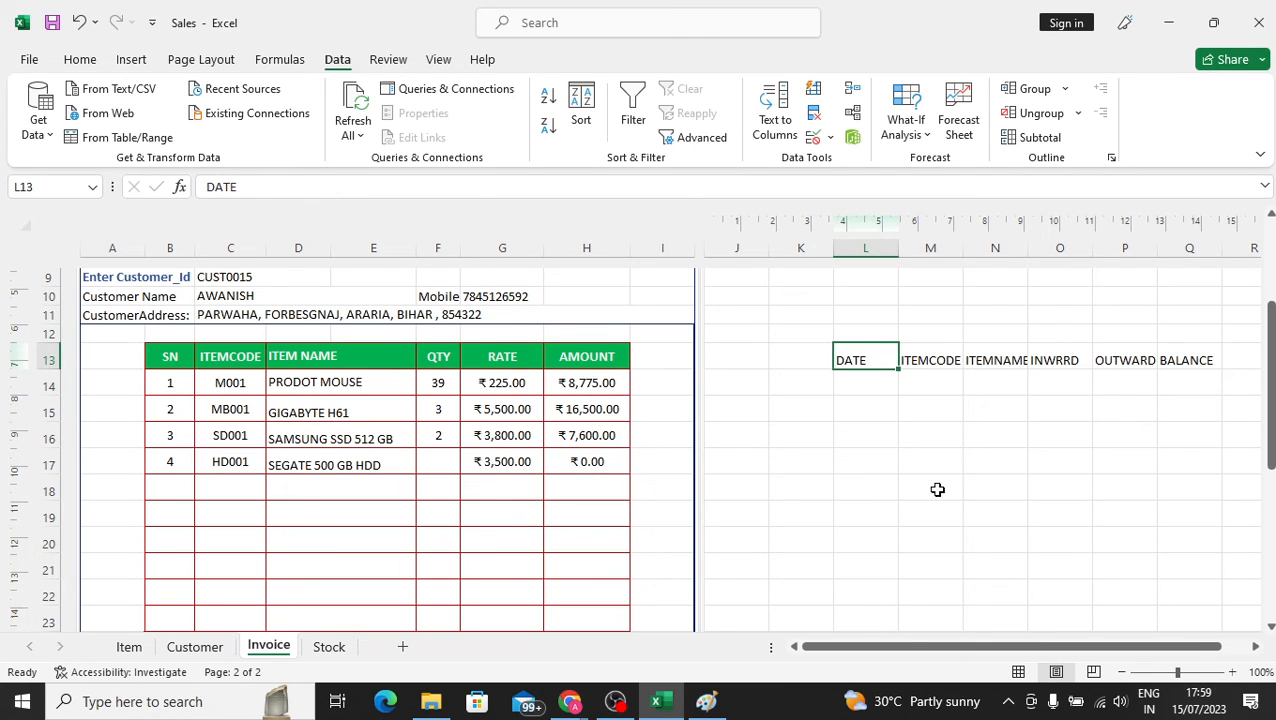
pyautogui.hotkey('shift', 'Right')
pyautogui.hotkey('shift', 'Right')
pyautogui.hotkey('shift', 'Right')
pyautogui.hotkey('shift', 'Right')
pyautogui.hotkey('shift', 'Right')
pyautogui.hotkey('shift', 'Down')
pyautogui.hotkey('shift', 'Down')
pyautogui.hotkey('shift', 'Down')
pyautogui.hotkey('shift', 'Down')
pyautogui.hotkey('shift', 'Down')
pyautogui.hotkey('shift', 'Down')
pyautogui.hotkey('shift', 'Down')
pyautogui.hotkey('shift', 'Down')
pyautogui.hotkey('shift', 'Down')
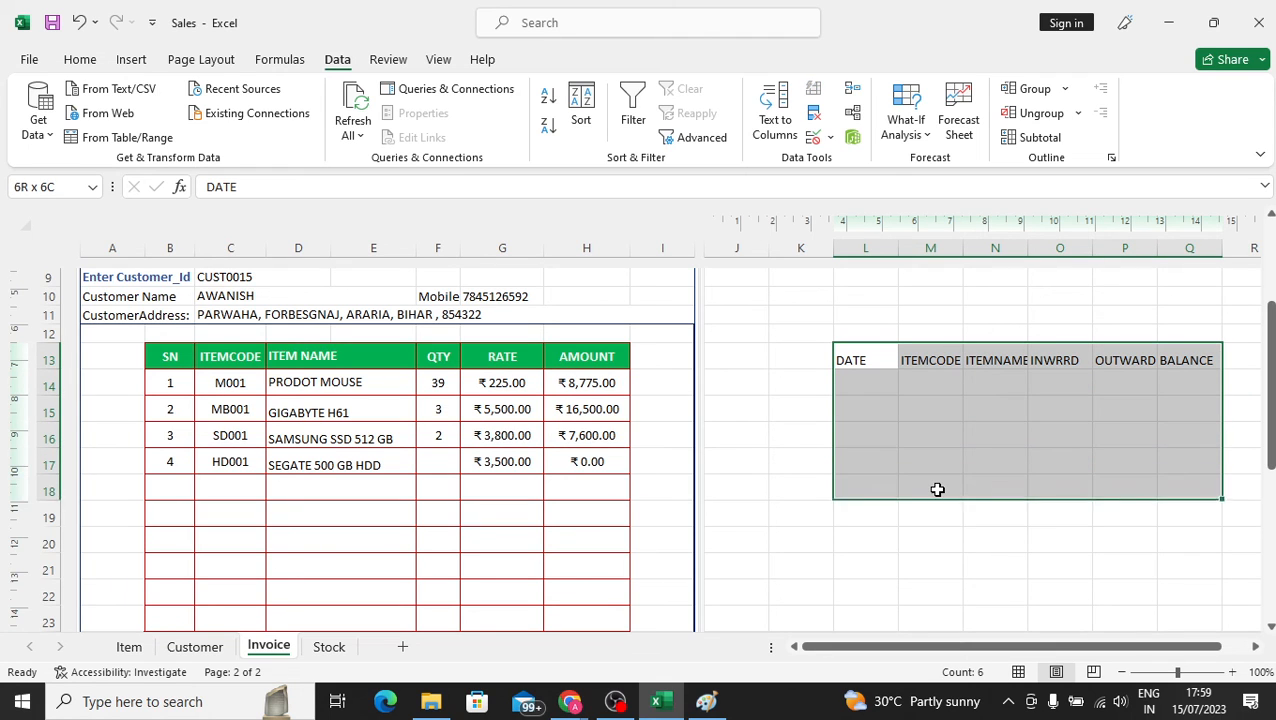
pyautogui.hotkey('shift', 'Down')
pyautogui.hotkey('shift', 'Down')
pyautogui.hotkey('shift', 'Down')
pyautogui.hotkey('shift', 'Down')
pyautogui.hotkey('shift', 'Up')
pyautogui.hotkey('shift', 'Up')
pyautogui.hotkey('shift', 'Up')
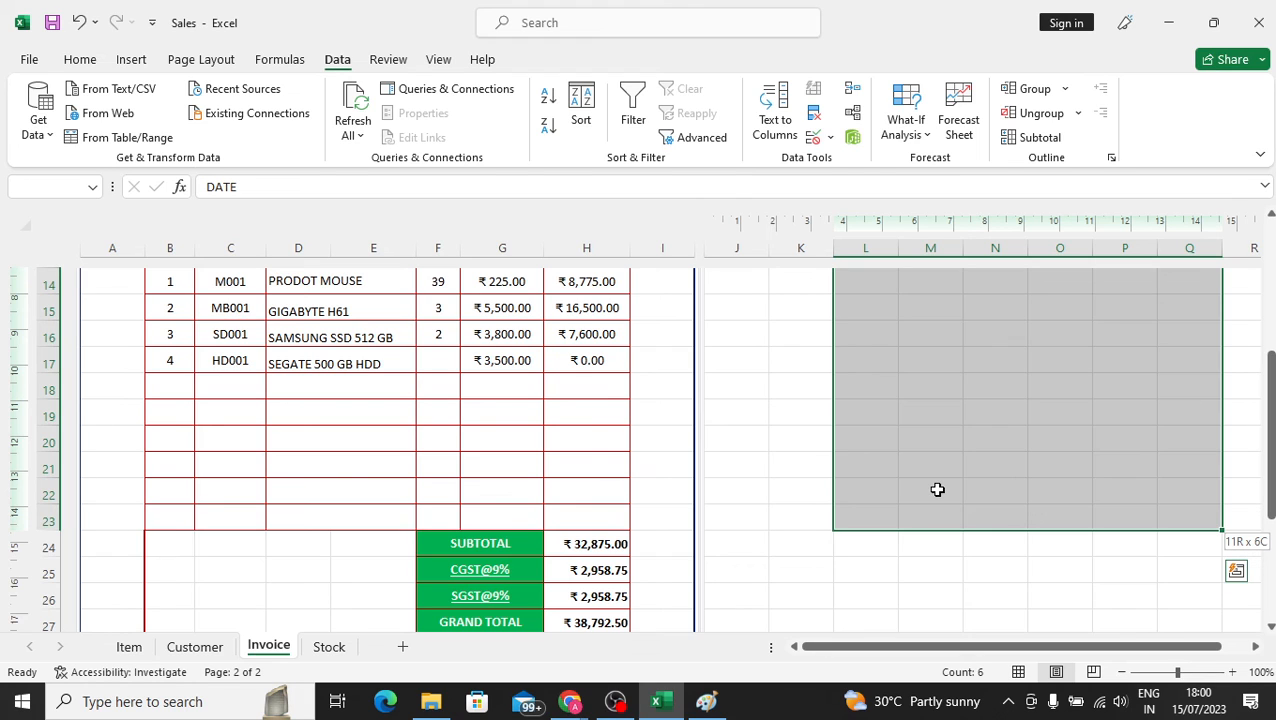
pyautogui.hotkey('shift', 'Up')
pyautogui.hotkey('shift', 'Up')
pyautogui.hotkey('shift', 'Up')
pyautogui.hotkey('shift', 'Up')
pyautogui.hotkey('shift', 'Up')
pyautogui.hotkey('shift', 'Up')
pyautogui.hotkey('shift', 'Up')
pyautogui.hotkey('shift', 'Up')
pyautogui.hotkey('shift', 'Up')
pyautogui.hotkey('shift', 'Up')
pyautogui.hotkey('shift', 'Up')
pyautogui.hotkey('shift', 'Up')
pyautogui.hotkey('shift', 'Up')
pyautogui.hotkey('shift', 'Up')
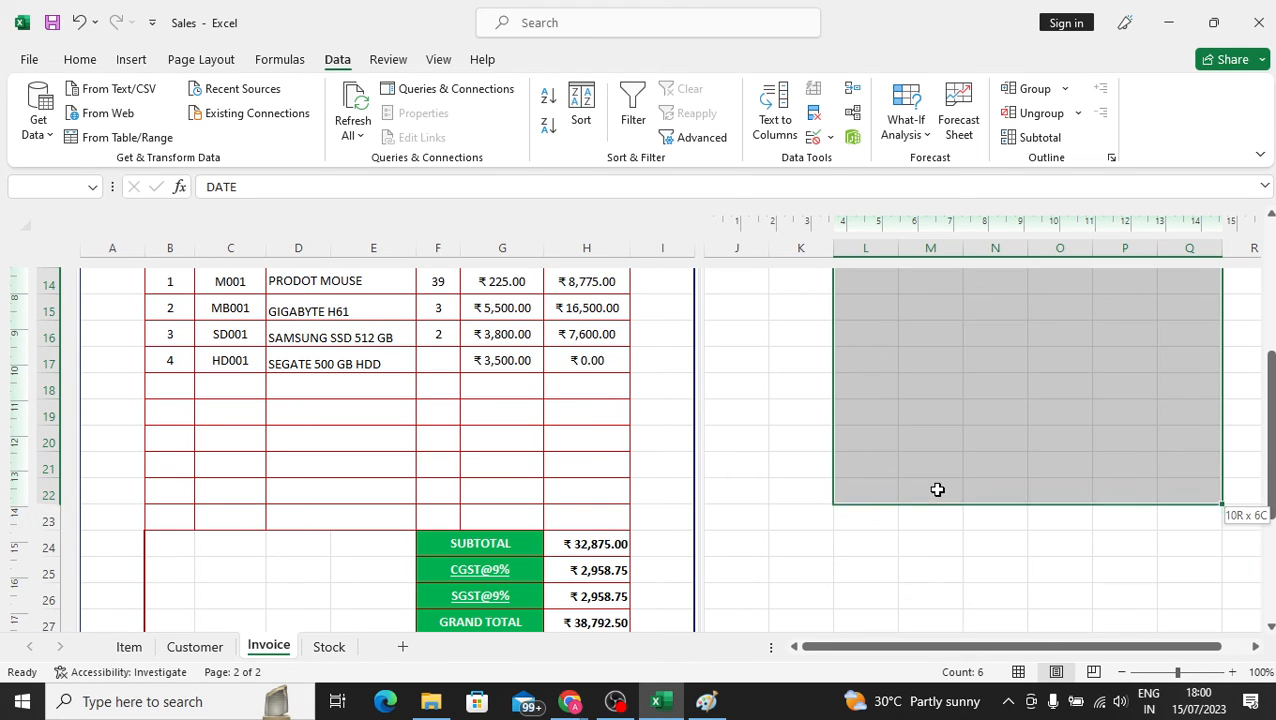
pyautogui.hotkey('shift', 'Up')
pyautogui.press('Down')
pyautogui.press('Down')
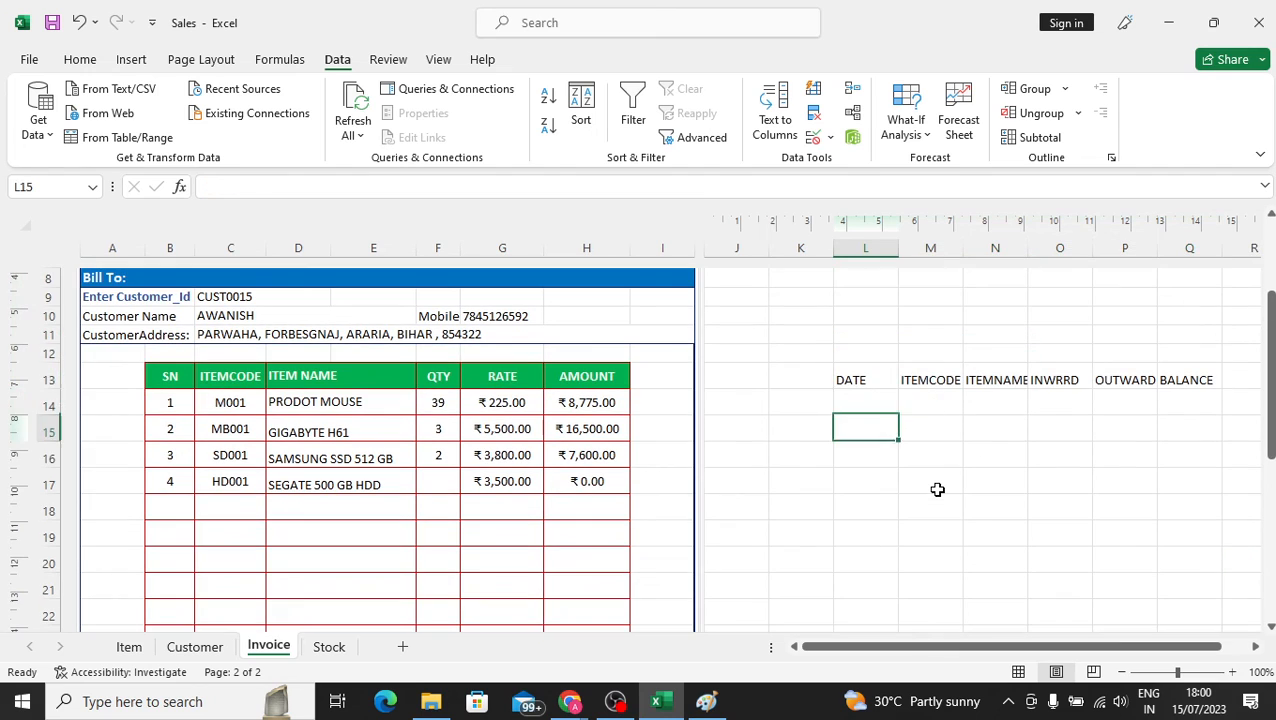
# Create a table from the stock headings in L13:Q13, without marking them as the table's header row.
pyautogui.press('Up')
pyautogui.press('Up')
pyautogui.hotkey('shift', 'Right')
pyautogui.hotkey('shift', 'Right')
pyautogui.hotkey('shift', 'Right')
pyautogui.hotkey('shift', 'Right')
pyautogui.hotkey('shift', 'Right')
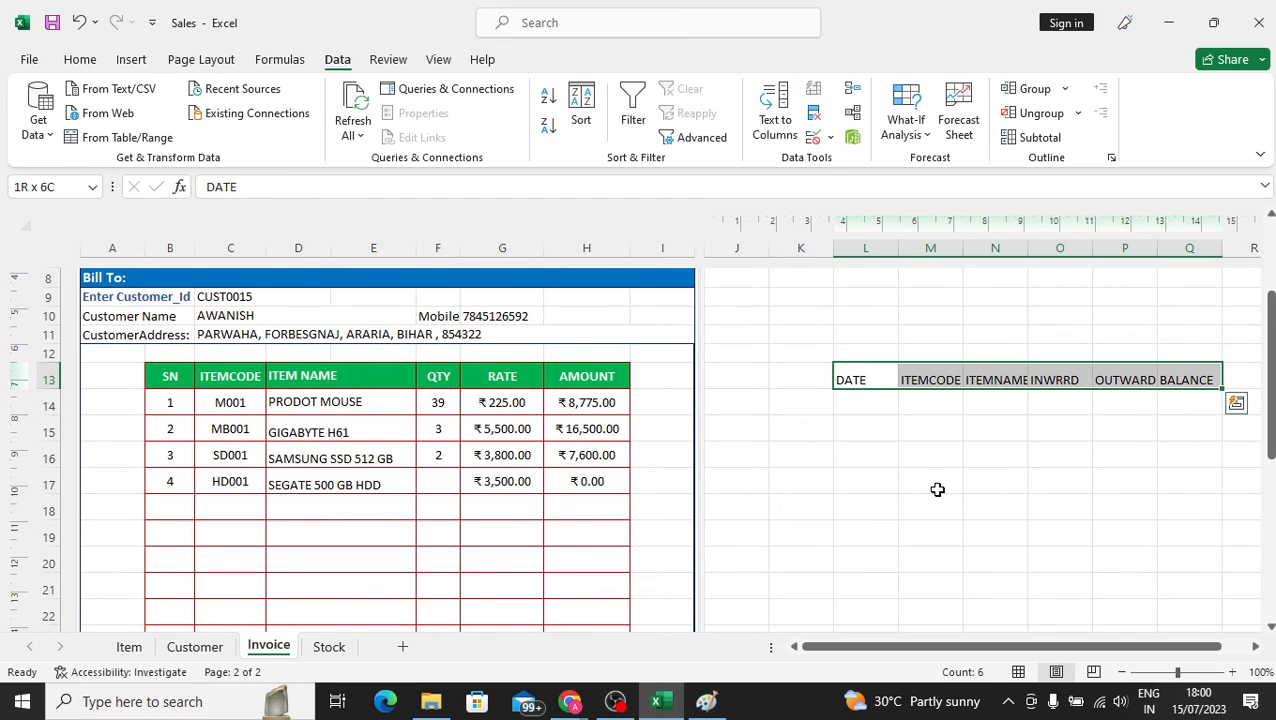
pyautogui.hotkey('ctrl', 't')
pyautogui.press('Return')
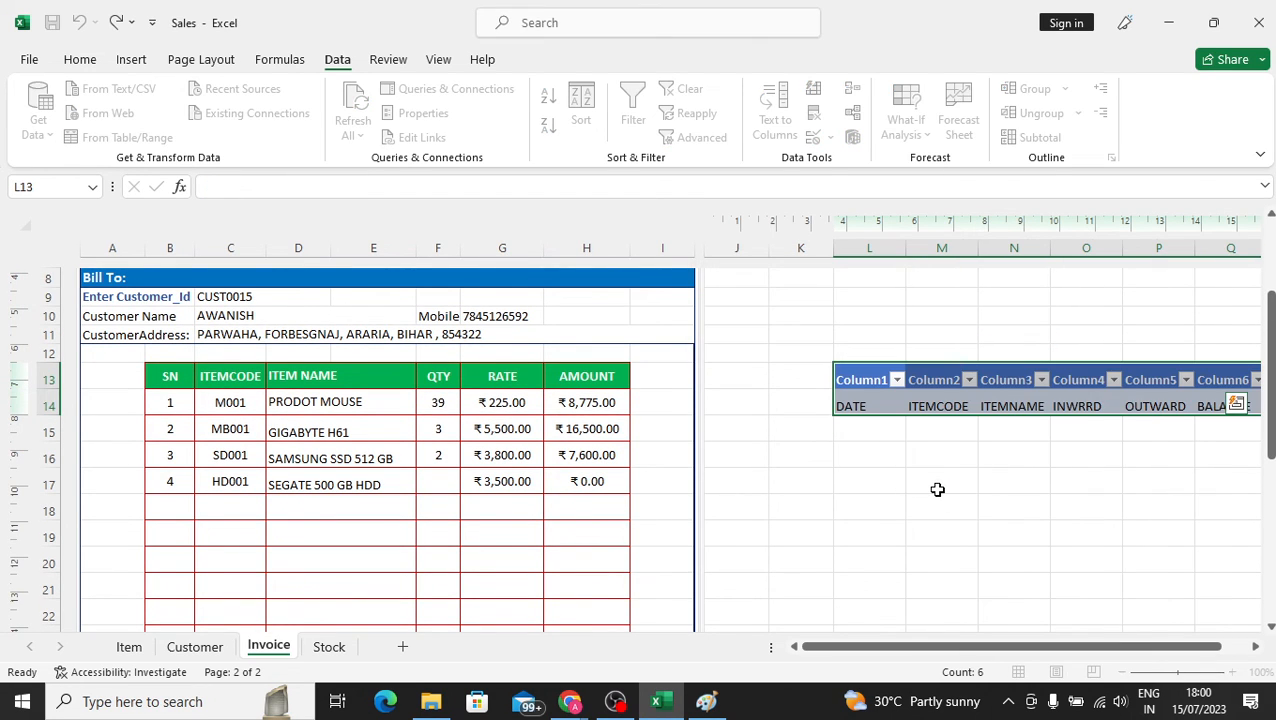
# Insert the current date, 15/07/2023, in cell L15 under DATE, and autofit column L's width.
pyautogui.press('Down')
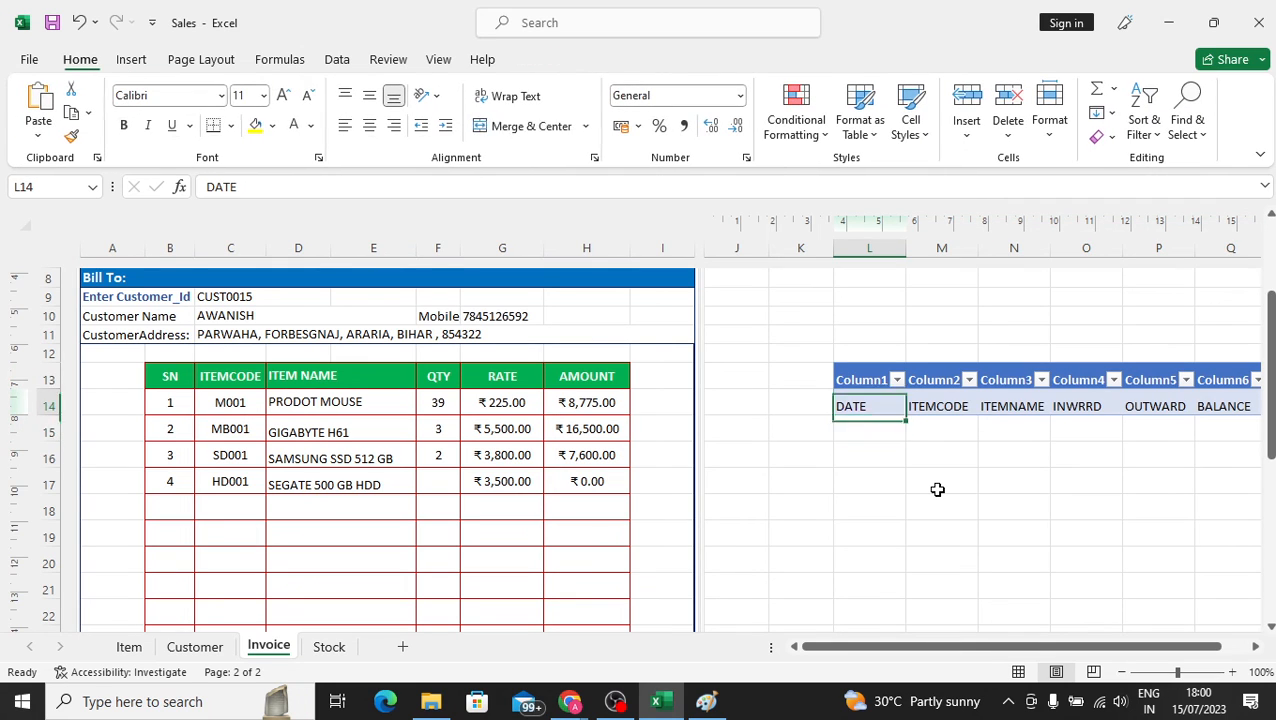
pyautogui.press('Down')
pyautogui.hotkey('ctrl', ';')
pyautogui.press('Tab')
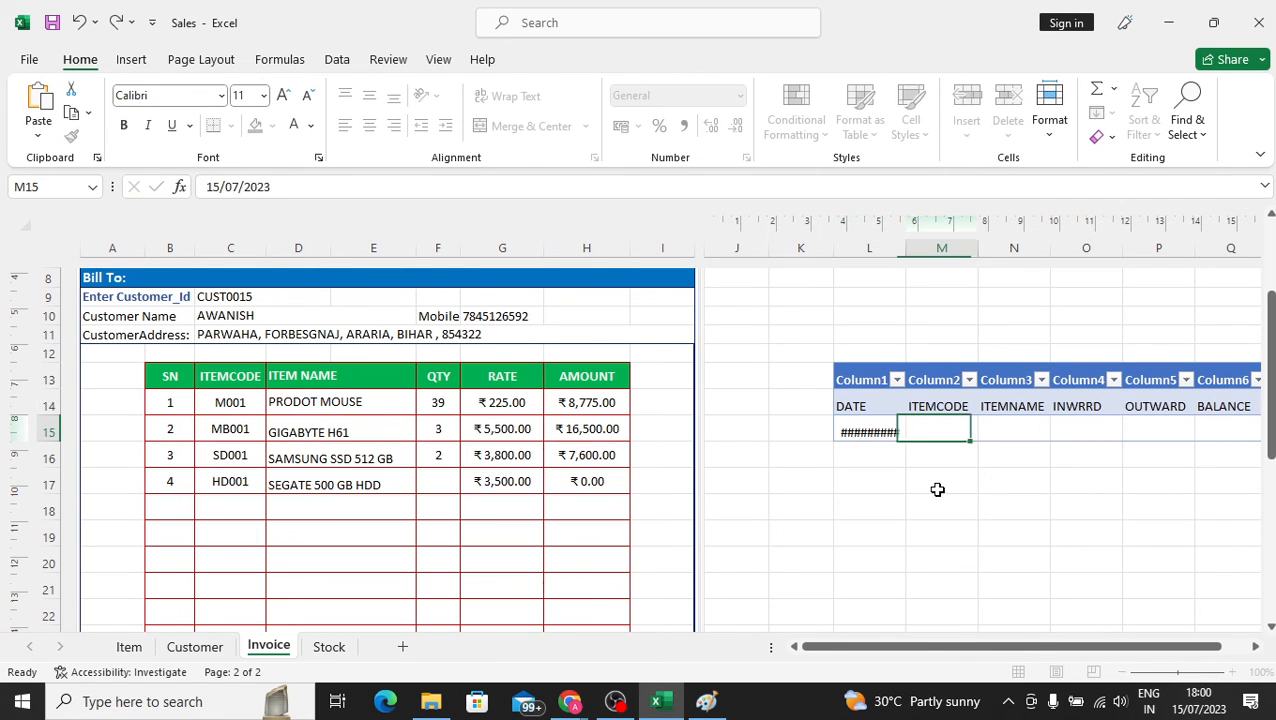
pyautogui.doubleClick(905, 248)
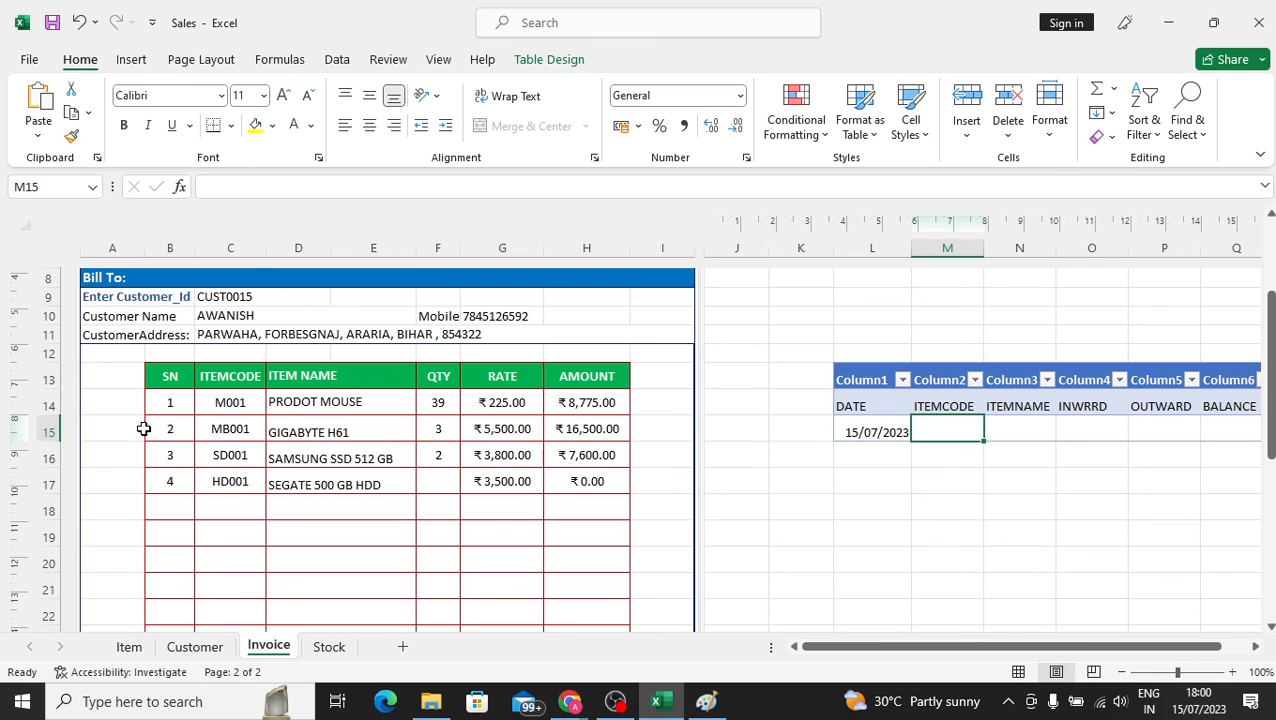
# Review the Item and Stock sheets and the Invoice sheet's stock table cells in row 15, from ITEMCODE to BALANCE.
pyautogui.click(956, 493)
pyautogui.click(945, 435)
pyautogui.click(130, 648)
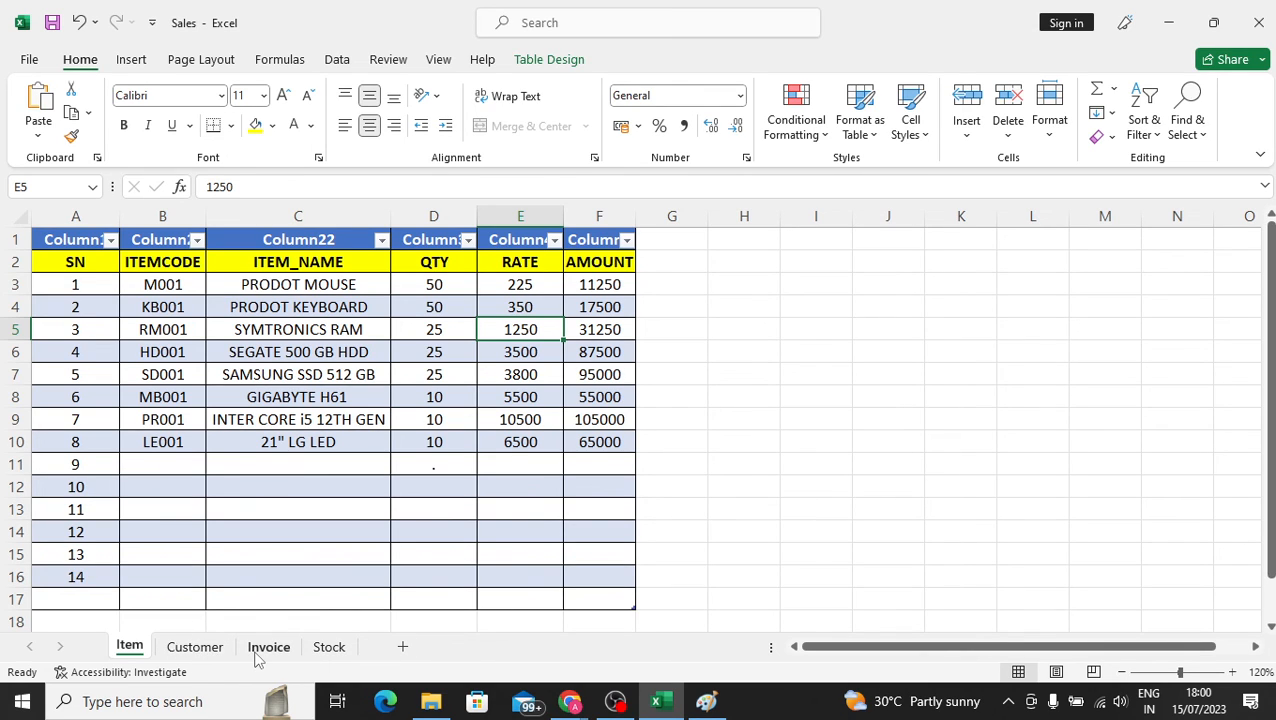
pyautogui.click(325, 650)
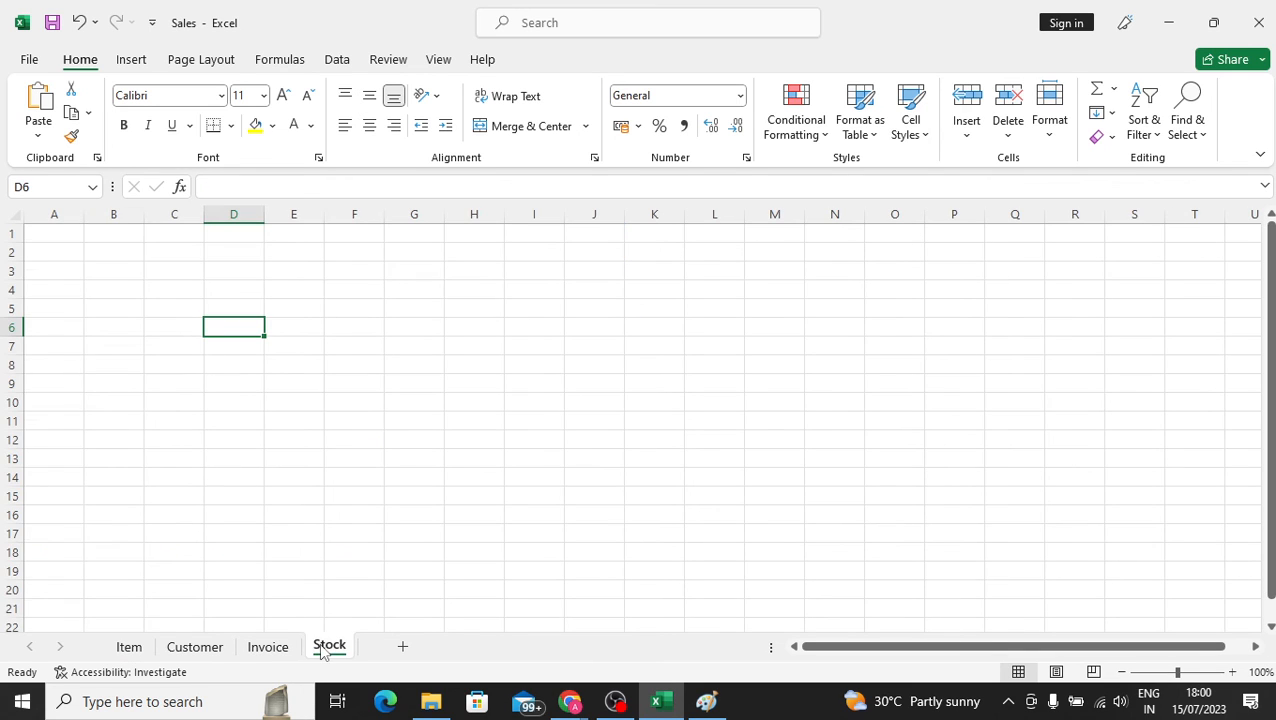
pyautogui.click(263, 652)
pyautogui.click(1046, 433)
pyautogui.click(940, 433)
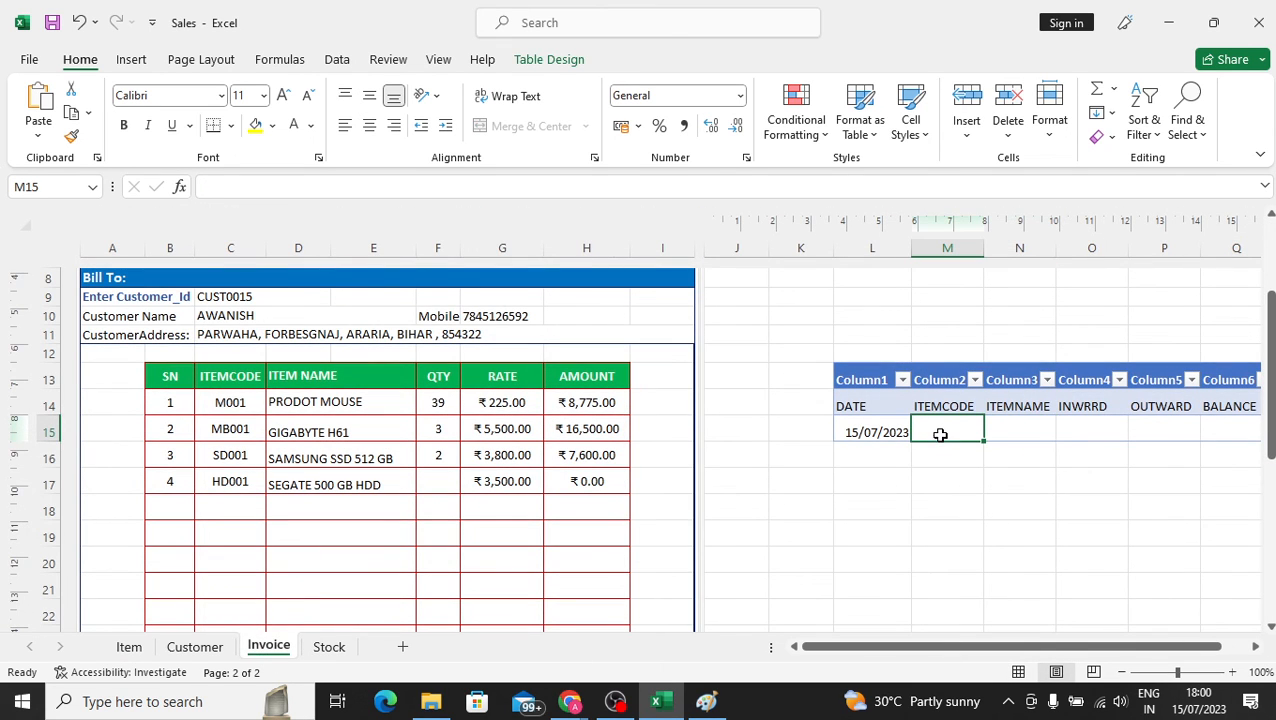
pyautogui.click(1024, 431)
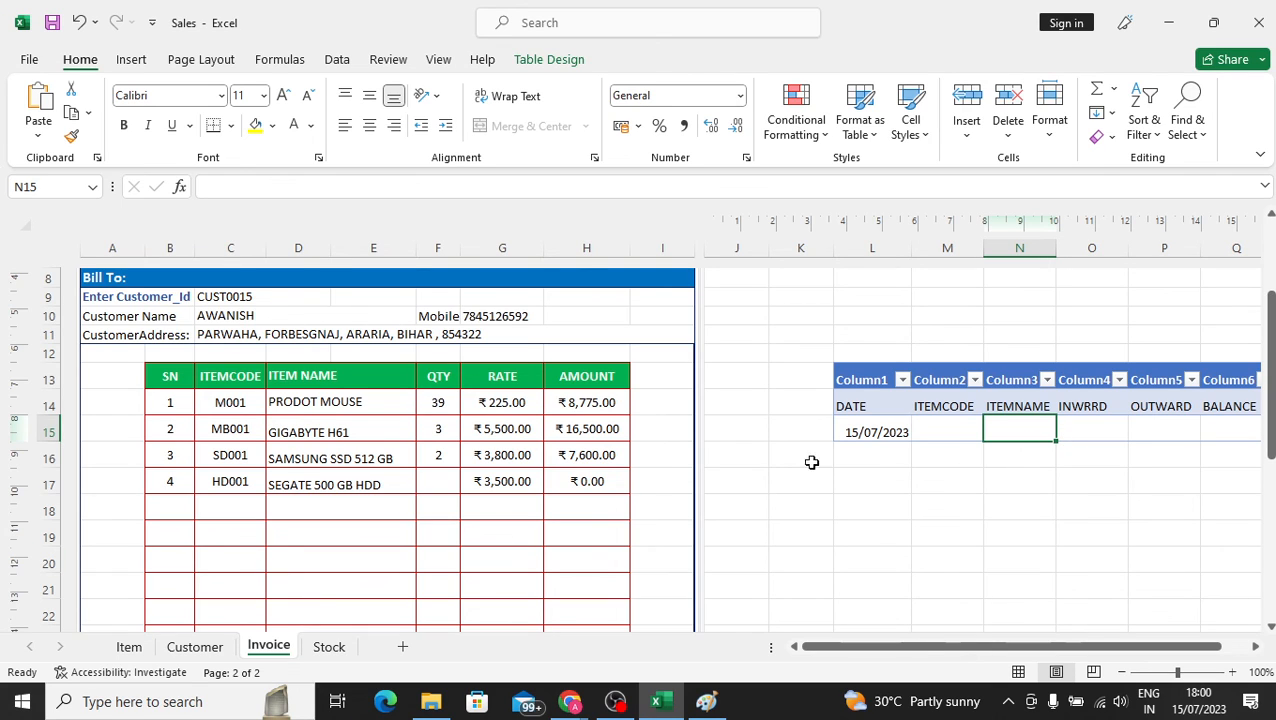
pyautogui.click(978, 456)
pyautogui.click(1095, 430)
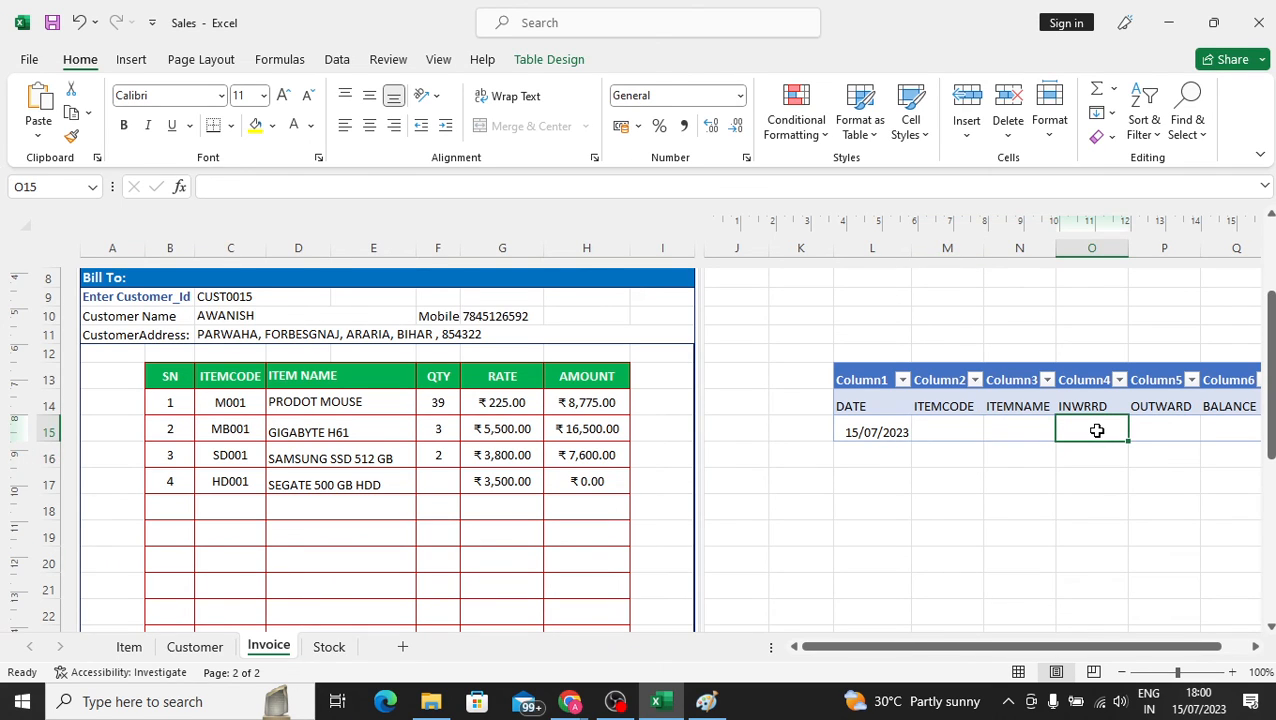
pyautogui.click(1151, 428)
pyautogui.click(1208, 430)
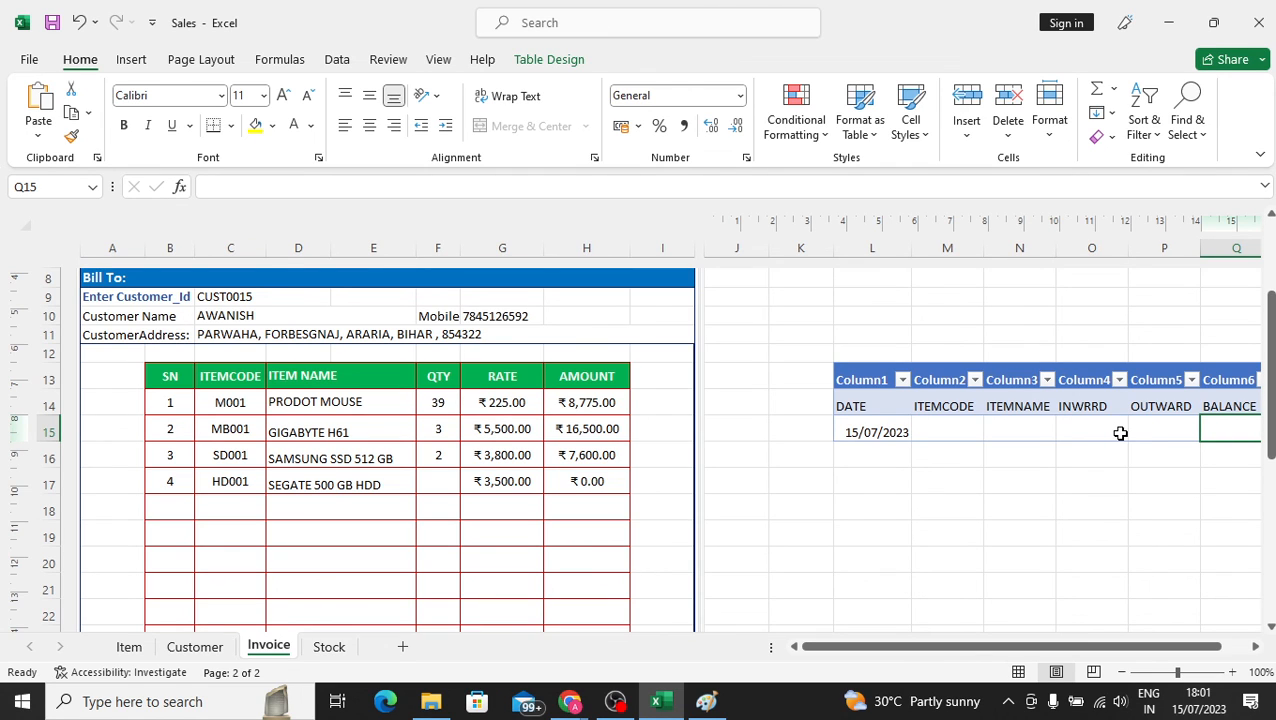
pyautogui.moveTo(1060, 645); pyautogui.dragTo(1150, 630)
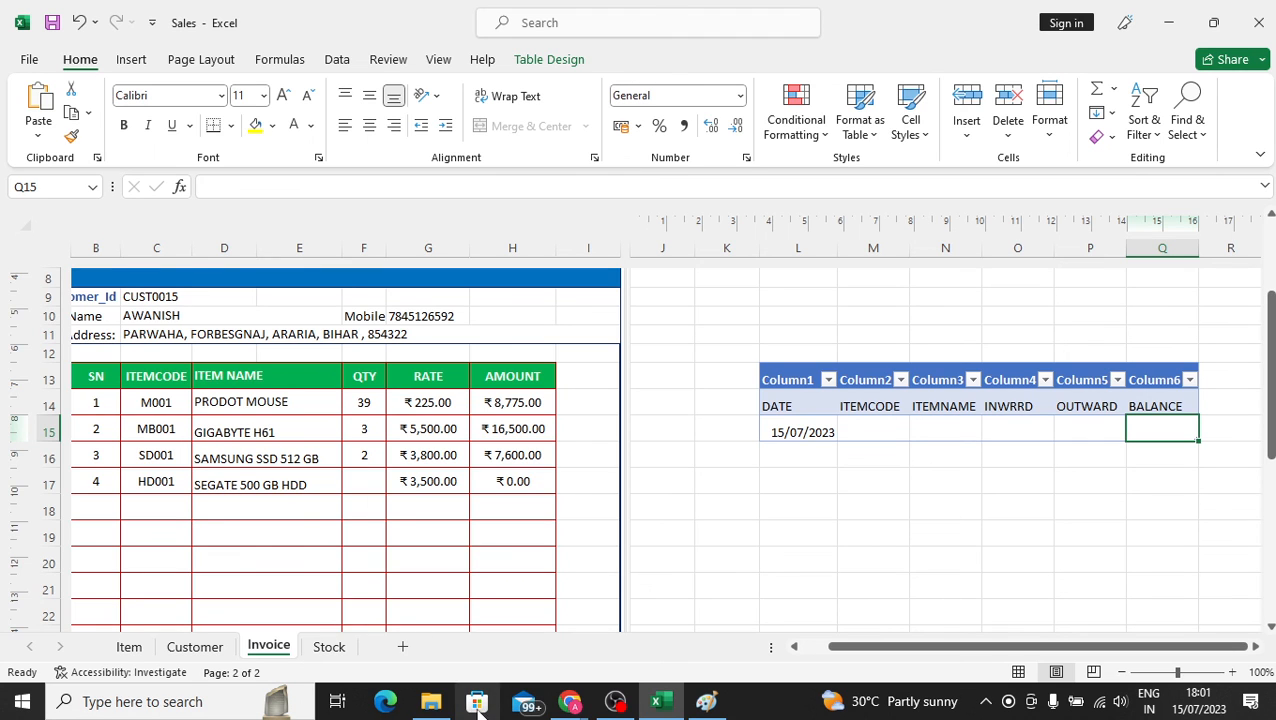
# Switch to the Google Meet call in Chrome, close its list of people, and return to the Sales workbook in Excel.
pyautogui.click(443, 708)
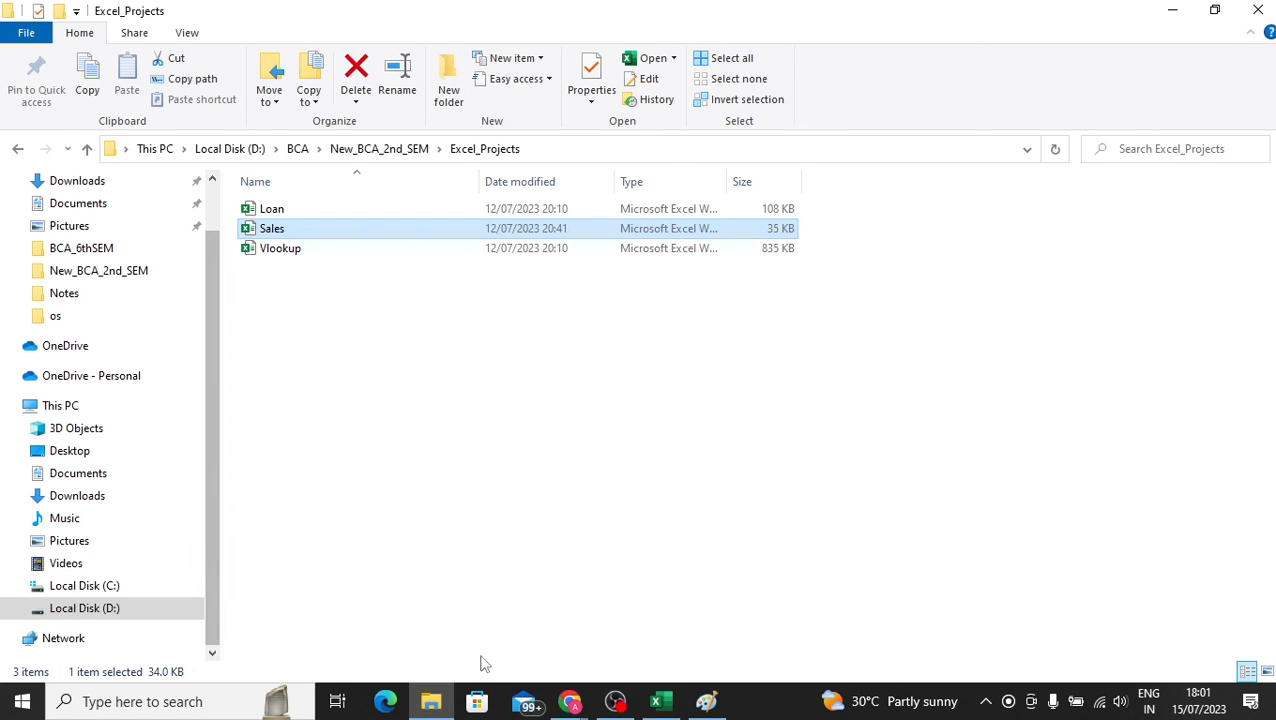
pyautogui.moveTo(570, 701)
pyautogui.click(536, 567)
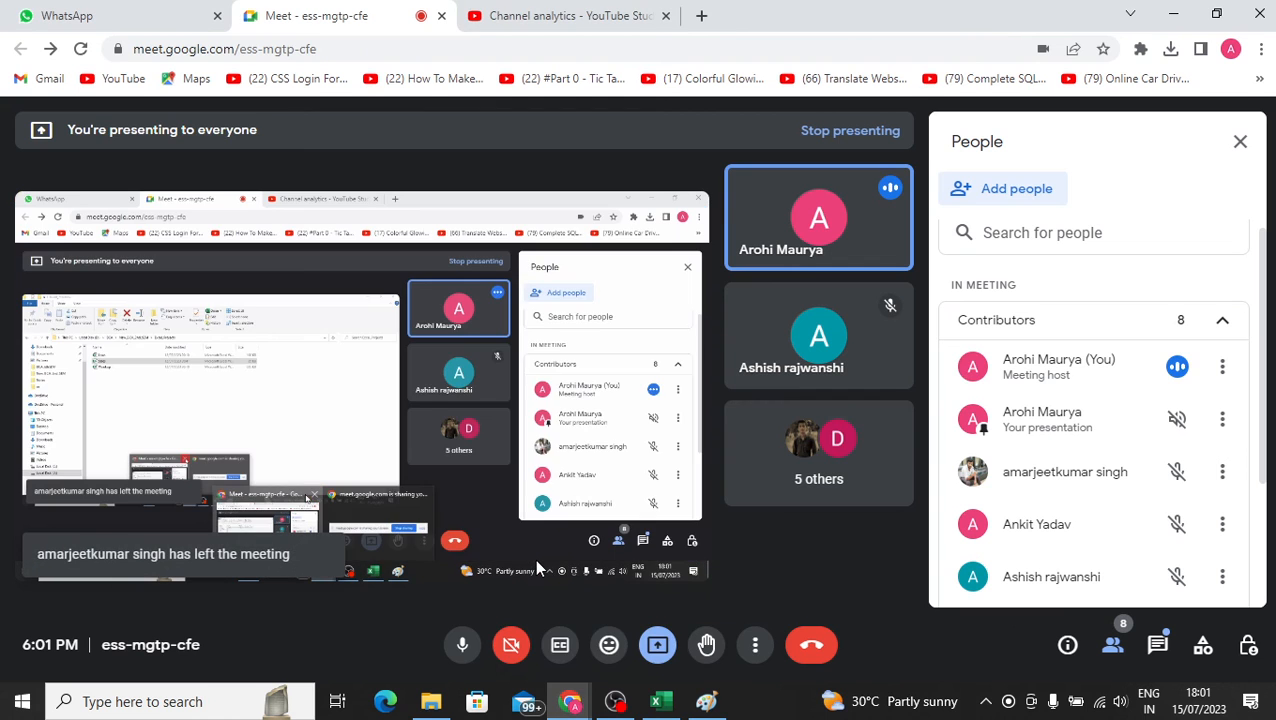
pyautogui.click(1240, 141)
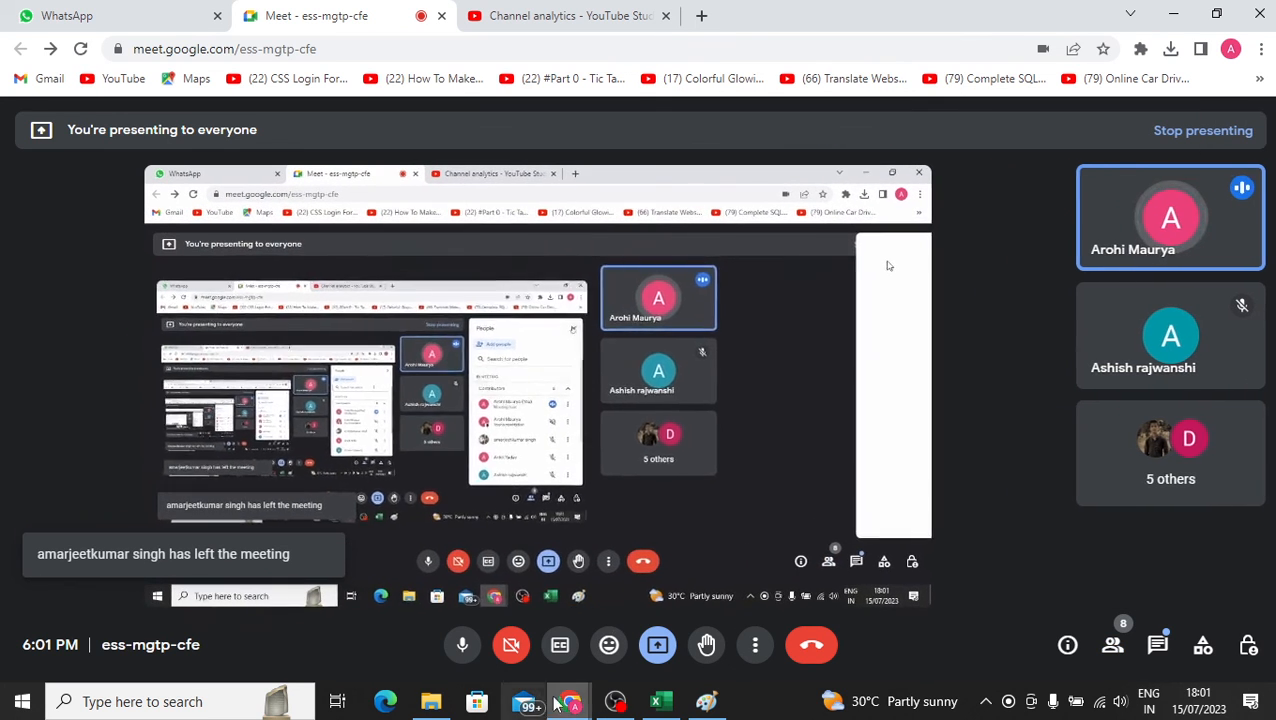
pyautogui.moveTo(707, 704)
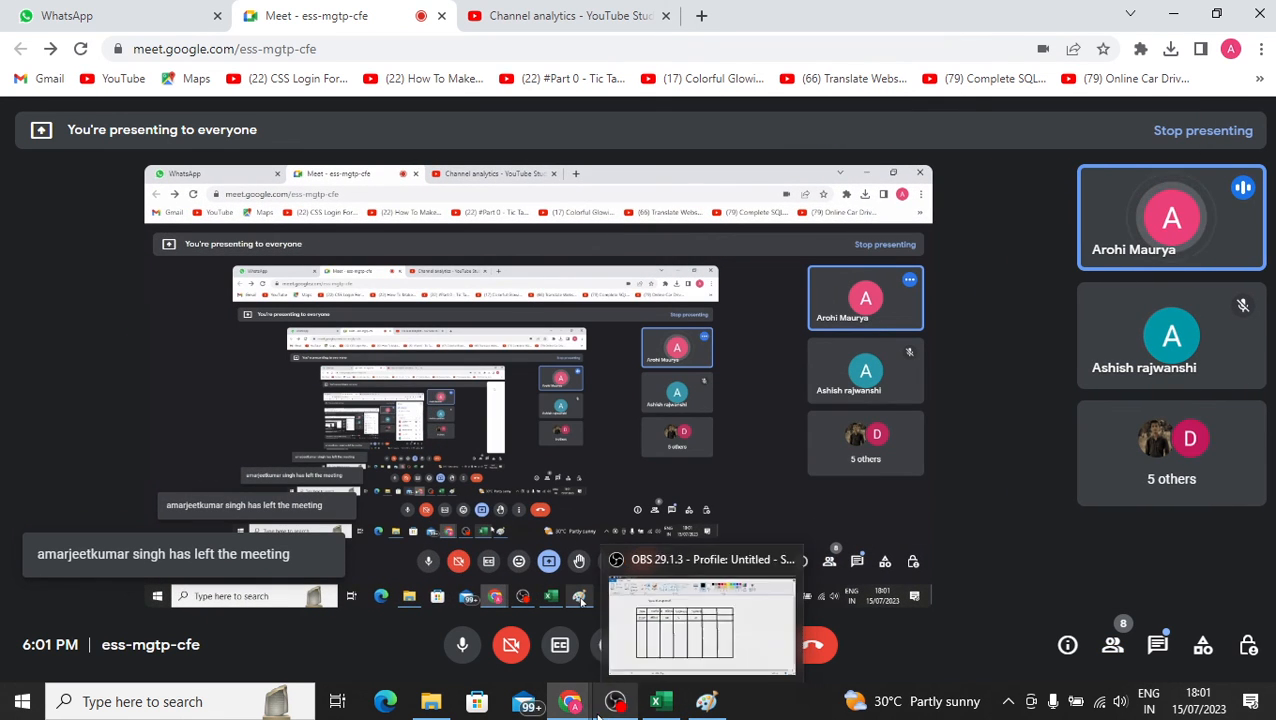
pyautogui.moveTo(565, 703)
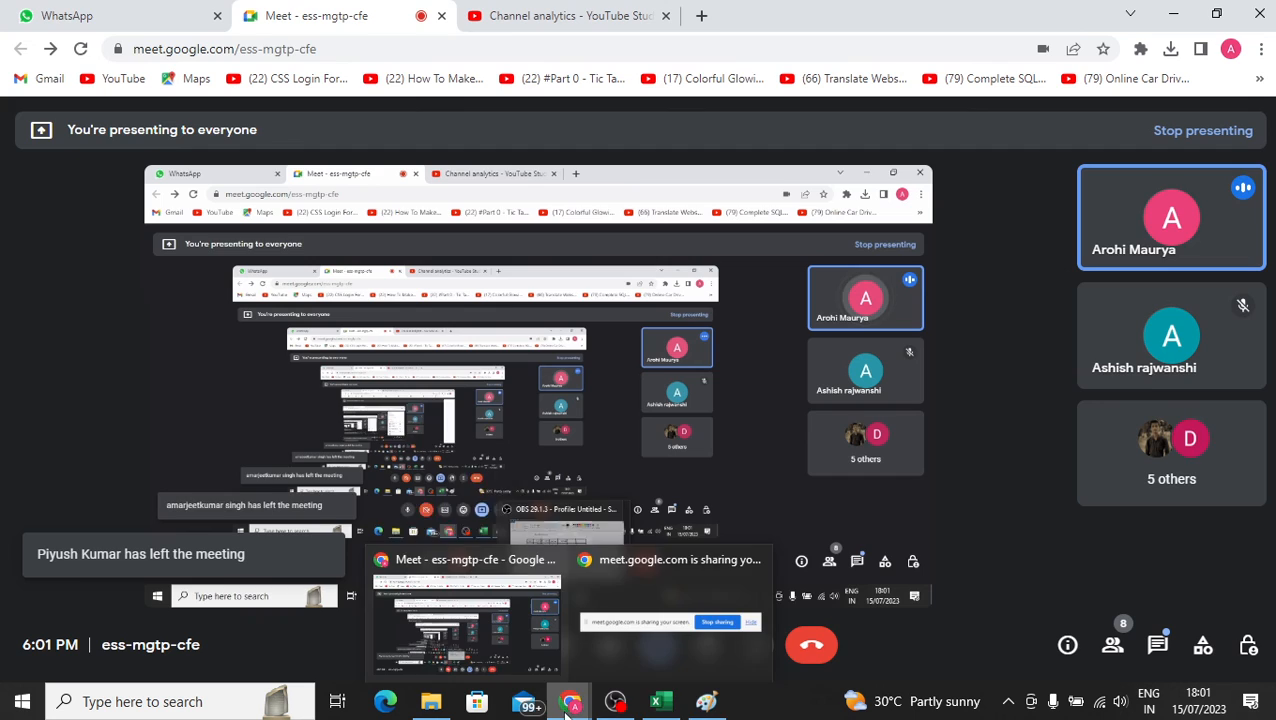
pyautogui.click(656, 701)
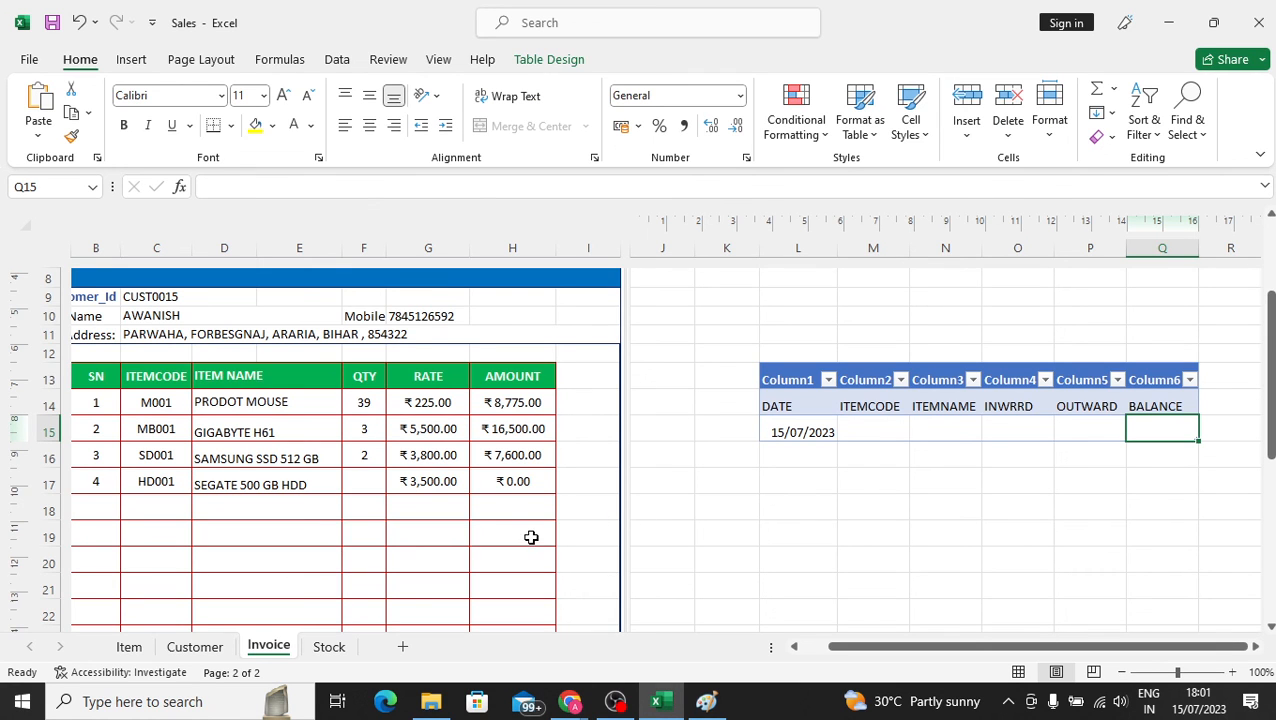
pyautogui.scroll(-2, 712, 516)
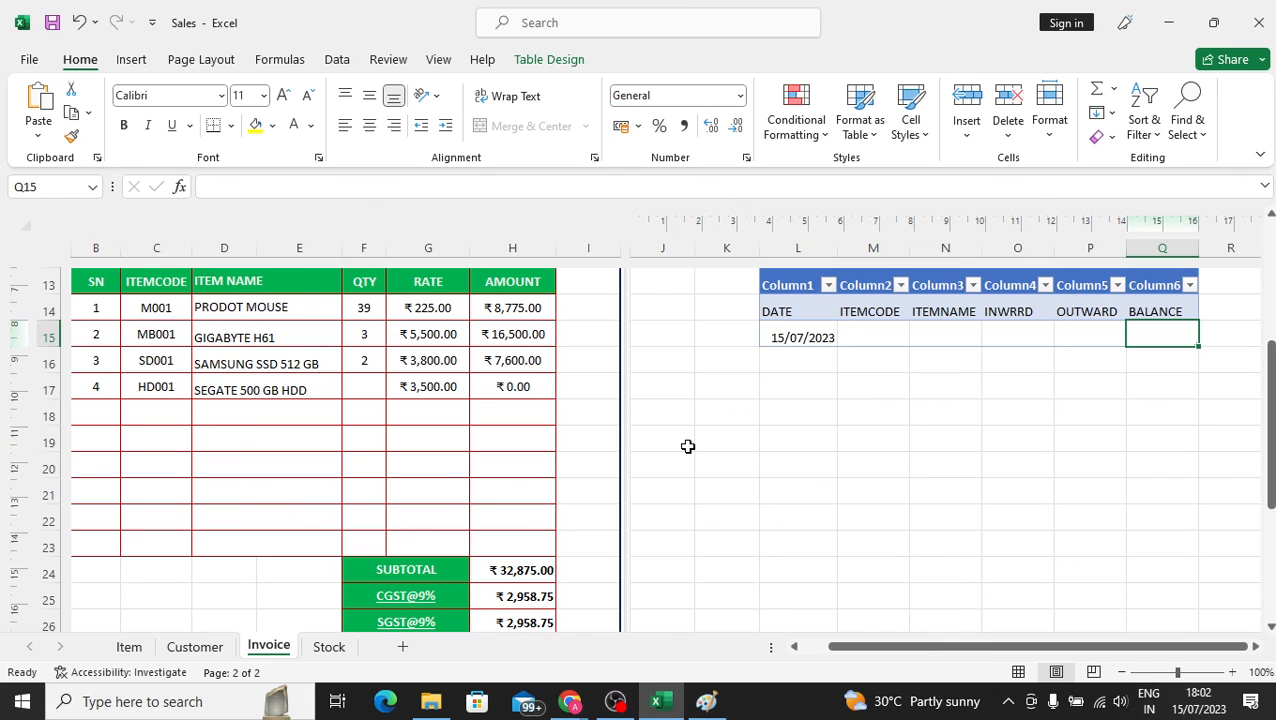
pyautogui.scroll(2, 688, 446)
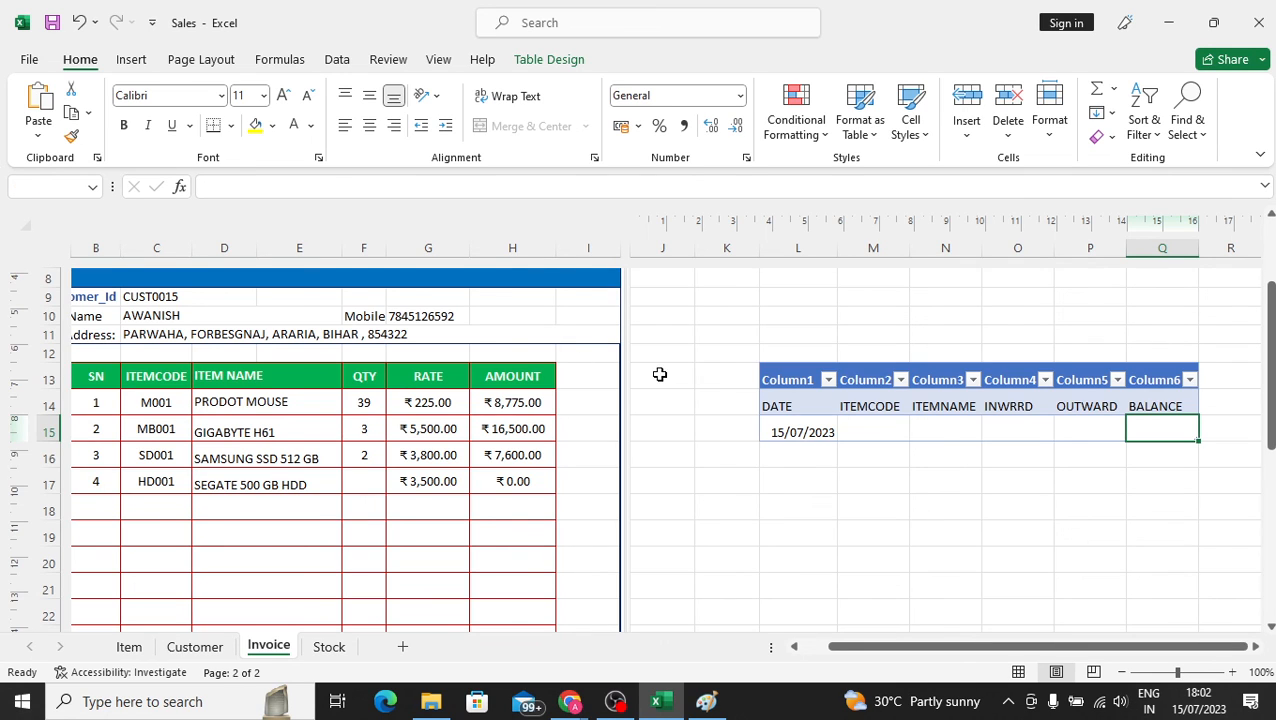
pyautogui.scroll(2, 668, 385)
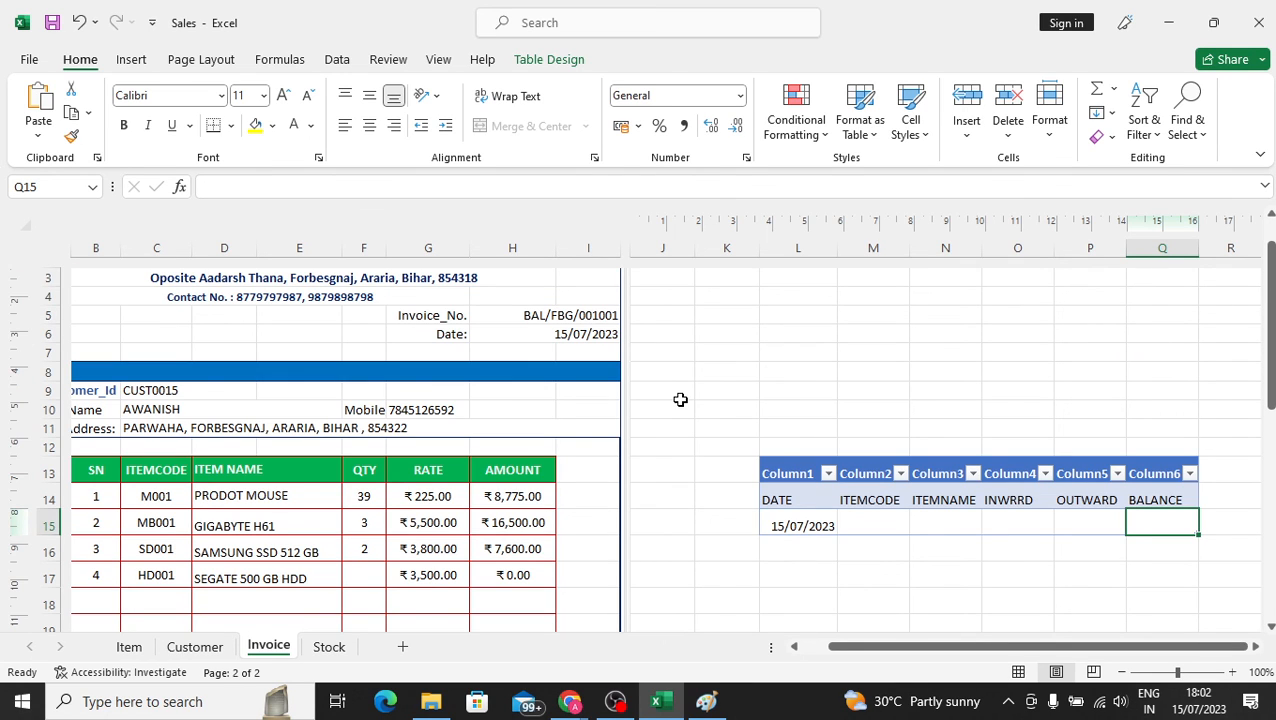